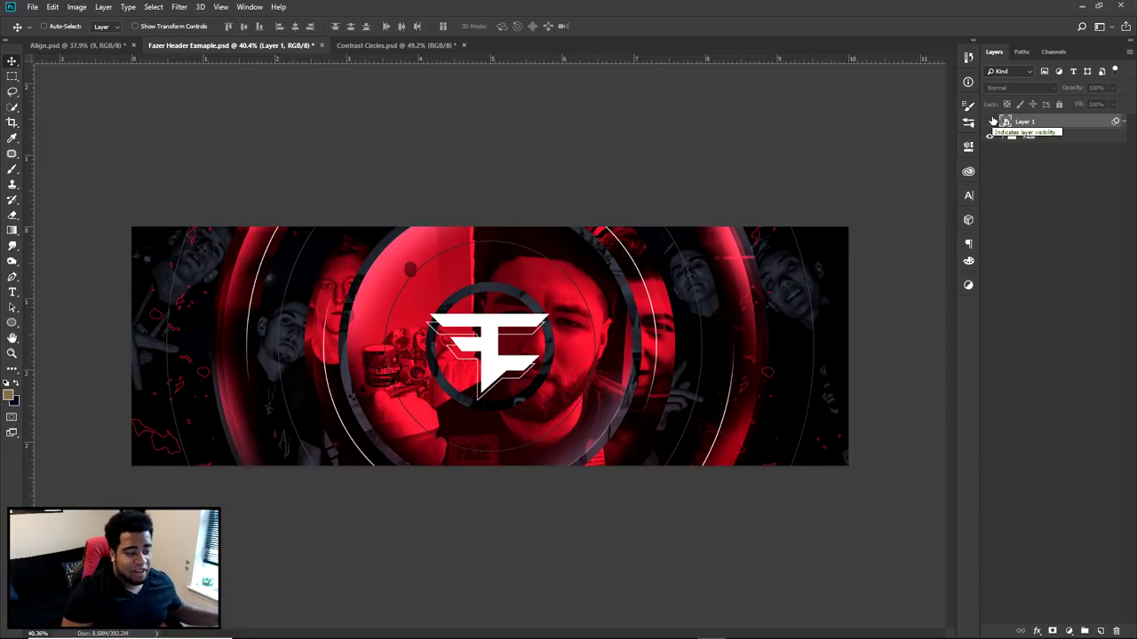
# - Compare the Fazer header with and without Layer 1, and the Contrast Circles template with and without its -HIDE- labels layer
pyautogui.click(990, 121)
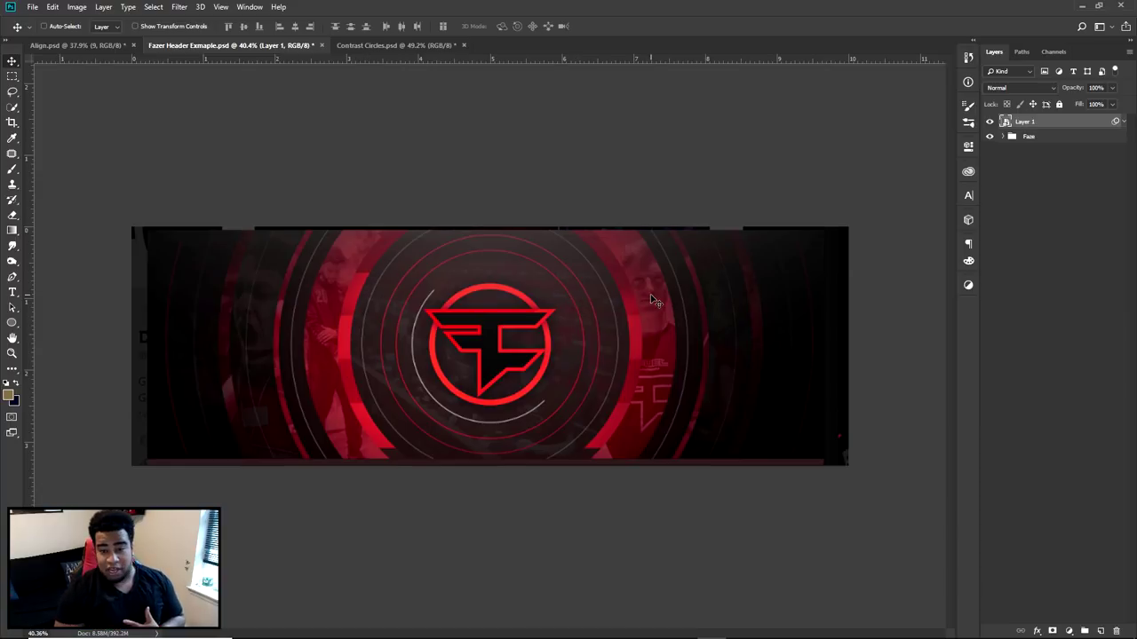
pyautogui.click(989, 122)
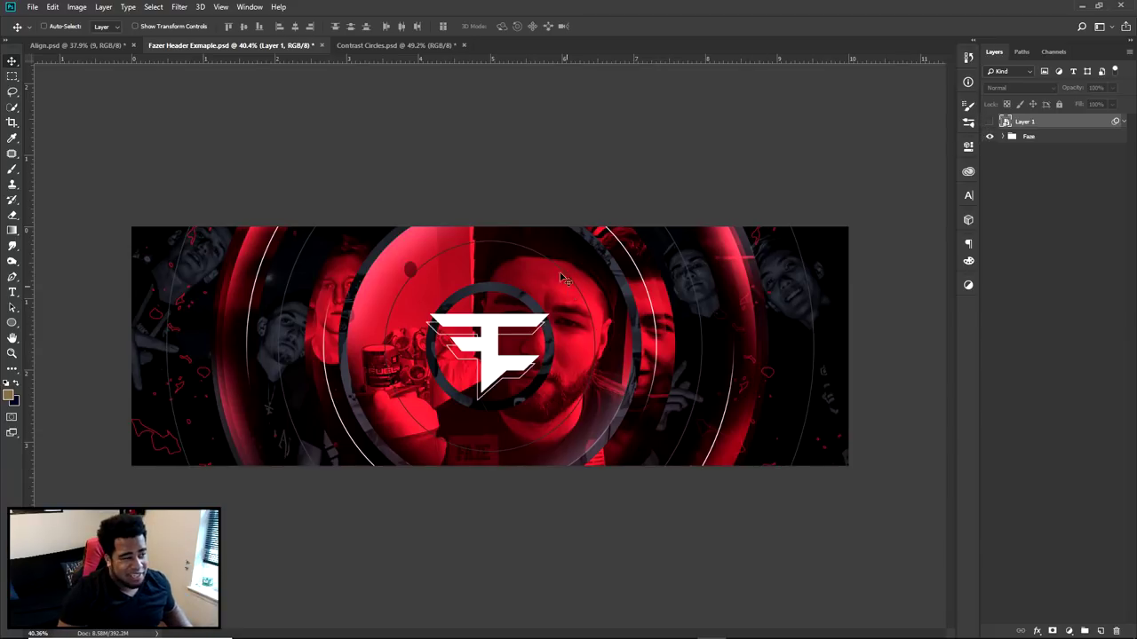
pyautogui.click(384, 46)
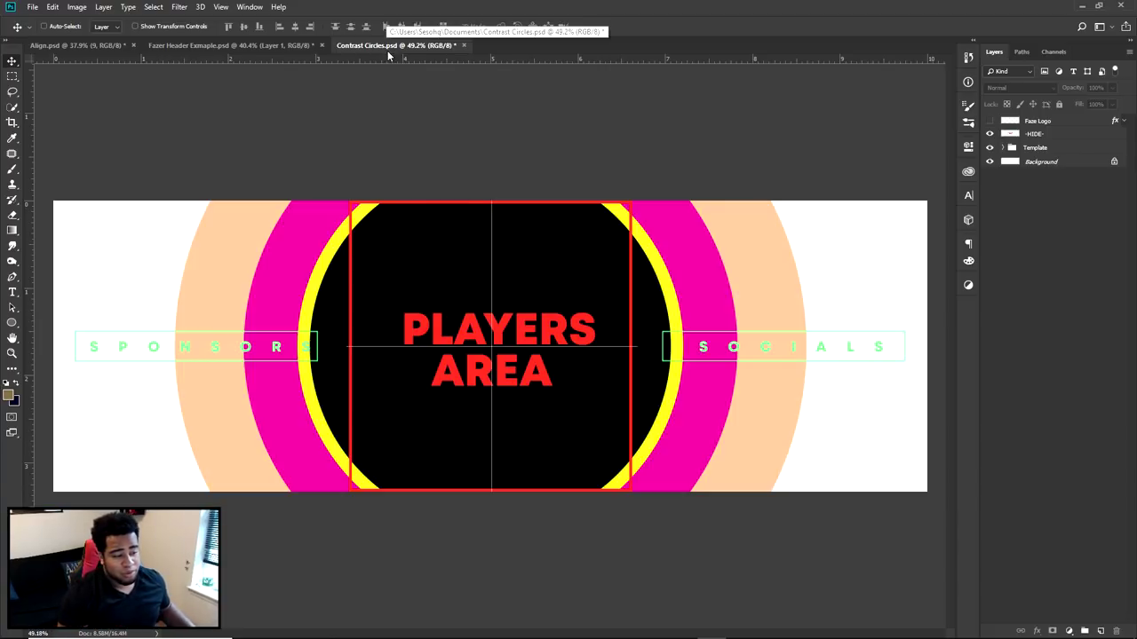
pyautogui.click(990, 133)
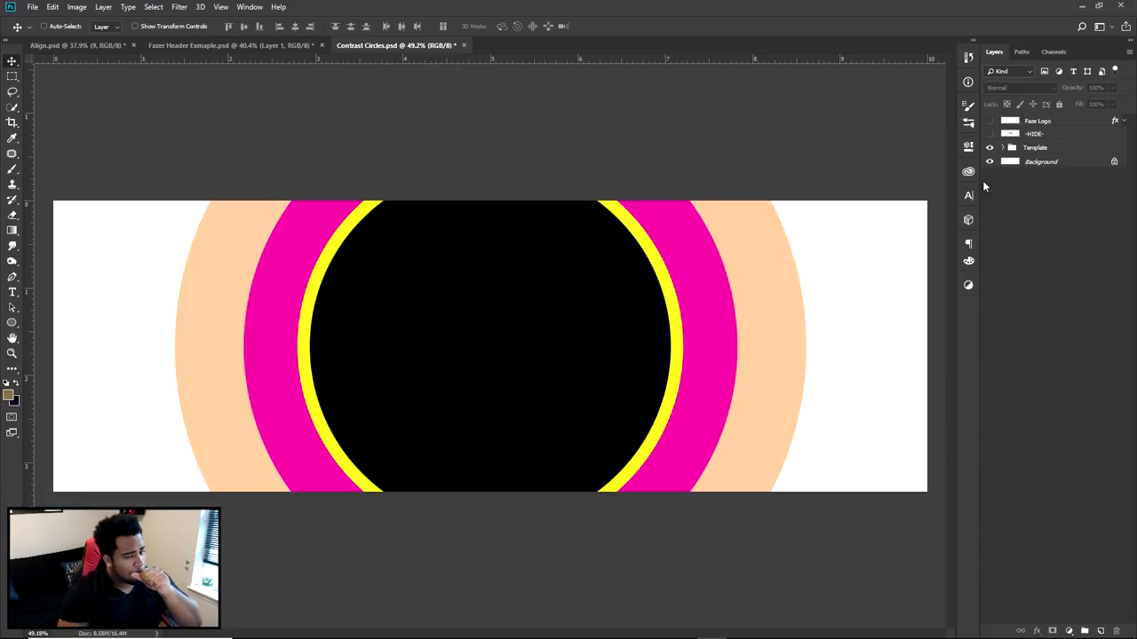
pyautogui.click(989, 133)
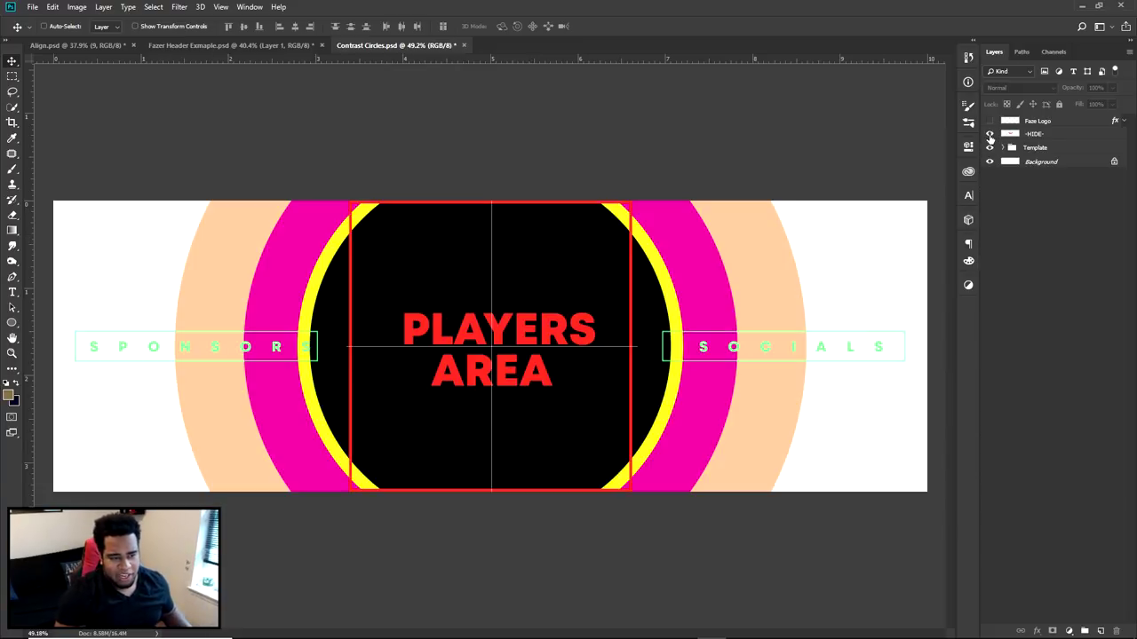
pyautogui.click(257, 45)
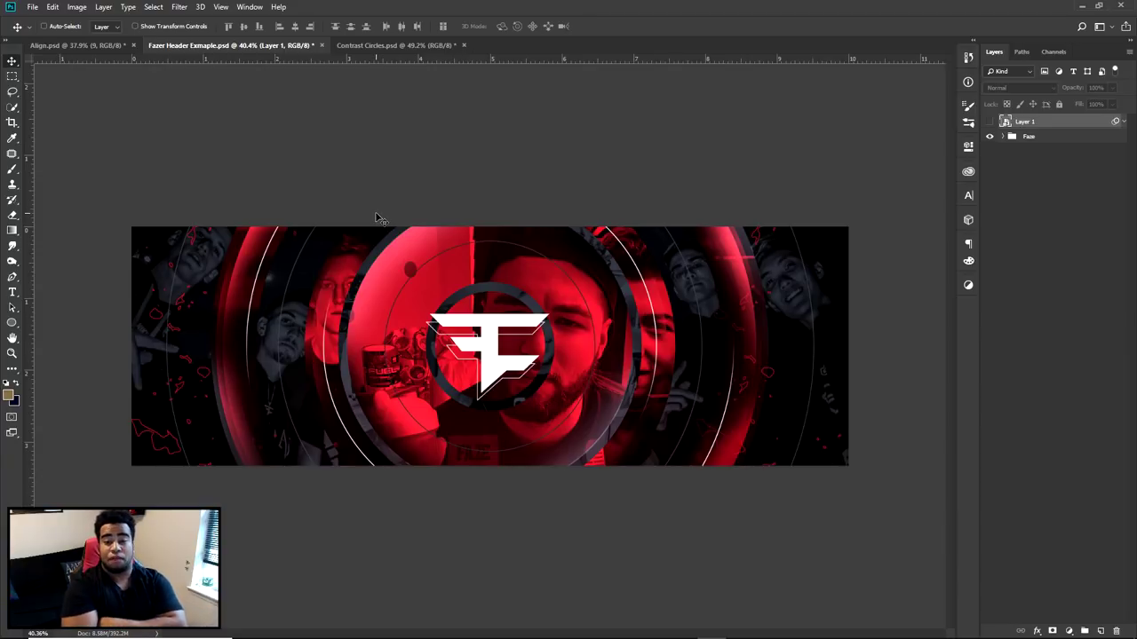
pyautogui.click(419, 46)
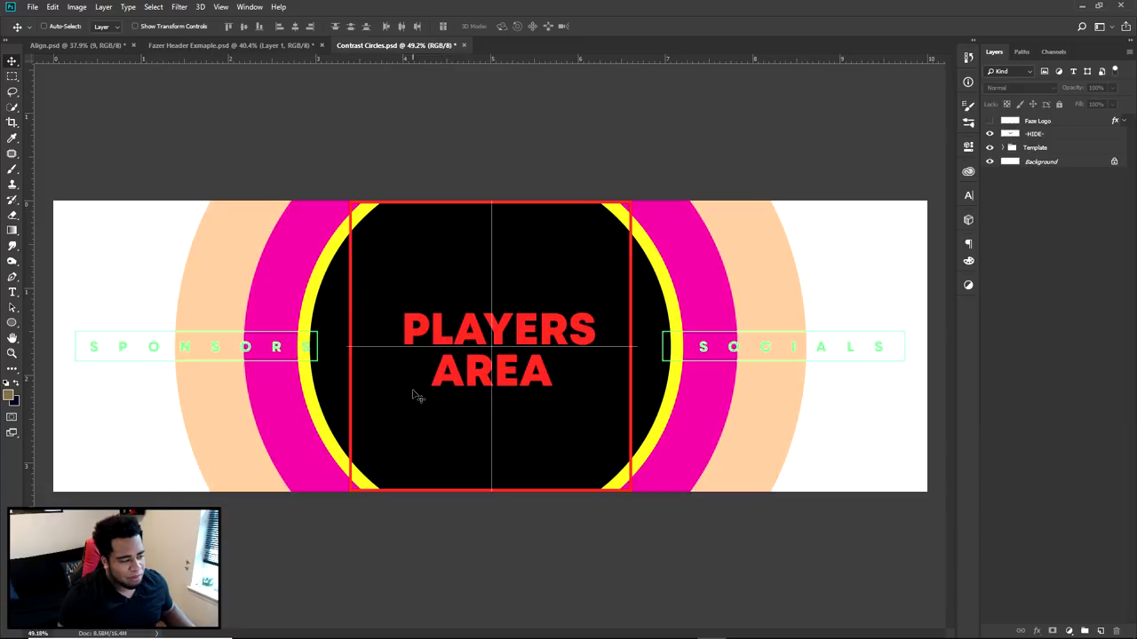
# - Capture the template in a screenshot overlay and sketch rough green player figures over the players area
pyautogui.press('Print')
pyautogui.moveTo(58, 174); pyautogui.dragTo(1081, 527)
pyautogui.click(1092, 419)
pyautogui.moveTo(423, 257)
pyautogui.mouseDown()
pyautogui.moveTo(409, 278)
pyautogui.moveTo(433, 349)
pyautogui.moveTo(432, 302)
pyautogui.mouseUp()
pyautogui.moveTo(426, 348)
pyautogui.mouseDown()
pyautogui.moveTo(403, 492)
pyautogui.moveTo(443, 432)
pyautogui.moveTo(442, 489)
pyautogui.mouseUp()
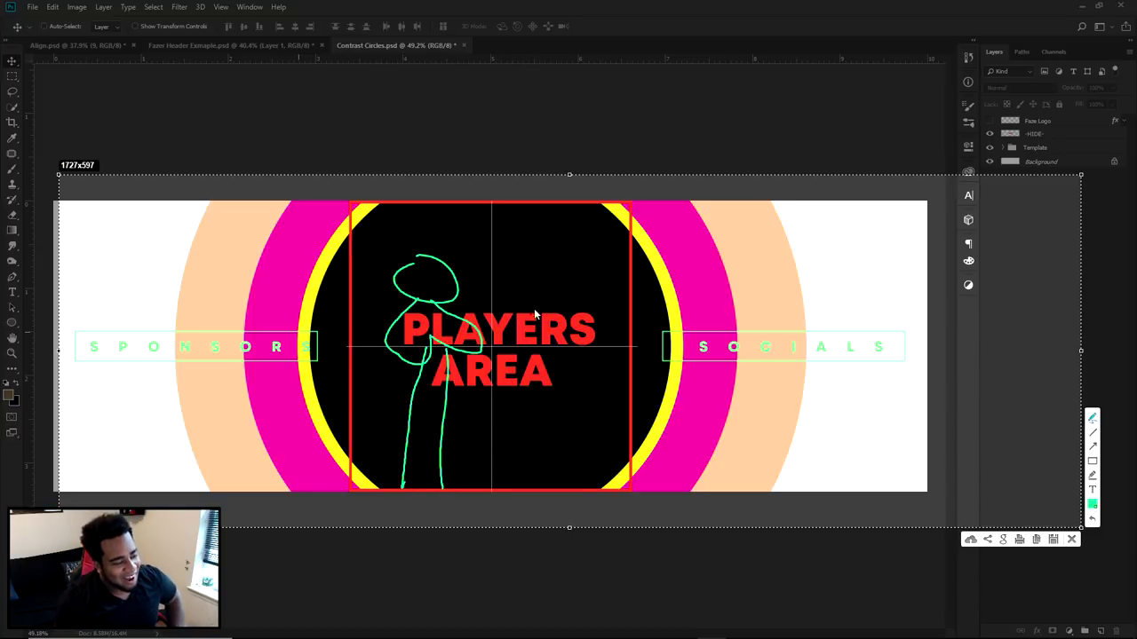
pyautogui.moveTo(433, 237); pyautogui.dragTo(444, 245)
pyautogui.moveTo(459, 346); pyautogui.dragTo(394, 463)
pyautogui.moveTo(528, 351); pyautogui.dragTo(548, 431)
pyautogui.moveTo(412, 457); pyautogui.dragTo(425, 475)
pyautogui.moveTo(554, 428); pyautogui.dragTo(522, 533)
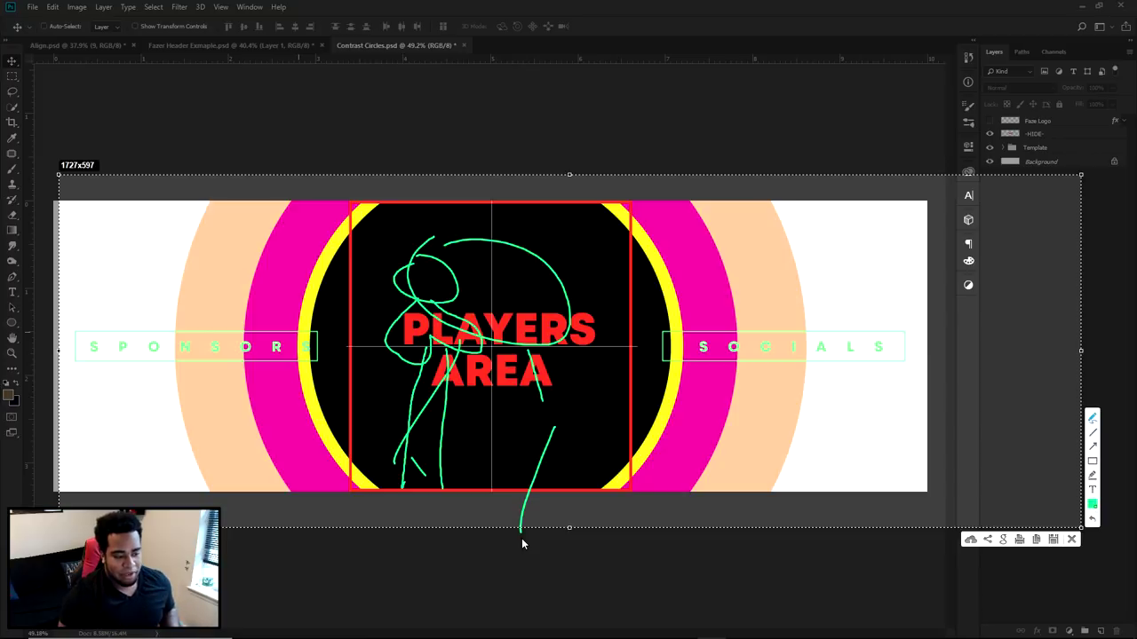
# - Mark short green lines above the socials and sponsors labels, and discard the annotated screen capture
pyautogui.moveTo(690, 325); pyautogui.dragTo(868, 323)
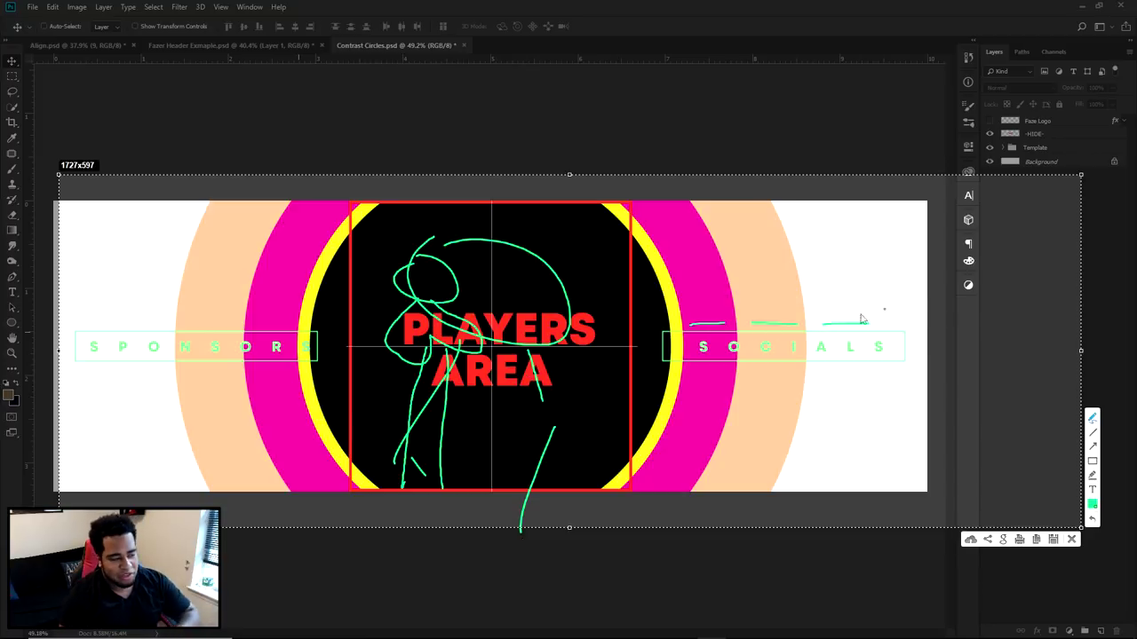
pyautogui.moveTo(83, 322); pyautogui.dragTo(122, 322)
pyautogui.moveTo(185, 322); pyautogui.dragTo(300, 319)
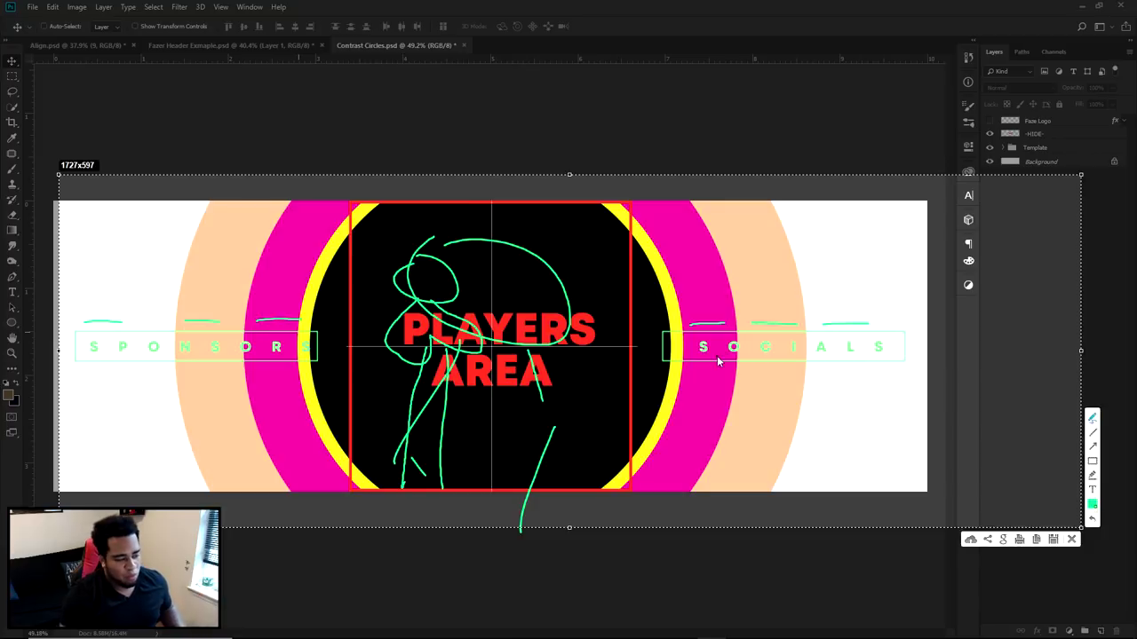
pyautogui.click(1071, 539)
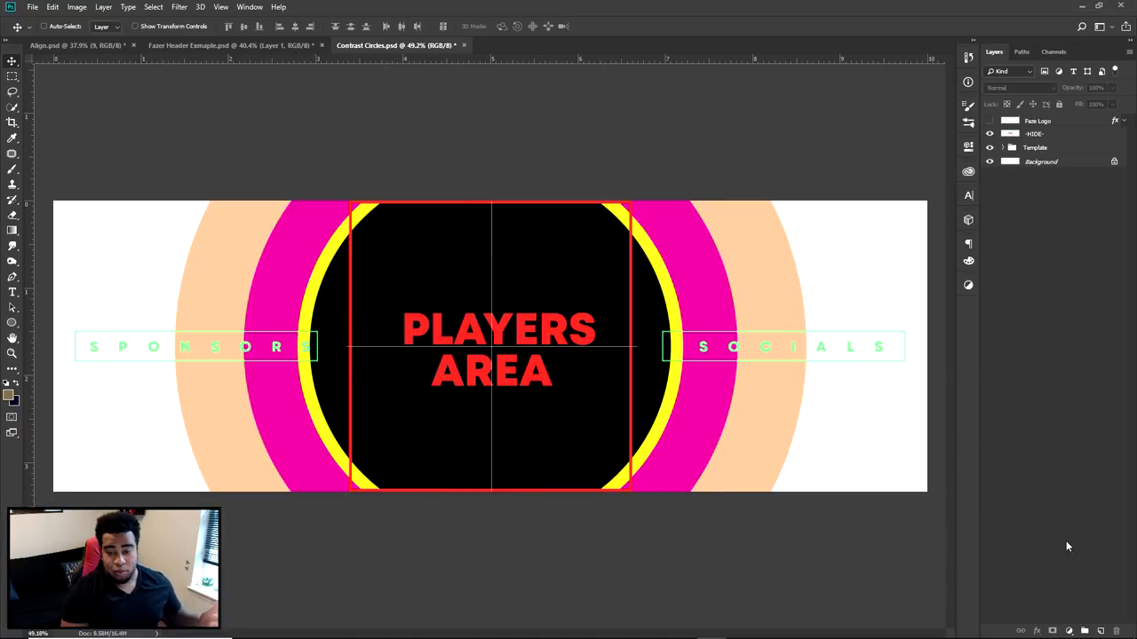
# - Compare the finished Fazer header with the Contrast Circles template layout
pyautogui.click(233, 45)
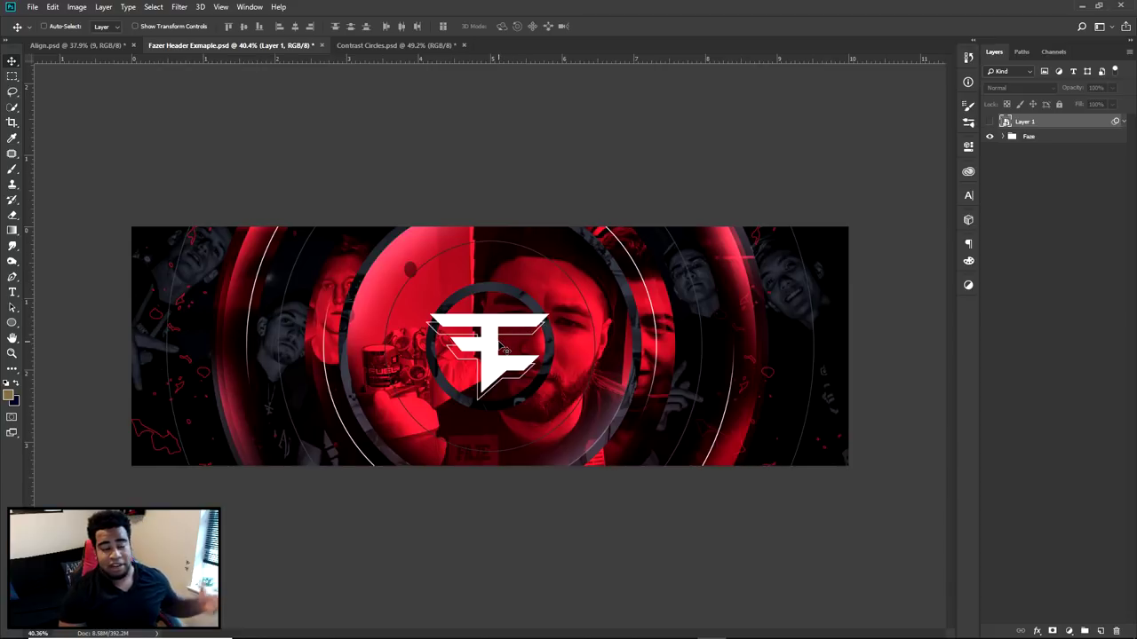
pyautogui.click(372, 42)
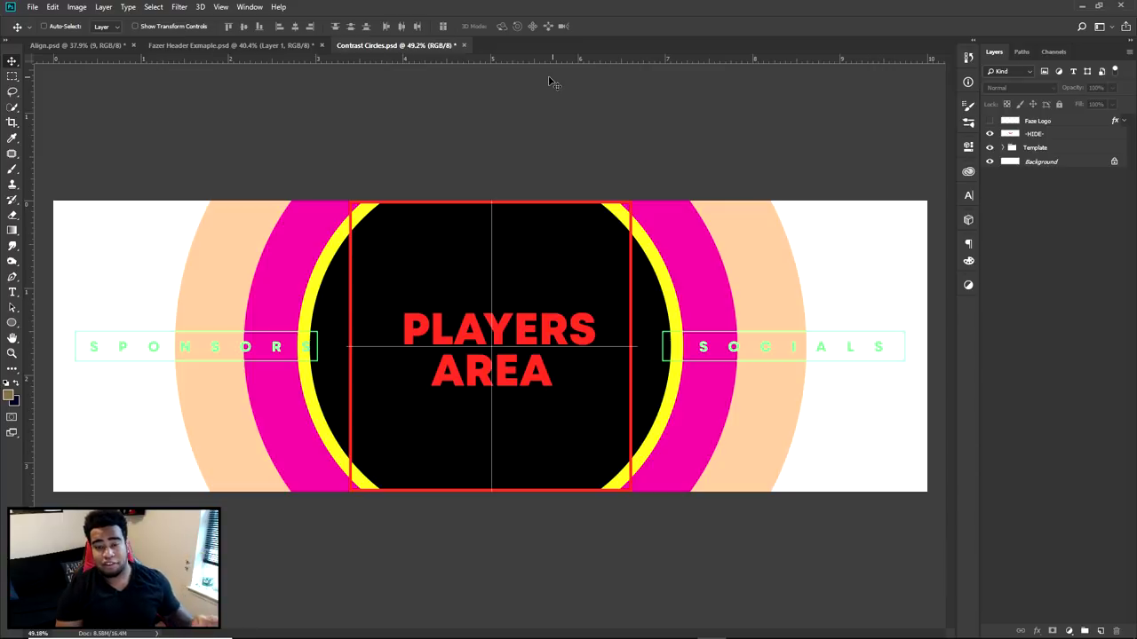
pyautogui.click(249, 45)
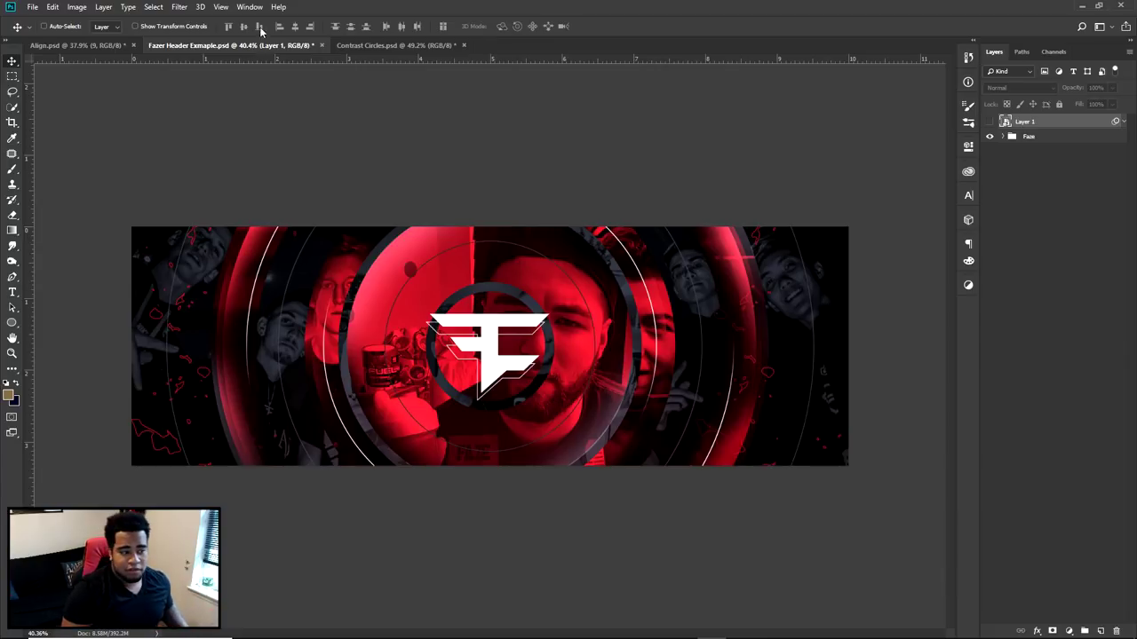
# - In Contrast Circles.psd, hide the -HIDE- labels layer and select the Template group
pyautogui.click(439, 50)
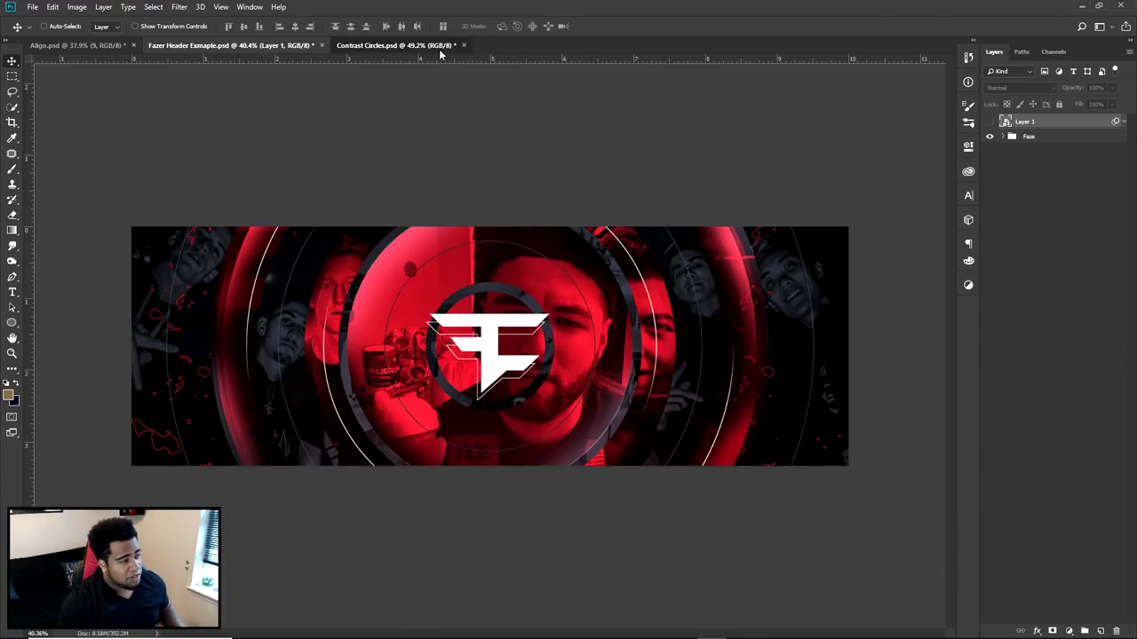
pyautogui.click(989, 147)
pyautogui.click(1066, 147)
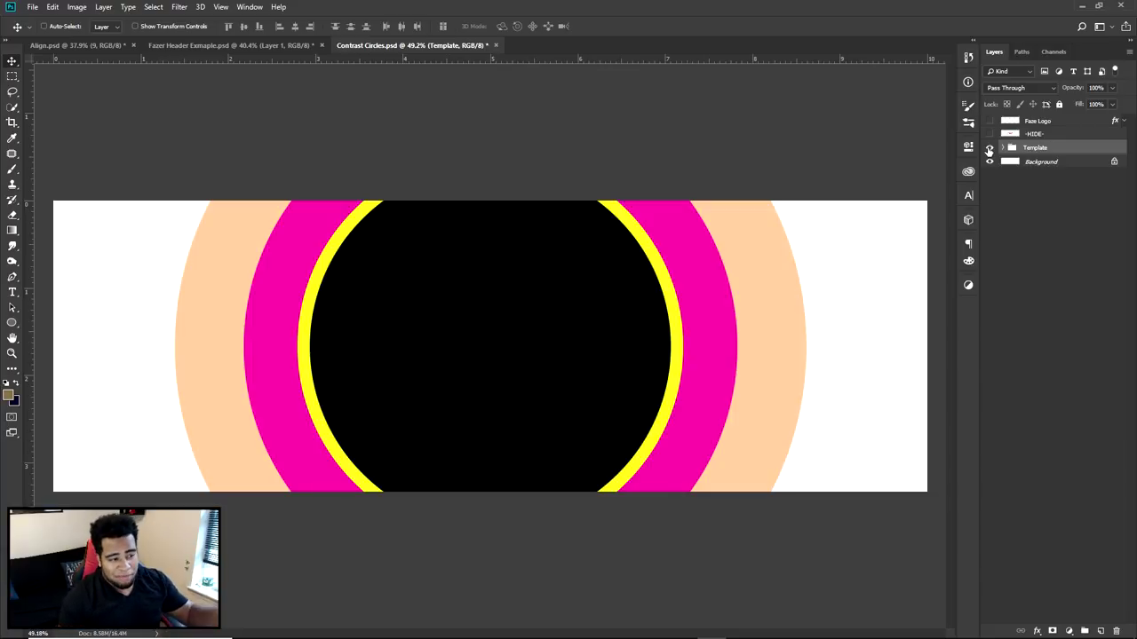
# - In the Fazer header document, activate the Ellipse Tool and show the guides
pyautogui.click(263, 44)
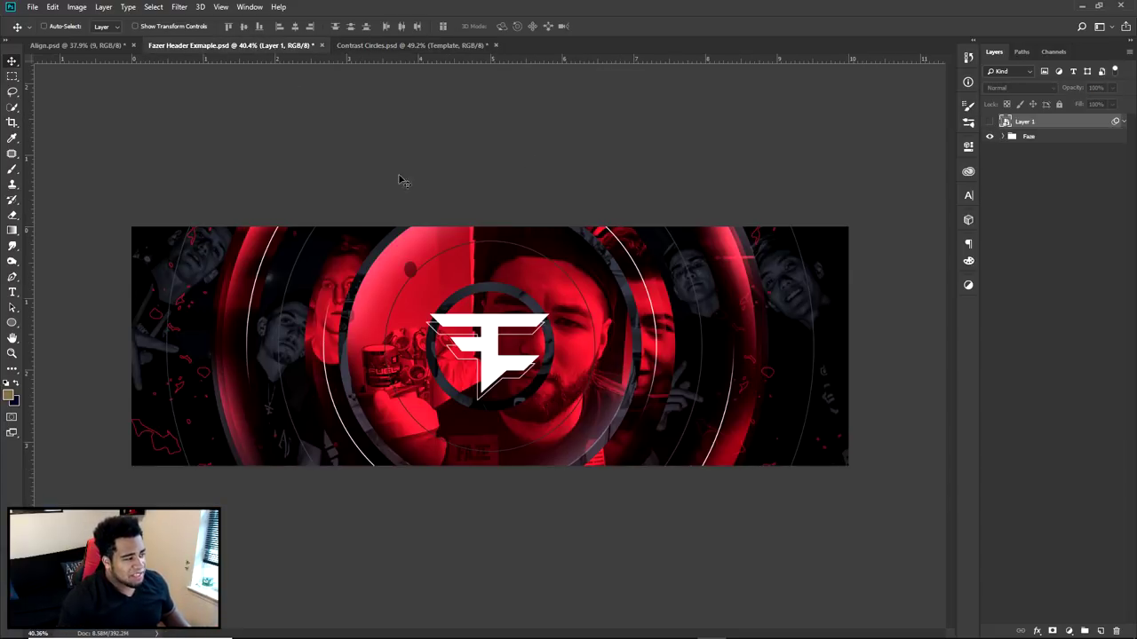
pyautogui.click(12, 322)
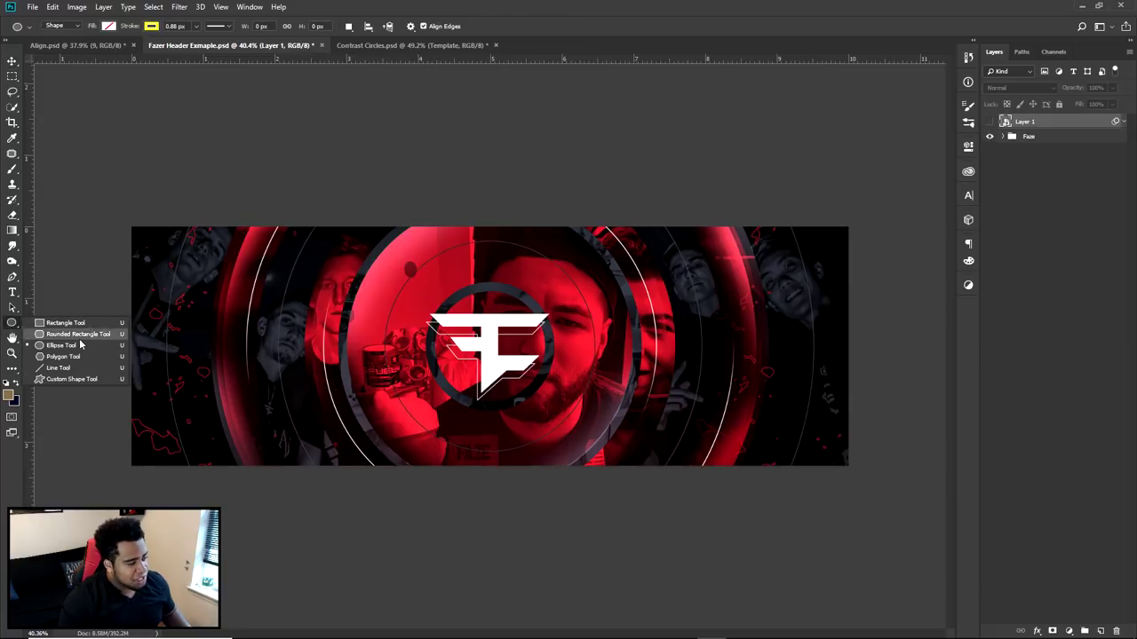
pyautogui.moveTo(74, 346); pyautogui.dragTo(74, 347)
pyautogui.hotkey('ctrl', ';')
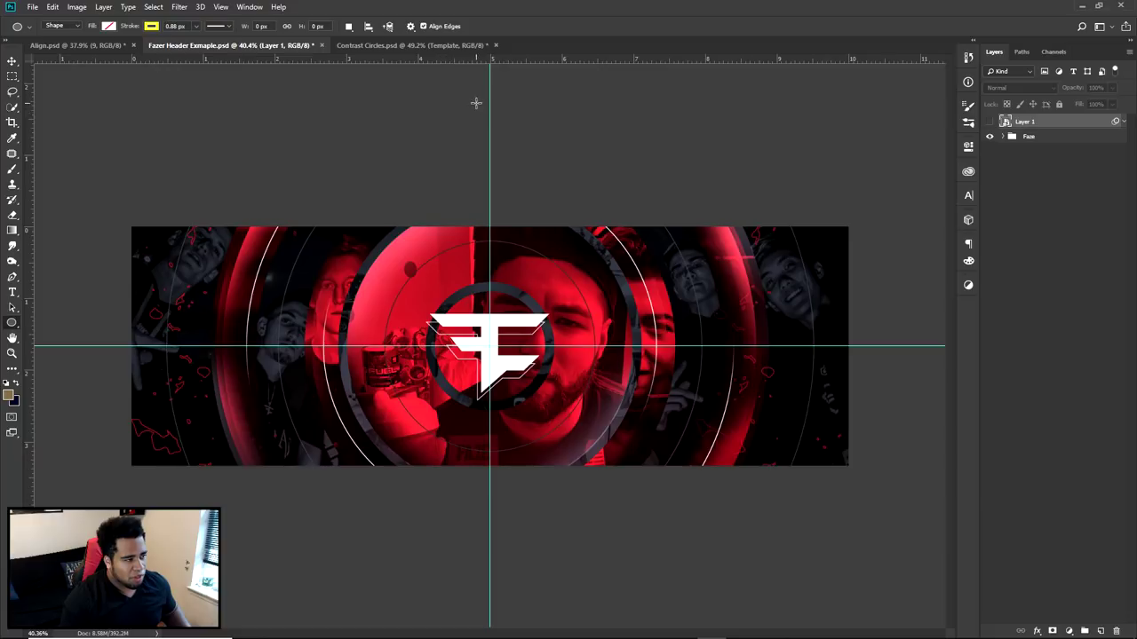
# - Remove both existing guides and place new horizontal and vertical guides crossing at the centre of the header
pyautogui.moveTo(490, 98); pyautogui.dragTo(490, 55)
pyautogui.moveTo(334, 346); pyautogui.dragTo(459, 42)
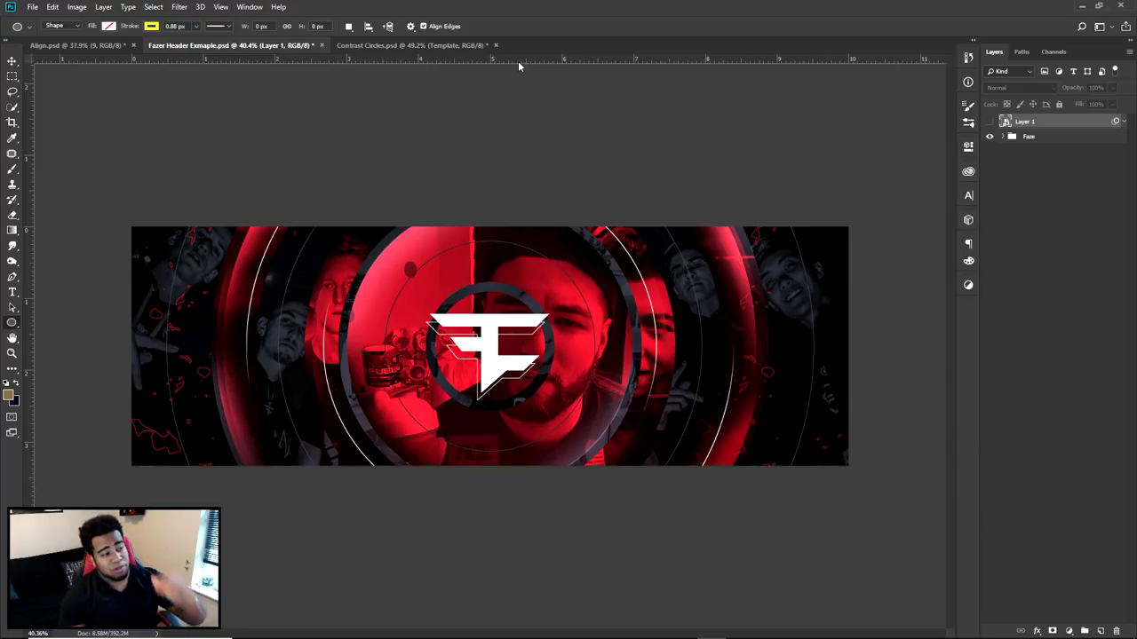
pyautogui.moveTo(528, 56); pyautogui.dragTo(808, 345)
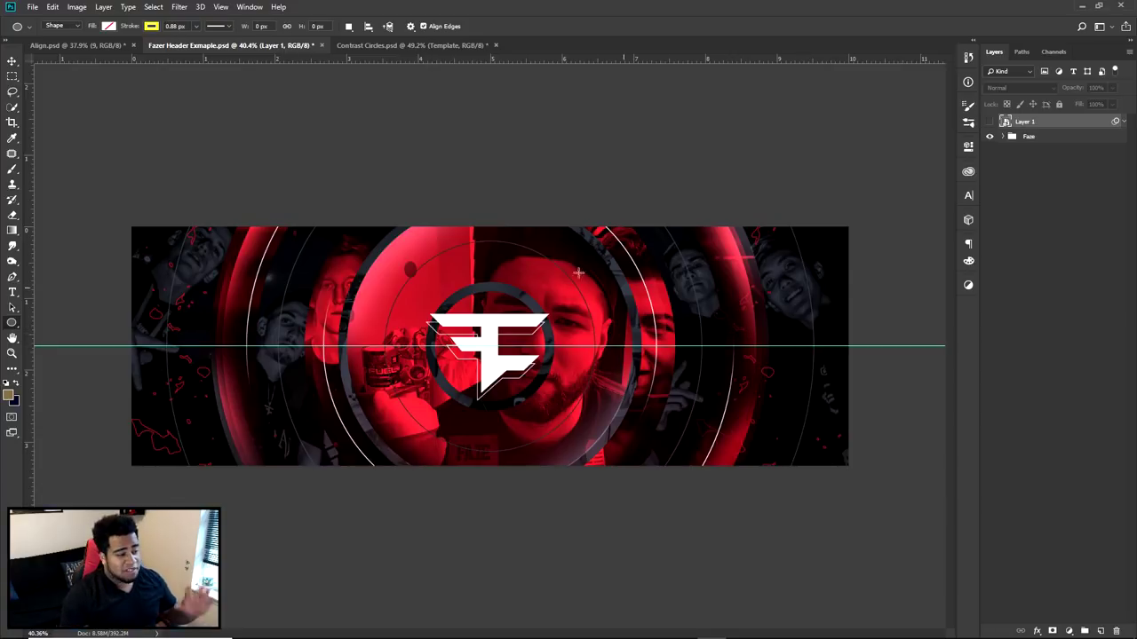
pyautogui.moveTo(32, 264); pyautogui.dragTo(489, 340)
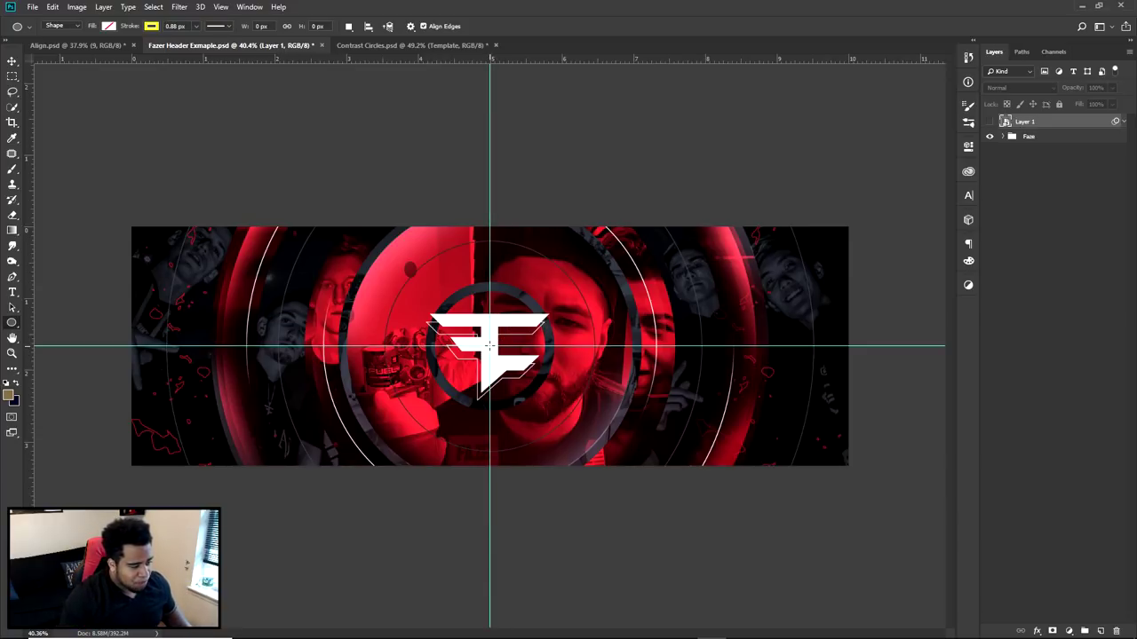
# - Draw a circle about 2322 px wide centred on the guide intersection and fill it with red
pyautogui.moveTo(489, 346)
pyautogui.mouseDown()
pyautogui.moveTo(544, 398)
pyautogui.moveTo(702, 487)
pyautogui.moveTo(555, 356)
pyautogui.moveTo(560, 328)
pyautogui.moveTo(790, 503)
pyautogui.moveTo(579, 341)
pyautogui.moveTo(791, 521)
pyautogui.moveTo(723, 489)
pyautogui.moveTo(799, 624)
pyautogui.mouseUp()
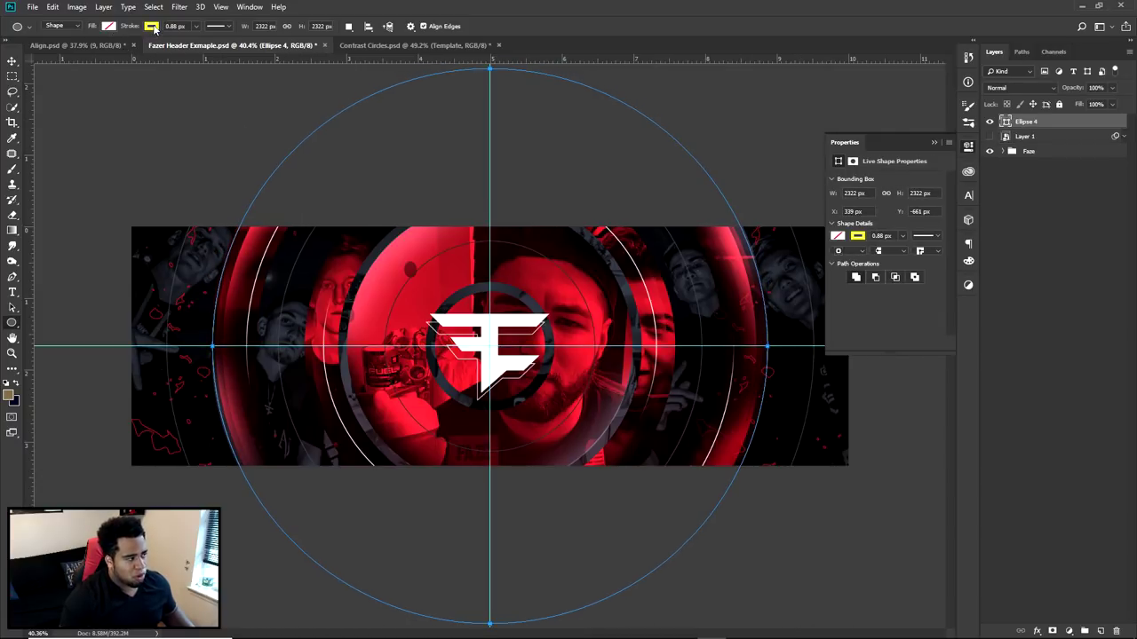
pyautogui.click(109, 27)
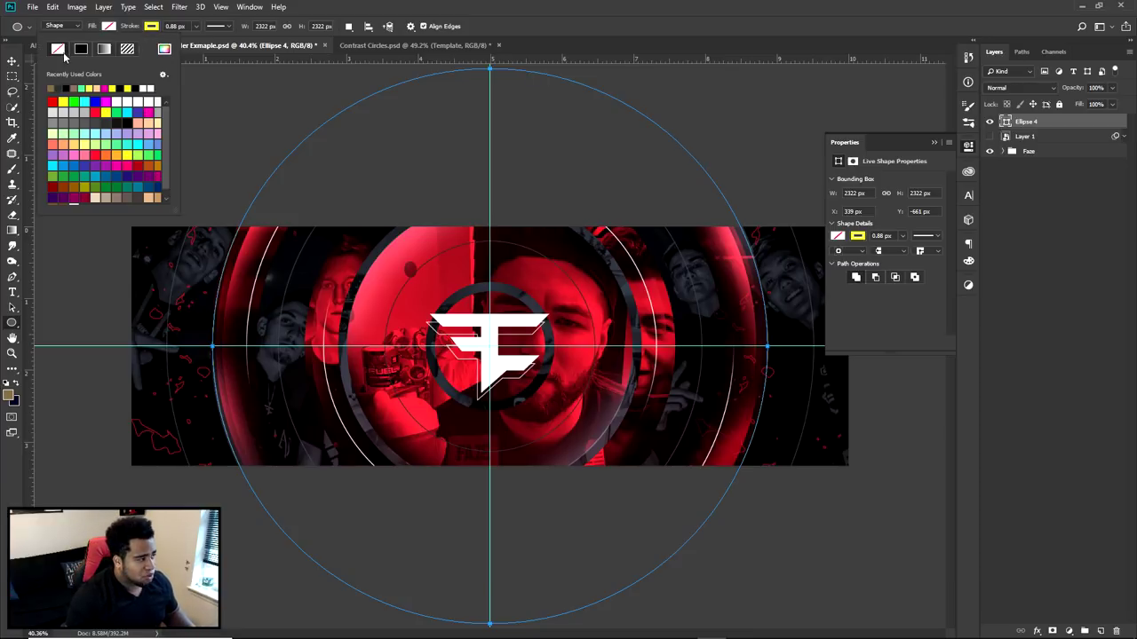
pyautogui.click(94, 113)
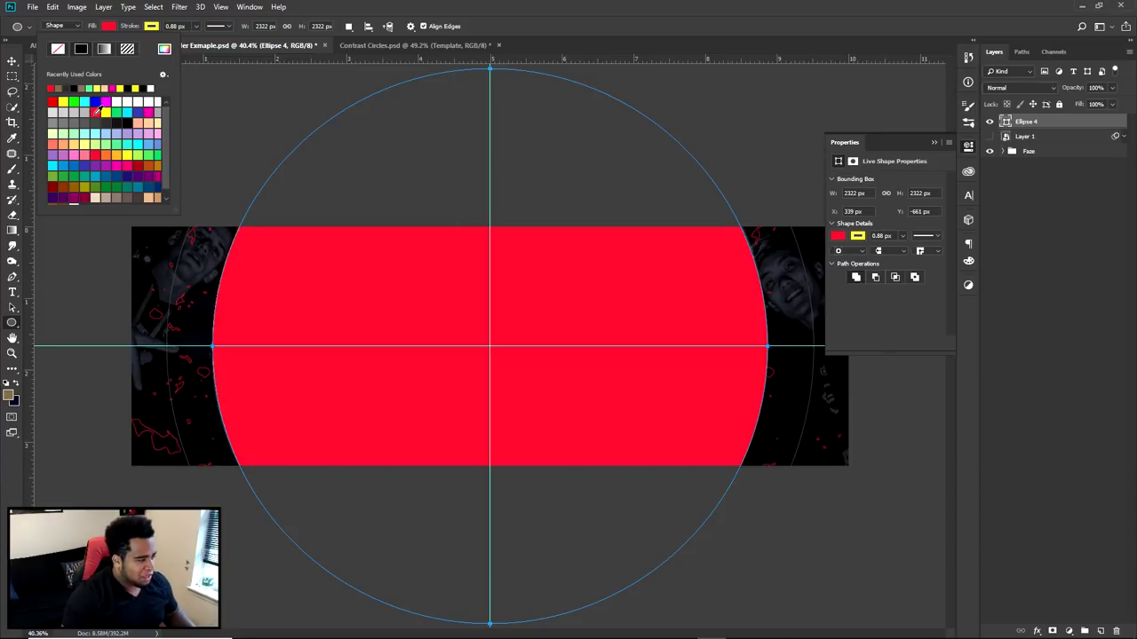
# - Set the circle's fill to none and thicken its yellow stroke to 86.55 px
pyautogui.click(111, 28)
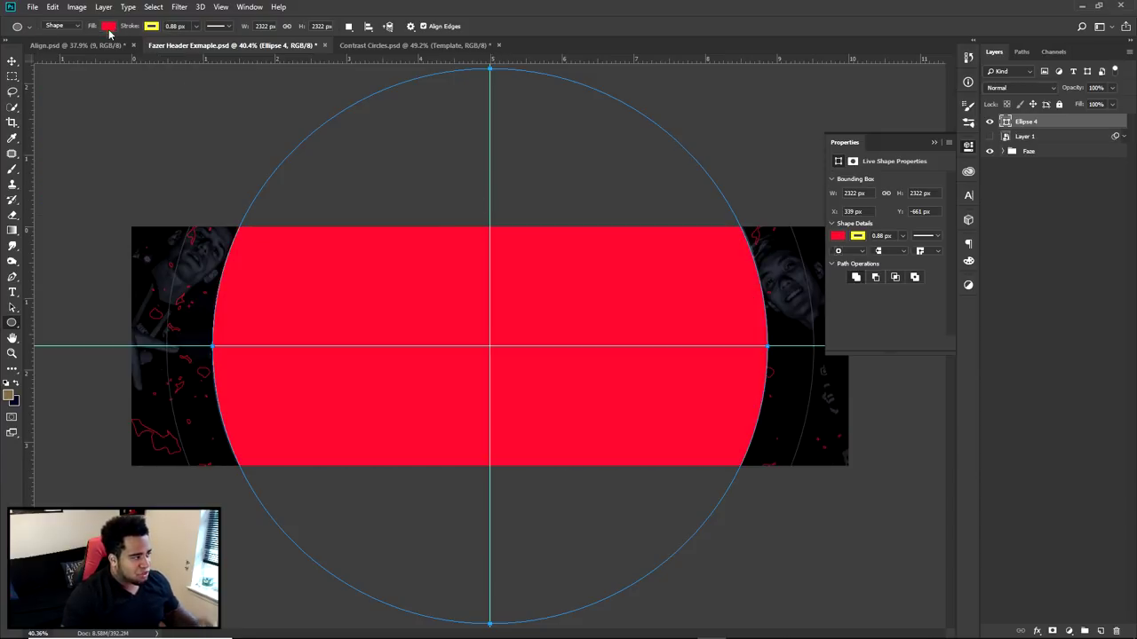
pyautogui.click(110, 29)
pyautogui.click(58, 51)
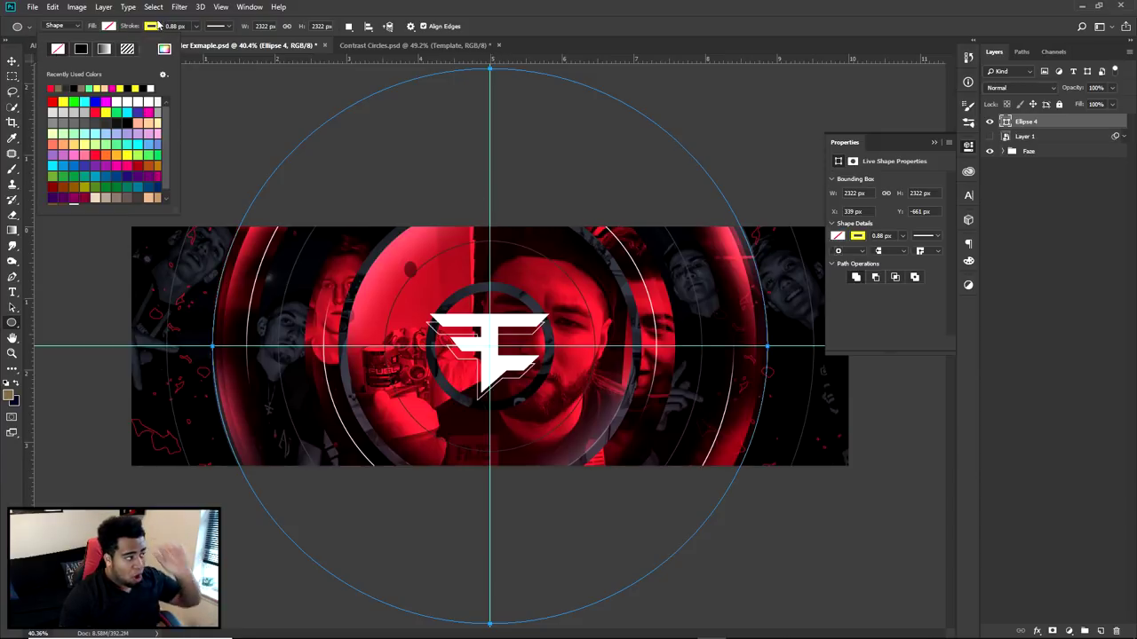
pyautogui.moveTo(195, 42); pyautogui.dragTo(216, 41)
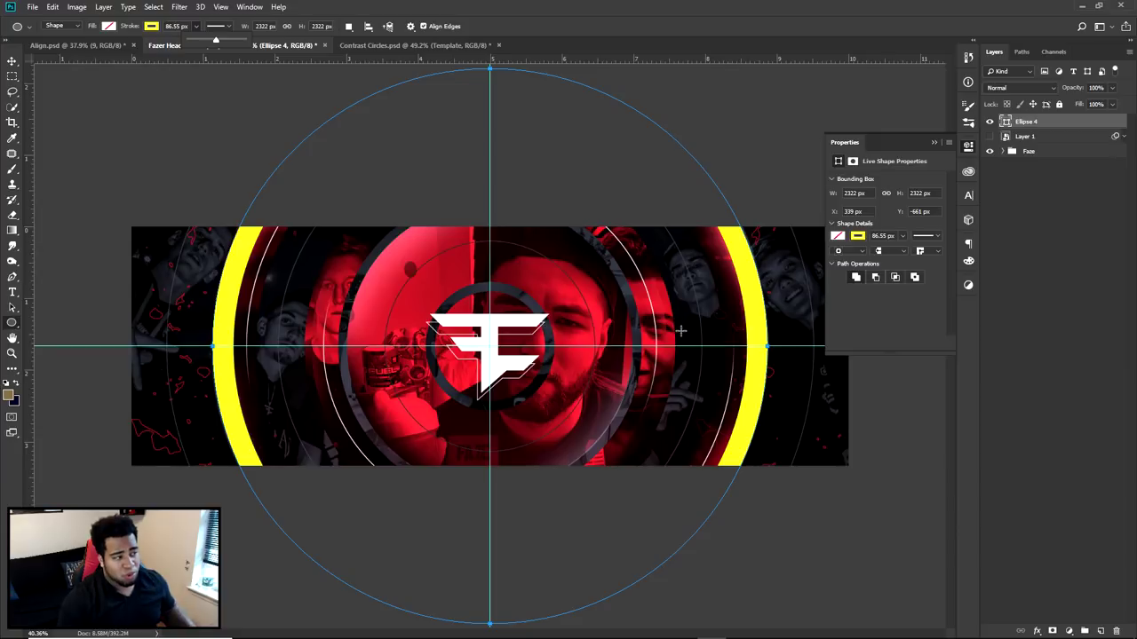
# - Delete the yellow-stroked circle from the Fazer header
pyautogui.click(11, 62)
pyautogui.press('Delete')
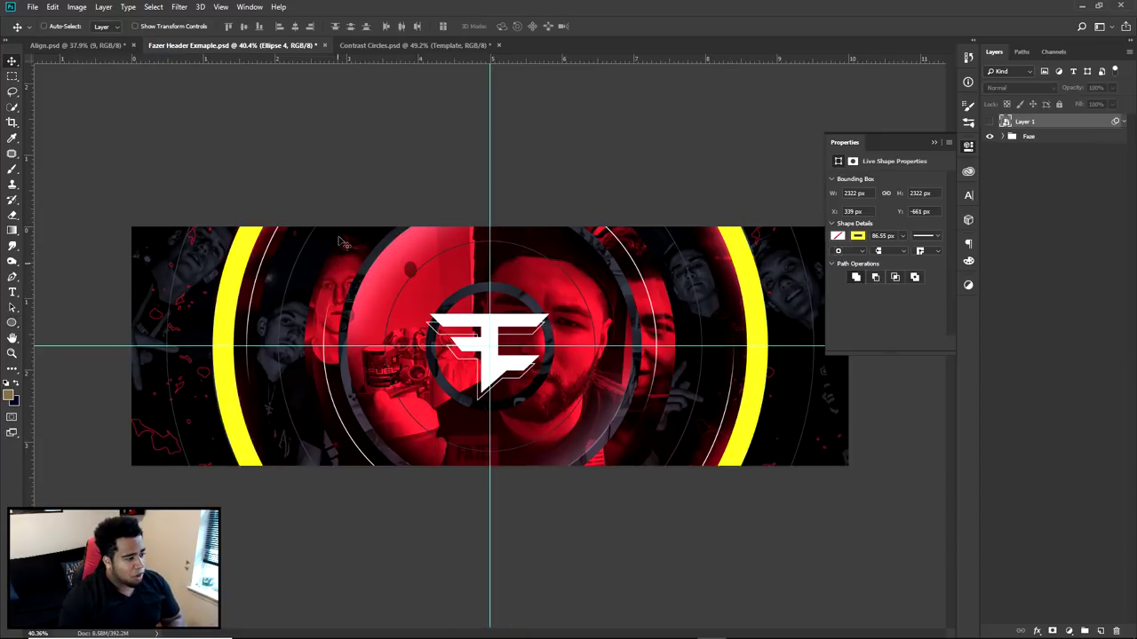
# - In Contrast Circles.psd, move the black, yellow, magenta and peach circles aside one at a time, undoing each move
pyautogui.click(407, 47)
pyautogui.click(934, 142)
pyautogui.moveTo(445, 325); pyautogui.dragTo(500, 303)
pyautogui.hotkey('ctrl', 'z')
pyautogui.keyDown('ctrl'); pyautogui.click(673, 293); pyautogui.keyUp('ctrl')
pyautogui.moveTo(672, 293); pyautogui.dragTo(834, 334)
pyautogui.hotkey('ctrl', 'z')
pyautogui.moveTo(709, 323); pyautogui.dragTo(827, 235)
pyautogui.hotkey('ctrl', 'z')
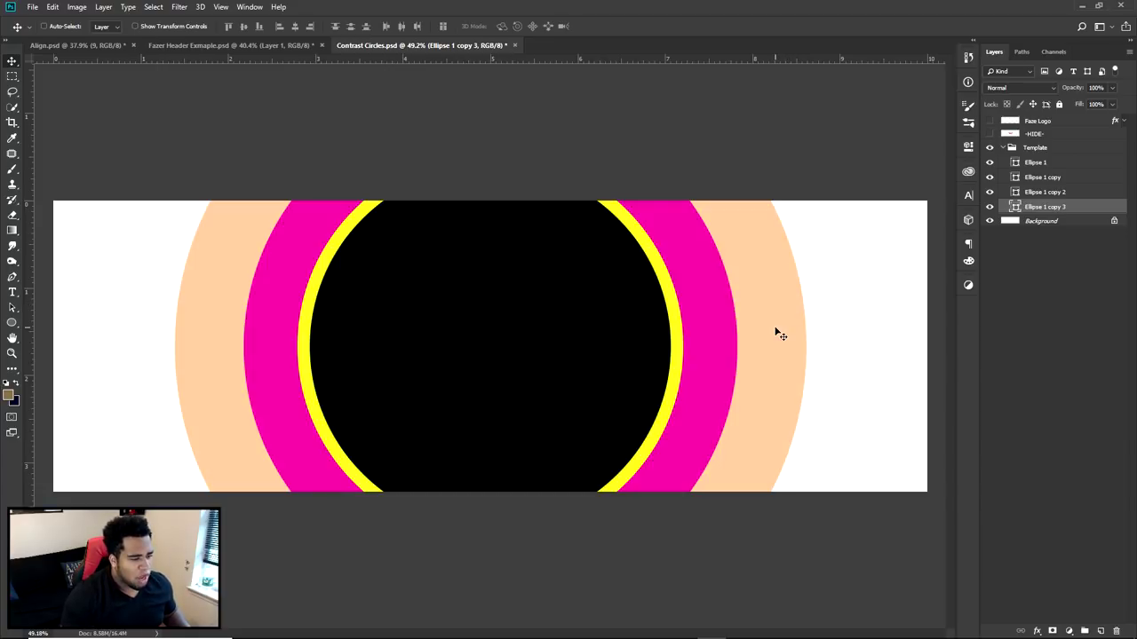
pyautogui.moveTo(774, 330); pyautogui.dragTo(812, 346)
pyautogui.hotkey('ctrl', 'z')
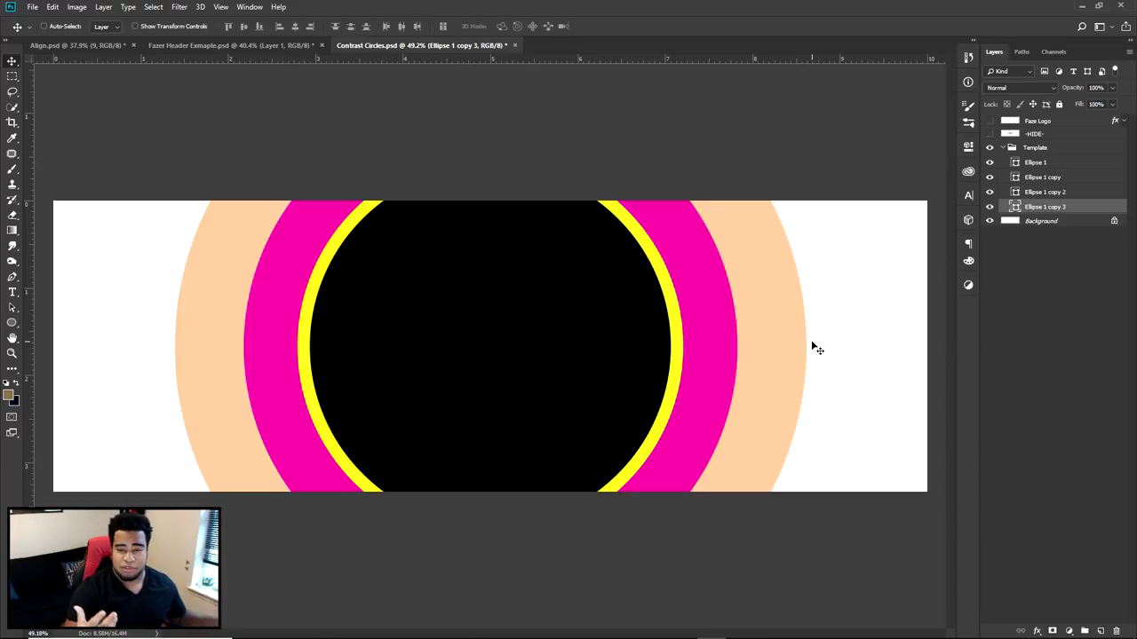
# - Collapse and hide the Template group and show the centre guides on the blank canvas
pyautogui.click(1002, 147)
pyautogui.click(989, 148)
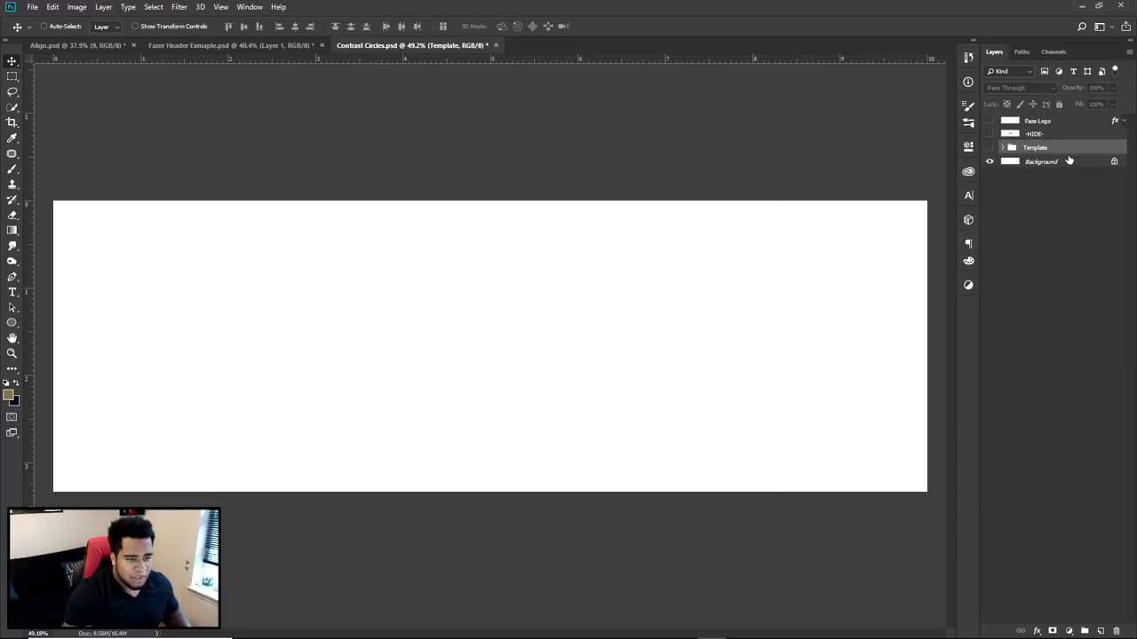
pyautogui.hotkey('ctrl', ';')
# - Draw a circle about 1276 px wide centred on the guides' intersection, with no stroke and a red fill
pyautogui.press('m')
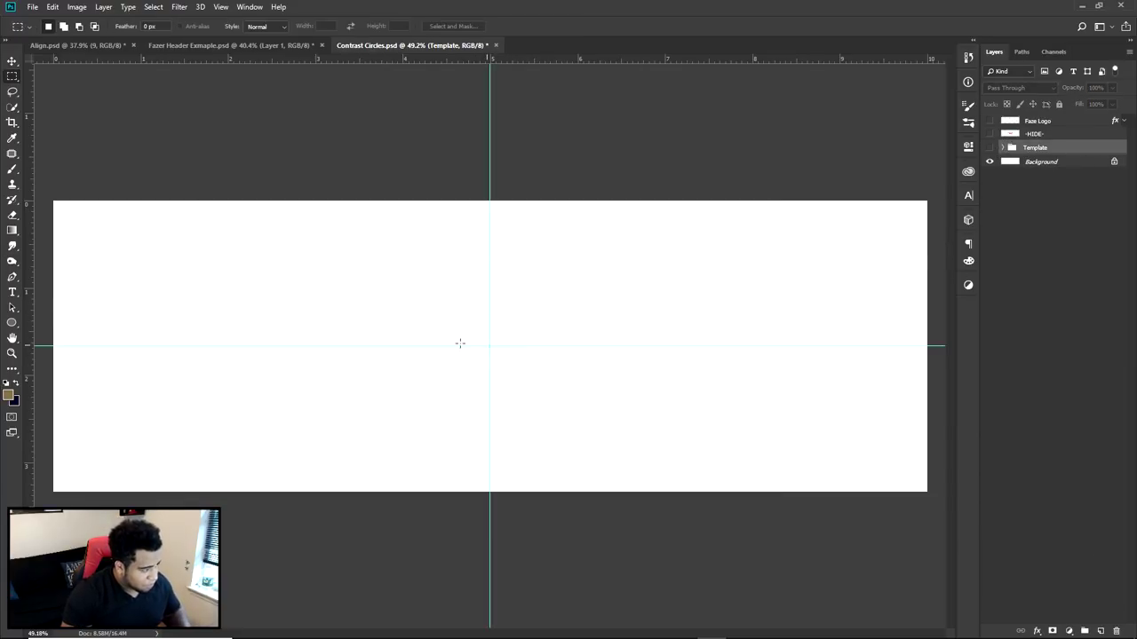
pyautogui.press('u')
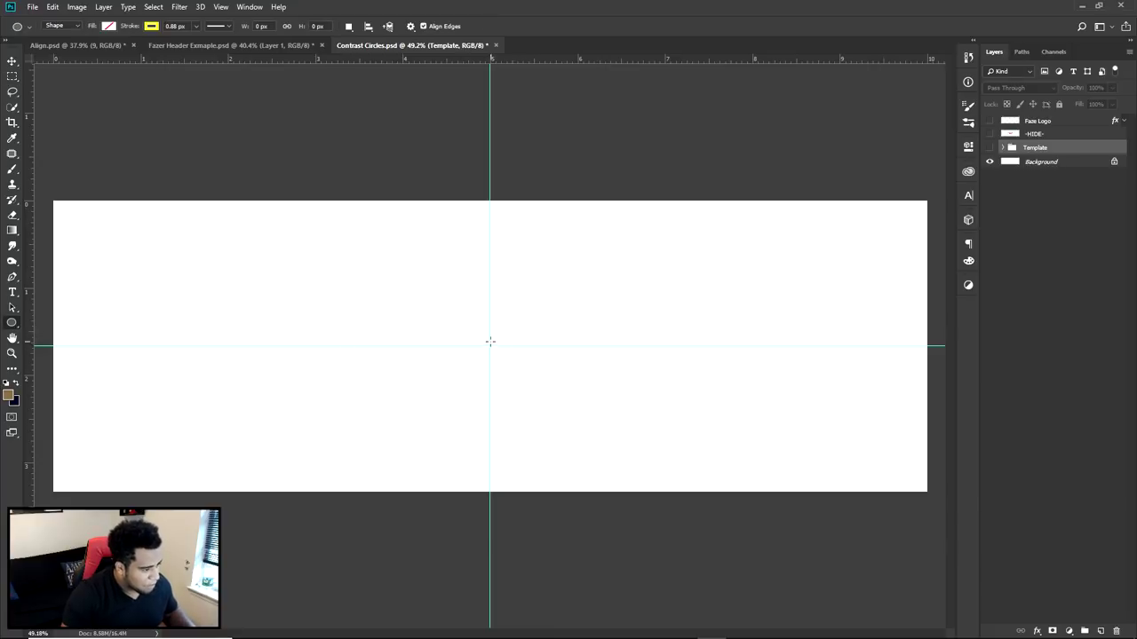
pyautogui.moveTo(489, 345); pyautogui.dragTo(693, 530)
pyautogui.click(151, 26)
pyautogui.click(109, 26)
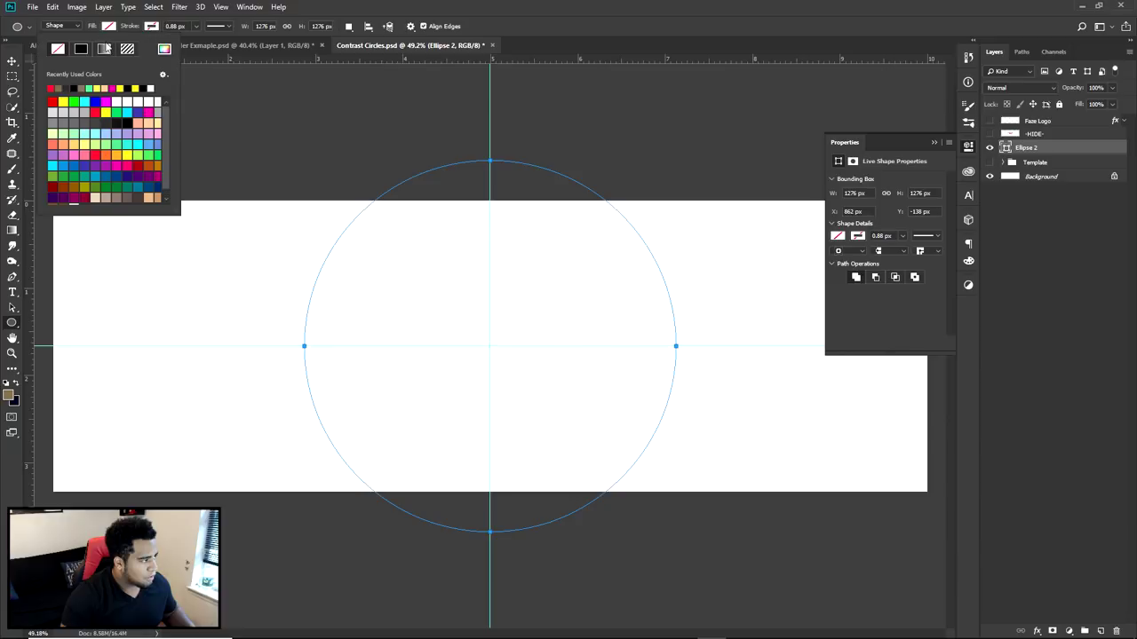
pyautogui.click(53, 88)
pyautogui.press('Return')
pyautogui.press('v')
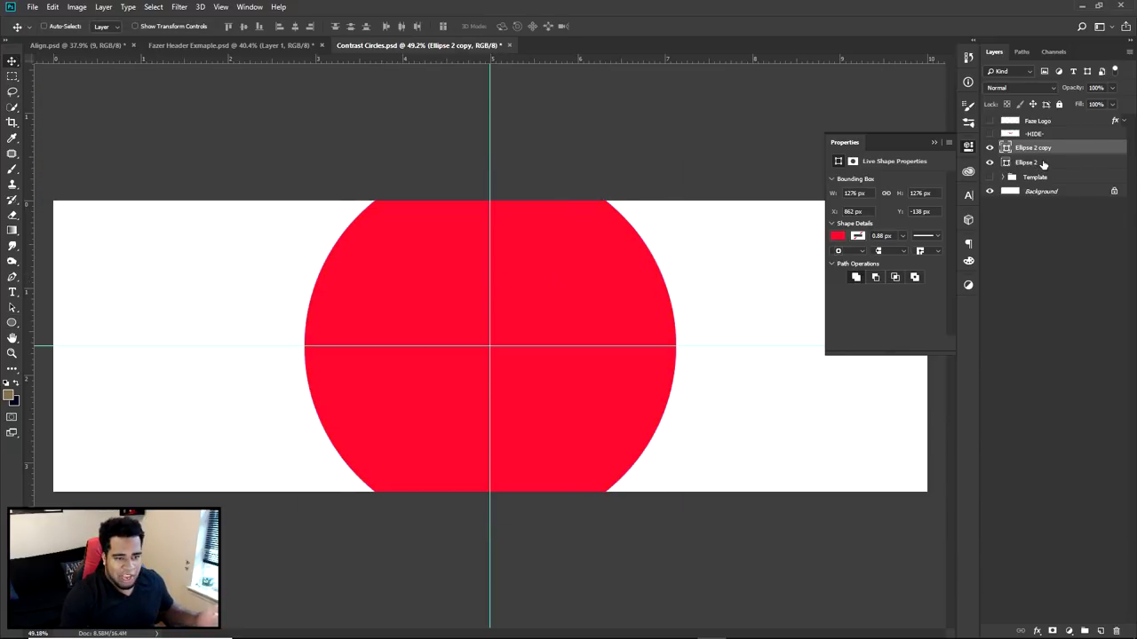
# - Duplicate the red circle, enlarge the lower one from its centre to about 1571 px and fill it magenta
pyautogui.hotkey('ctrl', 'j')
pyautogui.hotkey('ctrl', 't')
pyautogui.moveTo(675, 158); pyautogui.dragTo(721, 124)
pyautogui.press('Return')
pyautogui.press('u')
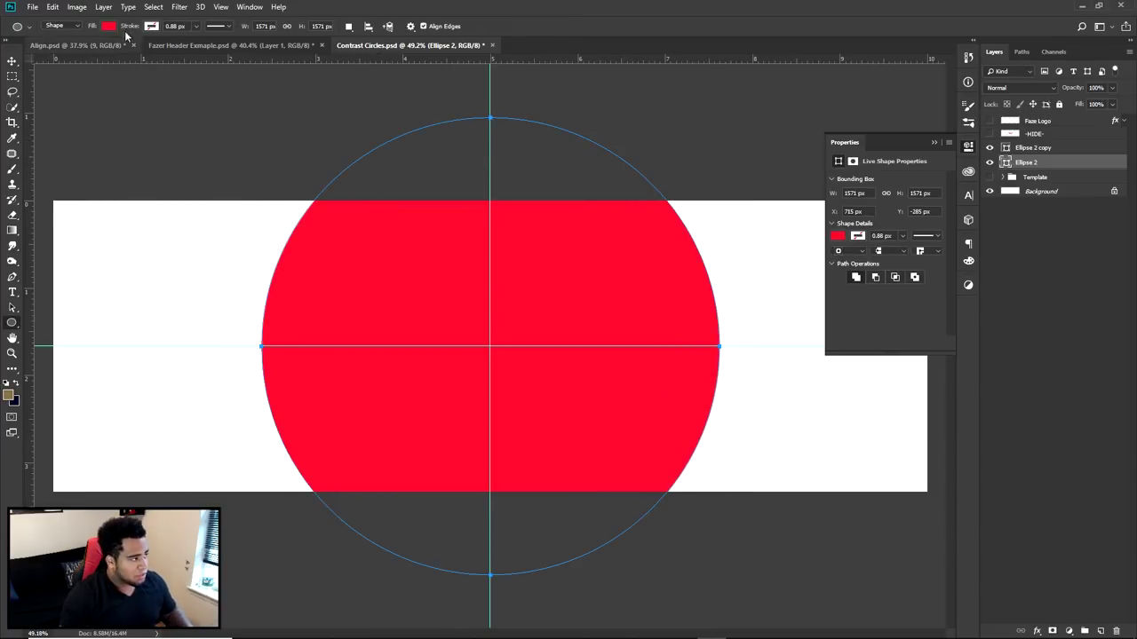
pyautogui.click(109, 26)
pyautogui.click(142, 114)
pyautogui.press('Return')
pyautogui.press('m')
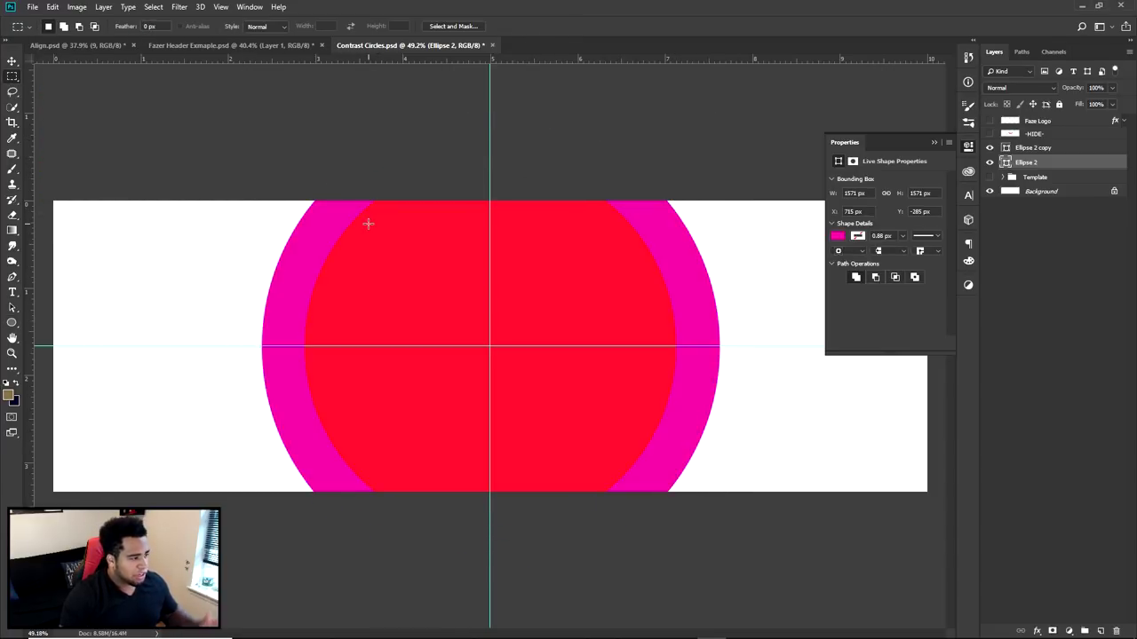
# - Change the larger circle's fill to light green
pyautogui.press('u')
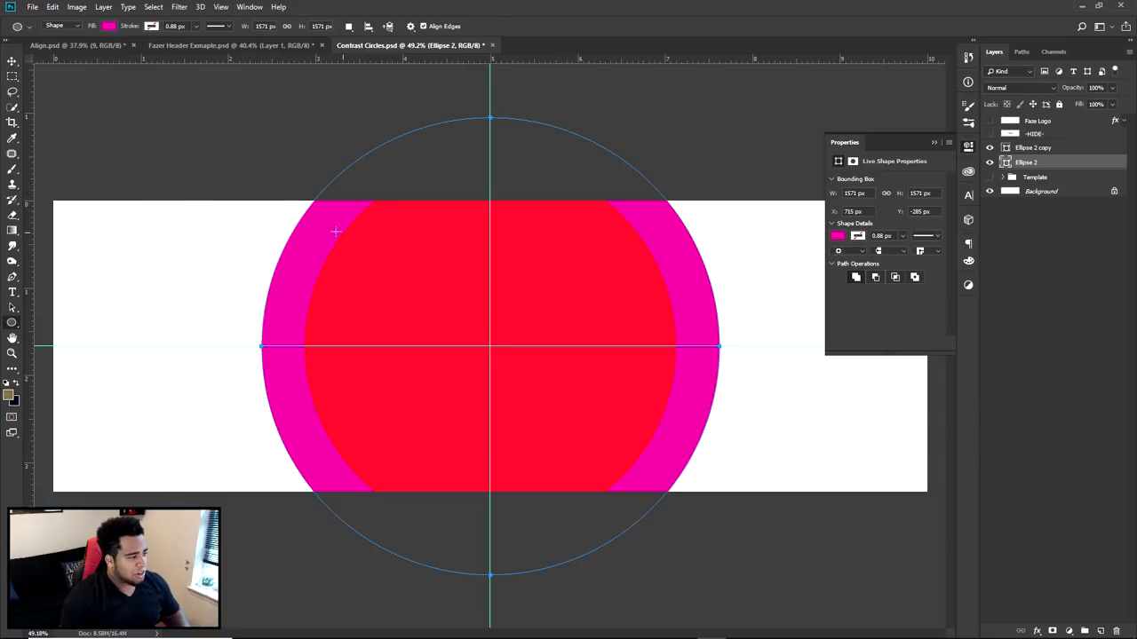
pyautogui.click(109, 27)
pyautogui.click(151, 154)
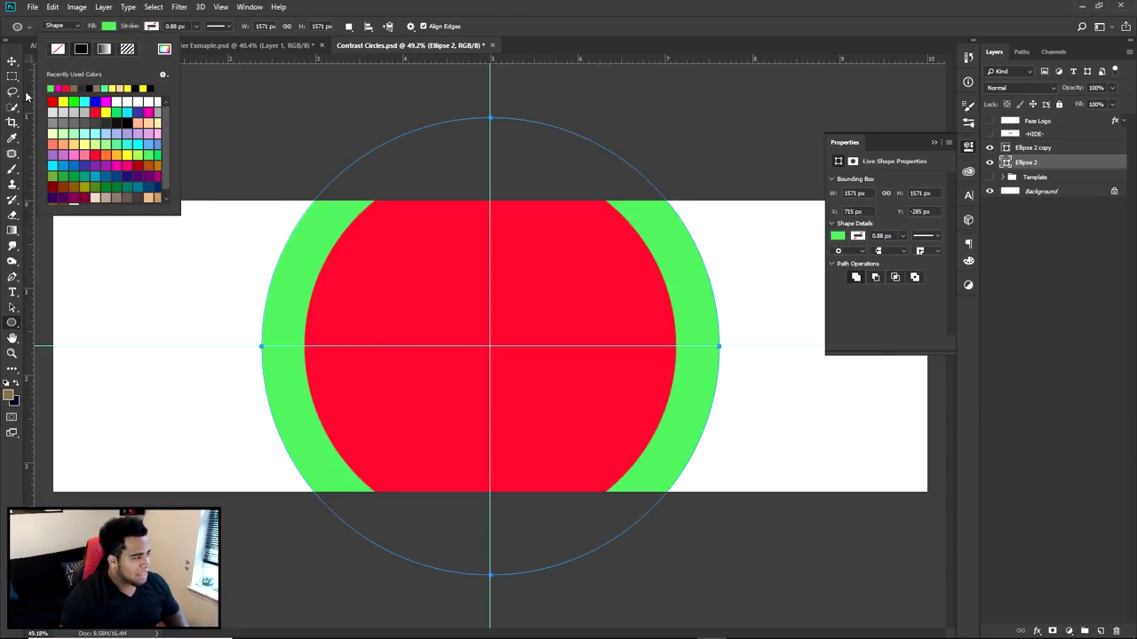
pyautogui.press('Return')
pyautogui.press('v')
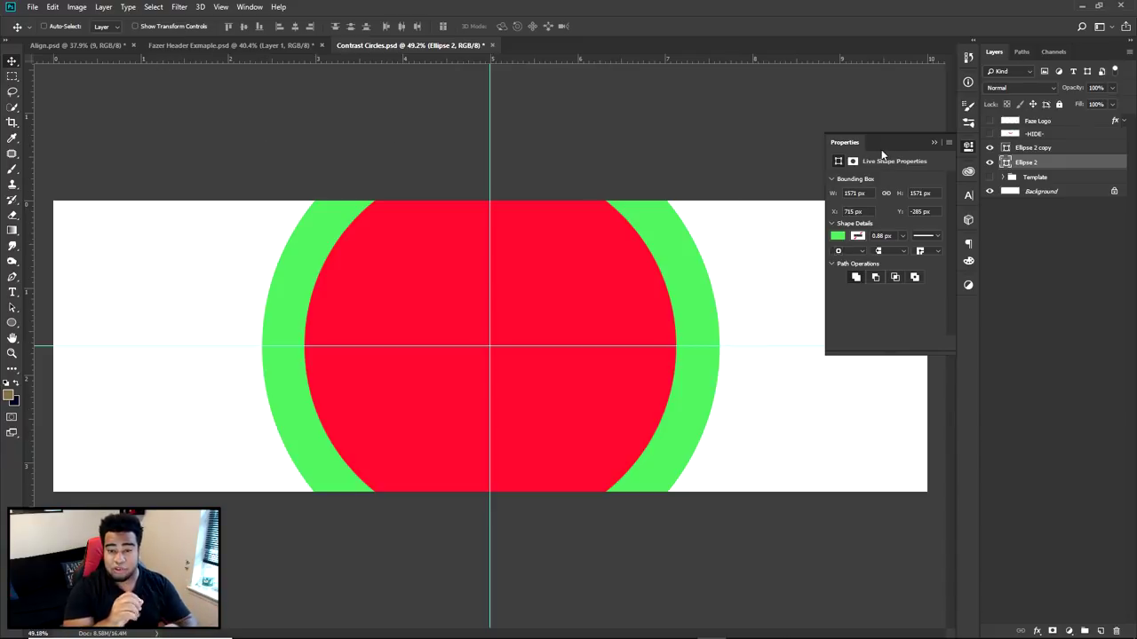
pyautogui.moveTo(723, 261); pyautogui.dragTo(675, 253)
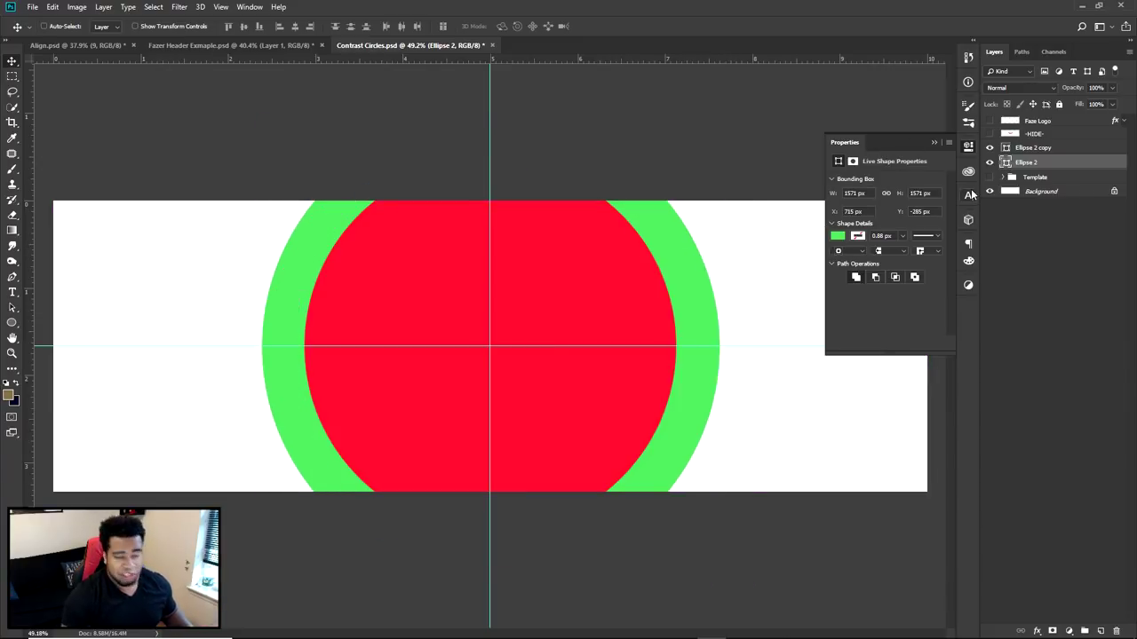
# - Delete both the green and the red circles from the canvas
pyautogui.press('Delete')
pyautogui.click(1002, 149)
pyautogui.press('Delete')
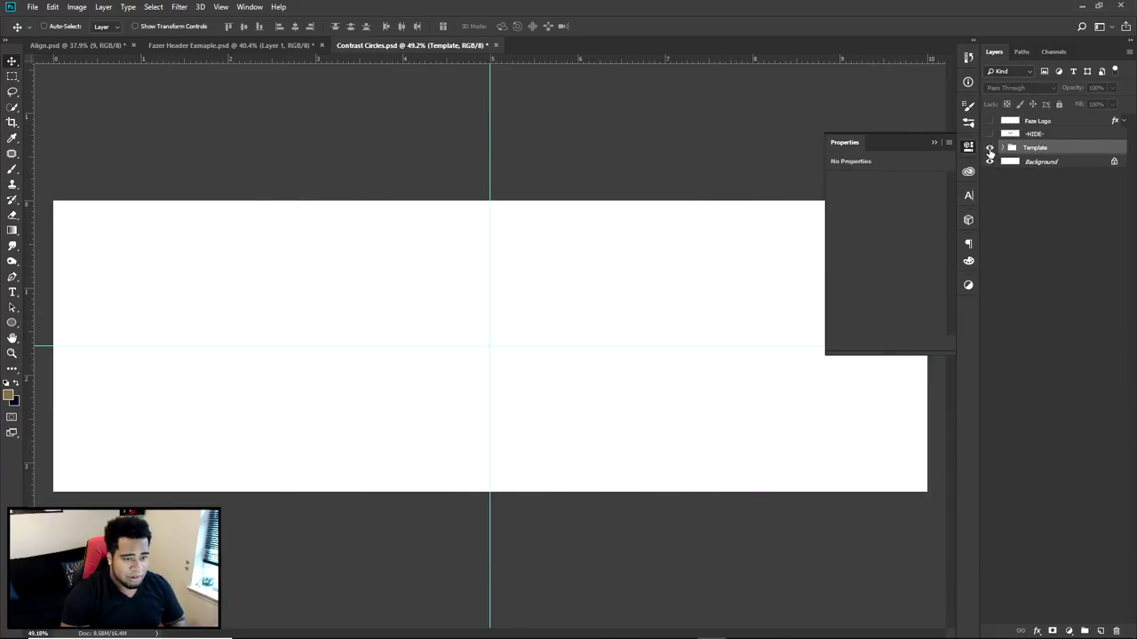
# - Make the Template group visible again and expand it to list its ellipse layers
pyautogui.click(989, 148)
pyautogui.click(968, 147)
pyautogui.click(1003, 149)
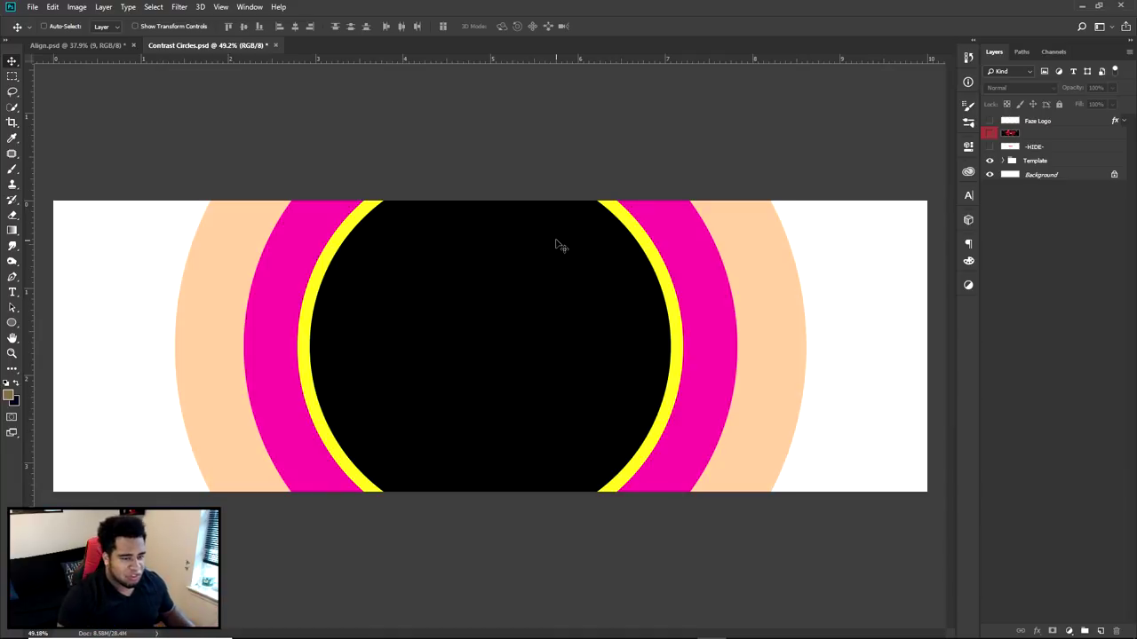
pyautogui.click(1004, 163)
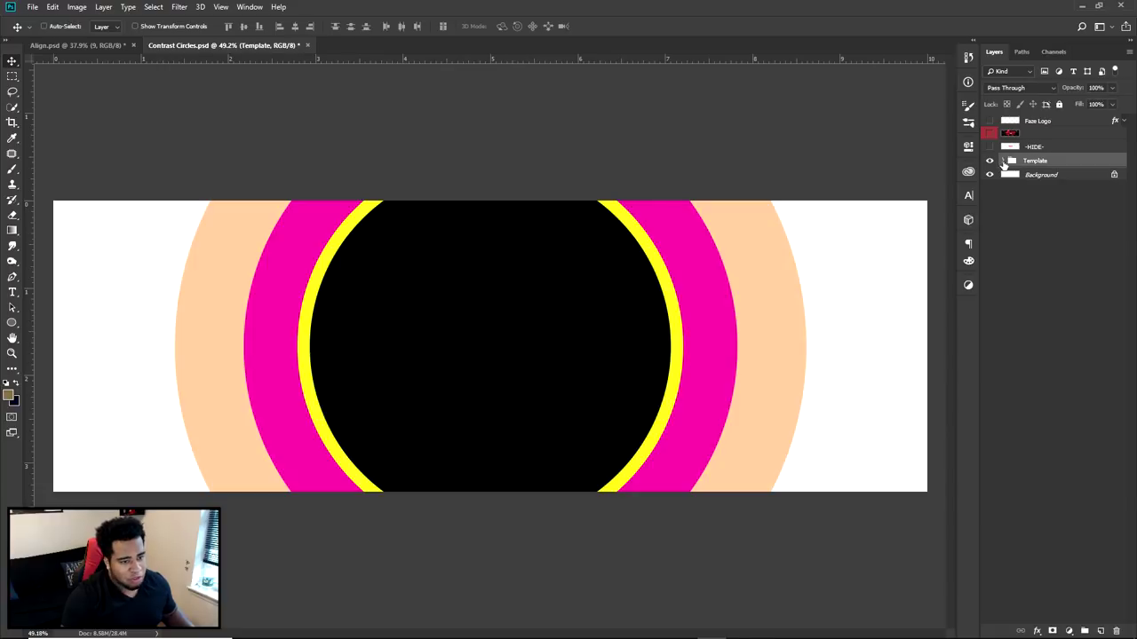
pyautogui.click(1003, 162)
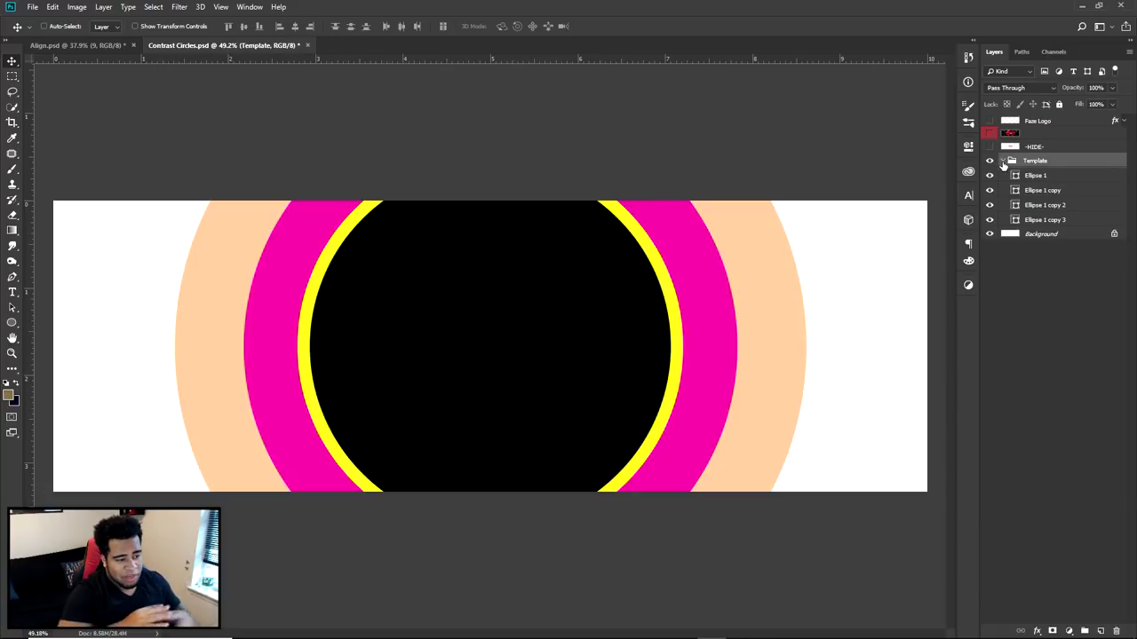
# - Show the finished red header image over the template circles to compare the layout, and hide it again
pyautogui.moveTo(591, 250); pyautogui.dragTo(619, 271)
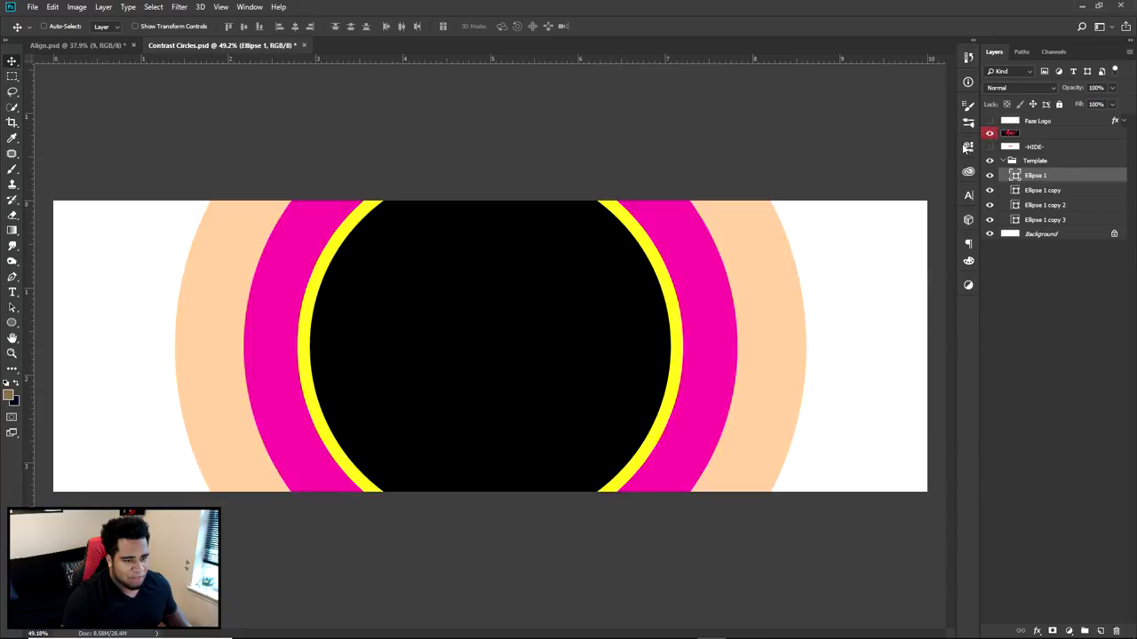
pyautogui.click(990, 134)
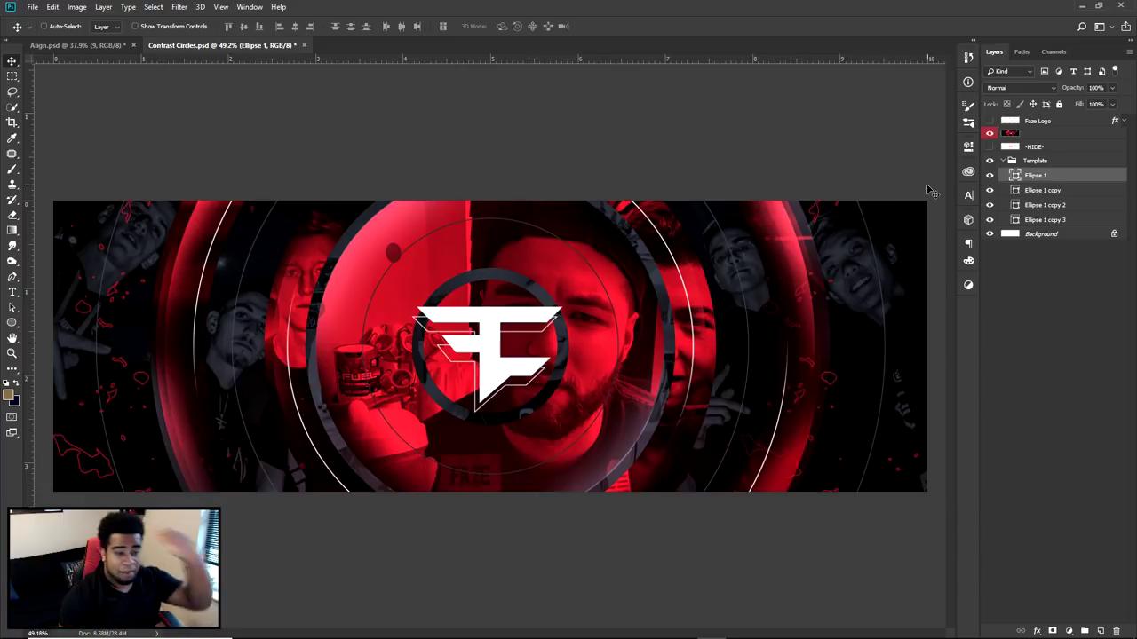
pyautogui.click(1002, 161)
pyautogui.click(989, 134)
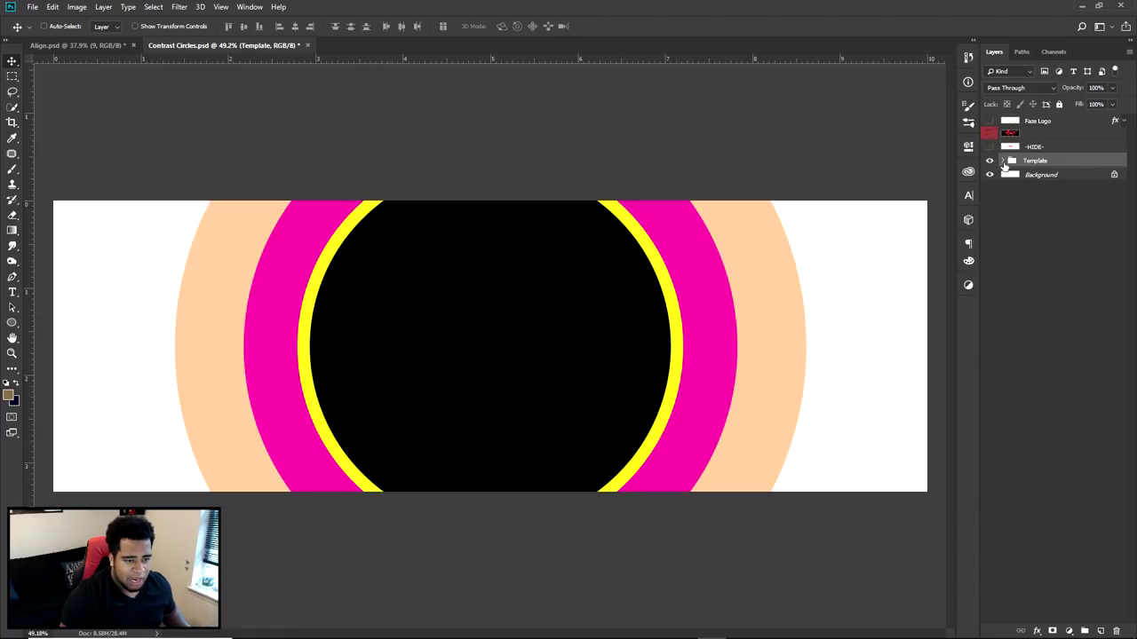
# - Rename the black circle's layer in the Template group to "Middle Circle"
pyautogui.click(1002, 161)
pyautogui.doubleClick(1044, 176)
pyautogui.write('Middle Circle')
pyautogui.press('Return')
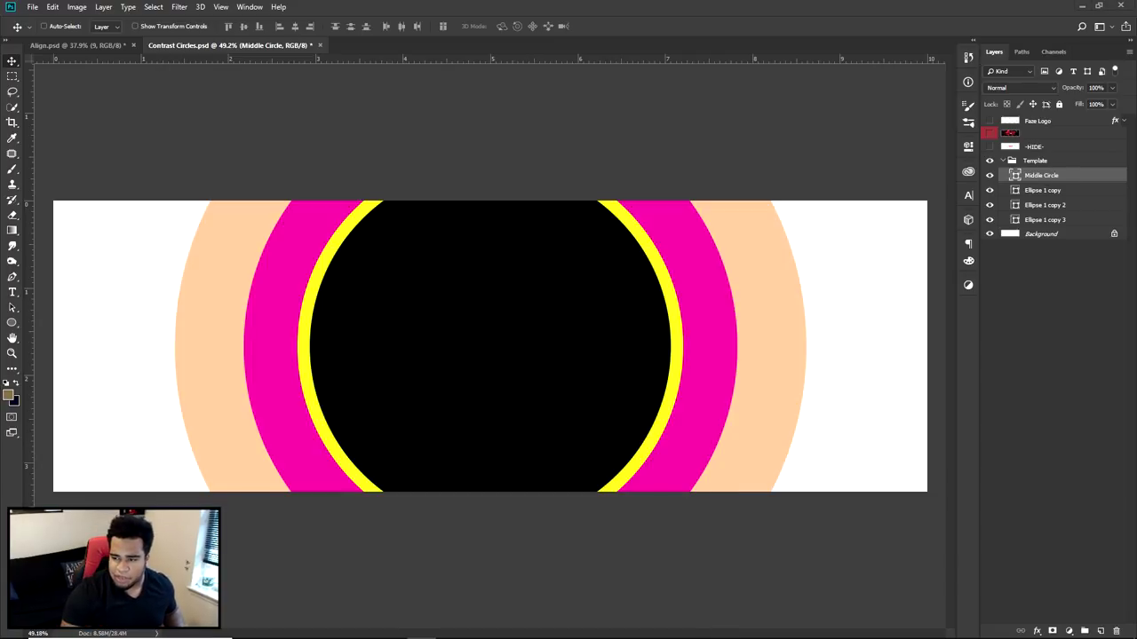
# - Place the team high-five photo above the Middle Circle layer and nudge it up slightly
pyautogui.moveTo(1133, 249); pyautogui.dragTo(582, 299)
pyautogui.press('Return')
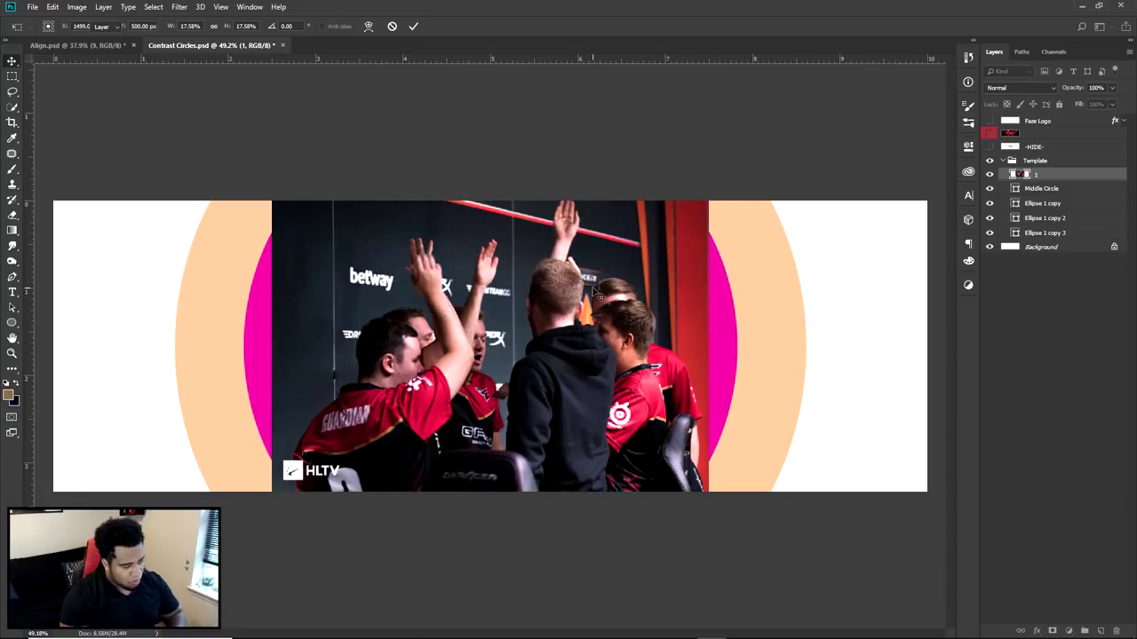
pyautogui.moveTo(548, 335)
pyautogui.mouseDown()
pyautogui.moveTo(548, 349)
pyautogui.moveTo(545, 334)
pyautogui.mouseUp()
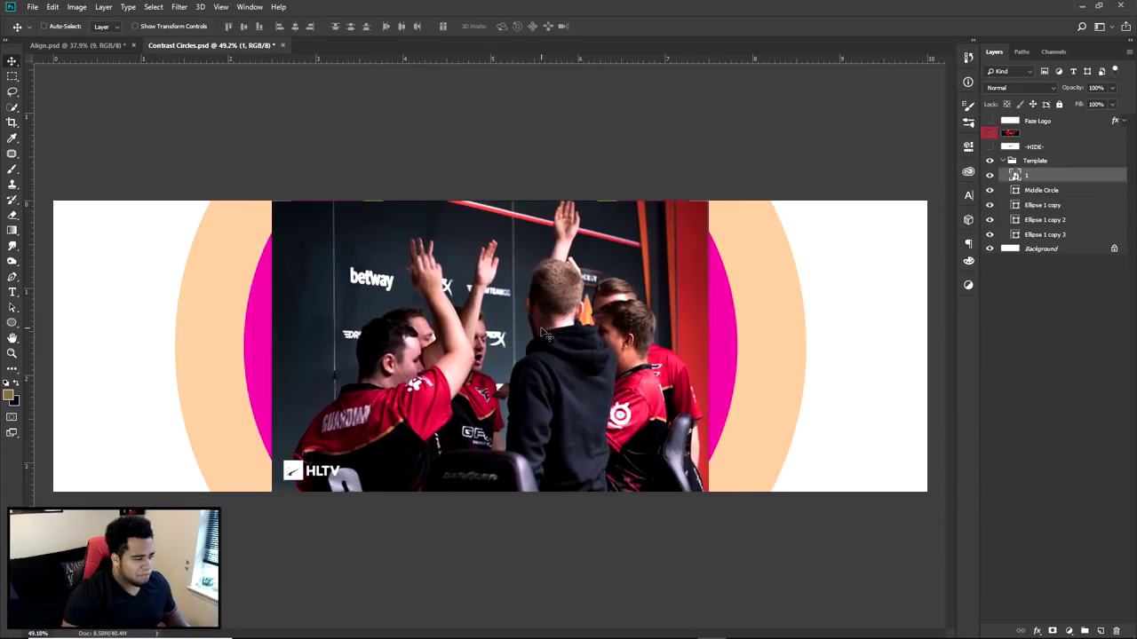
pyautogui.press('Up')
pyautogui.press('Up')
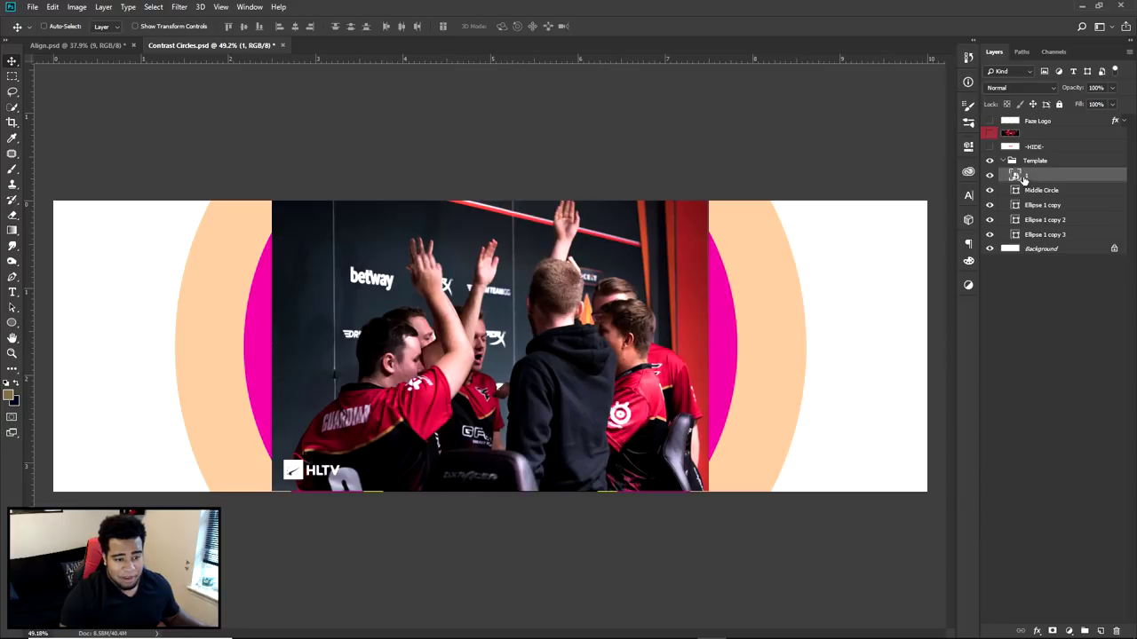
# - Clip the team photo to the Middle Circle layer with a clipping mask
pyautogui.rightClick(1049, 178)
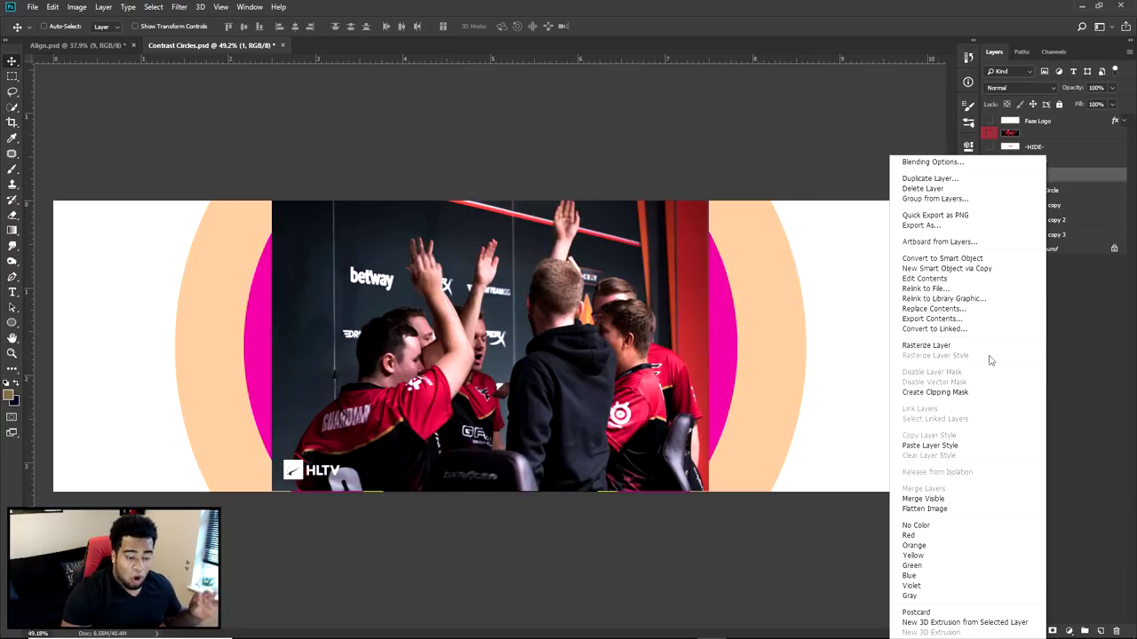
pyautogui.click(949, 392)
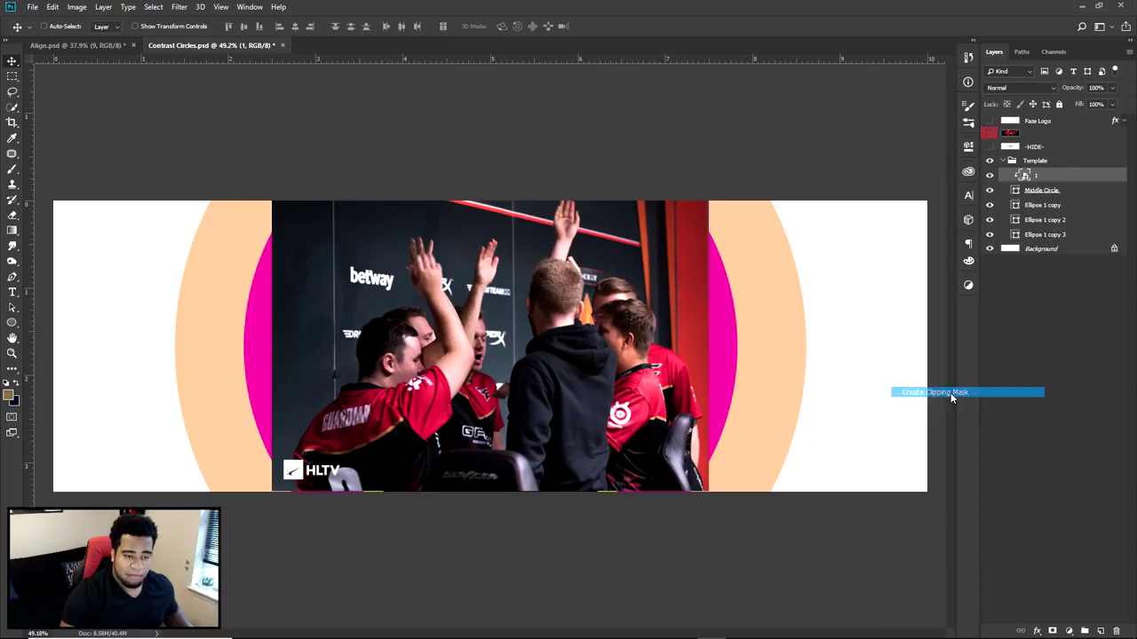
pyautogui.moveTo(477, 348)
pyautogui.mouseDown()
pyautogui.moveTo(526, 302)
pyautogui.moveTo(476, 349)
pyautogui.mouseUp()
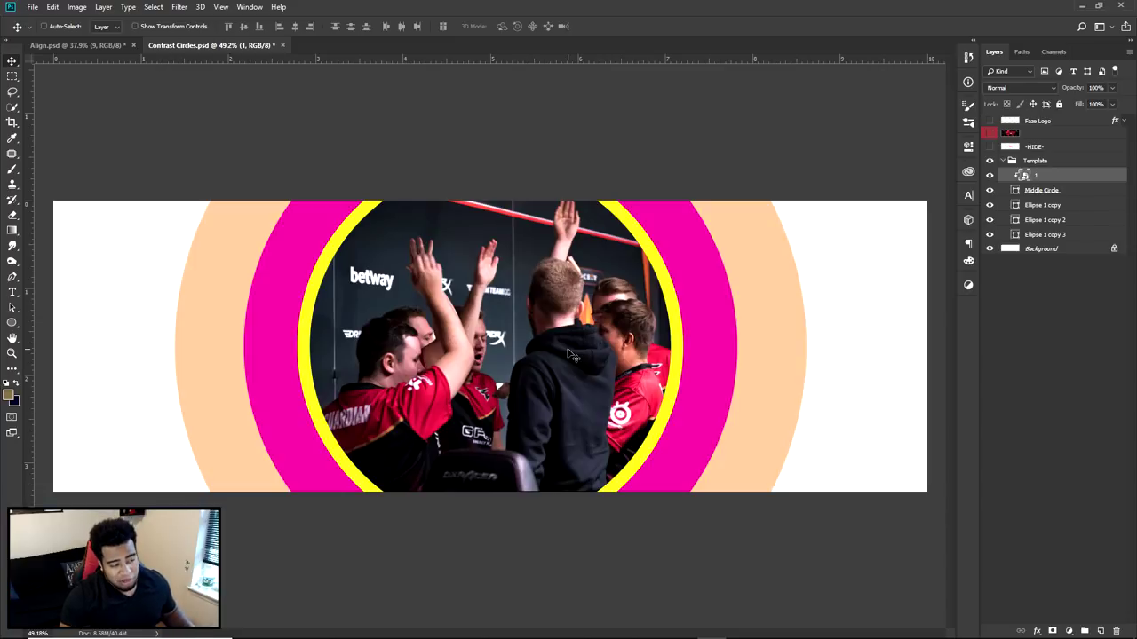
# - Scale the clipped smart-object photo down from its centre to 10.43%
pyautogui.hotkey('ctrl', 't')
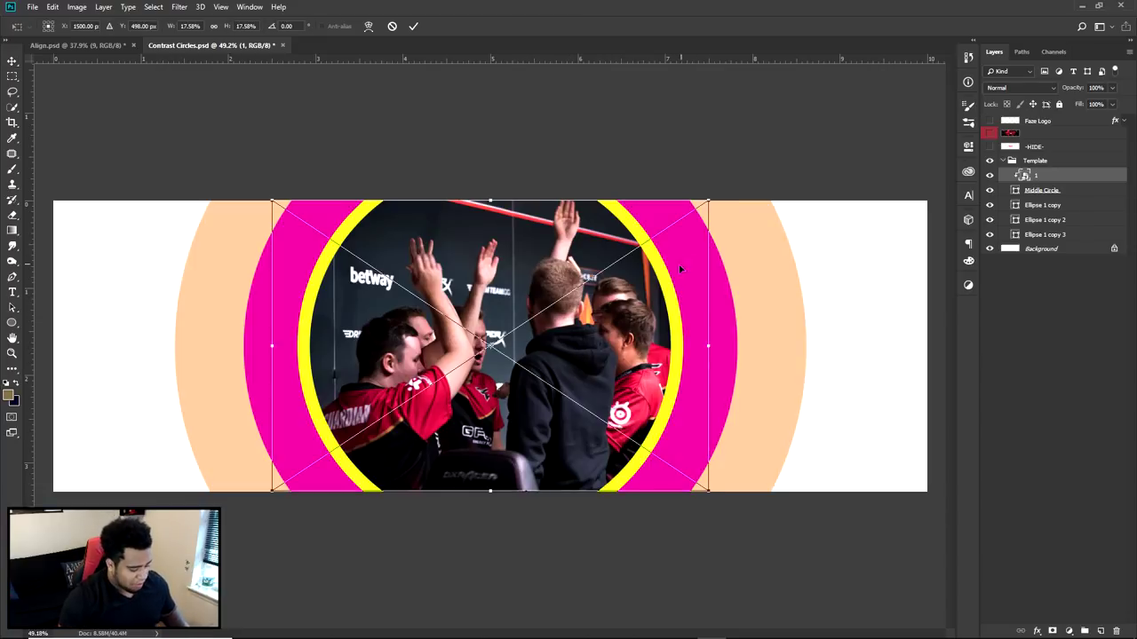
pyautogui.moveTo(704, 196); pyautogui.dragTo(619, 250)
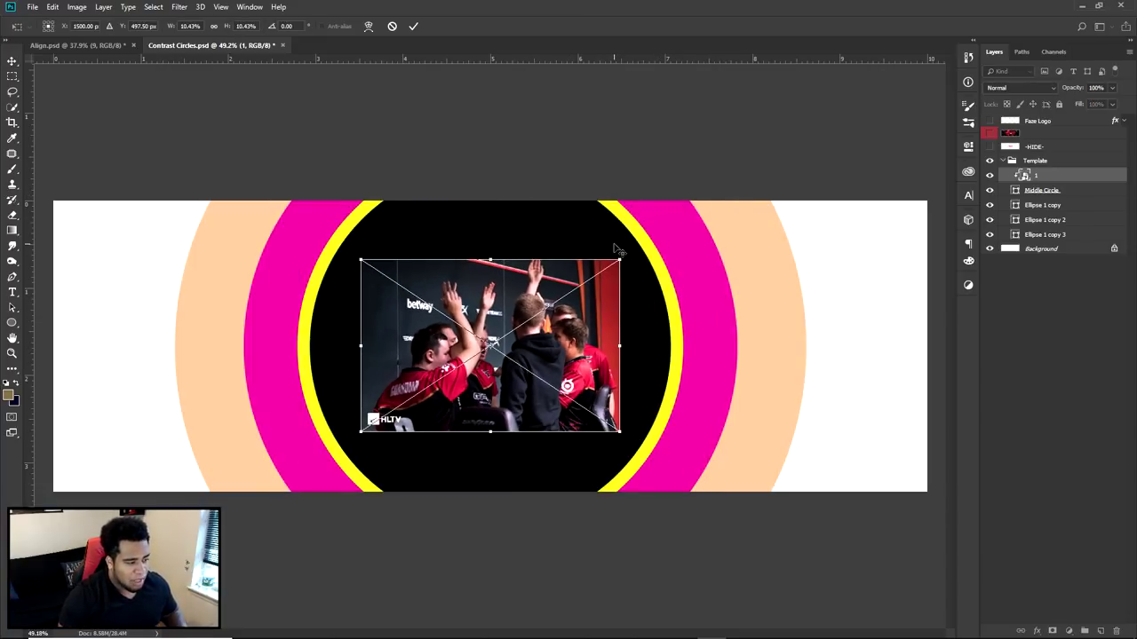
pyautogui.press('Return')
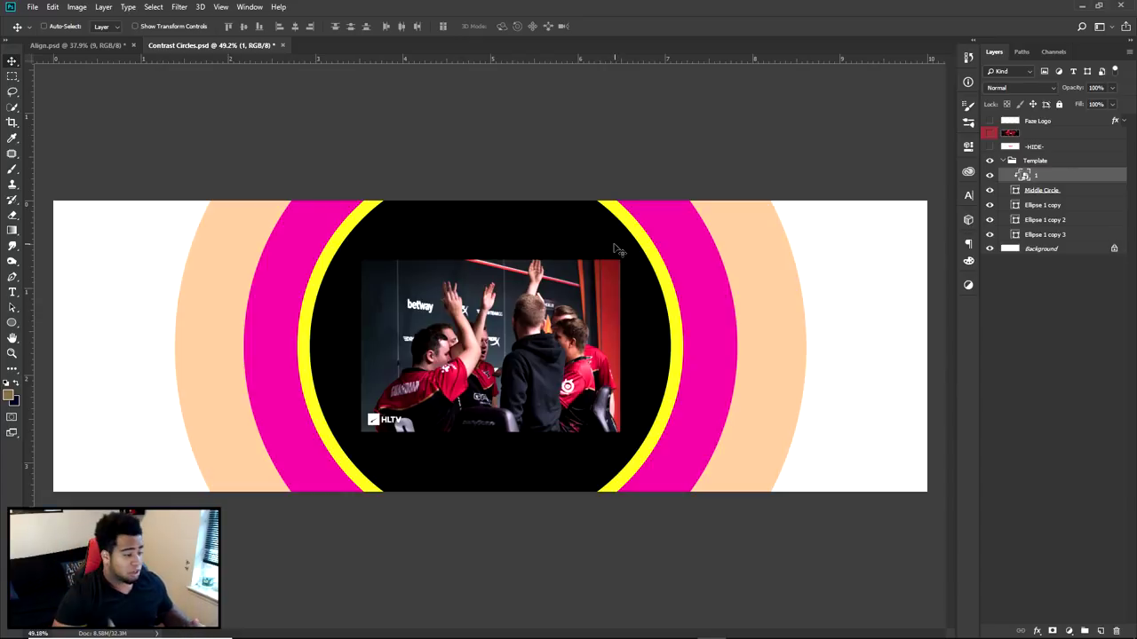
pyautogui.hotkey('ctrl', 't')
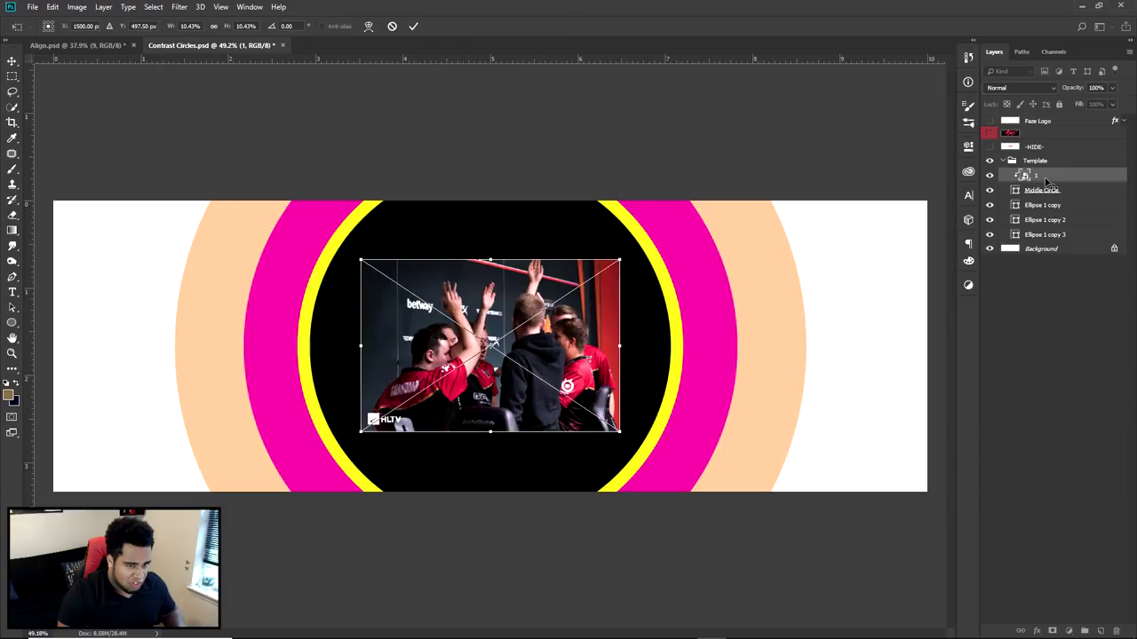
pyautogui.press('Return')
# - Rasterize the photo layer and shrink it further around the centre of the middle circle
pyautogui.rightClick(1046, 183)
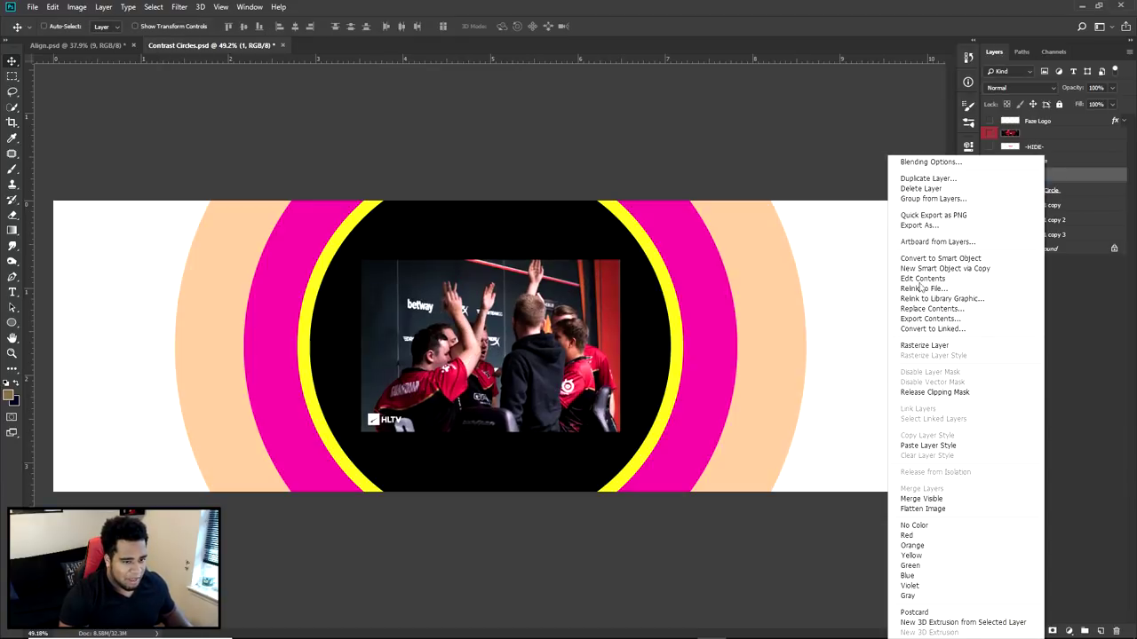
pyautogui.click(933, 348)
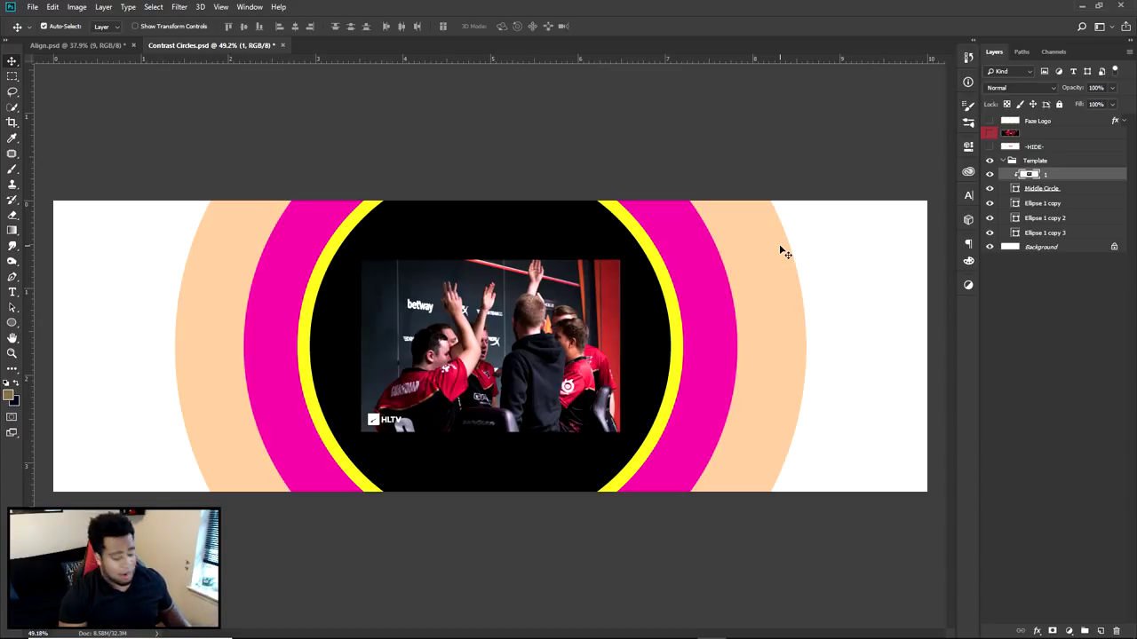
pyautogui.hotkey('ctrl', 't')
pyautogui.moveTo(620, 258); pyautogui.dragTo(579, 287)
pyautogui.press('Return')
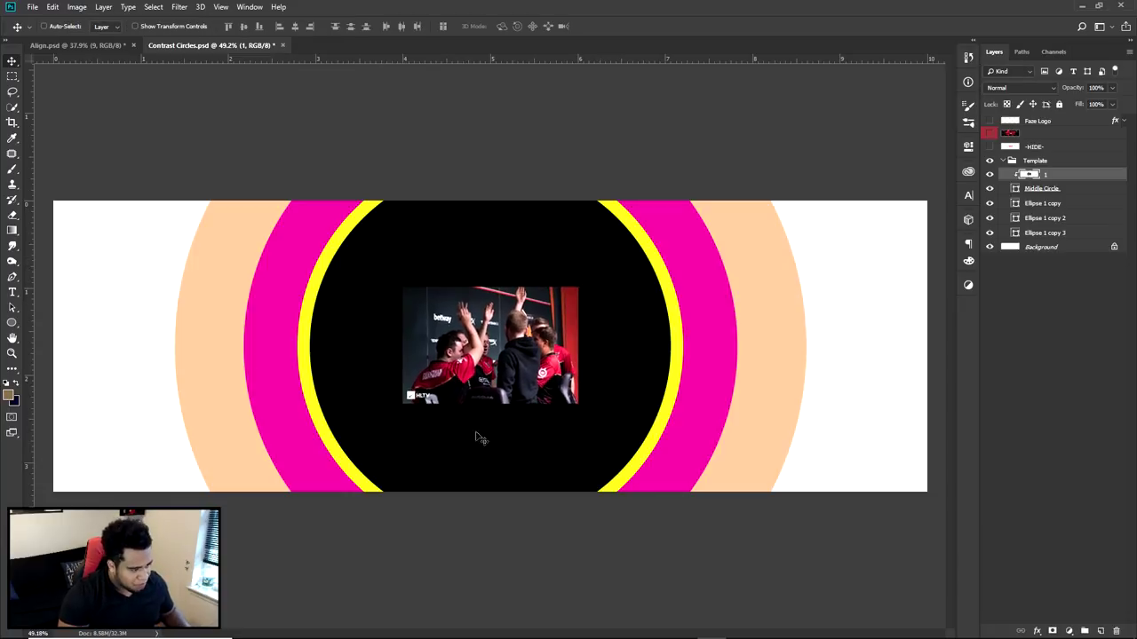
# - Enlarge the rasterized photo from its centre to about 270.7% so it fills the middle circle, and inspect its quality up close
pyautogui.hotkey('ctrl', 't')
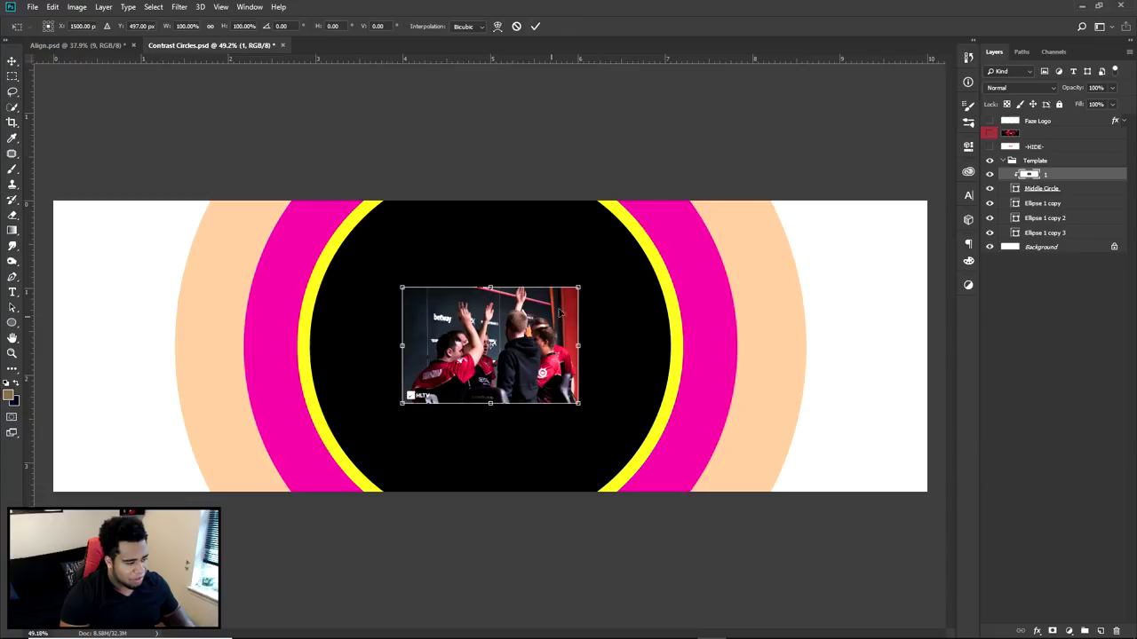
pyautogui.moveTo(578, 286); pyautogui.dragTo(728, 188)
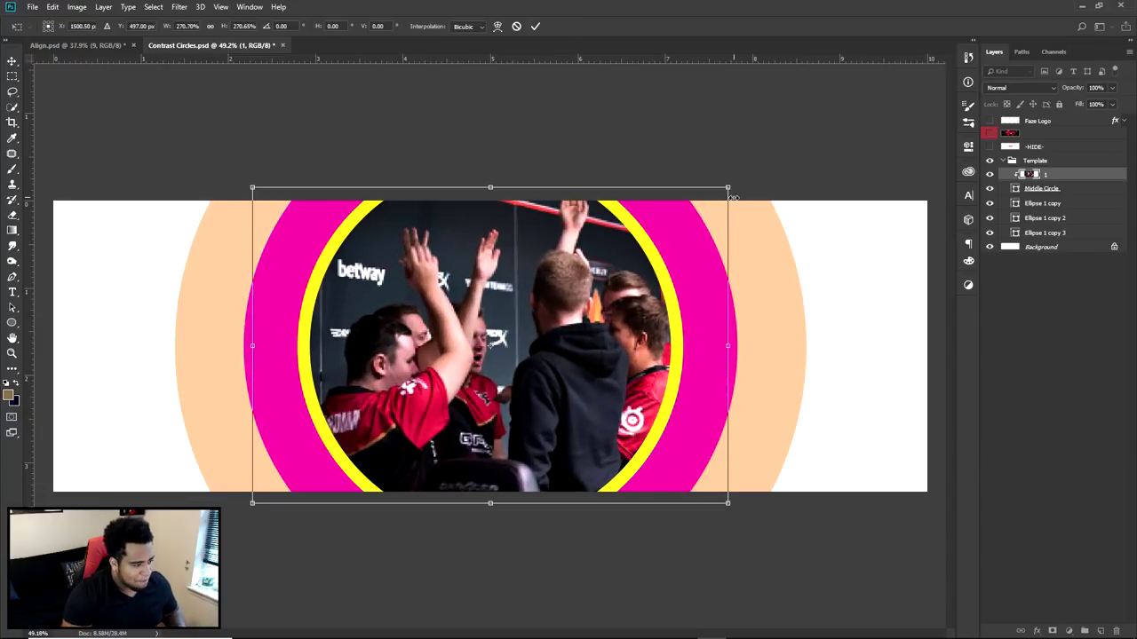
pyautogui.press('Return')
pyautogui.scroll(3, 508, 336)
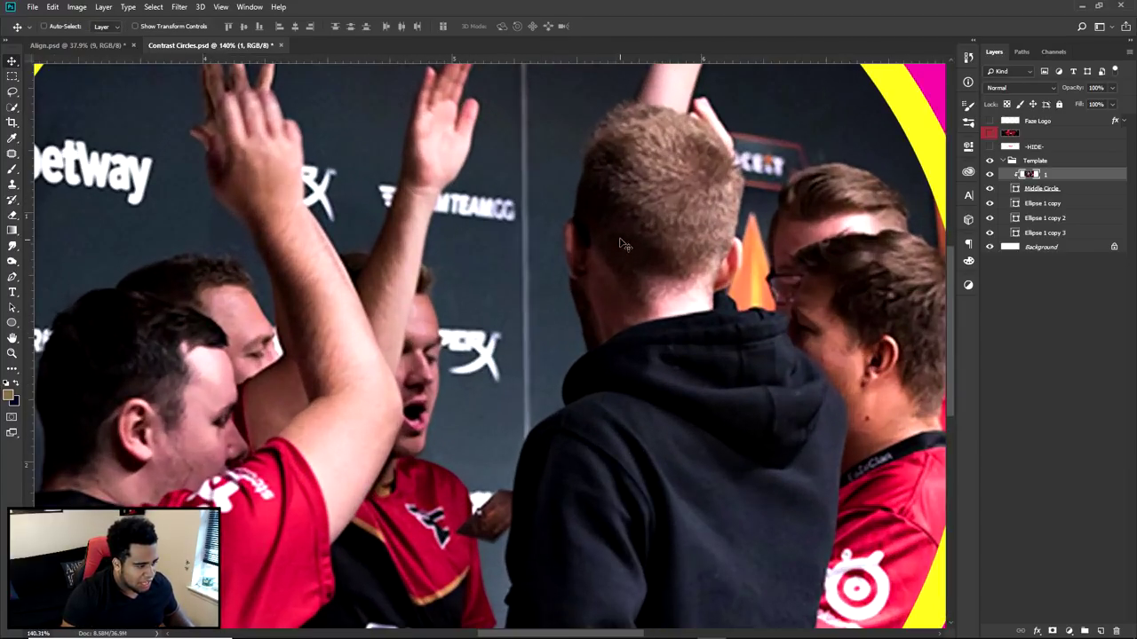
pyautogui.scroll(-3, 544, 293)
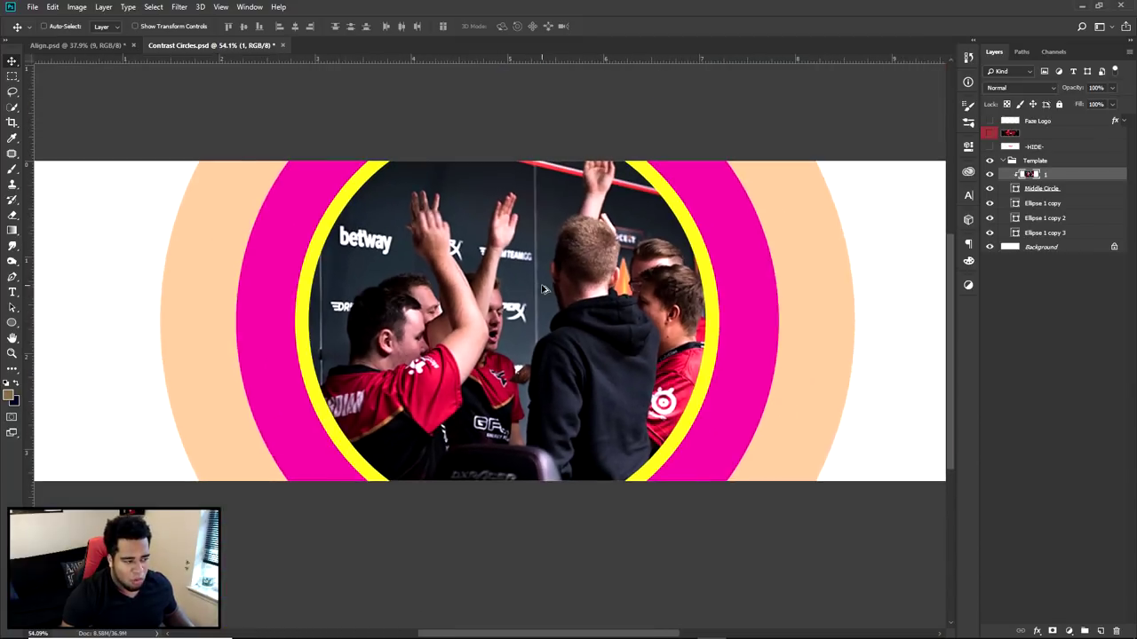
# - Undo the team photo's rasterizing and scaling, keeping it as a smart object that fills the middle circle
pyautogui.scroll(1, 541, 291)
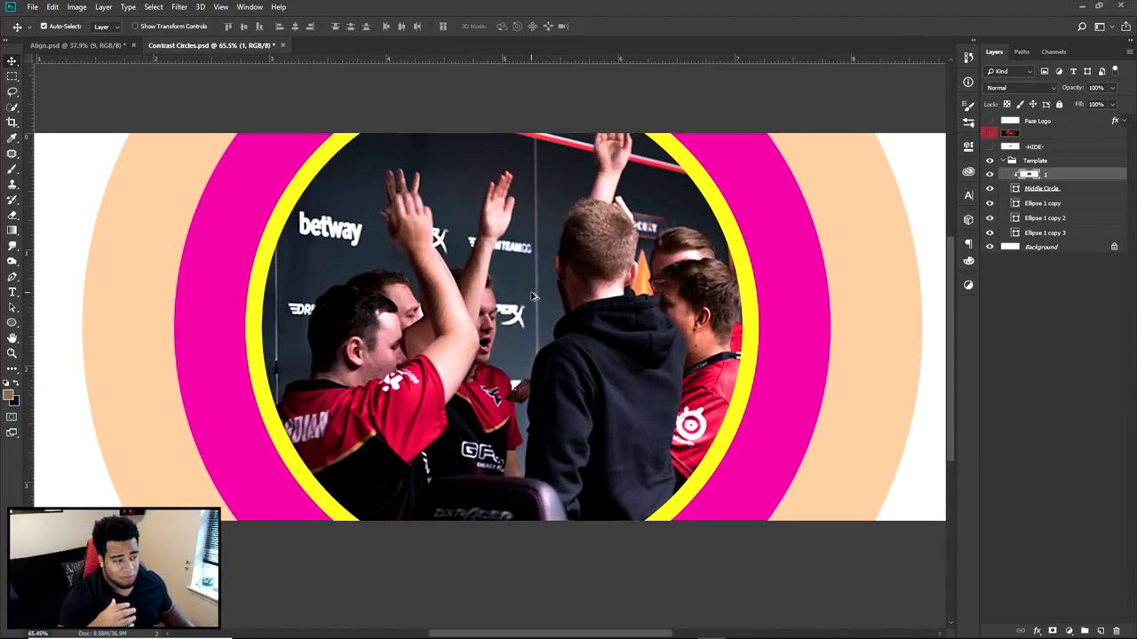
pyautogui.hotkey('ctrl', 'alt', 'z')
pyautogui.hotkey('ctrl', 'alt', 'z')
pyautogui.hotkey('ctrl', 'alt', 'z')
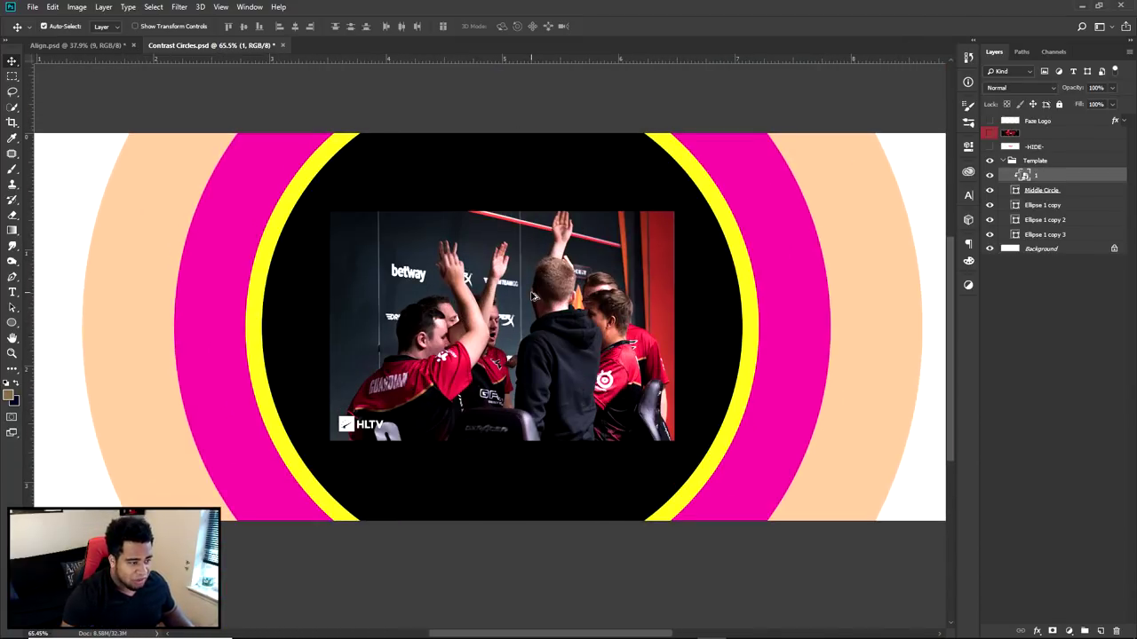
pyautogui.hotkey('ctrl', 'z')
pyautogui.scroll(4, 542, 315)
pyautogui.scroll(-5, 541, 314)
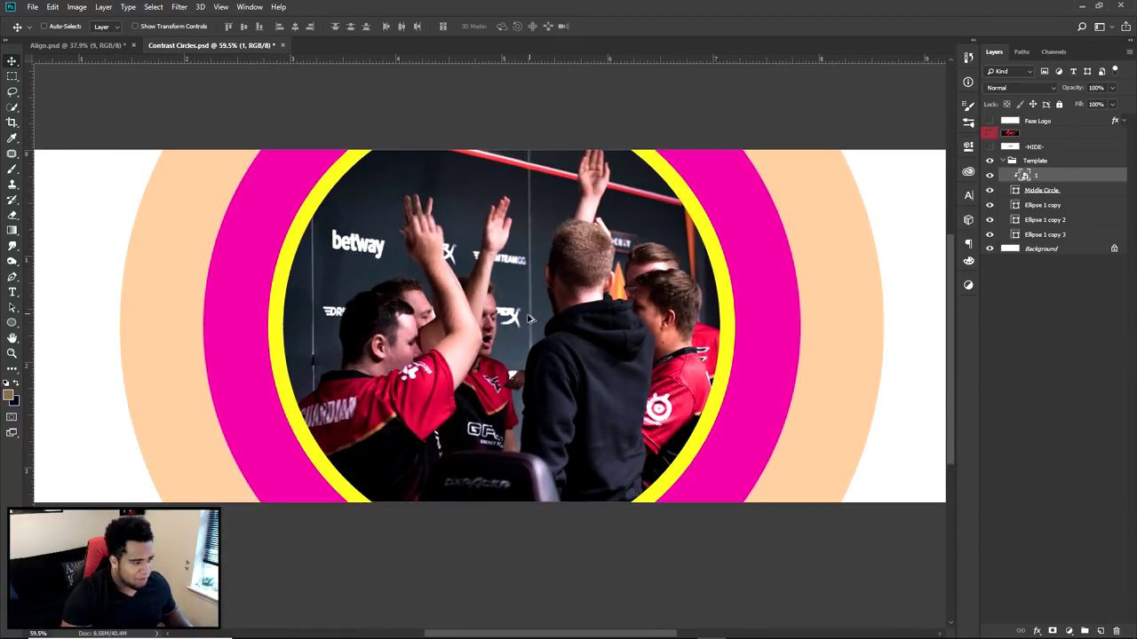
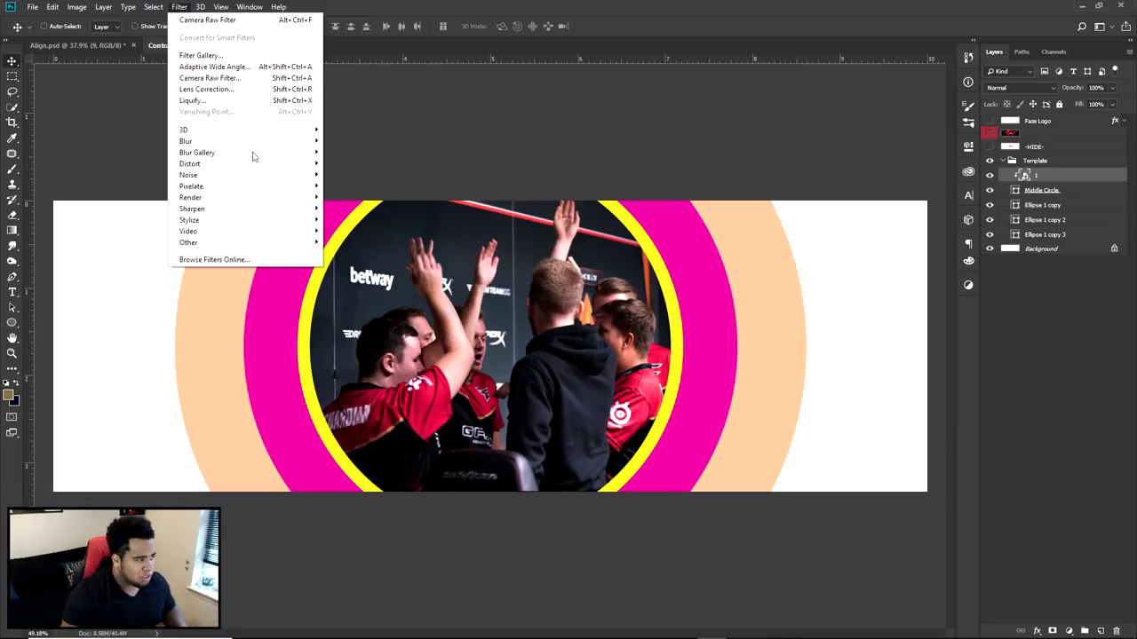
# - Open the Camera Raw Filter on the team photo smart object and set Clarity to +88
pyautogui.click(206, 79)
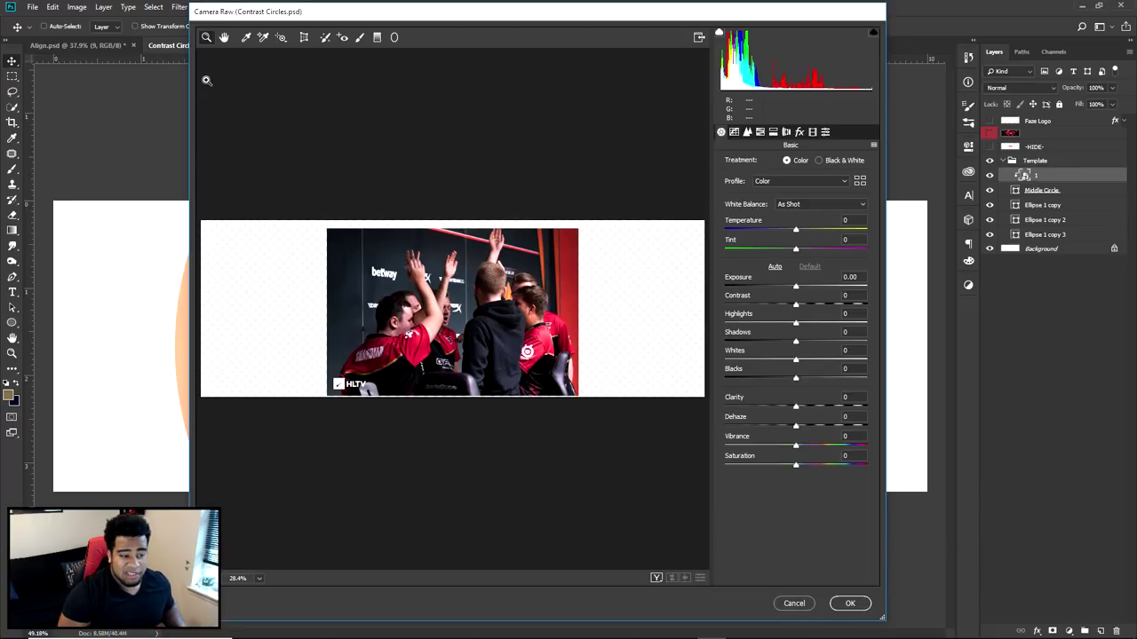
pyautogui.hotkey('ctrl', '+')
pyautogui.hotkey('ctrl', '+')
pyautogui.hotkey('ctrl', '+')
pyautogui.hotkey('ctrl', '+')
pyautogui.hotkey('ctrl', '+')
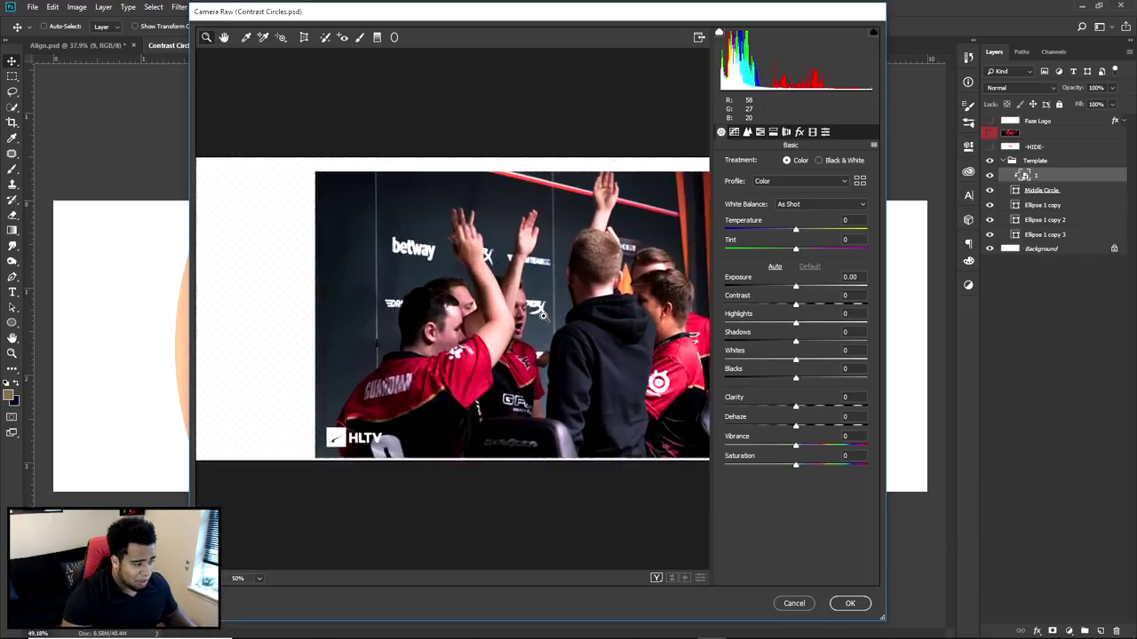
pyautogui.moveTo(558, 356)
pyautogui.mouseDown()
pyautogui.moveTo(398, 320)
pyautogui.moveTo(492, 410)
pyautogui.moveTo(548, 371)
pyautogui.mouseUp()
pyautogui.hotkey('ctrl', '-')
pyautogui.hotkey('ctrl', '-')
pyautogui.hotkey('ctrl', '-')
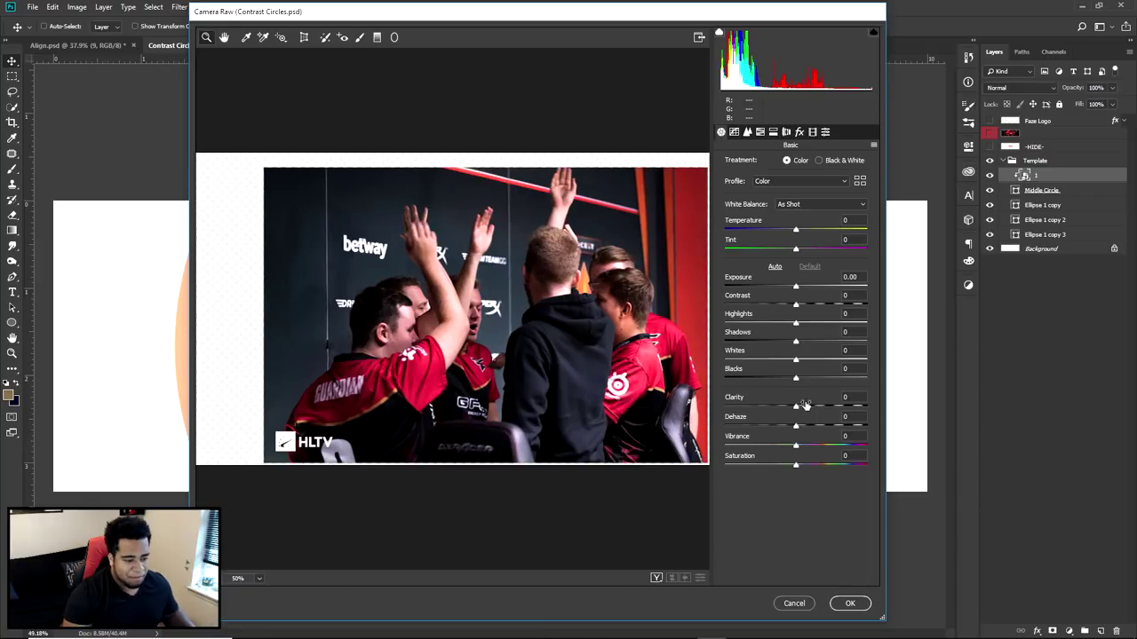
pyautogui.moveTo(795, 407); pyautogui.dragTo(859, 409)
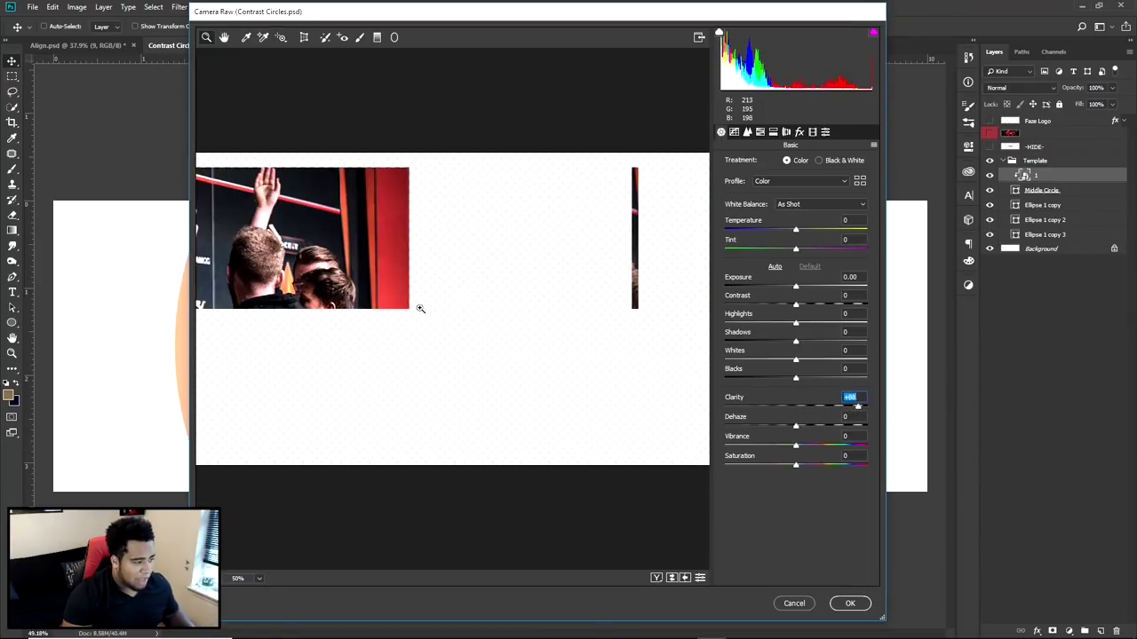
# - Inspect the sharpened photo up close, set Dehaze to +22 and apply the Camera Raw filter
pyautogui.click(421, 310)
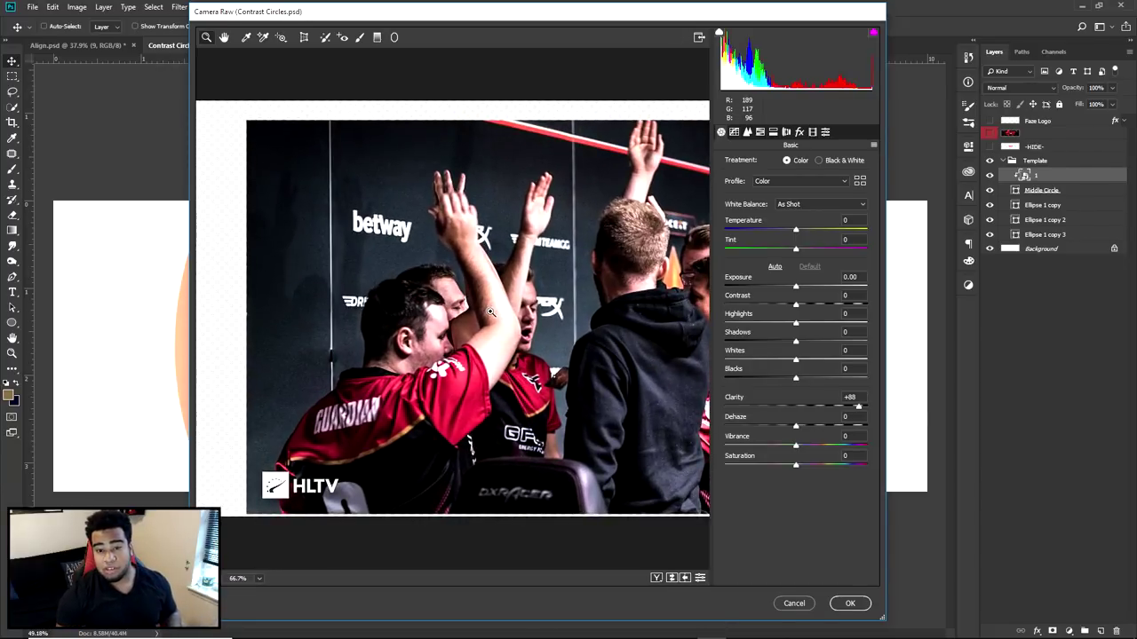
pyautogui.click(610, 309)
pyautogui.moveTo(419, 343); pyautogui.dragTo(487, 304)
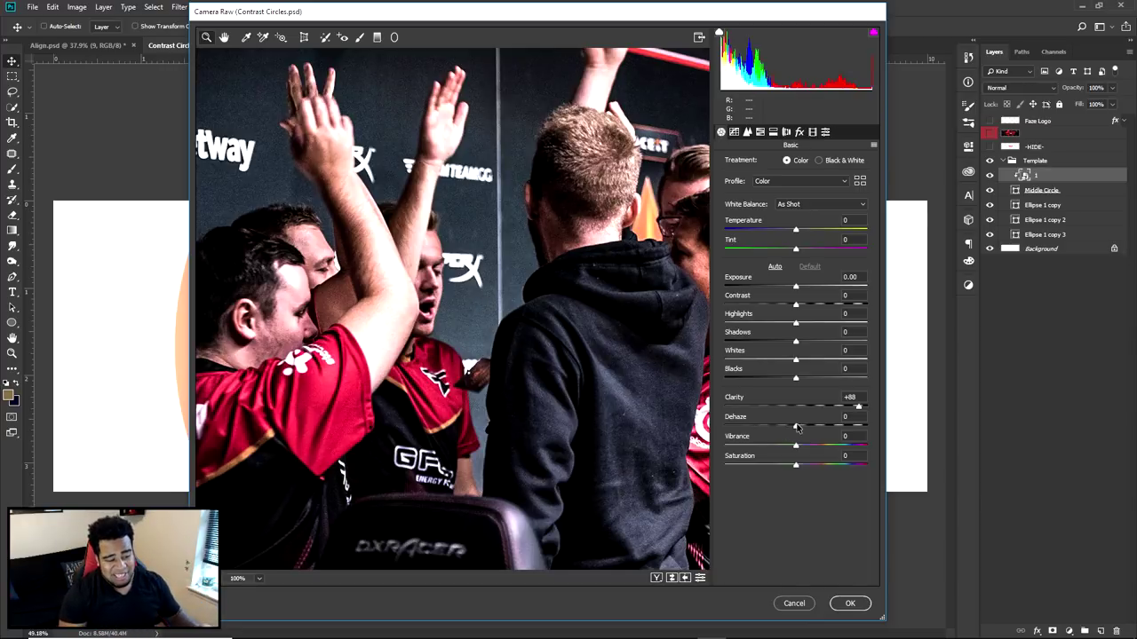
pyautogui.moveTo(796, 427)
pyautogui.mouseDown()
pyautogui.moveTo(851, 430)
pyautogui.moveTo(811, 435)
pyautogui.mouseUp()
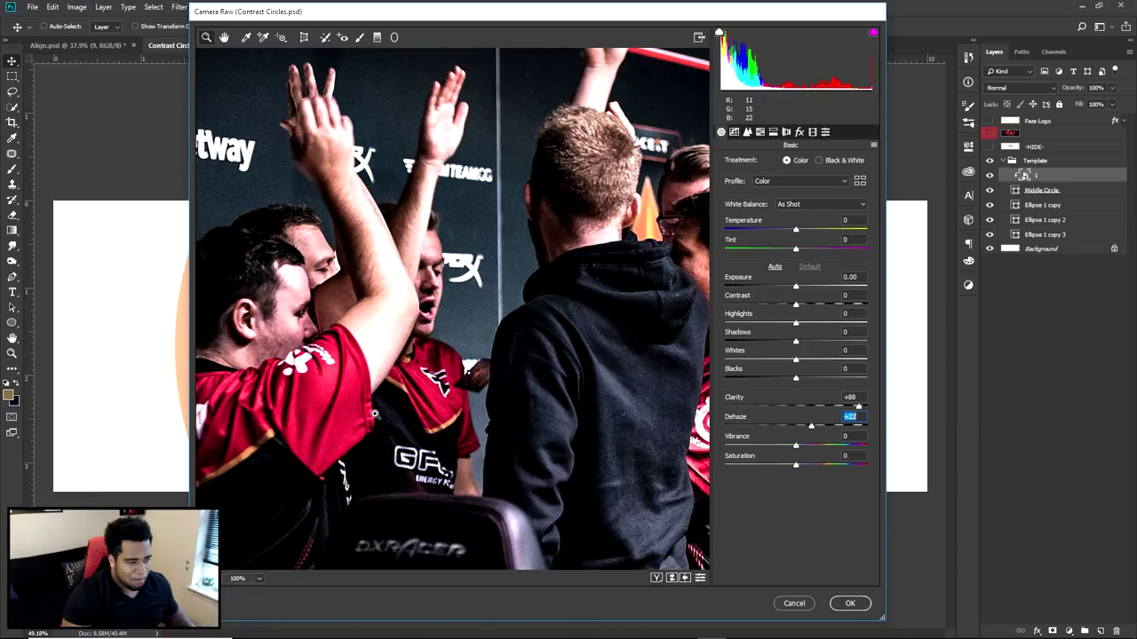
pyautogui.click(848, 606)
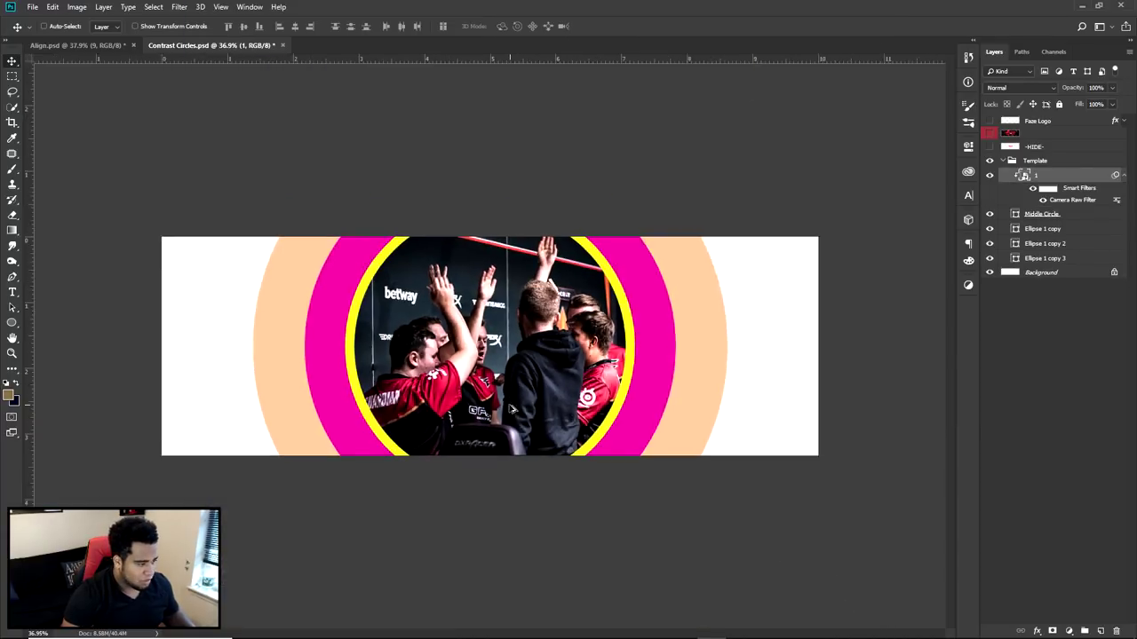
# - Set Highlights to +25 in the photo's Camera Raw smart filter, apply it and inspect the photo up close
pyautogui.scroll(2, 510, 407)
pyautogui.scroll(-2, 512, 407)
pyautogui.scroll(1, 513, 407)
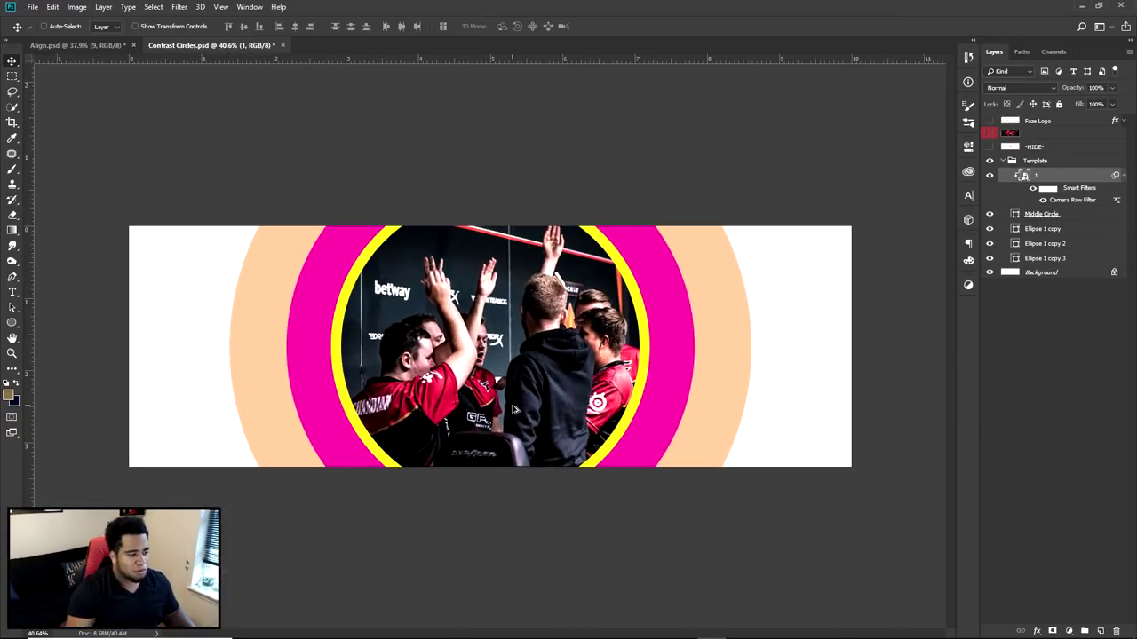
pyautogui.scroll(1, 513, 409)
pyautogui.scroll(-1, 515, 409)
pyautogui.scroll(1, 515, 411)
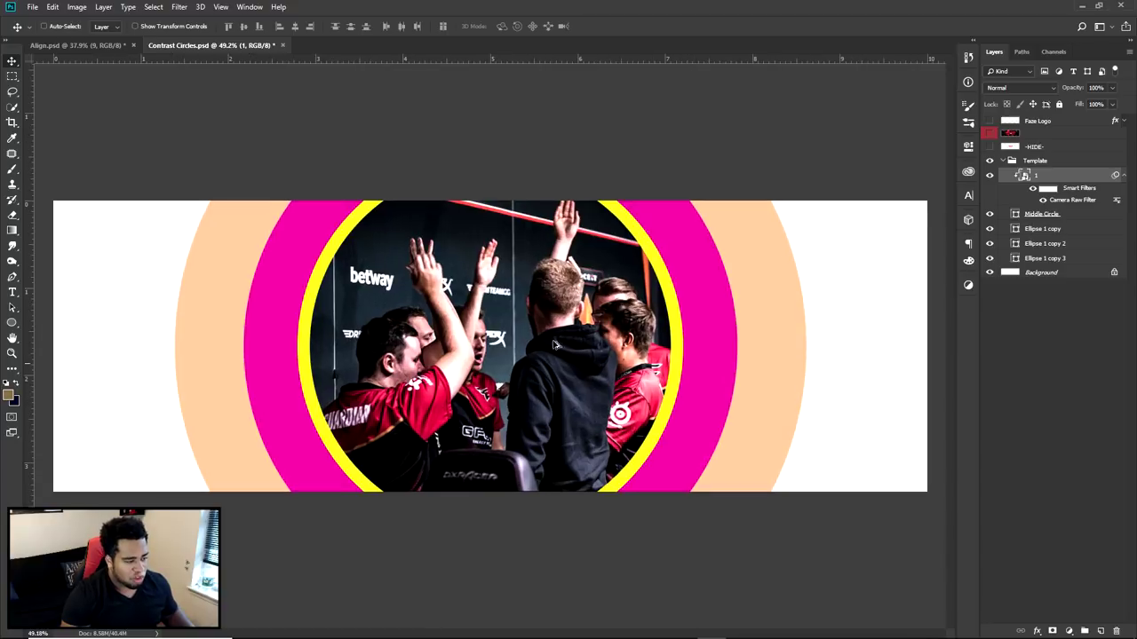
pyautogui.doubleClick(1079, 200)
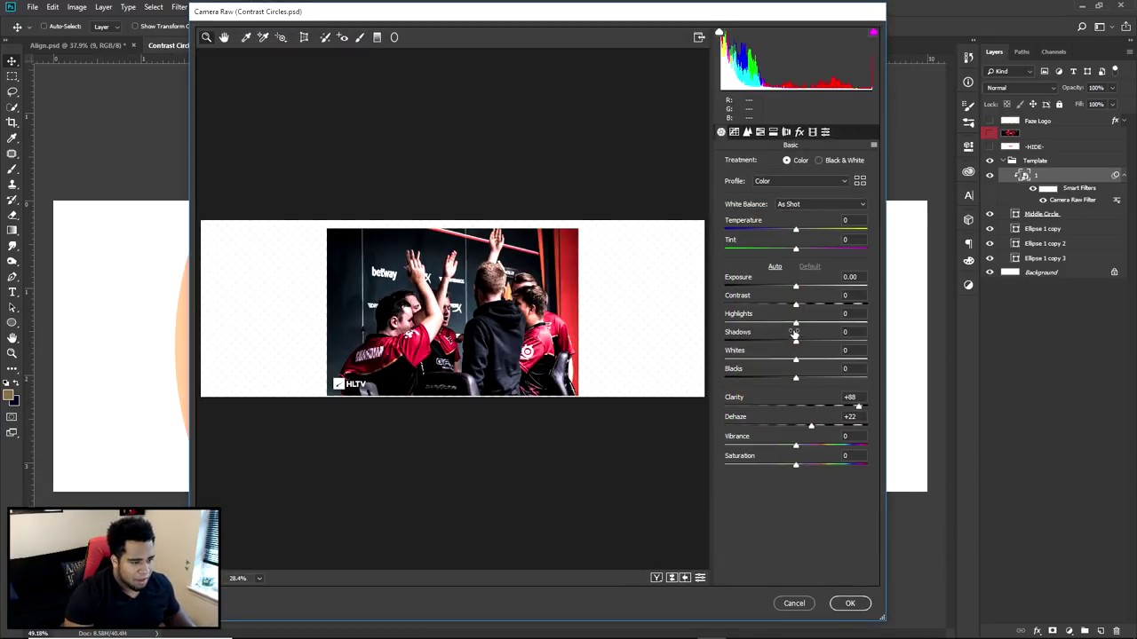
pyautogui.moveTo(795, 324); pyautogui.dragTo(814, 323)
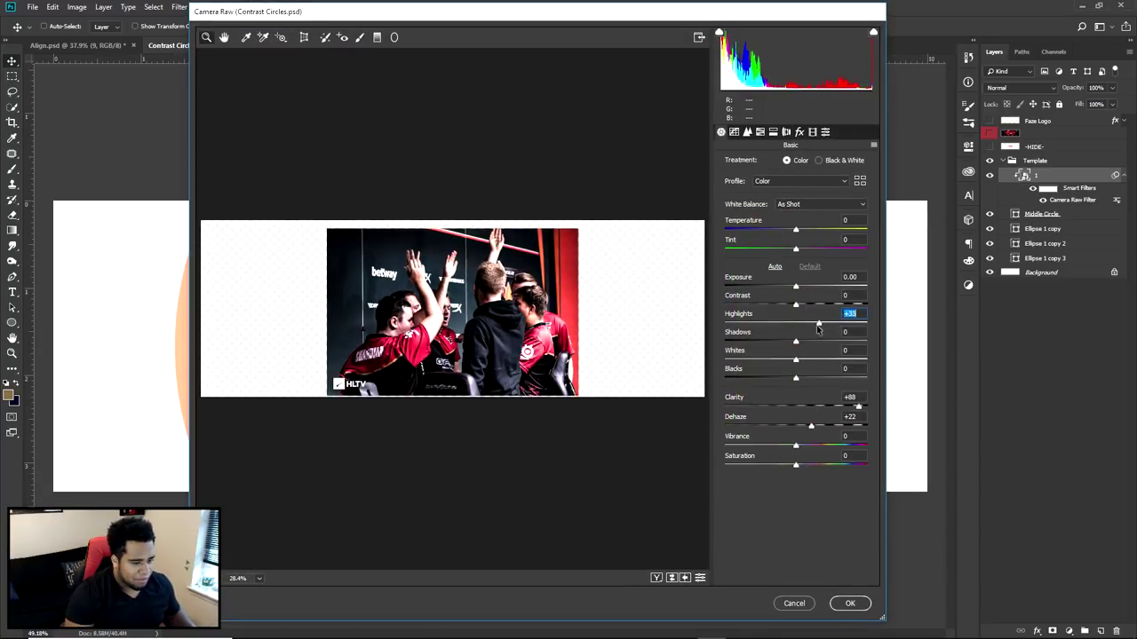
pyautogui.click(850, 603)
pyautogui.scroll(-1, 484, 359)
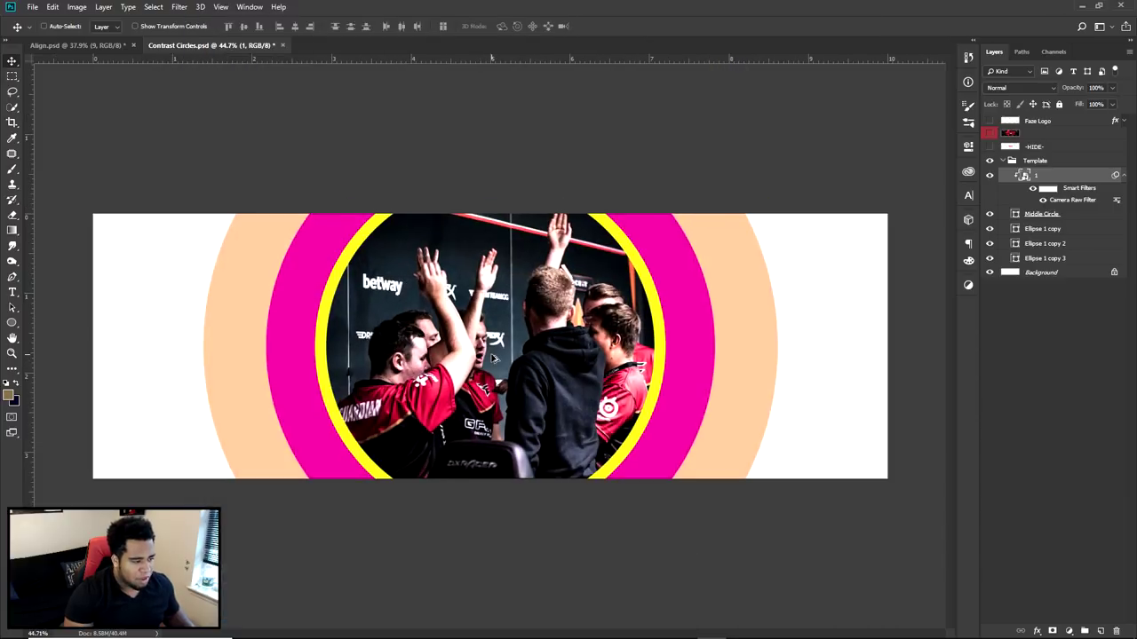
pyautogui.scroll(2, 479, 363)
pyautogui.scroll(4, 476, 362)
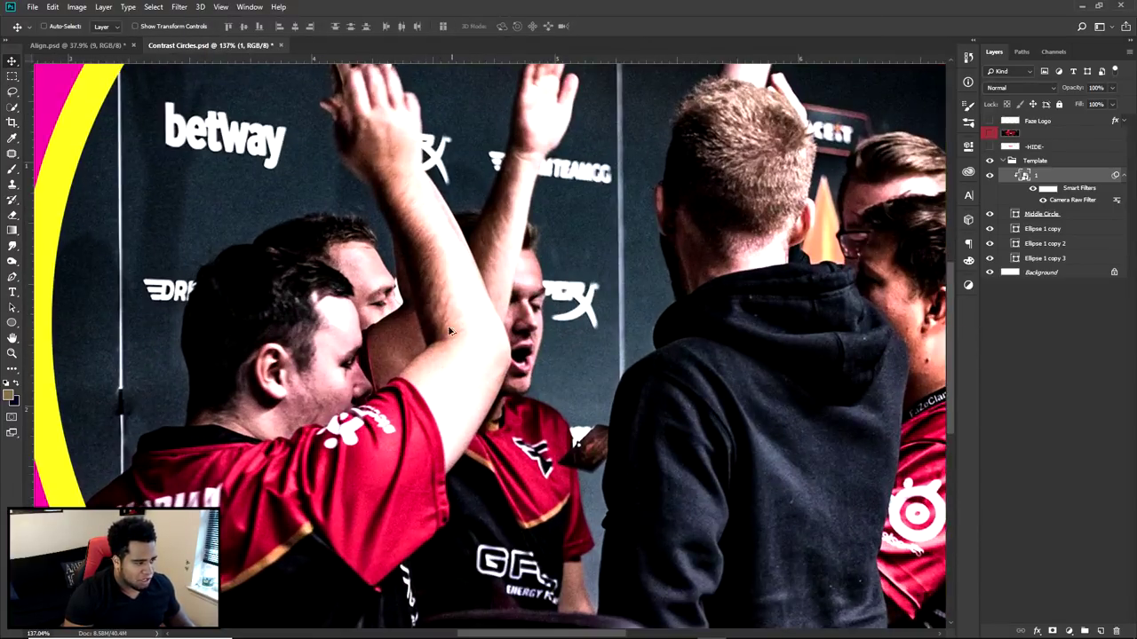
pyautogui.scroll(-2, 412, 370)
pyautogui.scroll(-2, 412, 369)
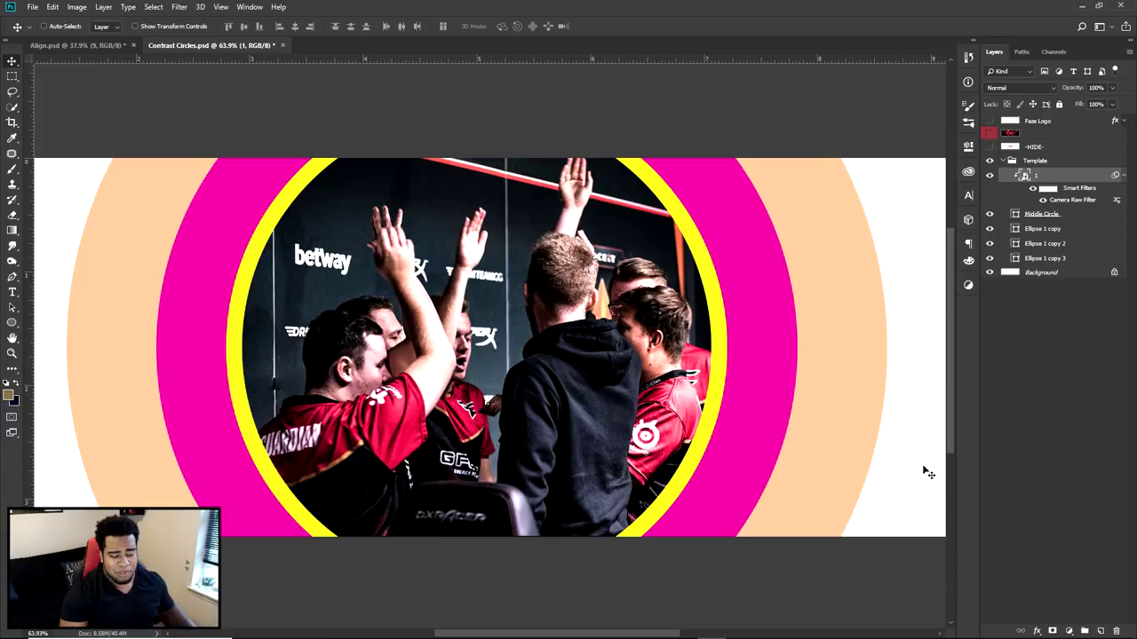
# - Add a Gradient Map adjustment layer above the team photo
pyautogui.click(1070, 631)
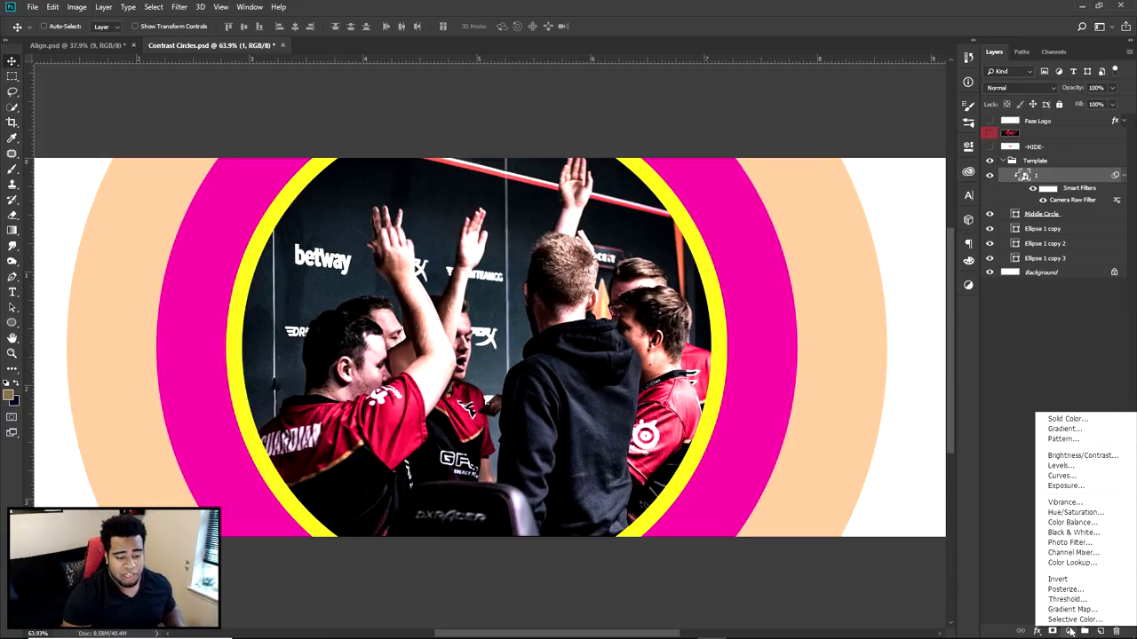
pyautogui.click(1072, 610)
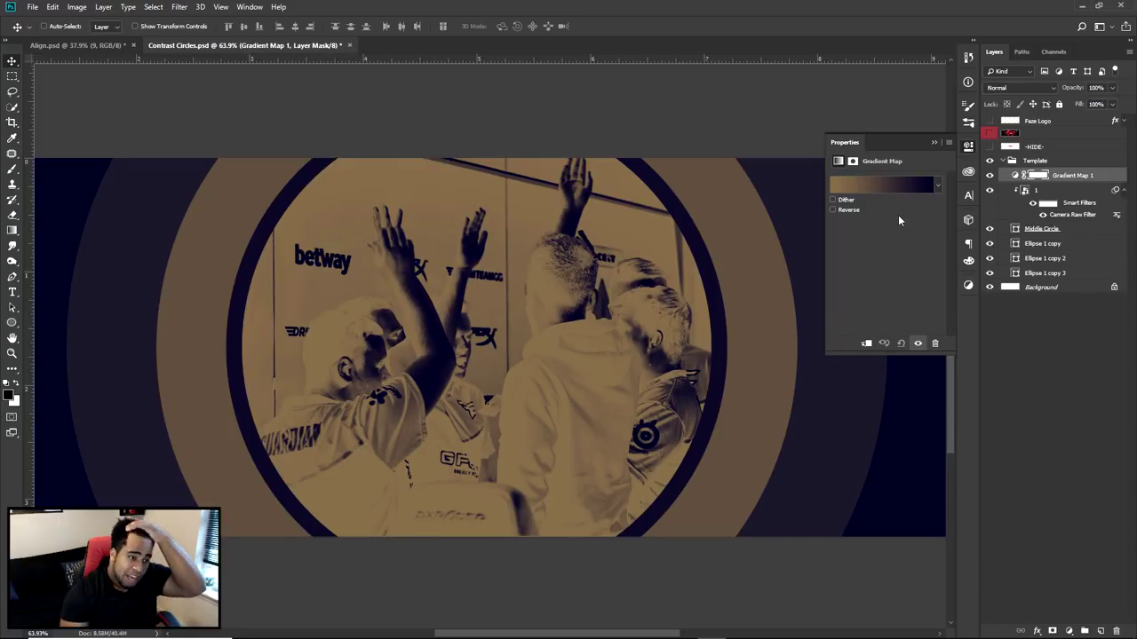
pyautogui.click(888, 184)
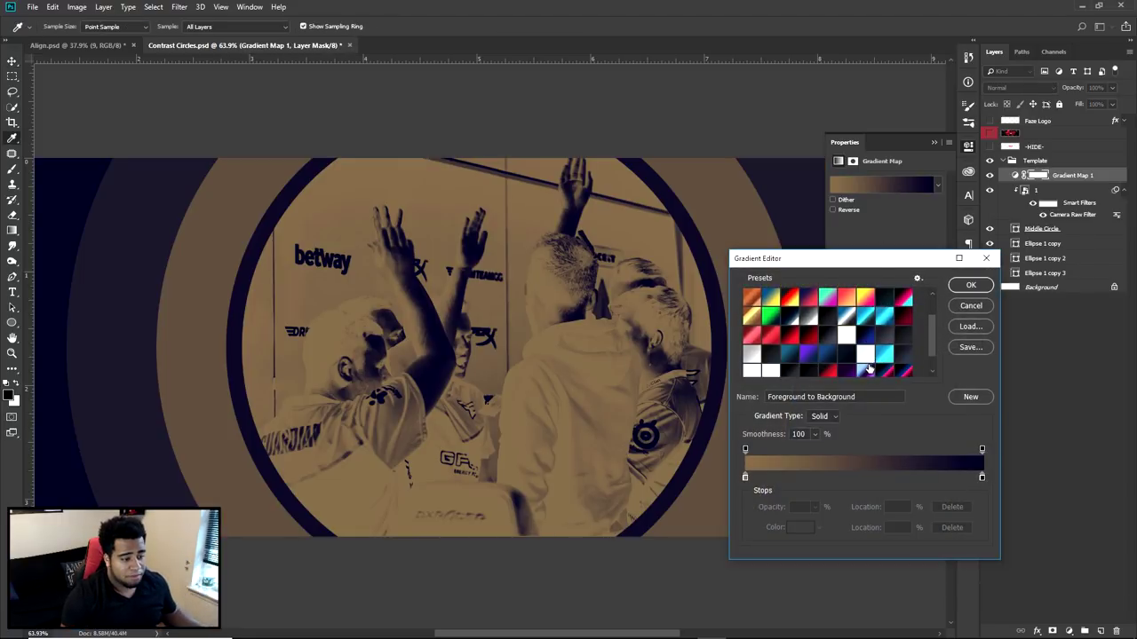
pyautogui.scroll(-2, 869, 368)
pyautogui.click(865, 368)
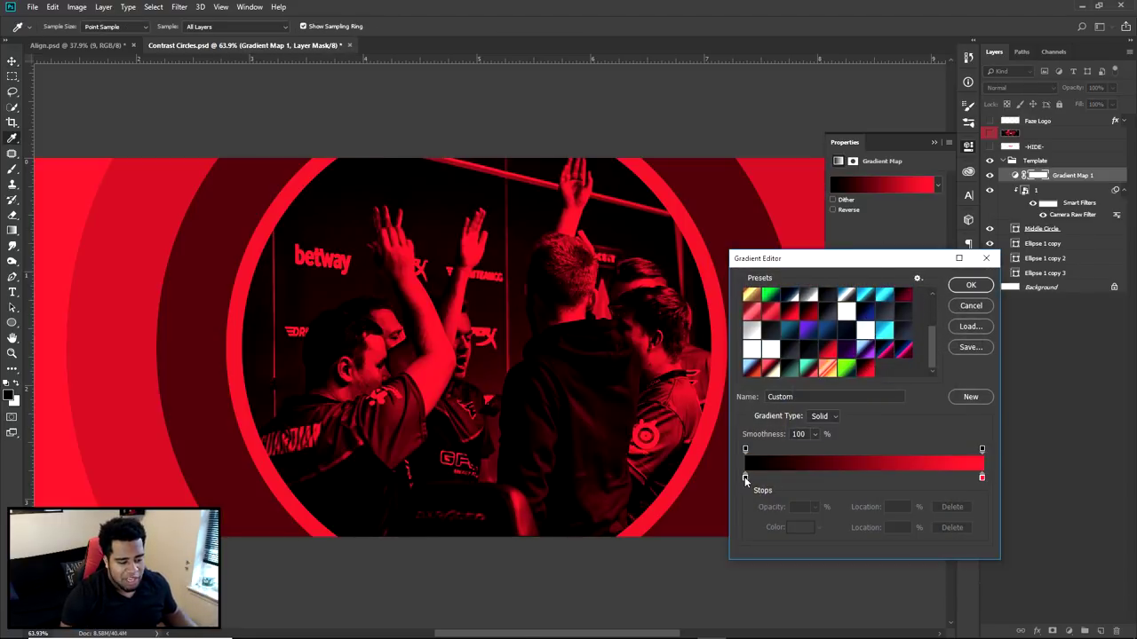
pyautogui.doubleClick(744, 477)
pyautogui.moveTo(884, 385); pyautogui.dragTo(845, 302)
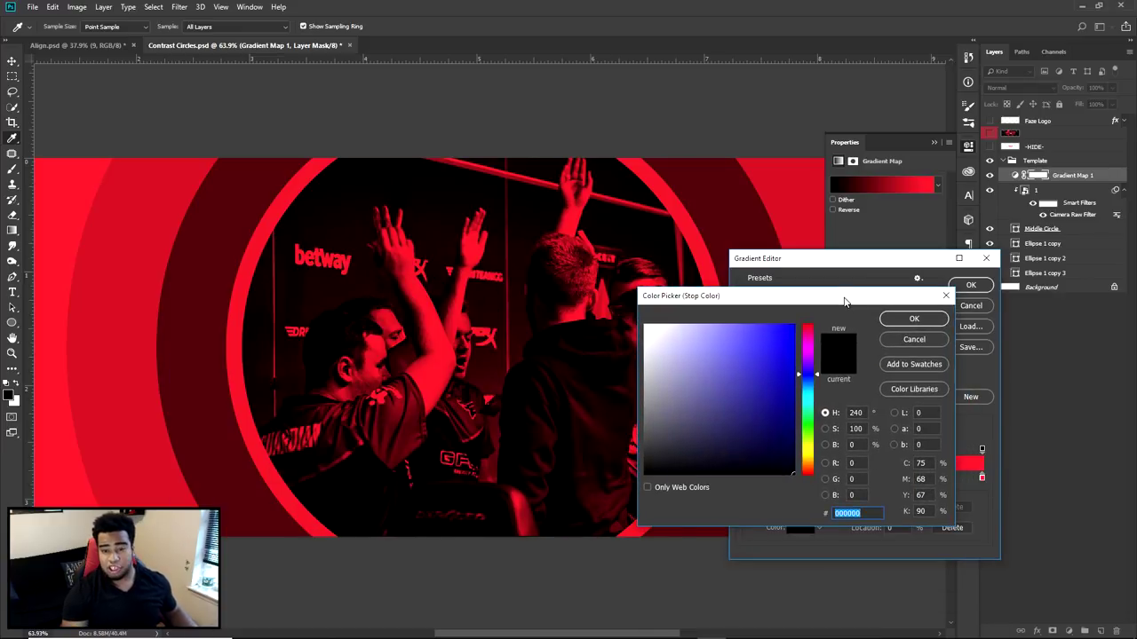
pyautogui.click(906, 337)
pyautogui.doubleClick(982, 481)
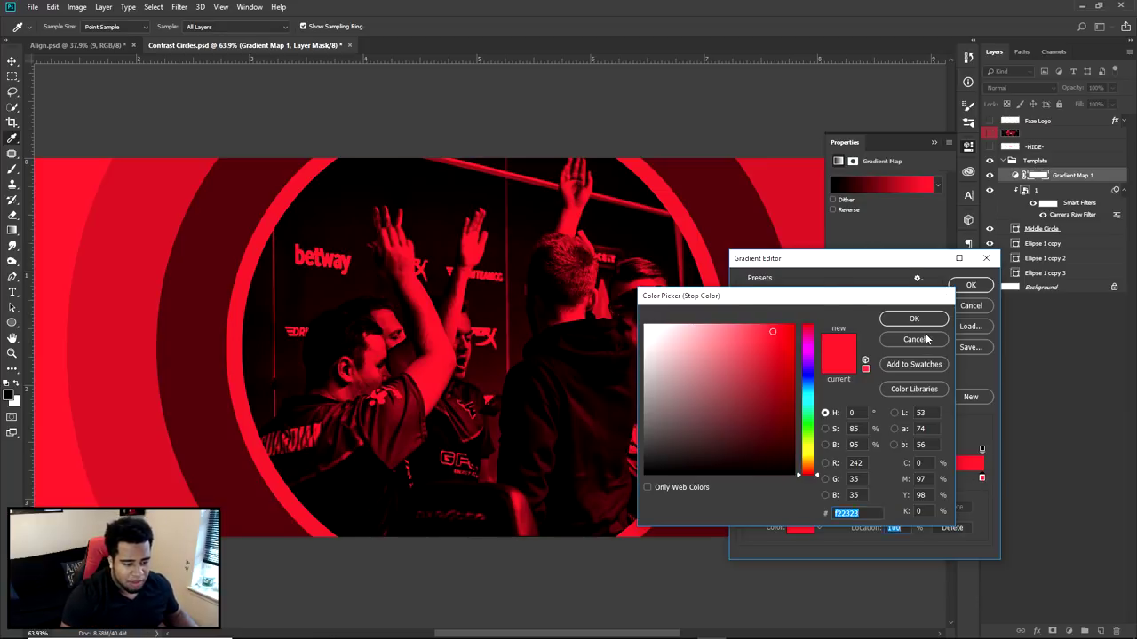
pyautogui.click(931, 337)
pyautogui.click(970, 306)
# - Apply the black-to-red gradient preset to the Gradient Map adjustment
pyautogui.click(924, 184)
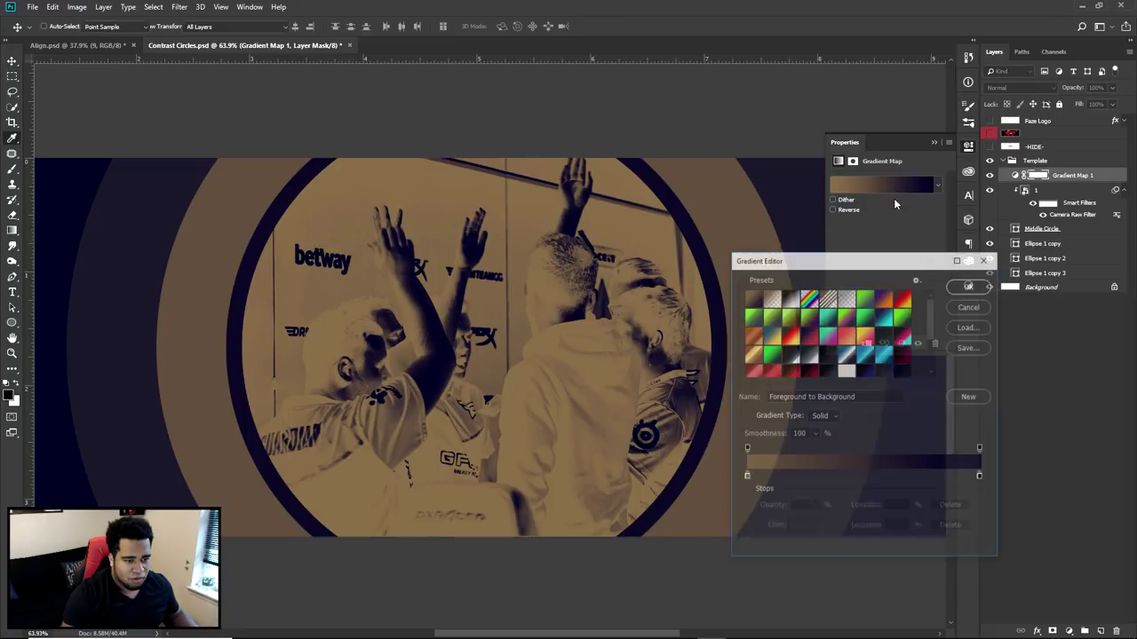
pyautogui.click(885, 351)
pyautogui.click(970, 286)
pyautogui.click(968, 146)
# - Clip the Gradient Map layer to the middle circle together with the team photo using a clipping mask
pyautogui.click(1018, 174)
pyautogui.rightClick(1057, 176)
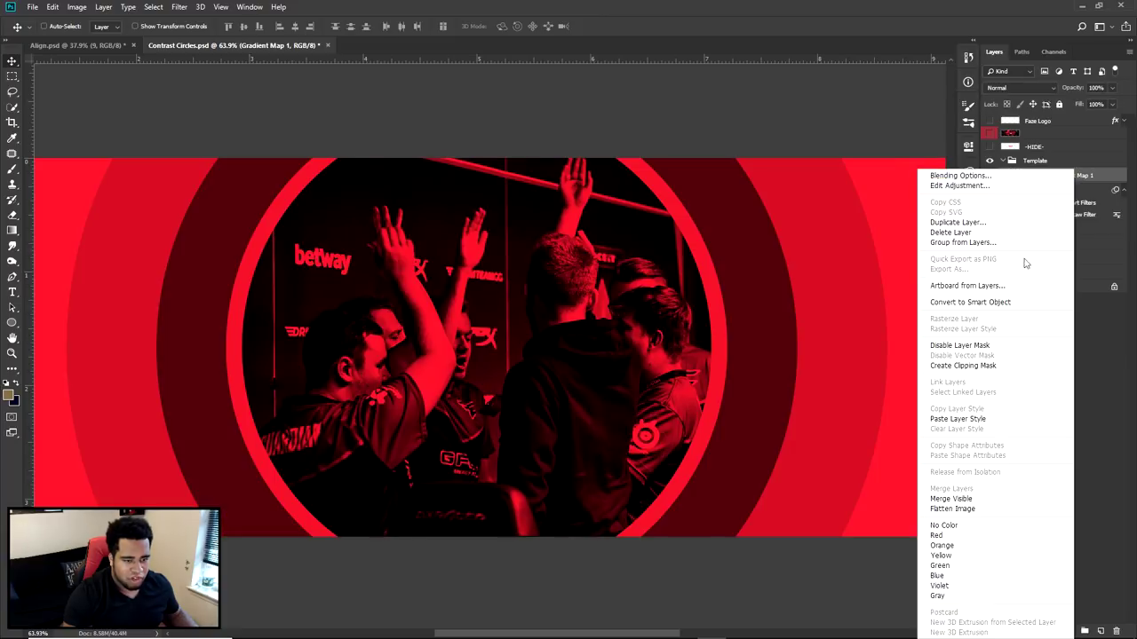
pyautogui.click(1022, 366)
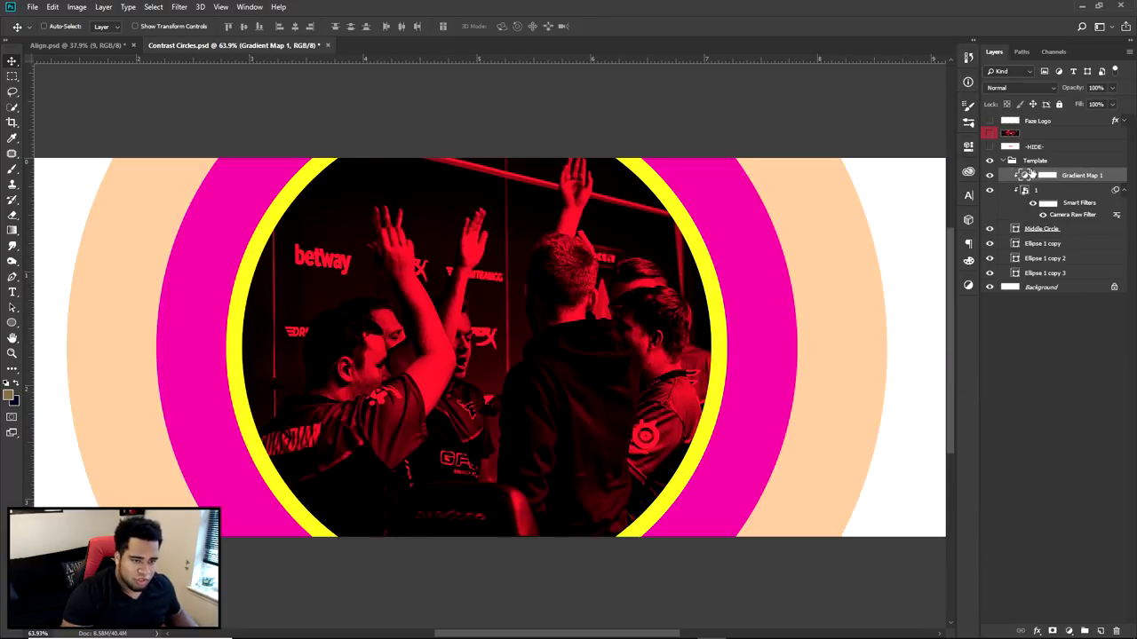
# - Move the gradient map, photo and all circle layers out of the Template group and delete the empty group
pyautogui.keyDown('shift'); pyautogui.click(1049, 273); pyautogui.keyUp('shift')
pyautogui.moveTo(1049, 273); pyautogui.dragTo(1041, 155)
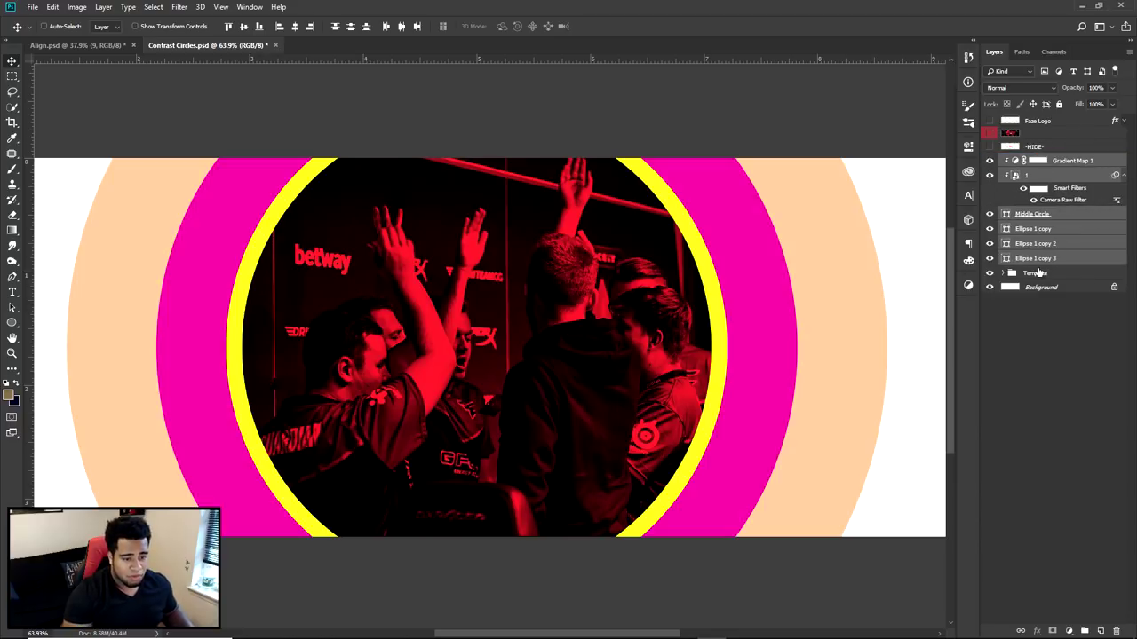
pyautogui.click(1037, 273)
pyautogui.press('Delete')
# - Toggle the visibility of the Gradient Map, photo and Middle Circle layers to examine what each contributes
pyautogui.click(1026, 163)
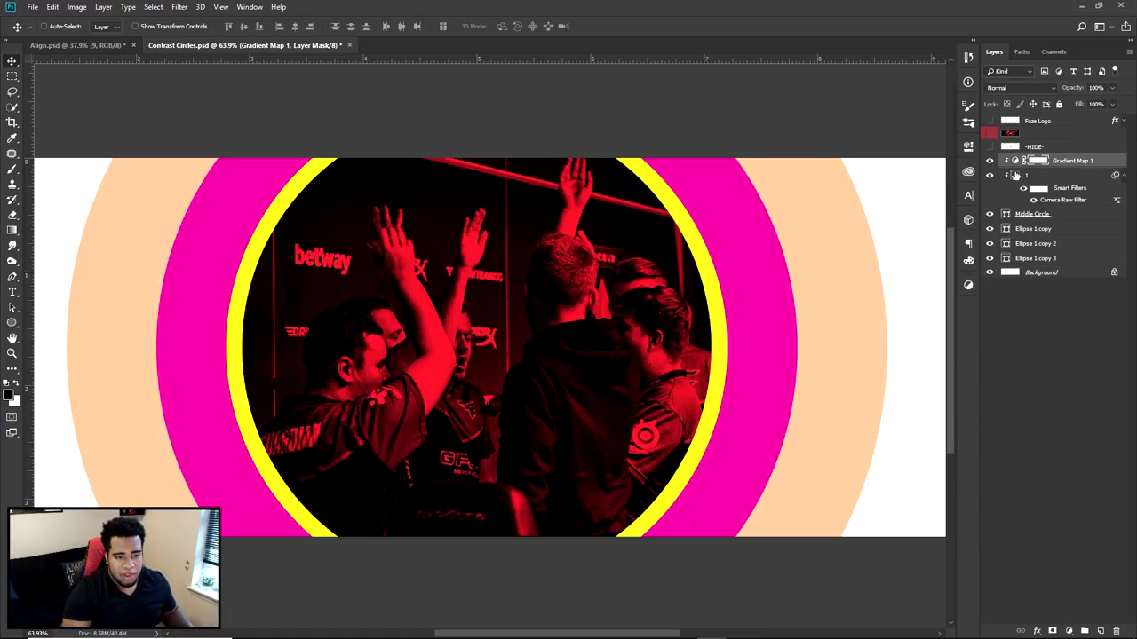
pyautogui.click(989, 160)
pyautogui.click(989, 175)
pyautogui.click(989, 175)
pyautogui.click(989, 160)
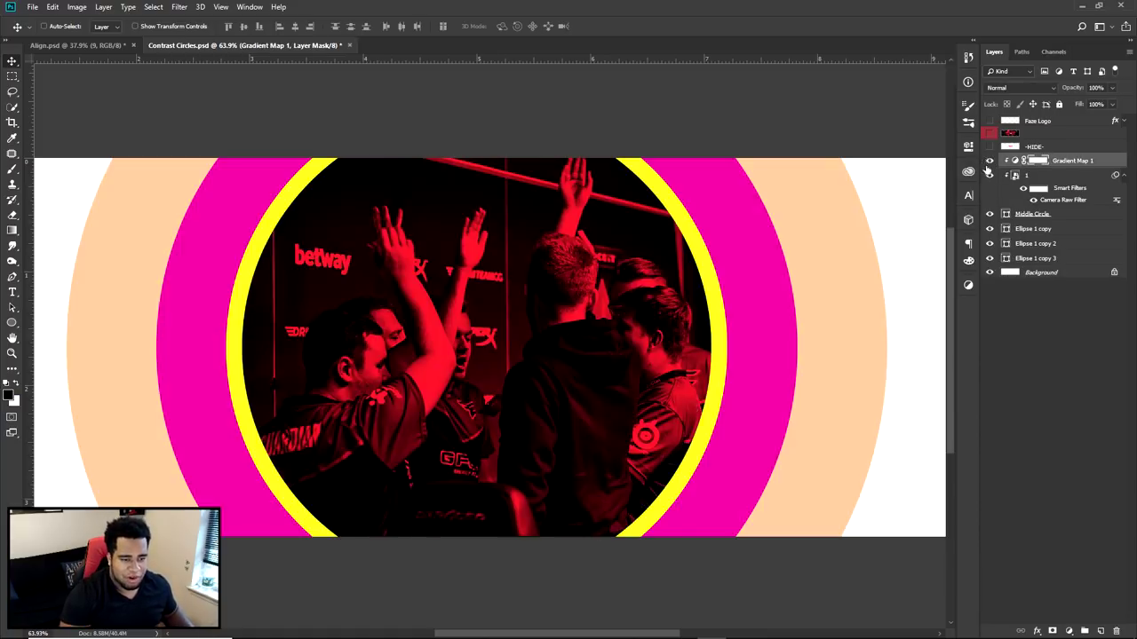
pyautogui.click(989, 214)
pyautogui.click(989, 214)
pyautogui.scroll(-3, 684, 305)
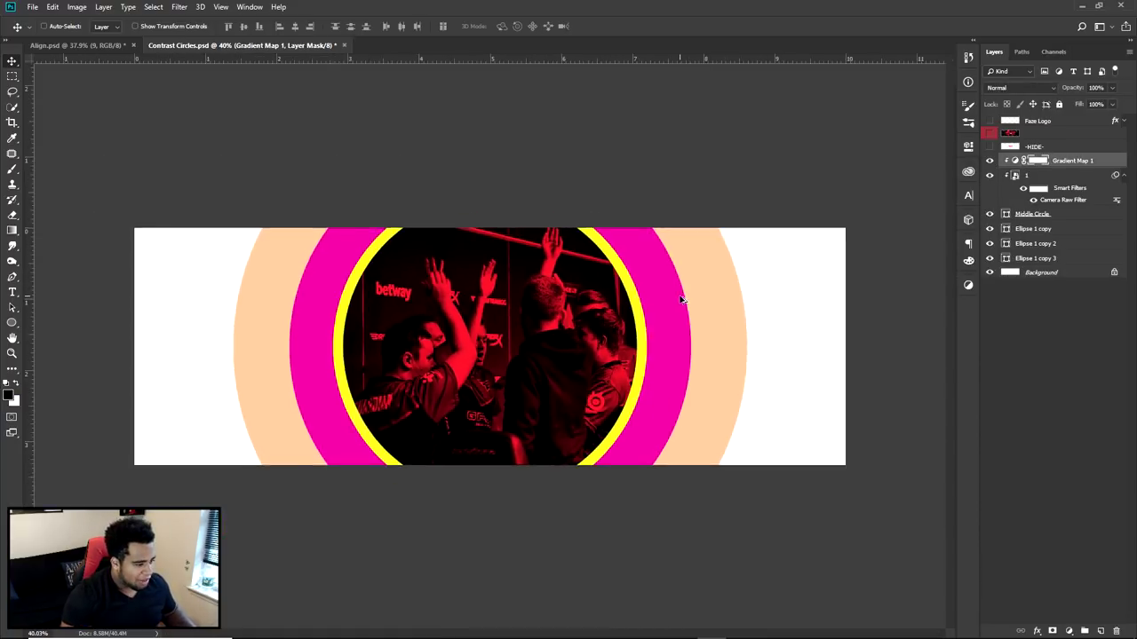
pyautogui.scroll(3, 510, 303)
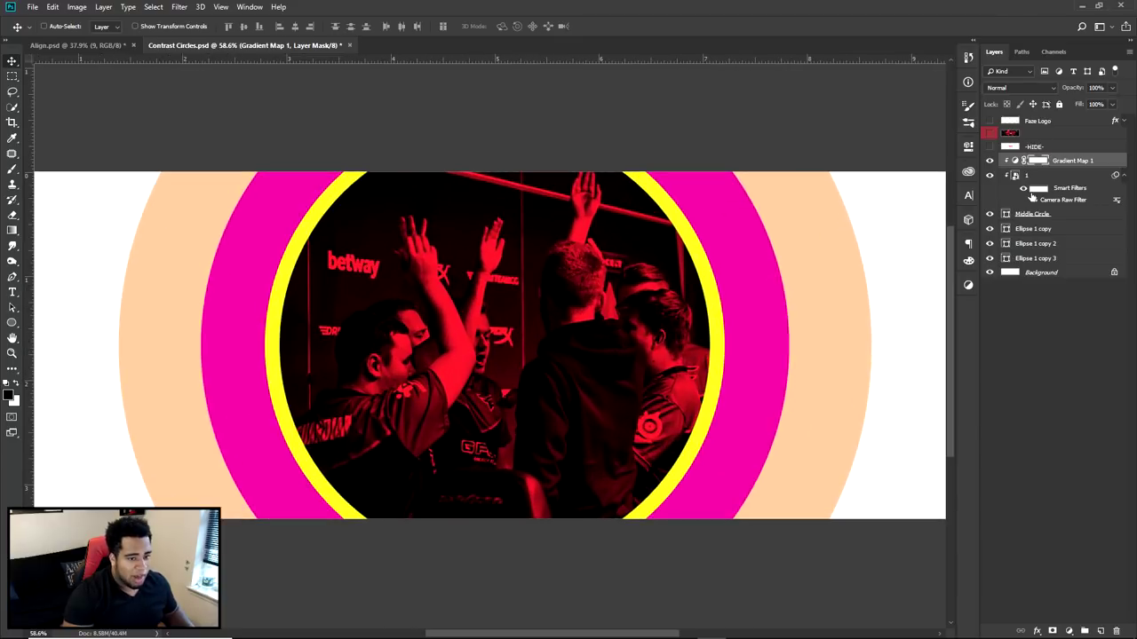
# - Edit photo 1's Camera Raw filter: set Clarity to +38, lower Dehaze and raise Whites slightly
pyautogui.doubleClick(1066, 200)
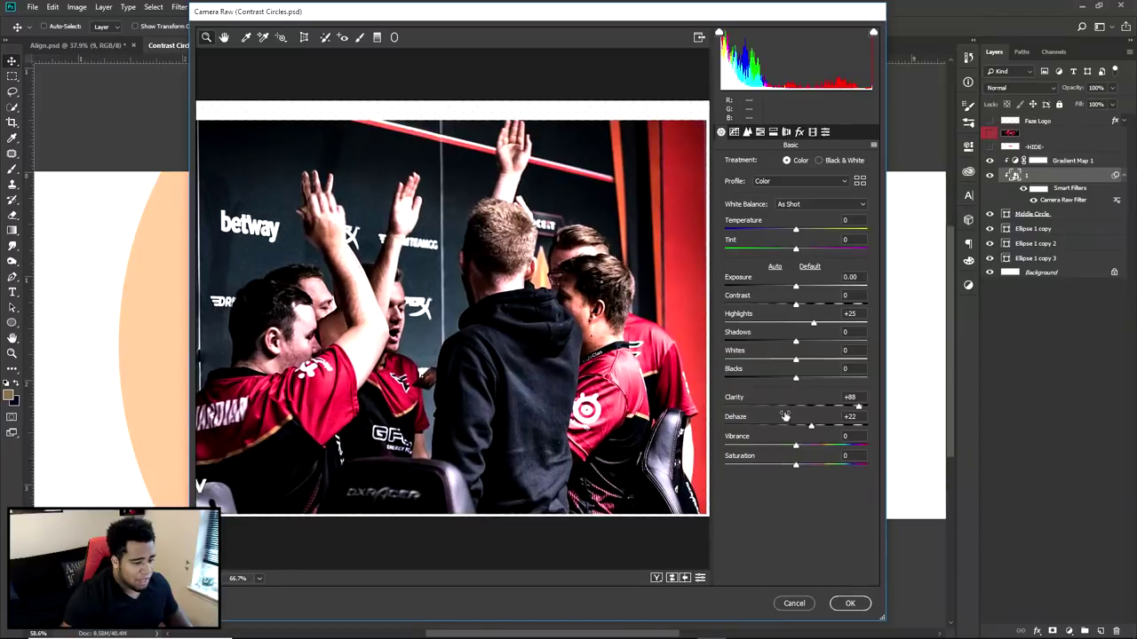
pyautogui.moveTo(836, 406); pyautogui.dragTo(800, 429)
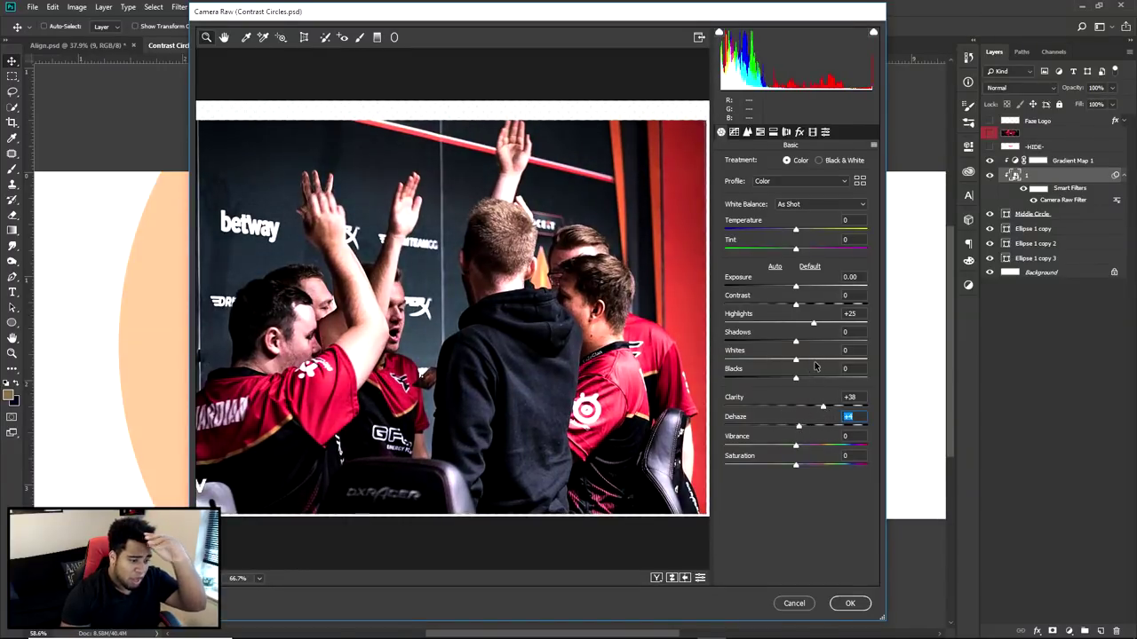
pyautogui.moveTo(813, 360); pyautogui.dragTo(828, 360)
pyautogui.click(849, 603)
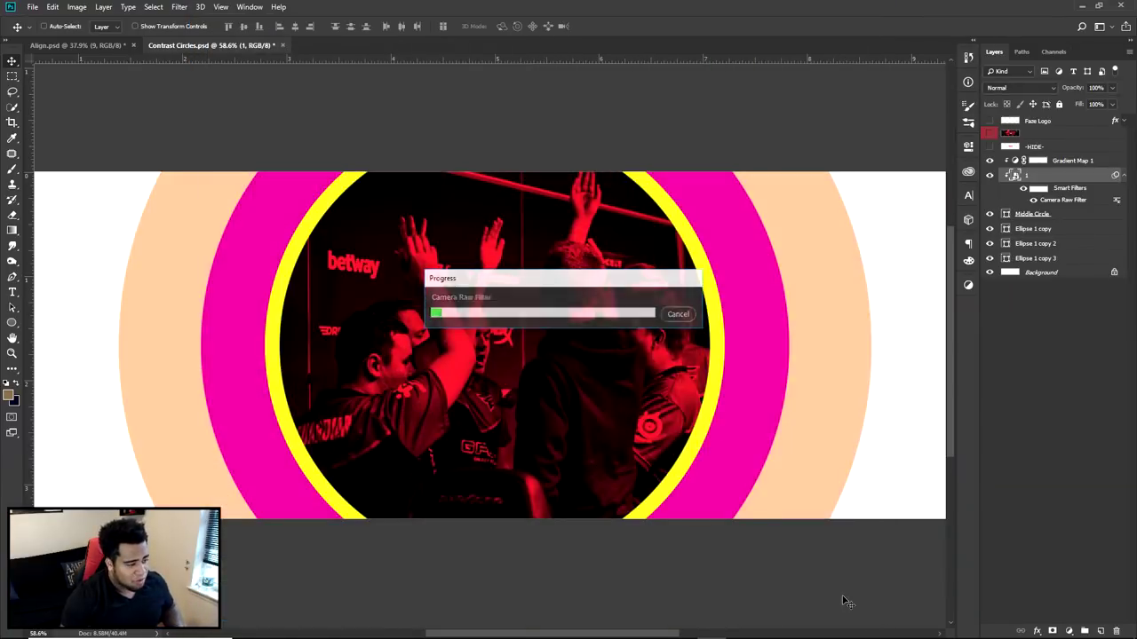
pyautogui.scroll(-2, 551, 401)
pyautogui.scroll(6, 458, 402)
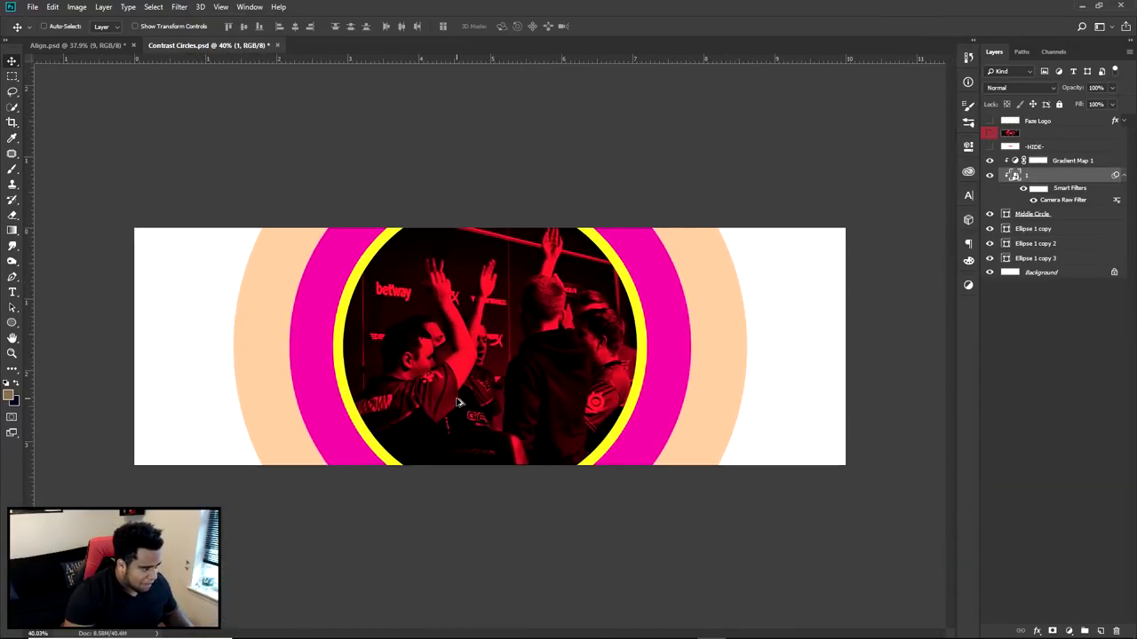
pyautogui.scroll(-2, 457, 402)
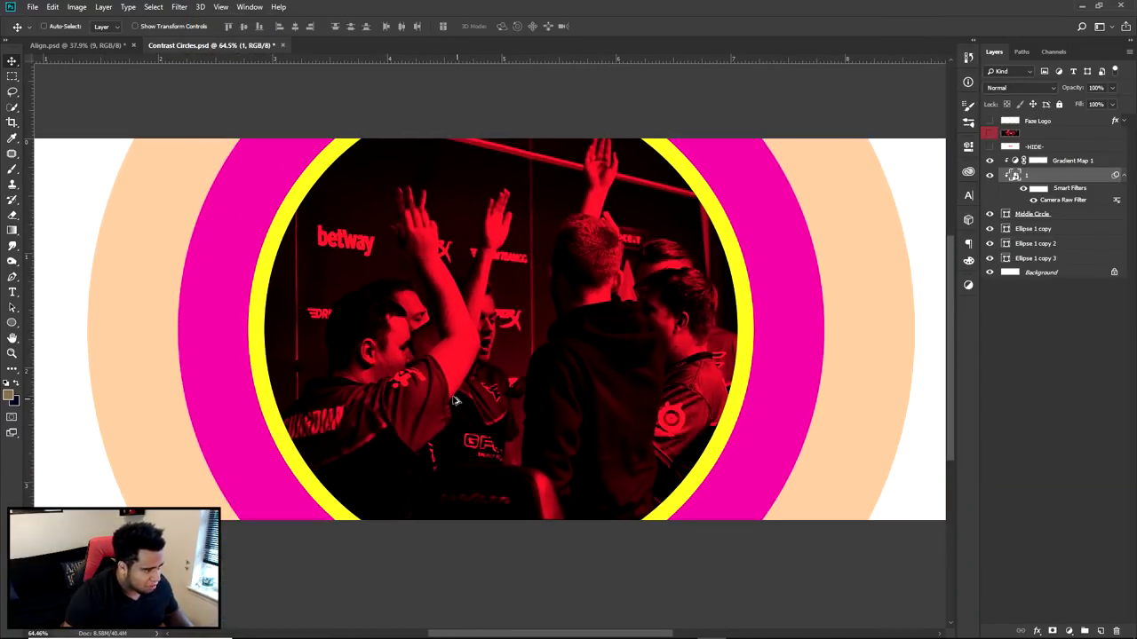
# - Try a lighter, pinker red for the end colour stop of the Gradient Map 1 gradient
pyautogui.doubleClick(1016, 161)
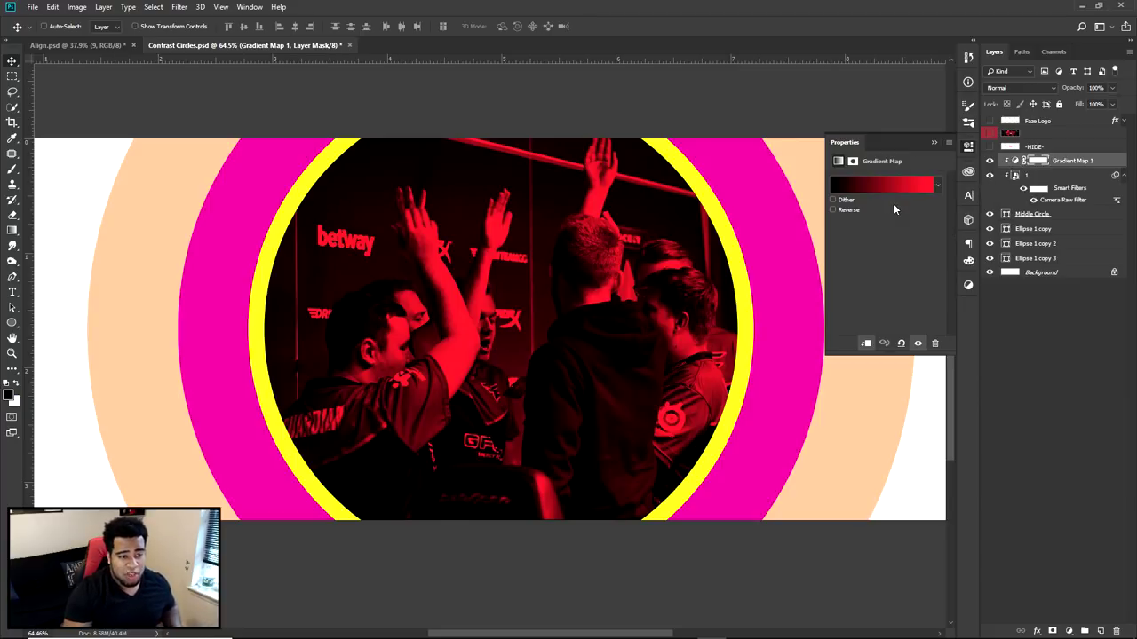
pyautogui.click(898, 188)
pyautogui.doubleClick(982, 479)
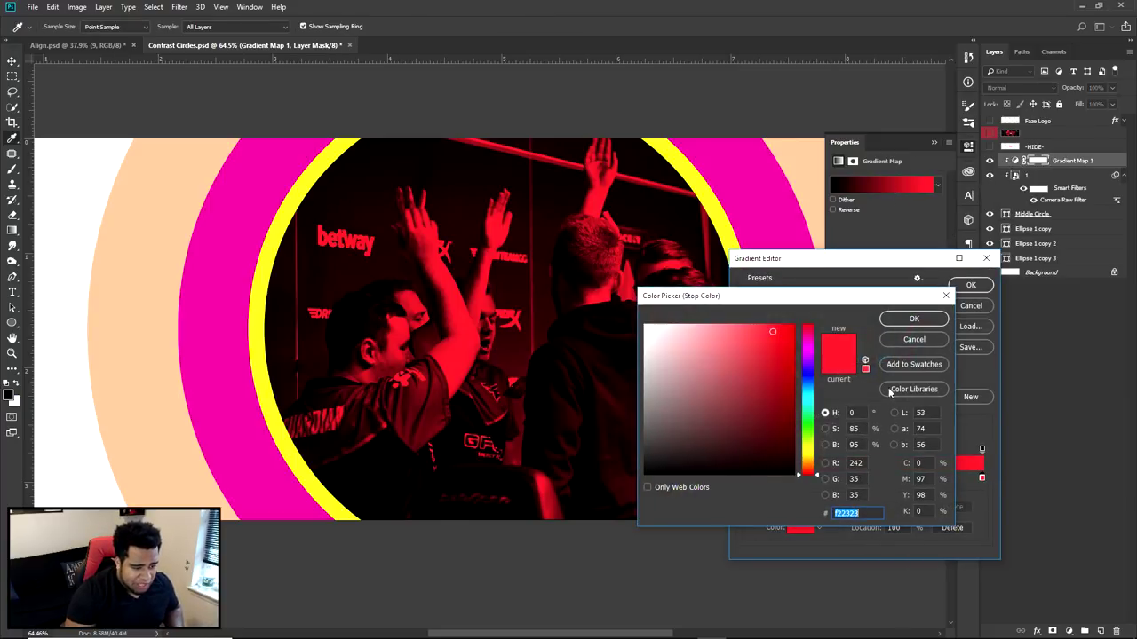
pyautogui.moveTo(774, 333); pyautogui.dragTo(751, 332)
pyautogui.click(895, 322)
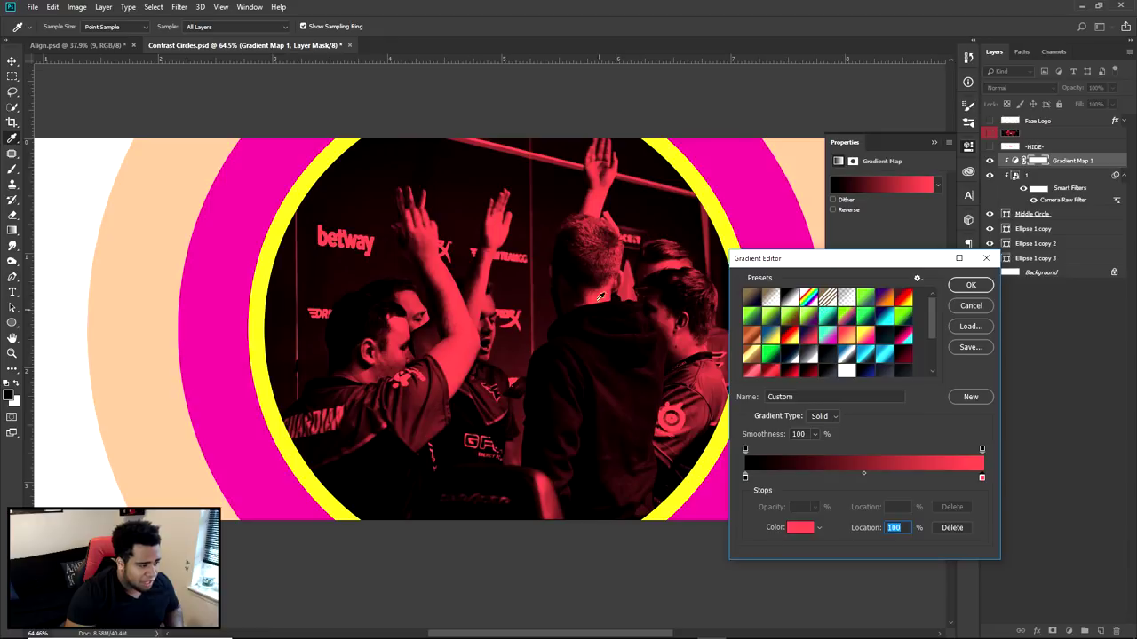
pyautogui.click(971, 306)
pyautogui.click(968, 145)
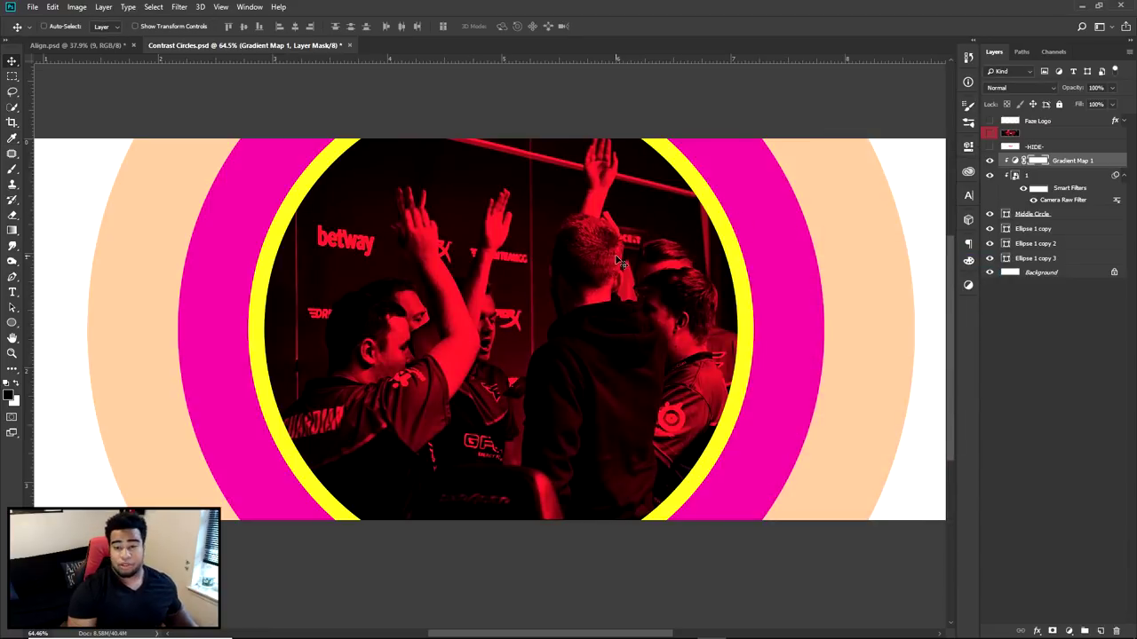
# - Show the finished reference header and examine how its rings contrast with the current circles, hiding it again
pyautogui.click(970, 145)
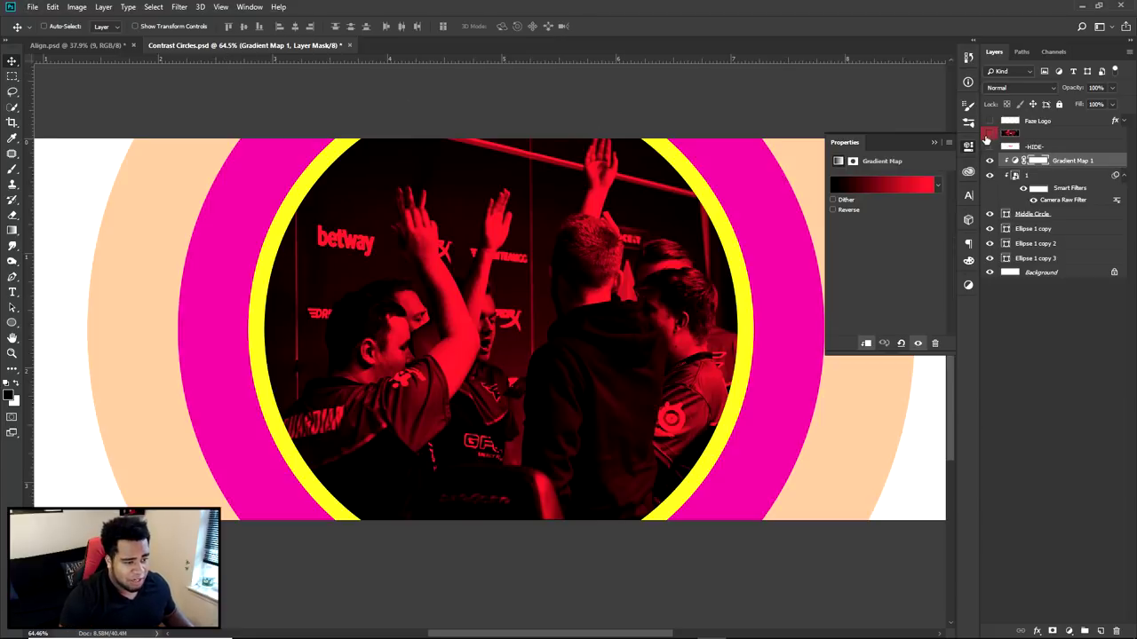
pyautogui.click(989, 133)
pyautogui.click(969, 146)
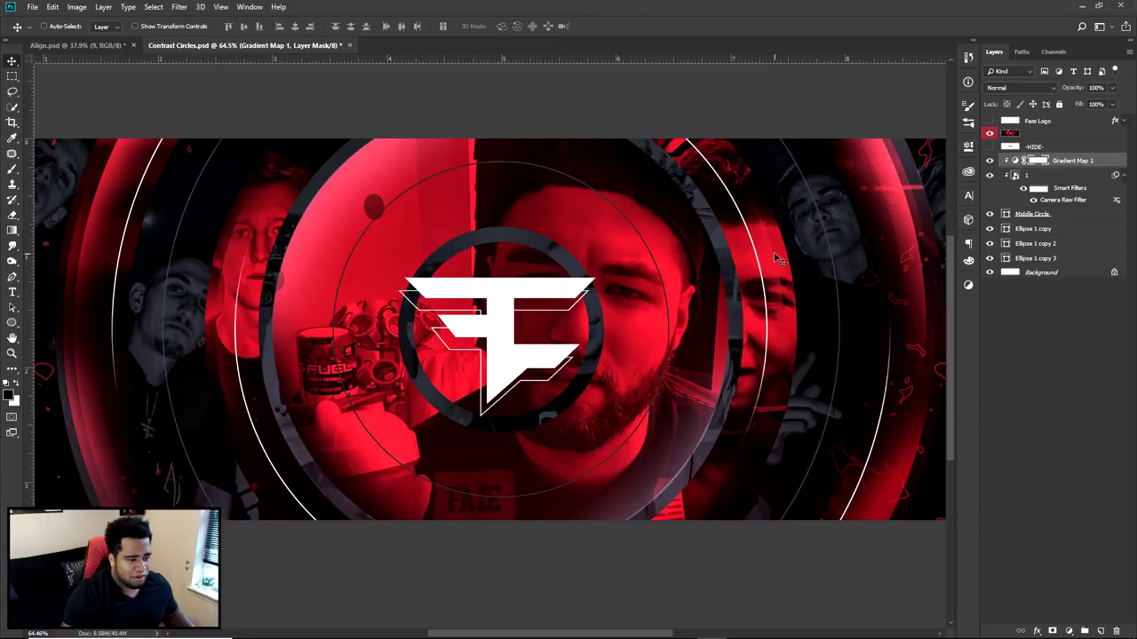
pyautogui.click(989, 133)
pyautogui.scroll(-2, 721, 262)
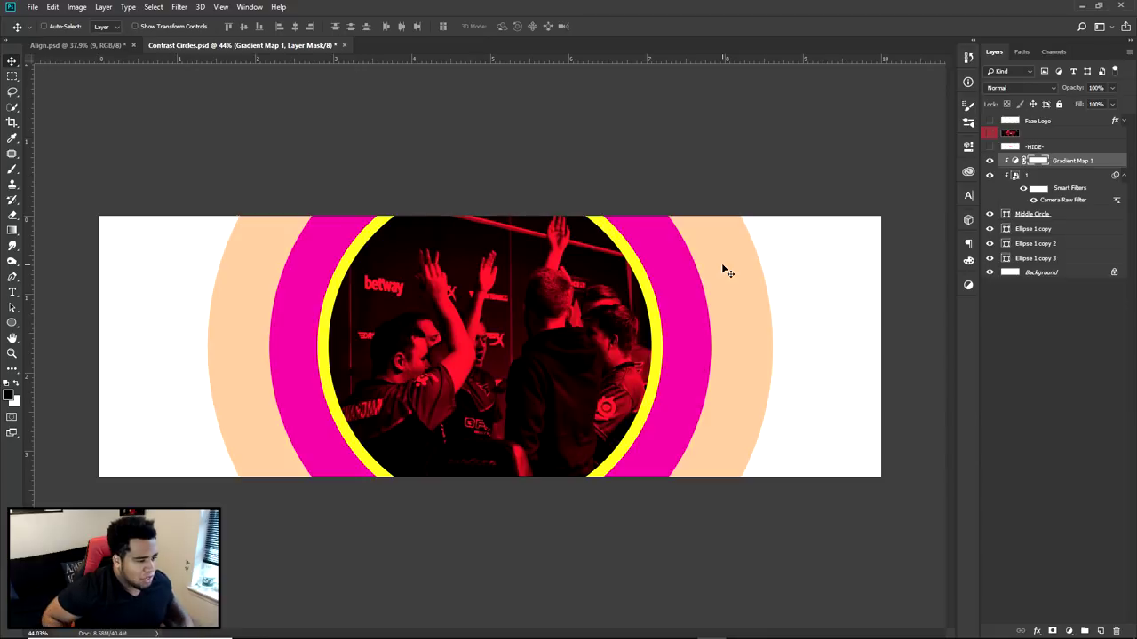
pyautogui.click(989, 133)
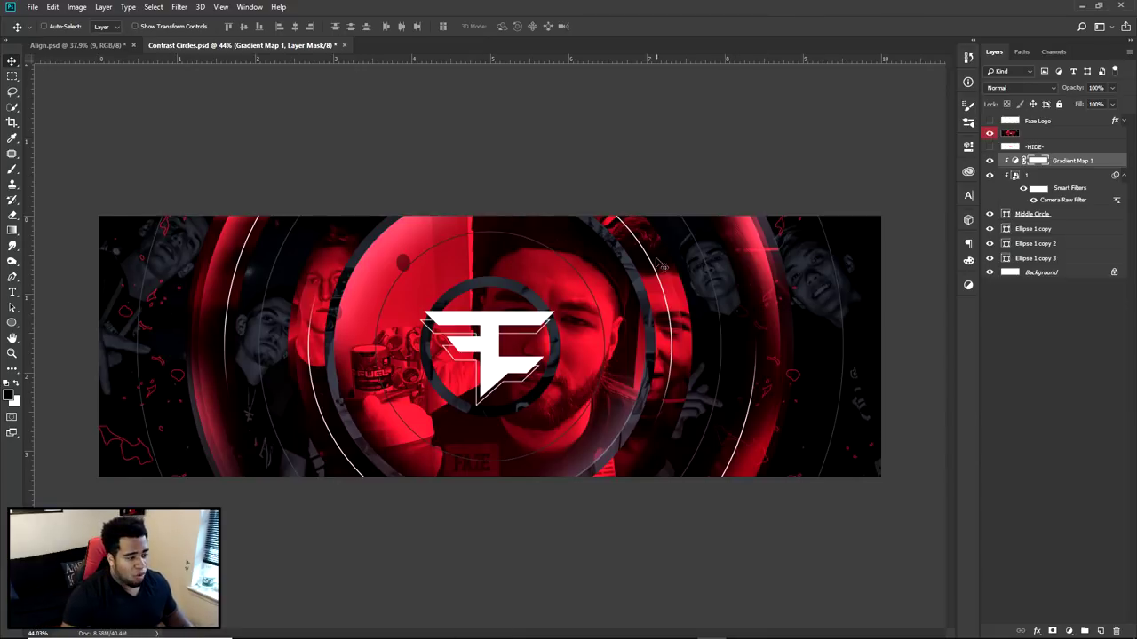
pyautogui.scroll(2, 661, 265)
pyautogui.scroll(-1, 658, 339)
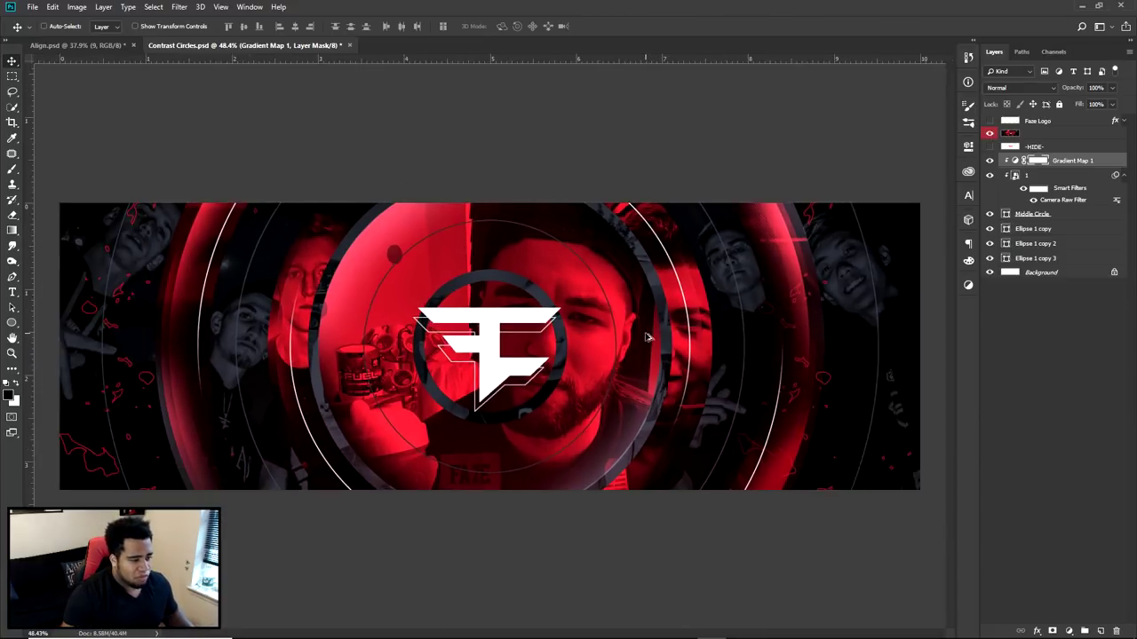
pyautogui.scroll(-1, 648, 336)
pyautogui.click(990, 134)
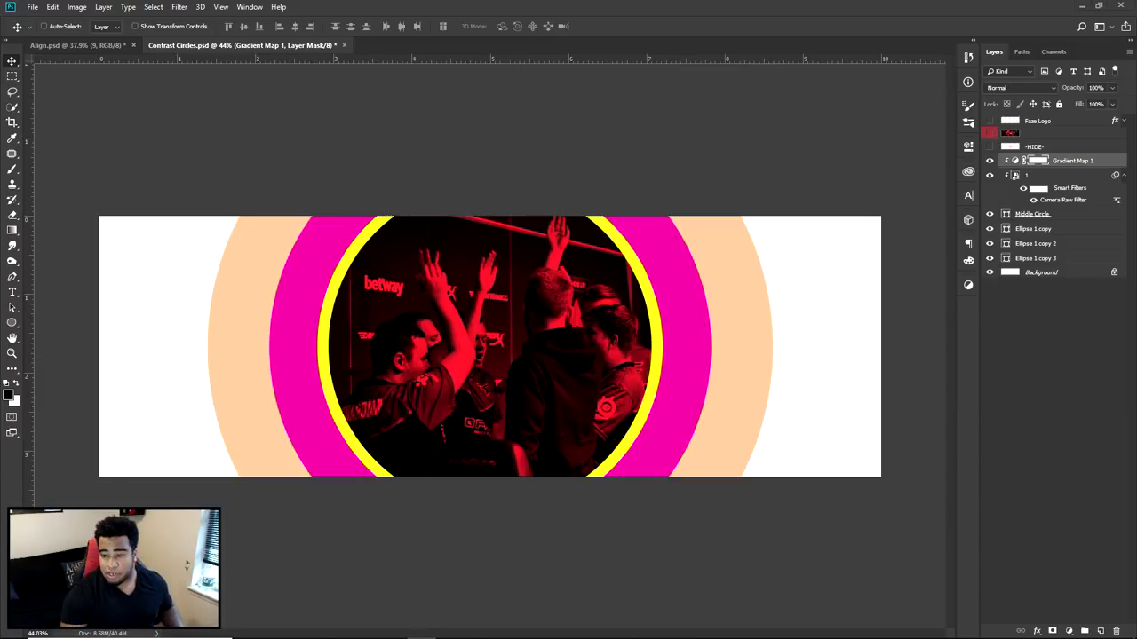
# - Rename the Ellipse 1 copy layer to "Small Stroke Inner"
pyautogui.click(1068, 216)
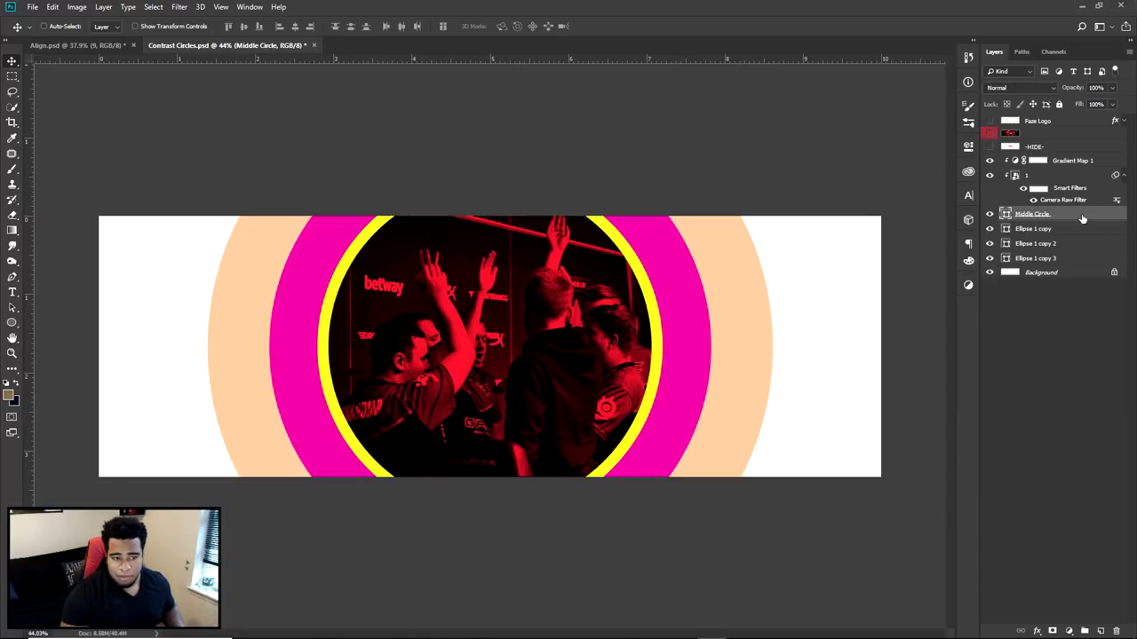
pyautogui.click(1033, 229)
pyautogui.doubleClick(1031, 229)
pyautogui.write('Small')
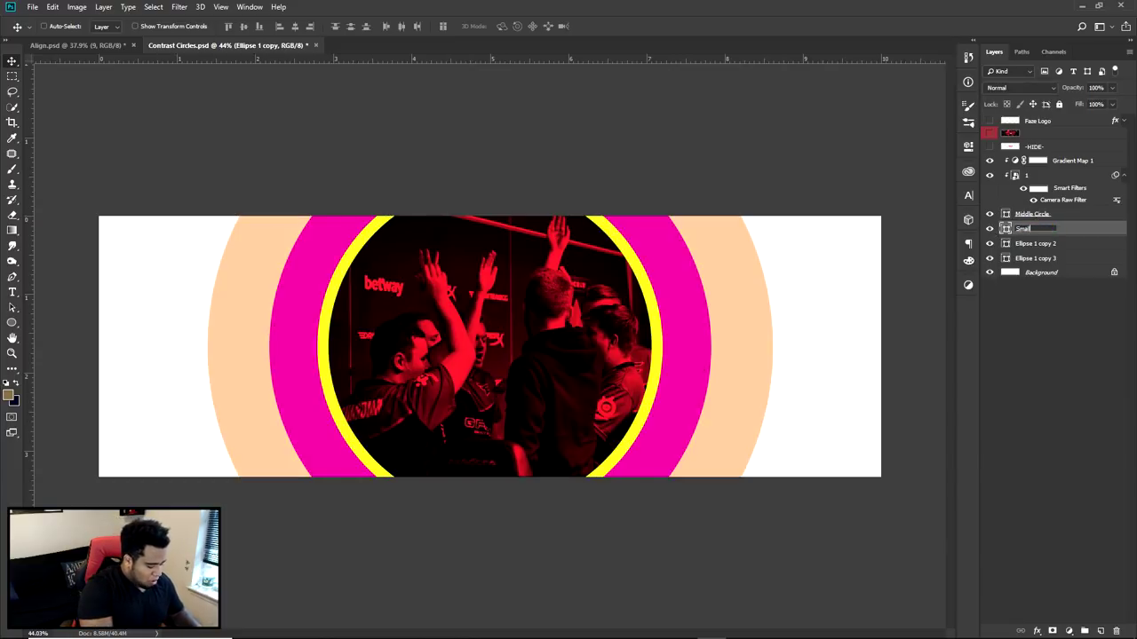
pyautogui.write(' Stroke Inner')
pyautogui.press('Return')
# - Place photo 2 directly above the Small Stroke Inner layer and clip it to that circle with a clipping mask
pyautogui.moveTo(1136, 270); pyautogui.dragTo(702, 265)
pyautogui.press('Return')
pyautogui.press('Return')
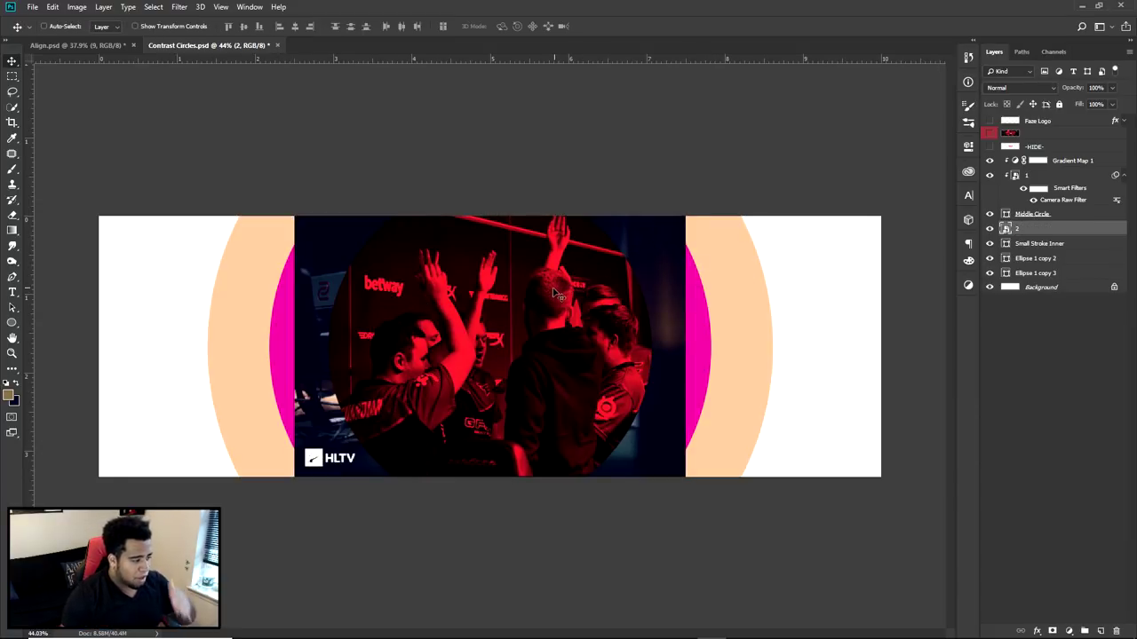
pyautogui.rightClick(1033, 230)
pyautogui.click(953, 394)
pyautogui.moveTo(675, 317)
pyautogui.mouseDown()
pyautogui.moveTo(699, 314)
pyautogui.moveTo(689, 315)
pyautogui.mouseUp()
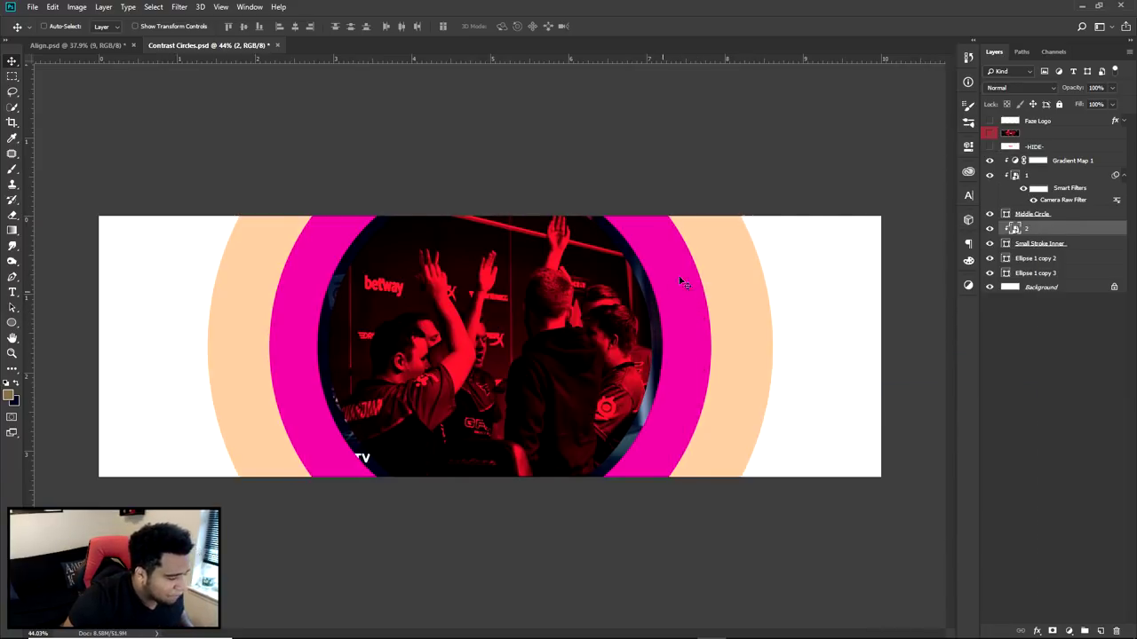
# - Examine the contrasting rings in the finished reference header and the players area in the -HIDE- guide layer
pyautogui.click(989, 133)
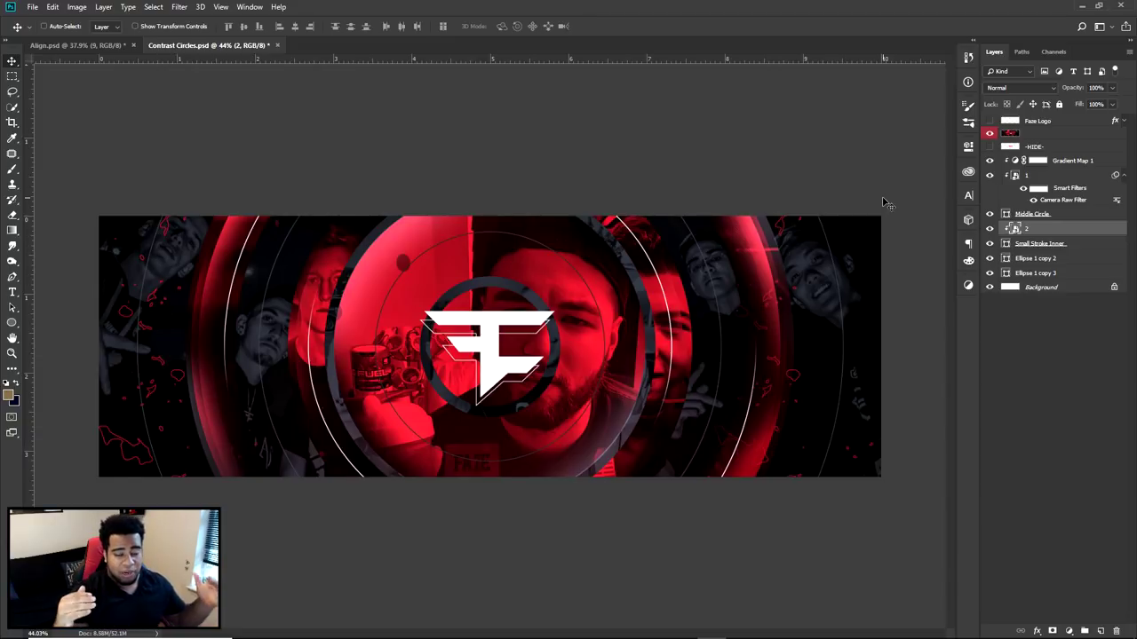
pyautogui.scroll(12, 622, 294)
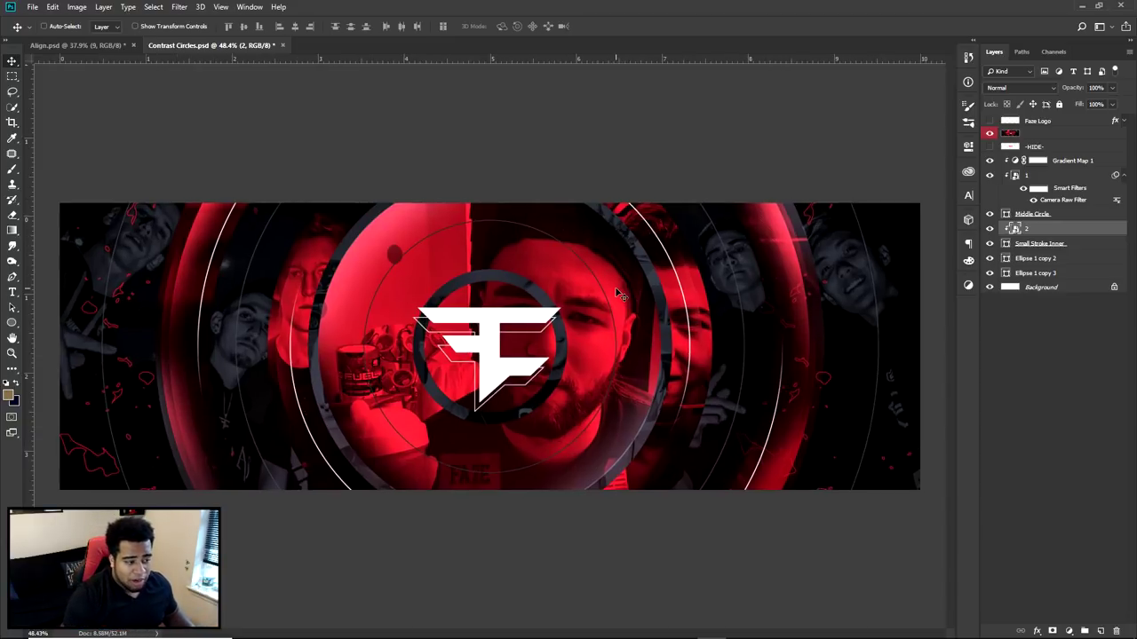
pyautogui.scroll(-3, 684, 267)
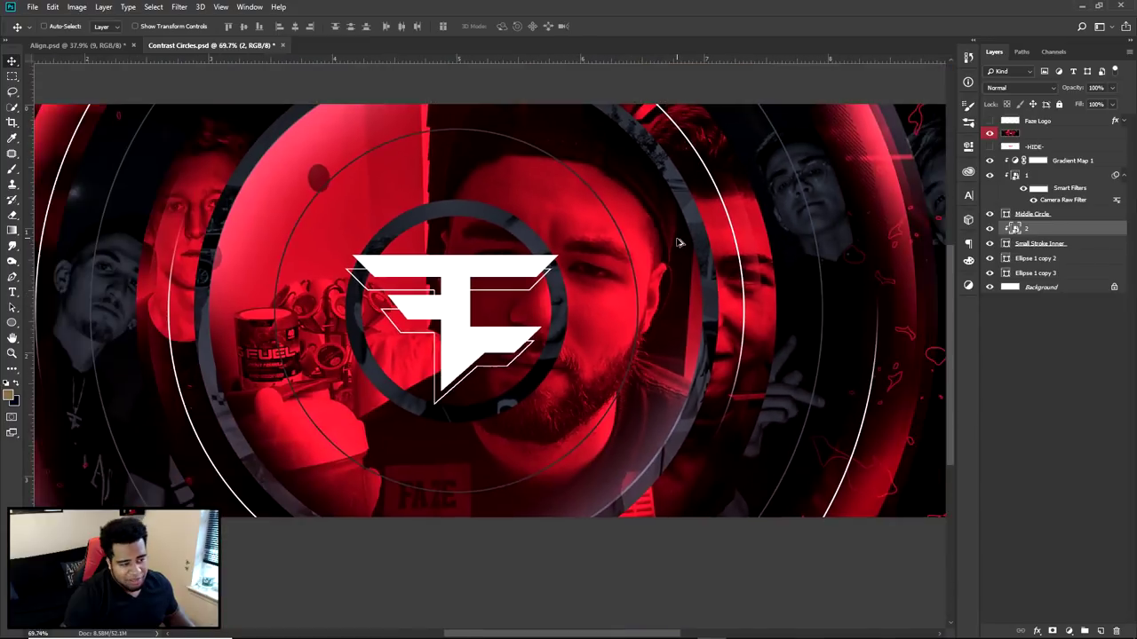
pyautogui.scroll(-1, 685, 278)
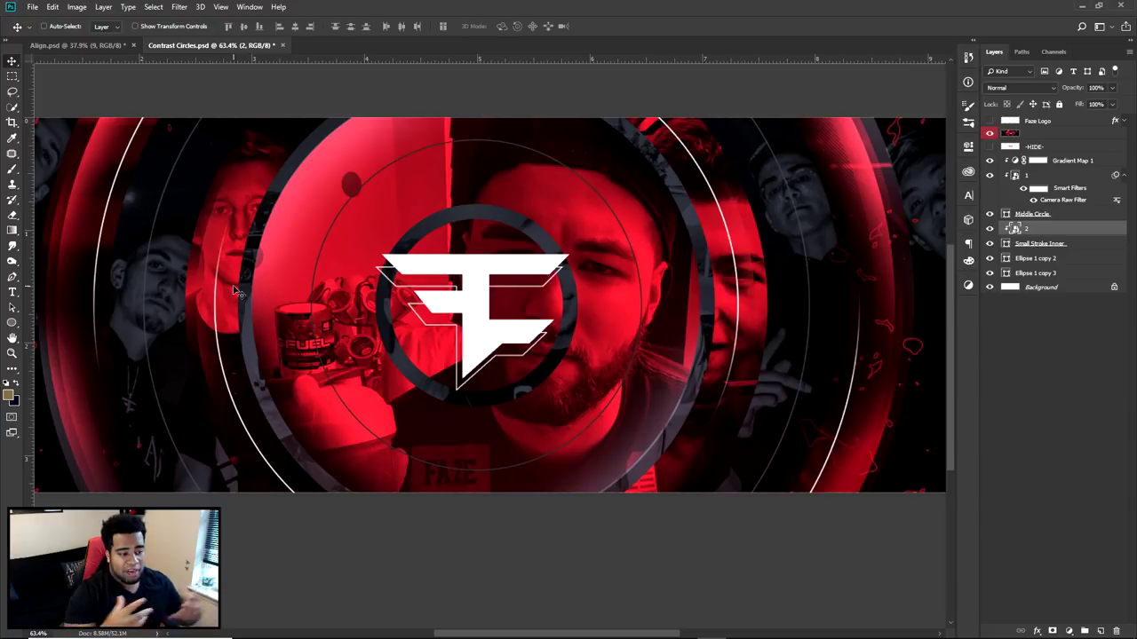
pyautogui.click(988, 134)
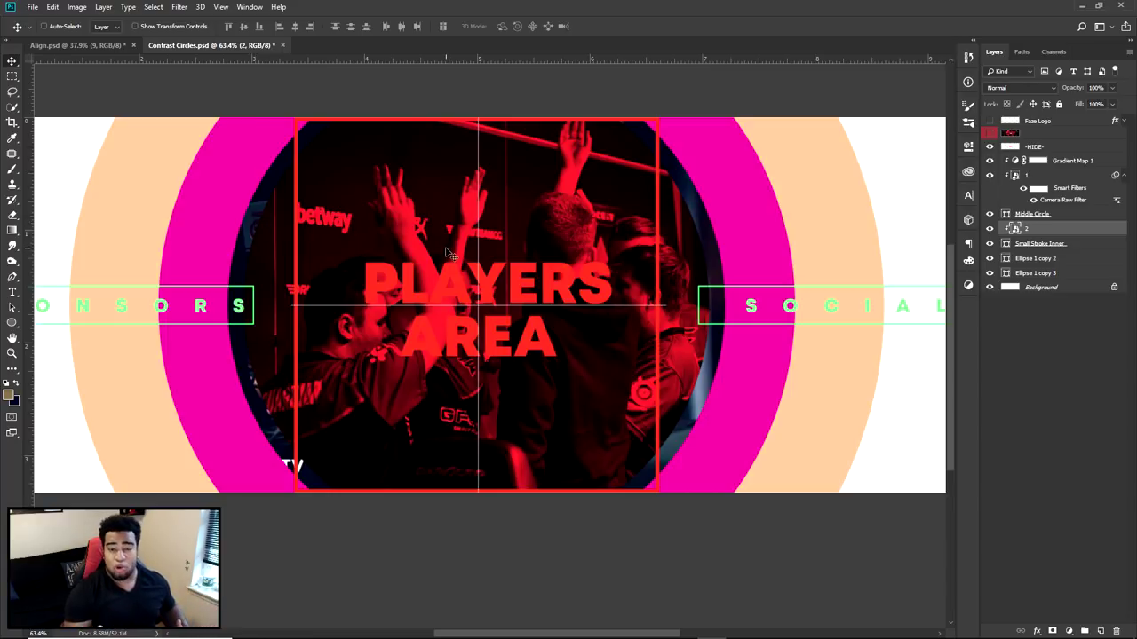
pyautogui.click(989, 147)
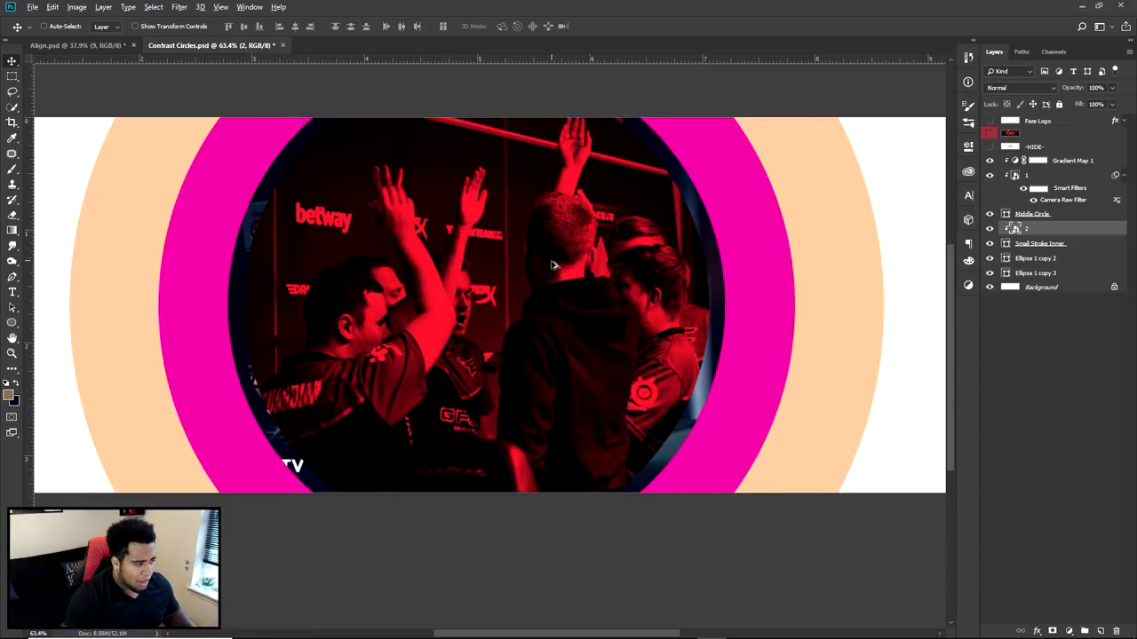
# - Add a Gradient Map adjustment above photo 2 and clip it to the Small Stroke Inner circle
pyautogui.scroll(-2, 552, 265)
pyautogui.moveTo(530, 303); pyautogui.dragTo(589, 328)
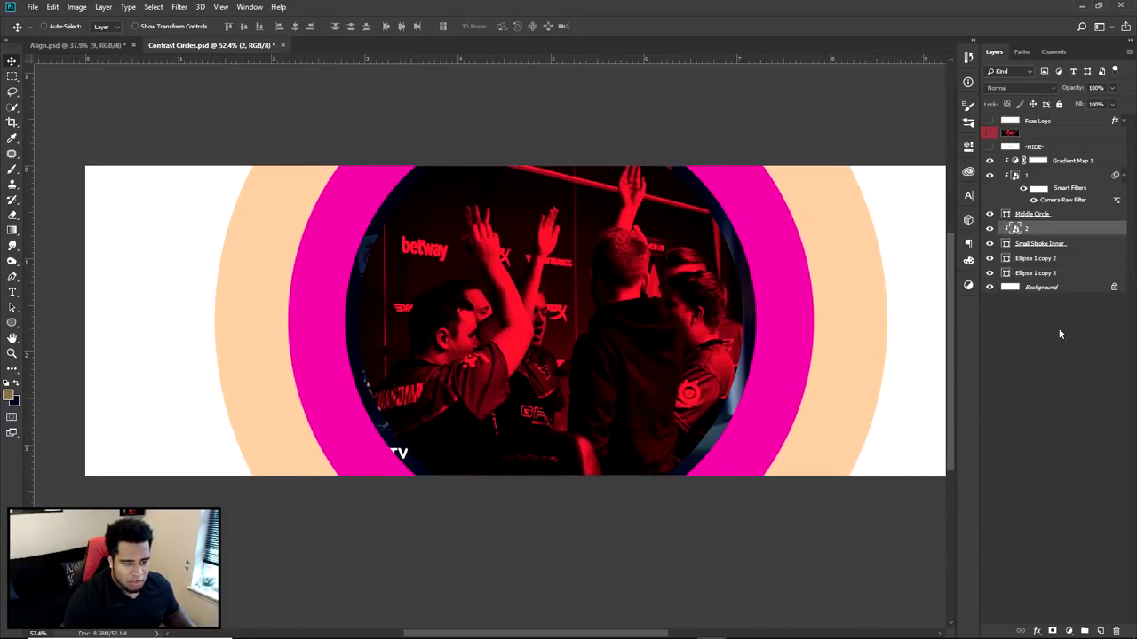
pyautogui.click(1071, 631)
pyautogui.click(1072, 613)
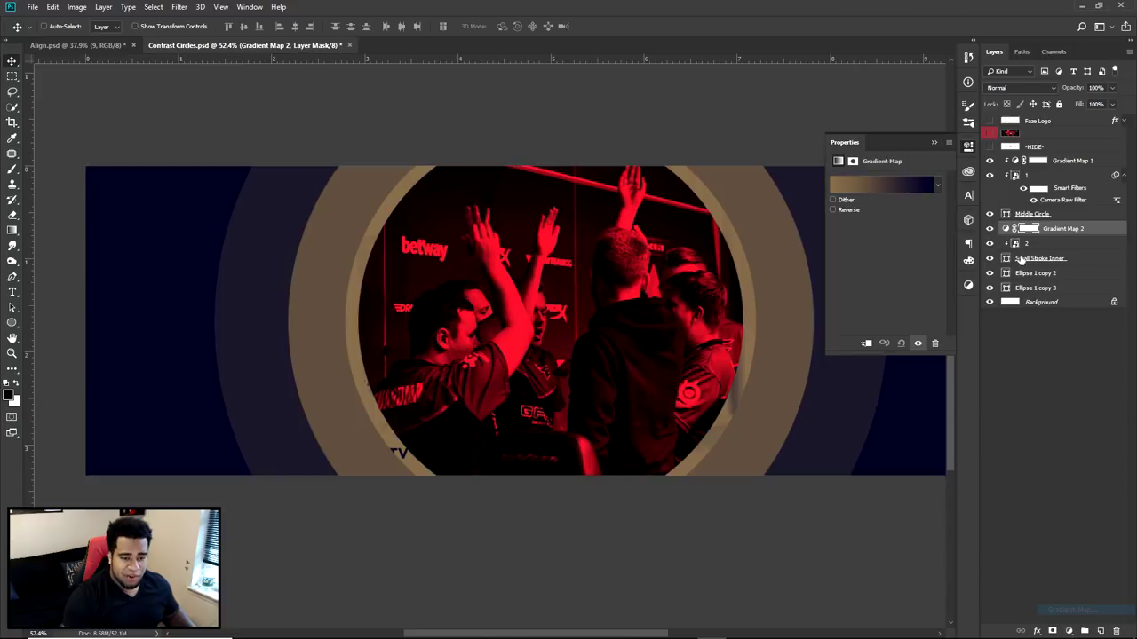
pyautogui.rightClick(1056, 226)
pyautogui.click(944, 365)
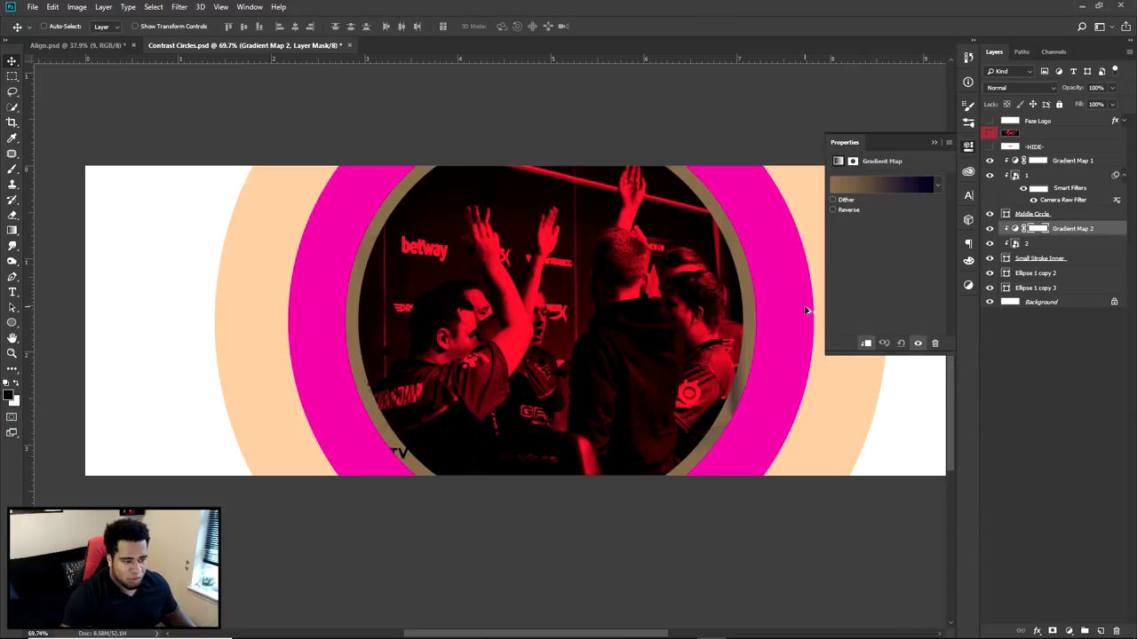
# - Try dark gradient presets on Gradient Map 2, apply the dark navy one, and leave the gradient unreversed
pyautogui.scroll(2, 769, 271)
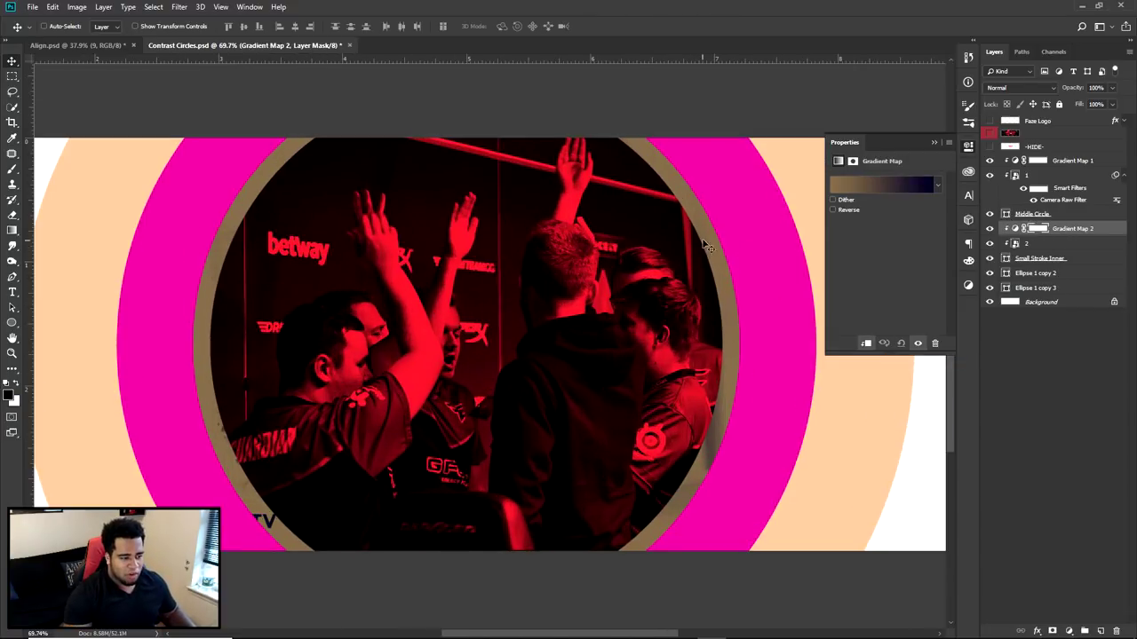
pyautogui.click(880, 184)
pyautogui.scroll(-2, 888, 330)
pyautogui.click(906, 331)
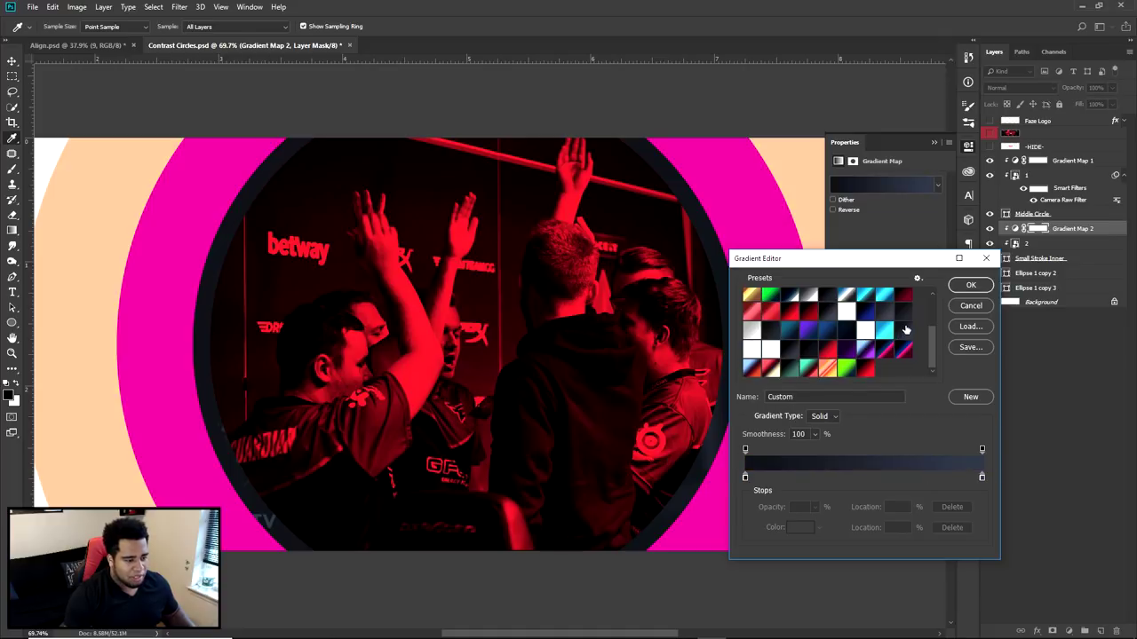
pyautogui.click(790, 353)
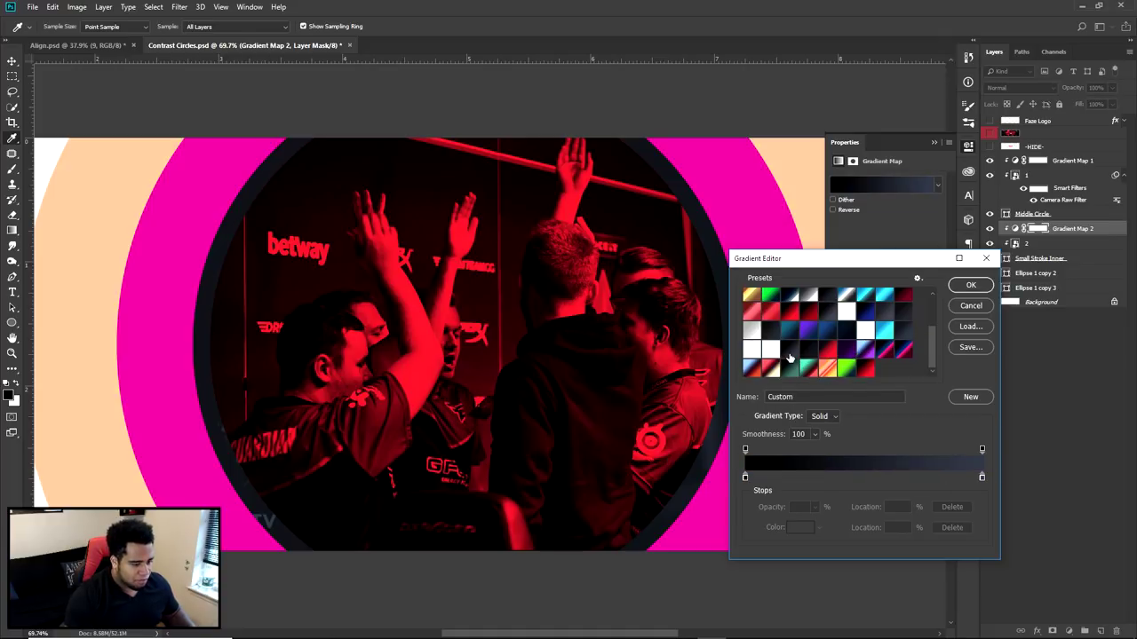
pyautogui.click(896, 337)
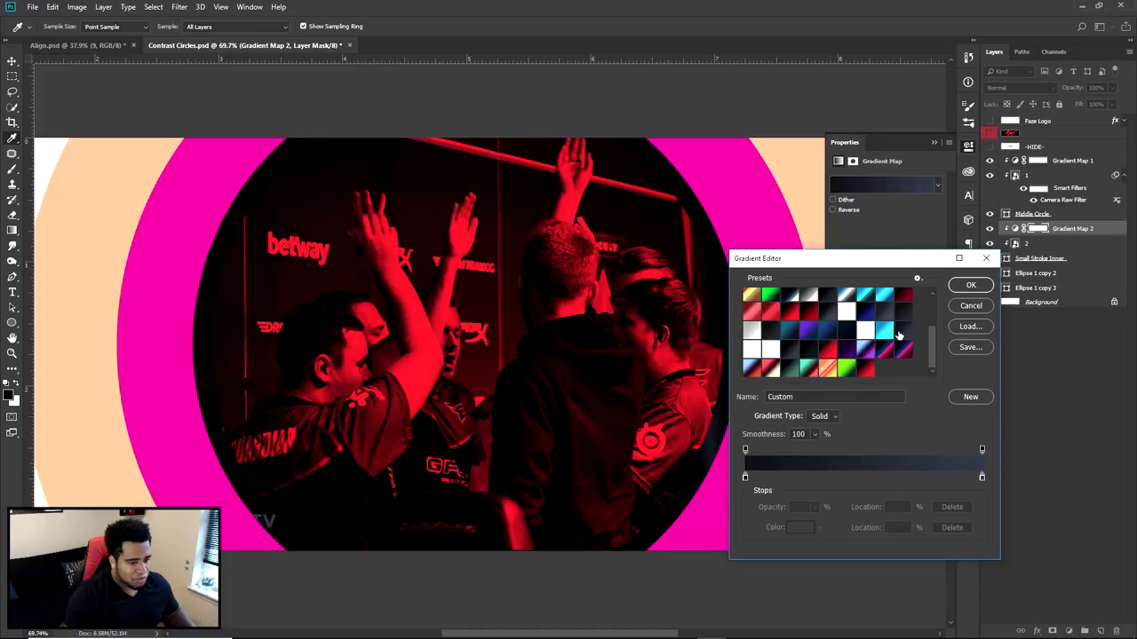
pyautogui.click(967, 284)
pyautogui.click(851, 209)
pyautogui.click(850, 209)
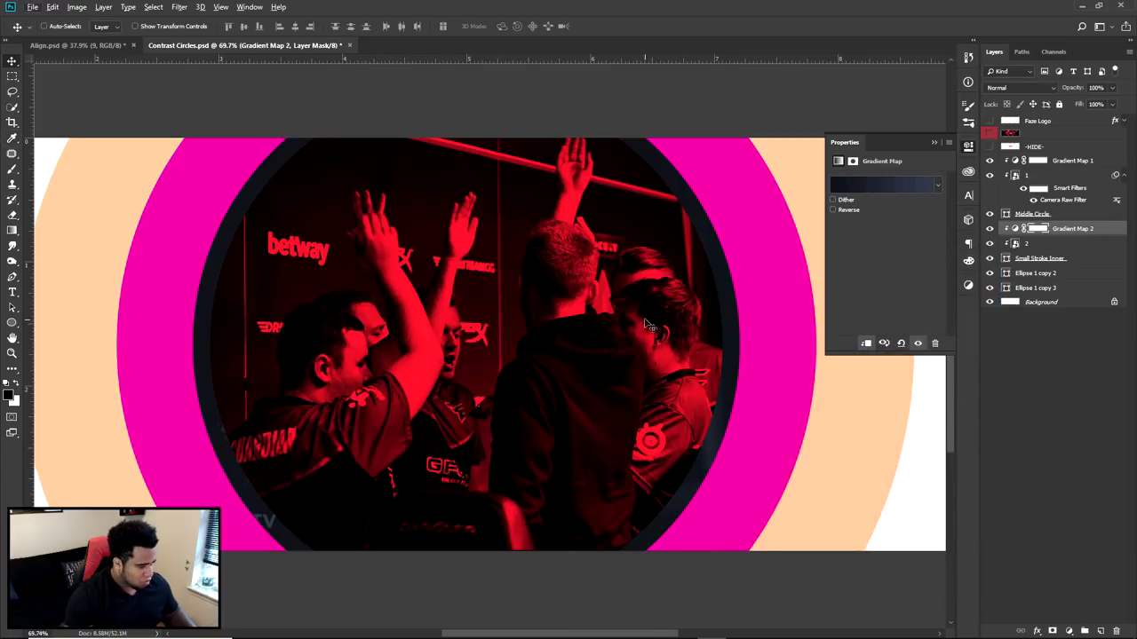
# - Reposition photo 2 in the Small Stroke Inner circle and scale it to about 48%
pyautogui.scroll(-3, 648, 326)
pyautogui.scroll(3, 590, 372)
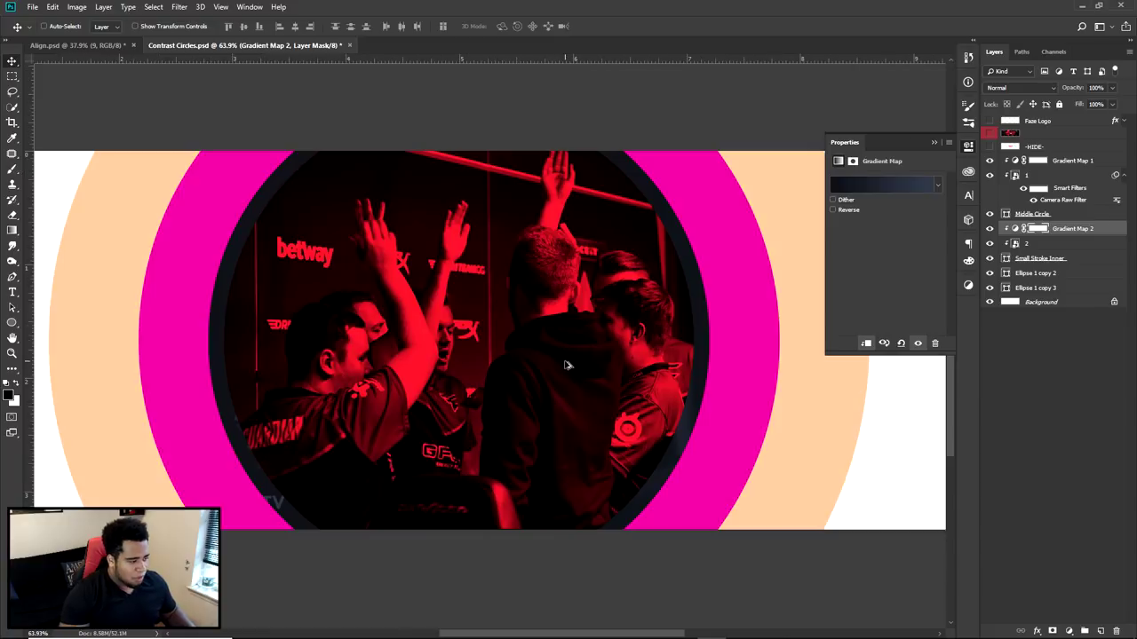
pyautogui.click(1026, 243)
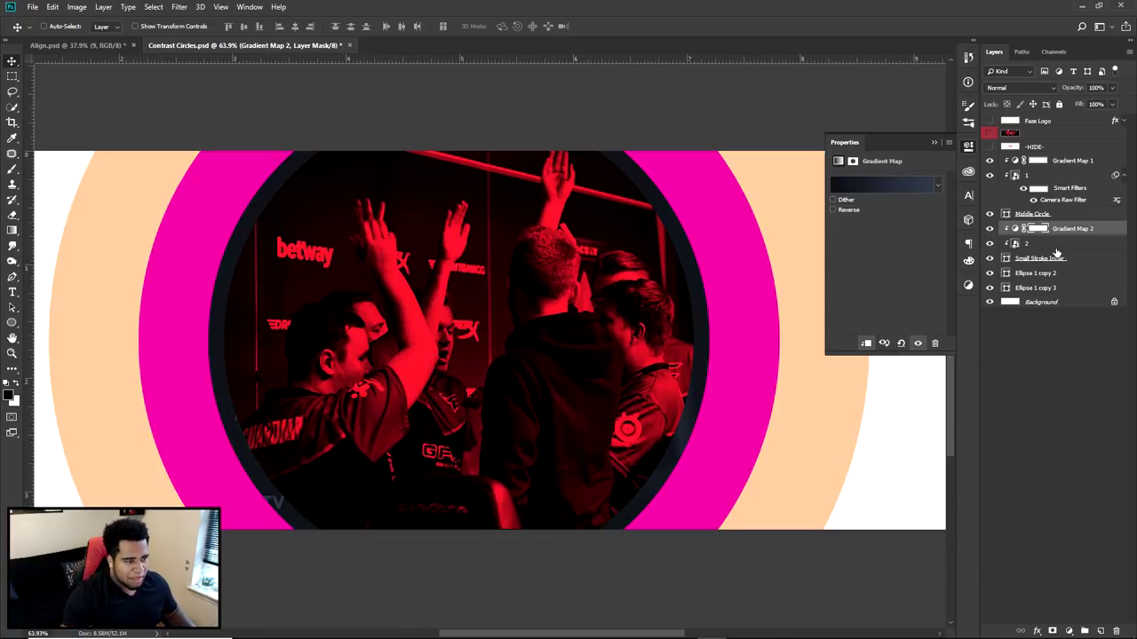
pyautogui.moveTo(683, 342); pyautogui.dragTo(668, 365)
pyautogui.scroll(-2, 668, 366)
pyautogui.scroll(-1, 668, 366)
pyautogui.hotkey('ctrl', 't')
pyautogui.moveTo(674, 239); pyautogui.dragTo(771, 192)
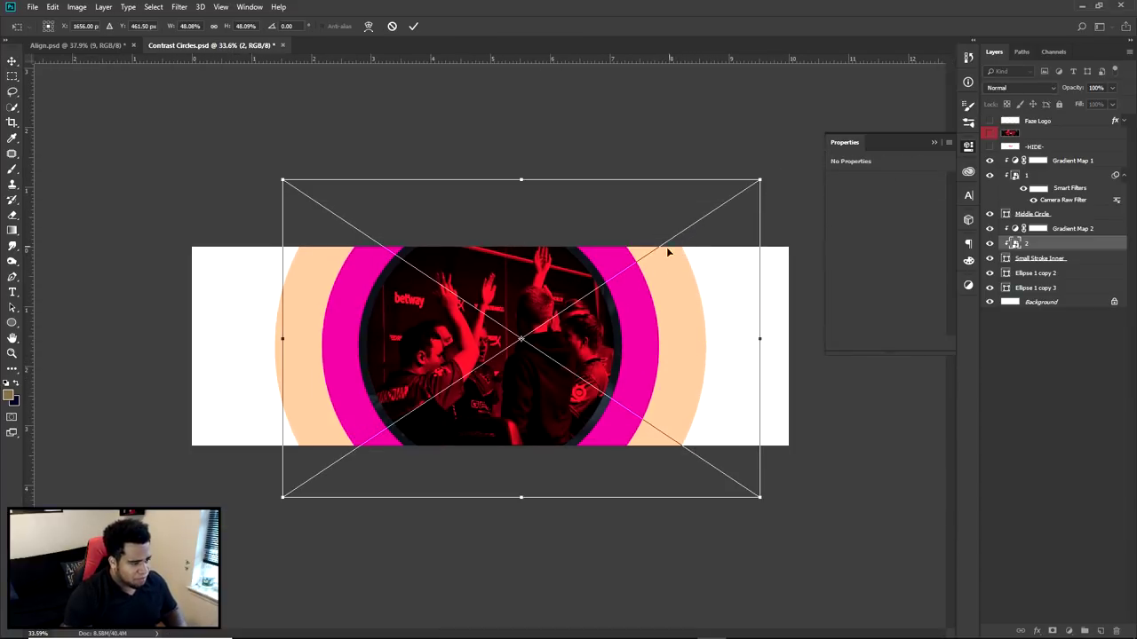
pyautogui.press('Return')
pyautogui.scroll(3, 560, 347)
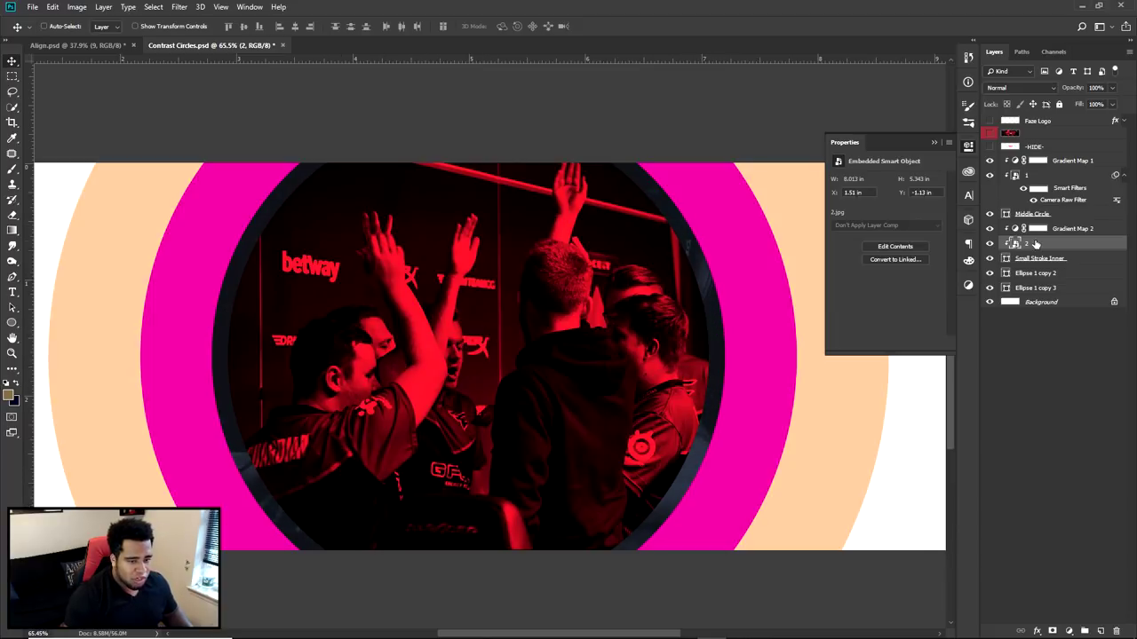
# - Apply a Camera Raw Filter to photo 2 in the Small Stroke Inner circle with Clarity +36 and Whites +33
pyautogui.click(179, 6)
pyautogui.click(215, 89)
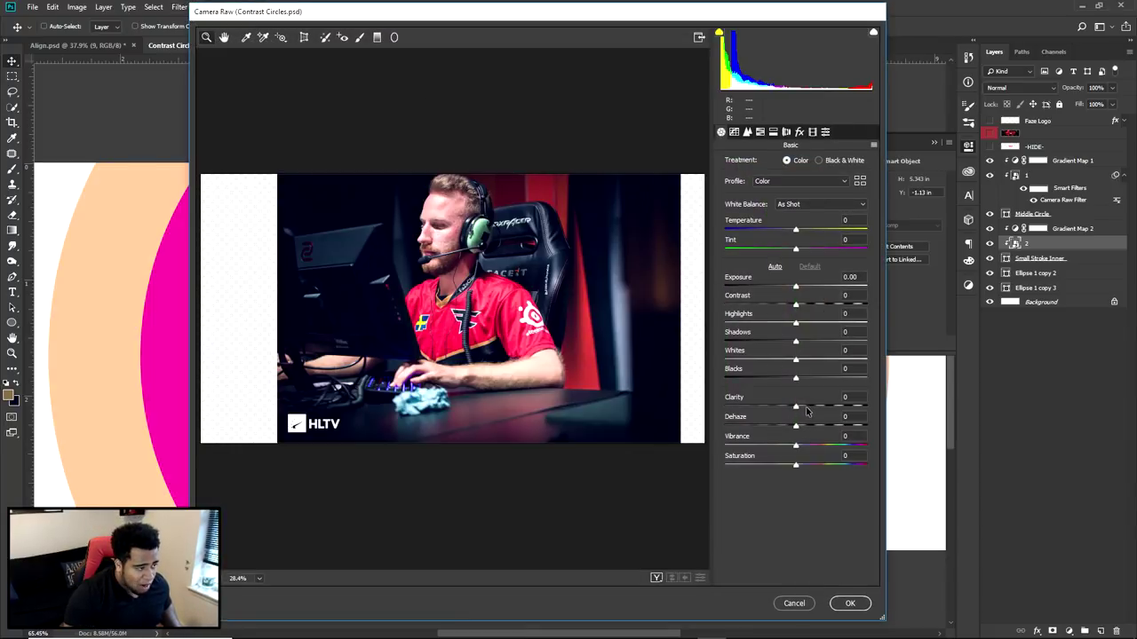
pyautogui.moveTo(807, 411); pyautogui.dragTo(820, 409)
pyautogui.moveTo(804, 367)
pyautogui.mouseDown()
pyautogui.moveTo(833, 361)
pyautogui.moveTo(818, 363)
pyautogui.mouseUp()
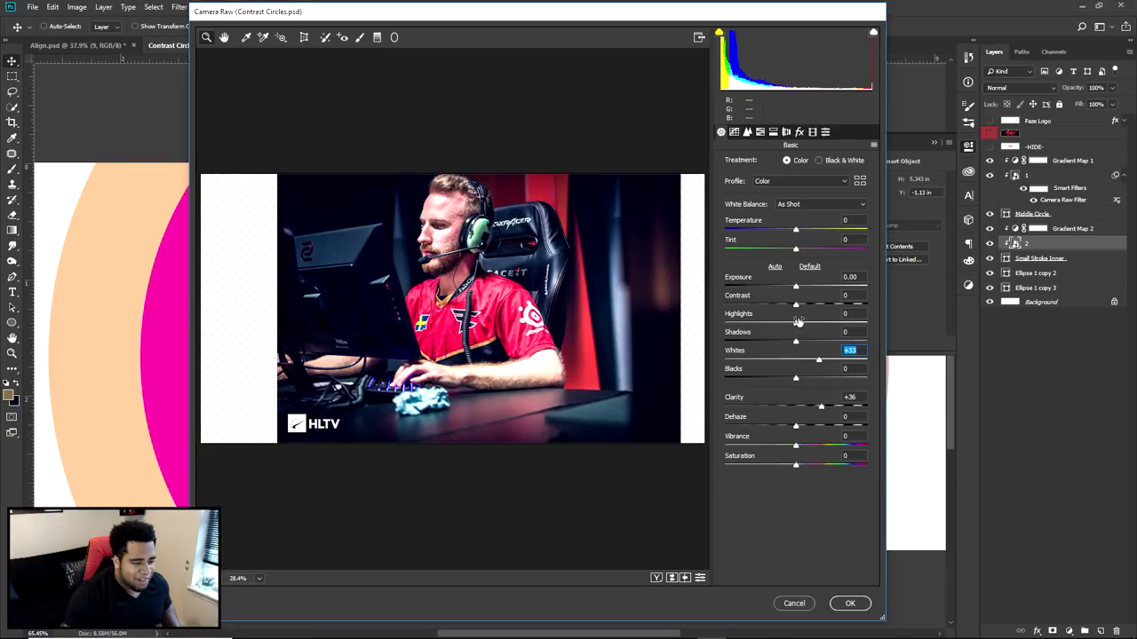
pyautogui.click(849, 604)
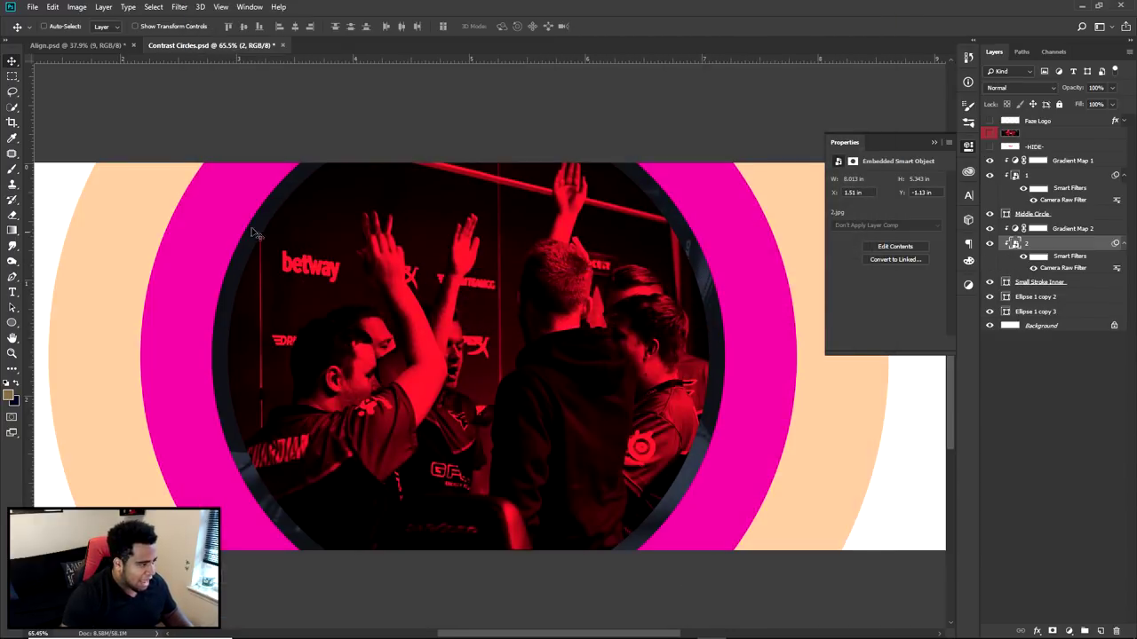
# - Shift photo 2 sideways to X 1.27 in within the Small Stroke Inner circle and collapse its properties
pyautogui.moveTo(694, 257); pyautogui.dragTo(666, 276)
pyautogui.scroll(-3, 676, 358)
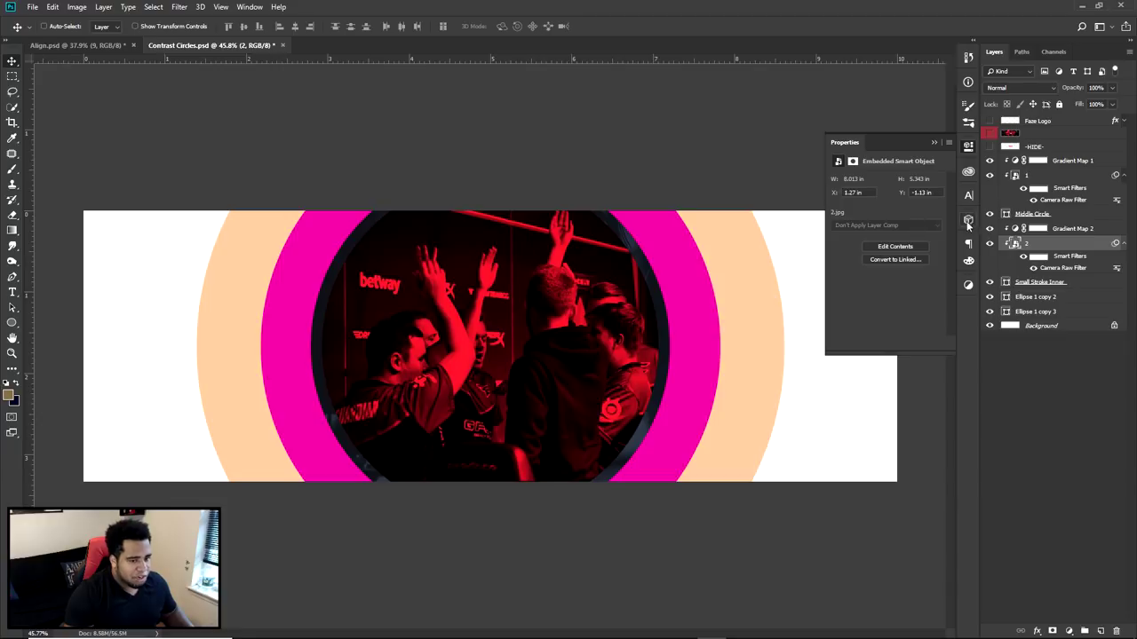
pyautogui.click(967, 146)
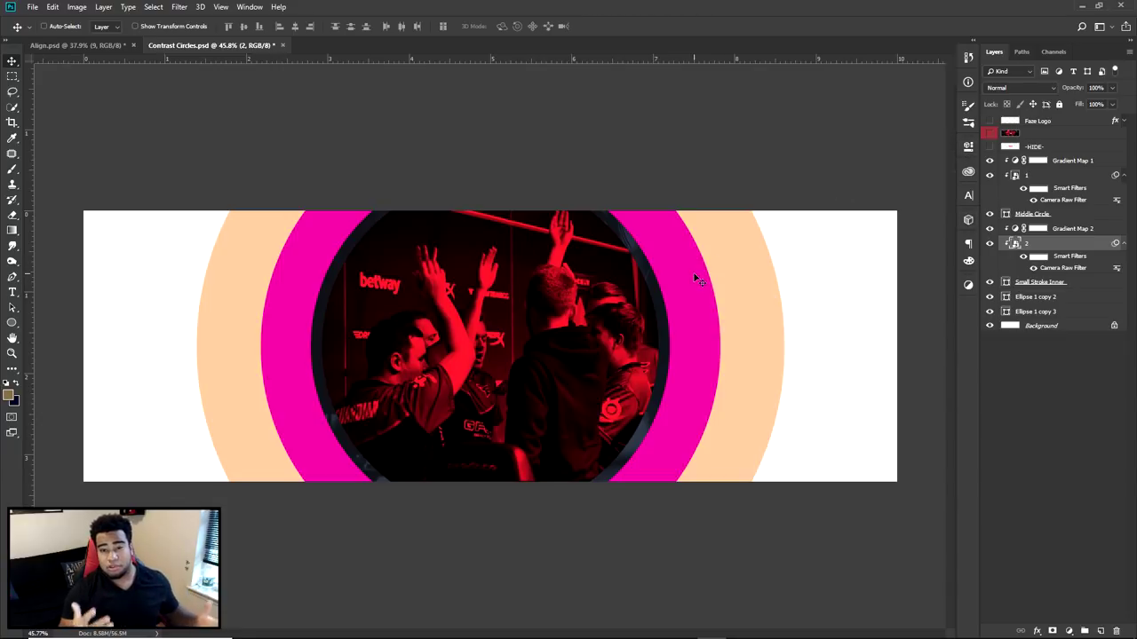
# - Select the pink ring's layer and examine how the matching ring is styled in the finished reference header
pyautogui.moveTo(674, 273); pyautogui.dragTo(252, 448)
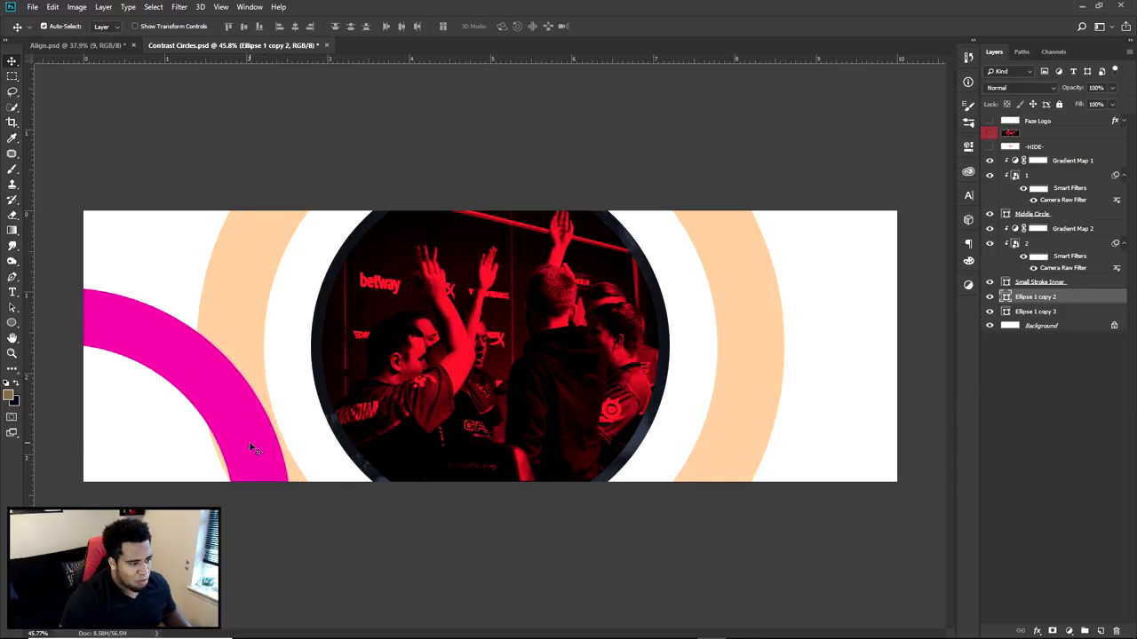
pyautogui.hotkey('ctrl', 'z')
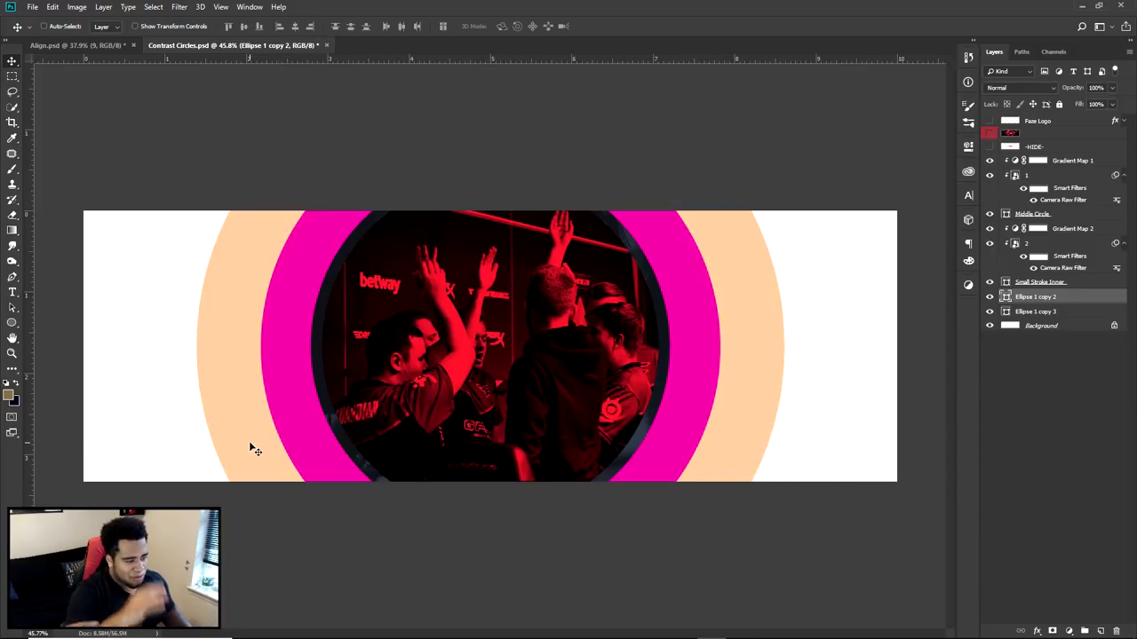
pyautogui.click(987, 133)
pyautogui.click(988, 133)
pyautogui.scroll(4, 698, 297)
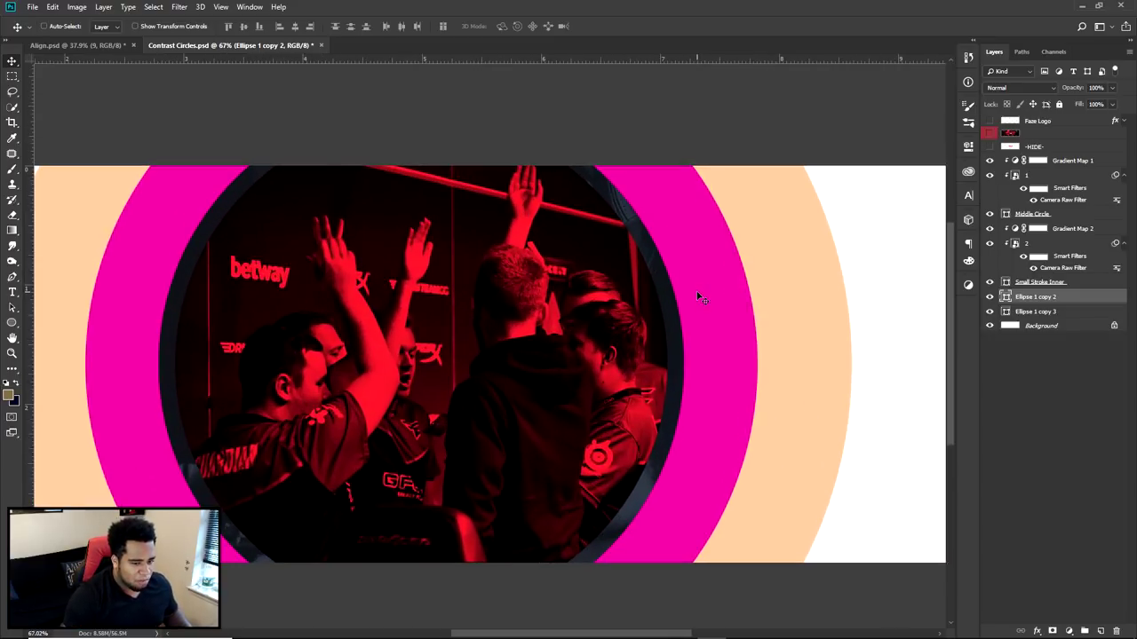
pyautogui.click(990, 133)
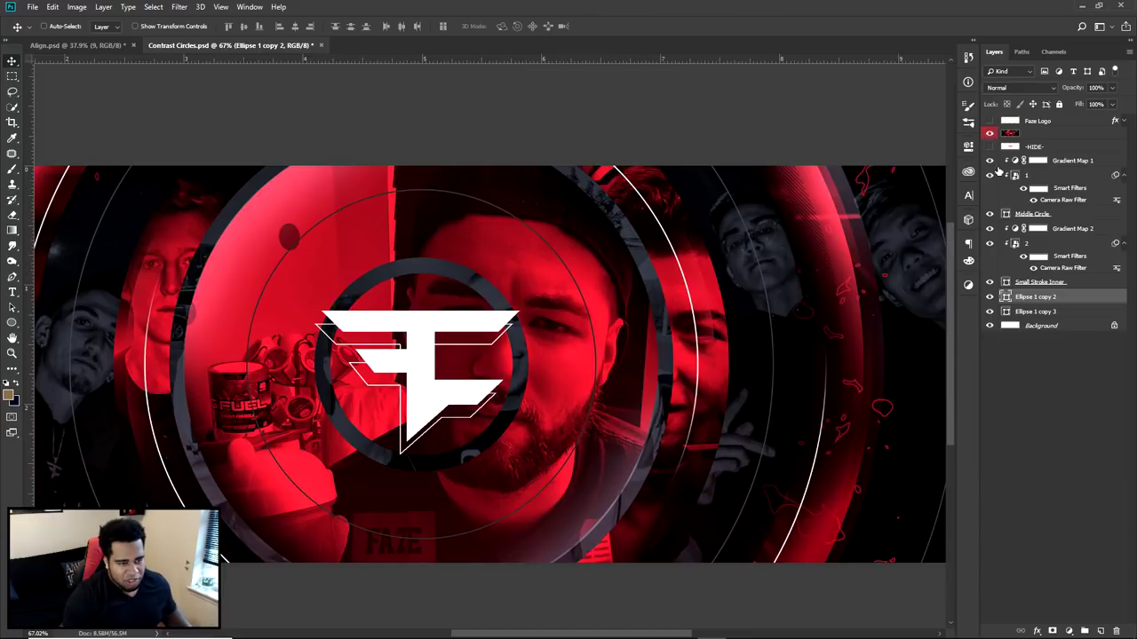
pyautogui.click(989, 133)
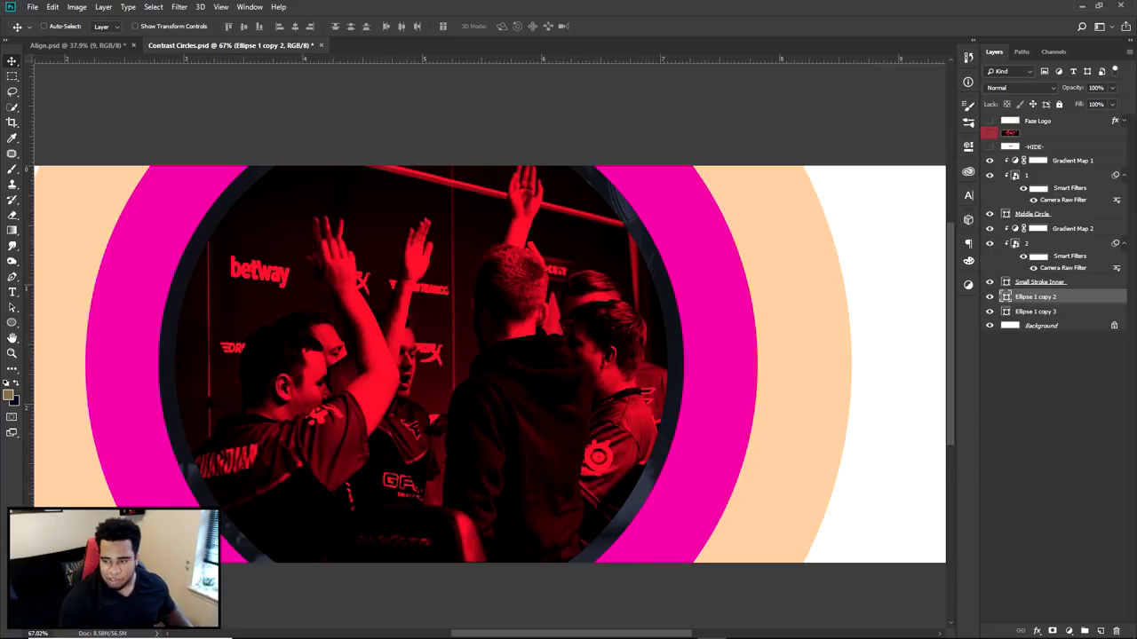
# - Place 2.jpg as a new layer directly above the pink ring and compare with the finished reference header
pyautogui.moveTo(964, 275); pyautogui.dragTo(718, 287)
pyautogui.press('Return')
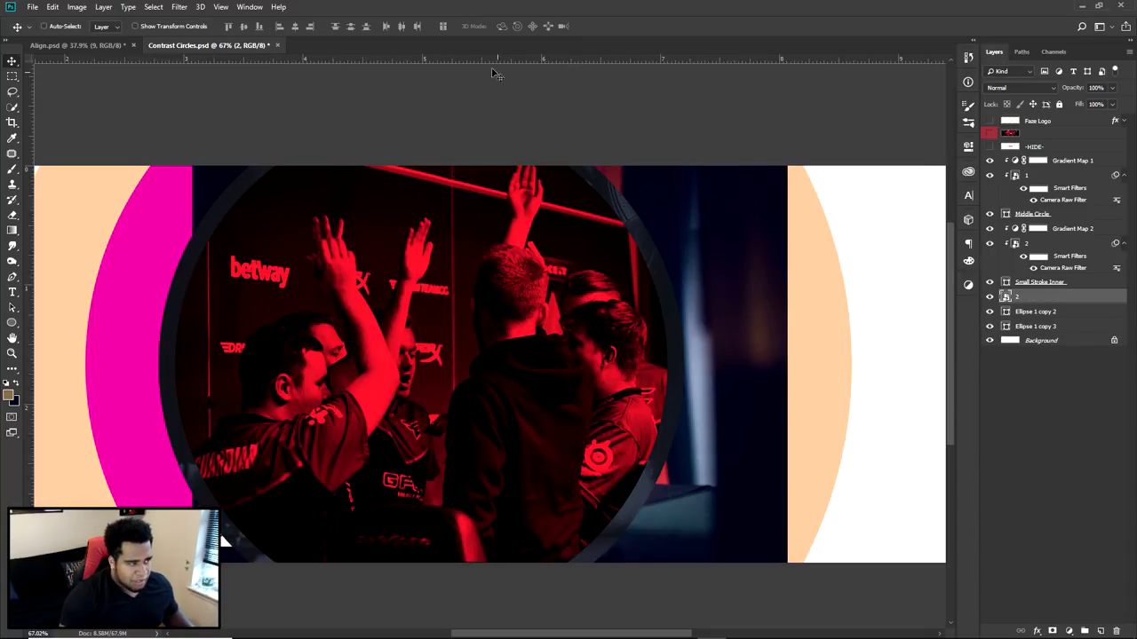
pyautogui.click(990, 132)
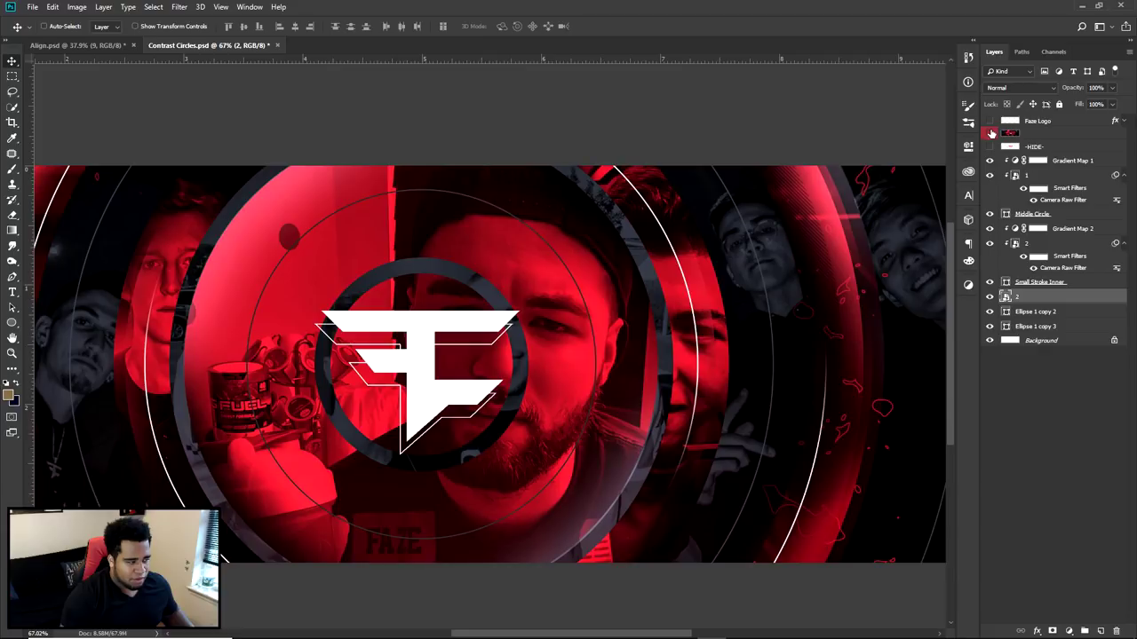
pyautogui.click(990, 133)
# - Identify the pink ring by toggling its visibility and rename its layer Third Ring
pyautogui.click(991, 312)
pyautogui.click(990, 312)
pyautogui.doubleClick(1032, 312)
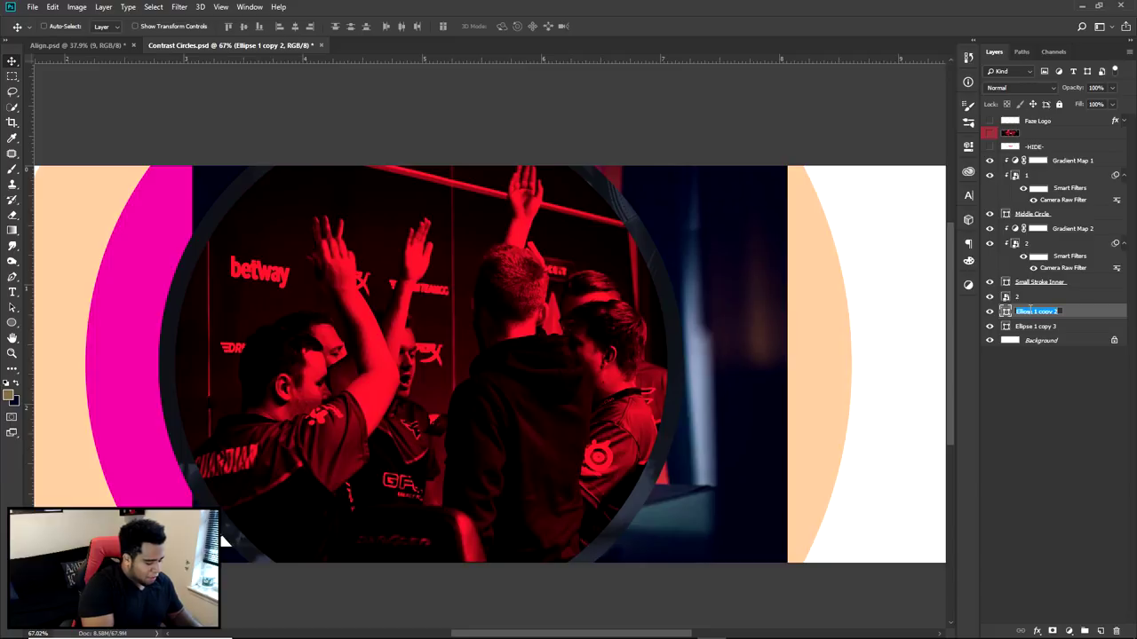
pyautogui.write('Third Ring')
pyautogui.press('Return')
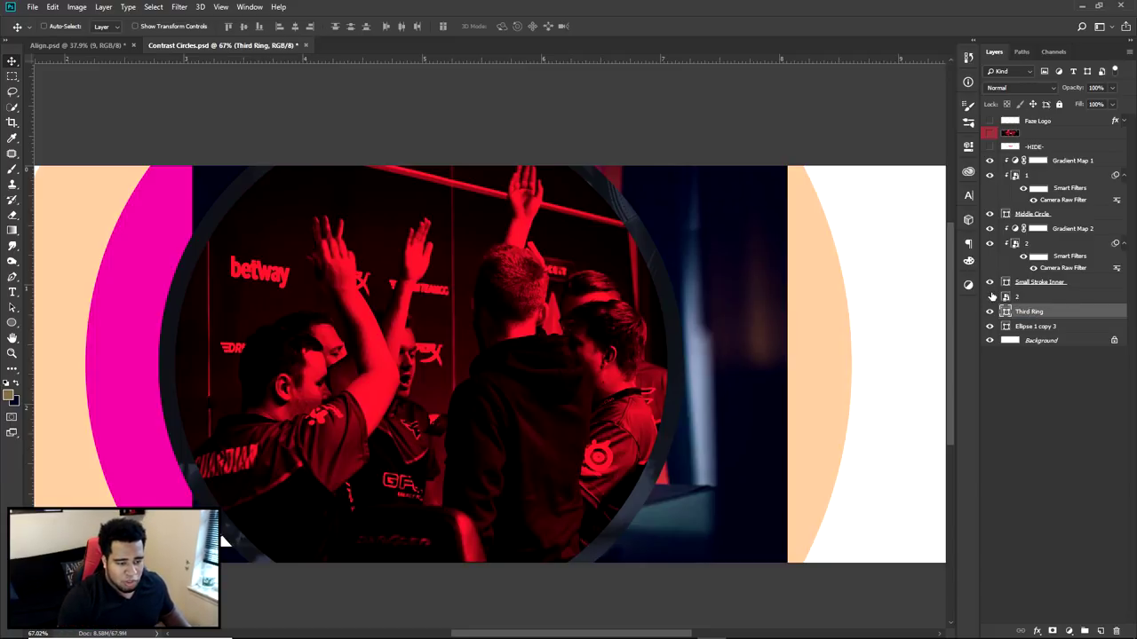
# - Clip the new photo 2 to Third Ring and move it so the player shows in the ring's right side
pyautogui.rightClick(1028, 297)
pyautogui.click(888, 391)
pyautogui.moveTo(704, 367); pyautogui.dragTo(762, 389)
# - Enlarge the clipped photo 2 slightly and nudge it to fit the right side of Third Ring
pyautogui.hotkey('ctrl', 't')
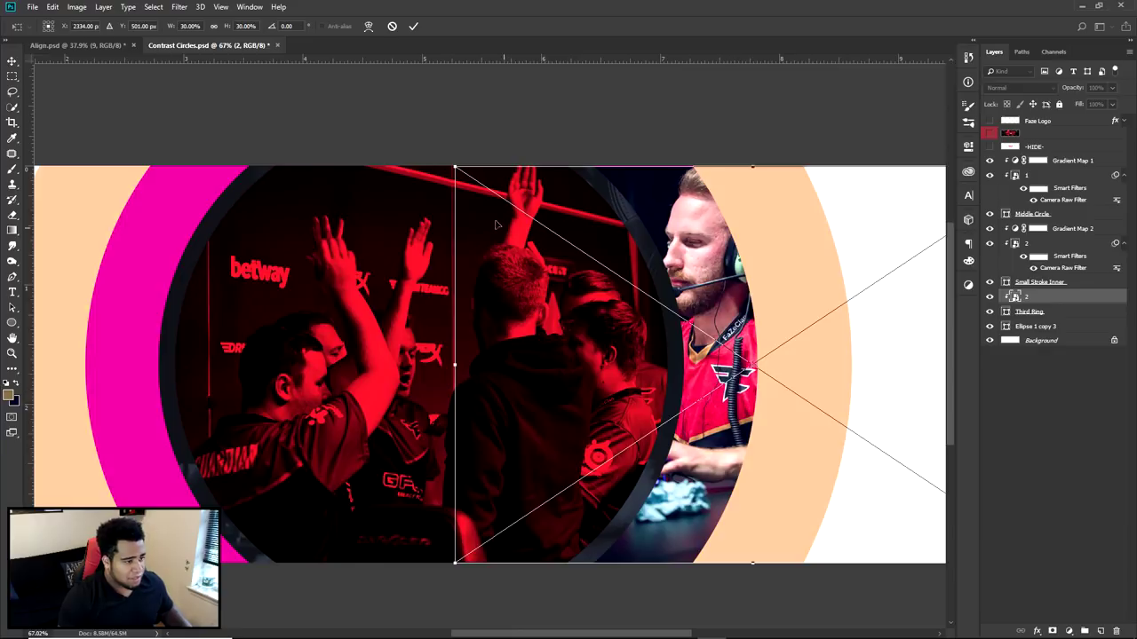
pyautogui.moveTo(455, 167); pyautogui.dragTo(435, 151)
pyautogui.press('Return')
pyautogui.moveTo(746, 353); pyautogui.dragTo(753, 365)
pyautogui.scroll(-4, 675, 344)
pyautogui.scroll(2, 672, 343)
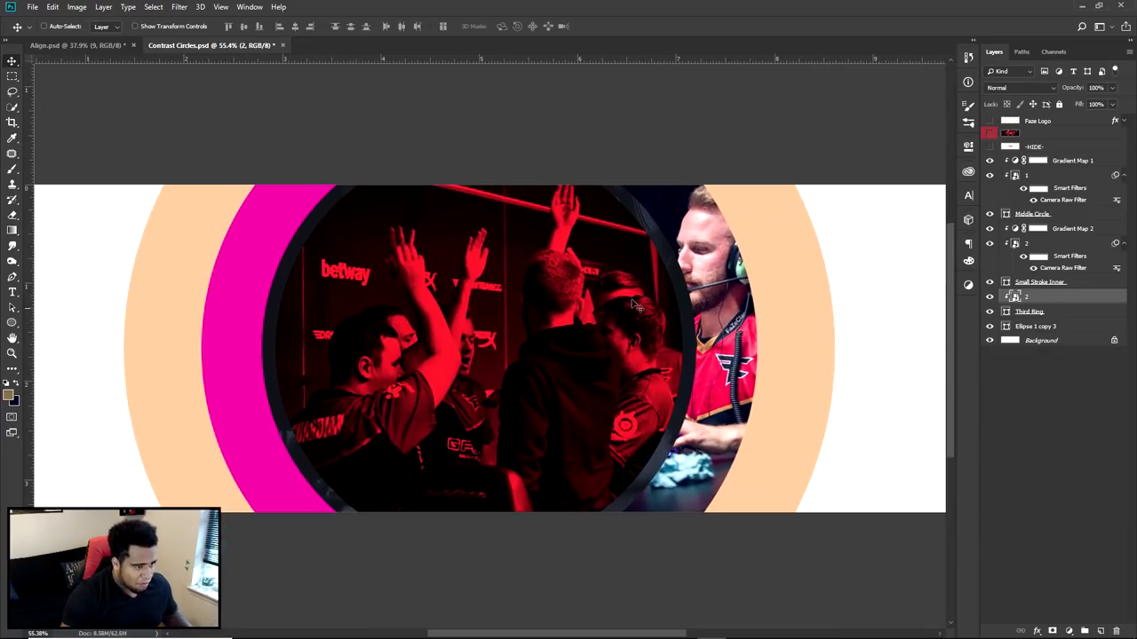
# - Place photo 3 directly above Third Ring, clip it to the ring, and move the player into the ring's left side
pyautogui.click(1063, 313)
pyautogui.moveTo(1136, 261); pyautogui.dragTo(437, 311)
pyautogui.press('Return')
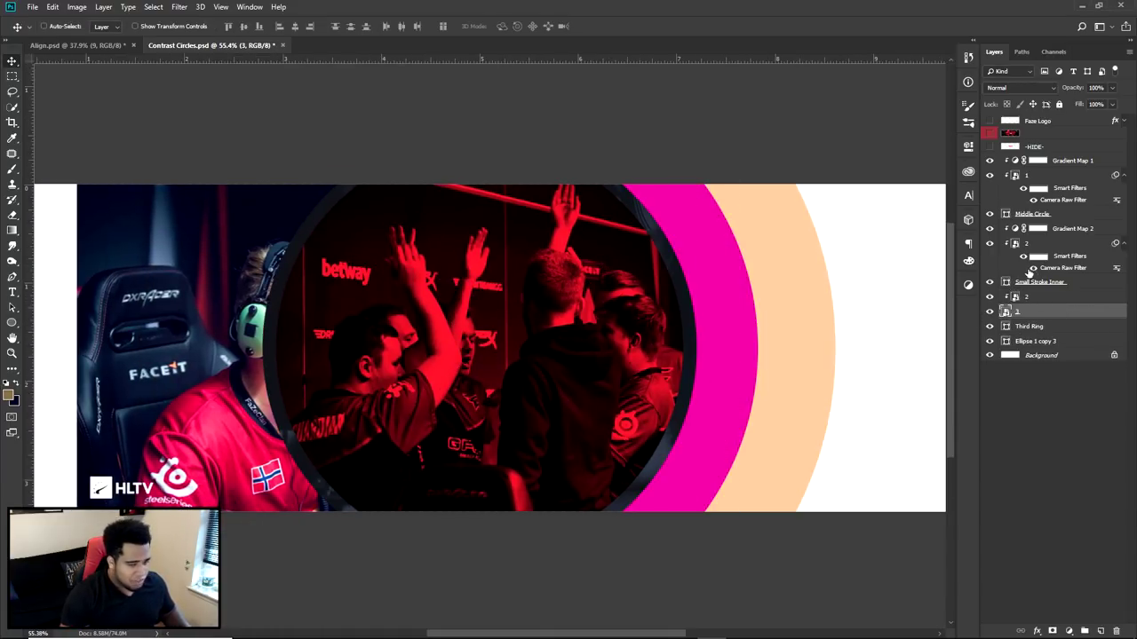
pyautogui.rightClick(1048, 315)
pyautogui.click(960, 392)
pyautogui.moveTo(578, 343); pyautogui.dragTo(533, 348)
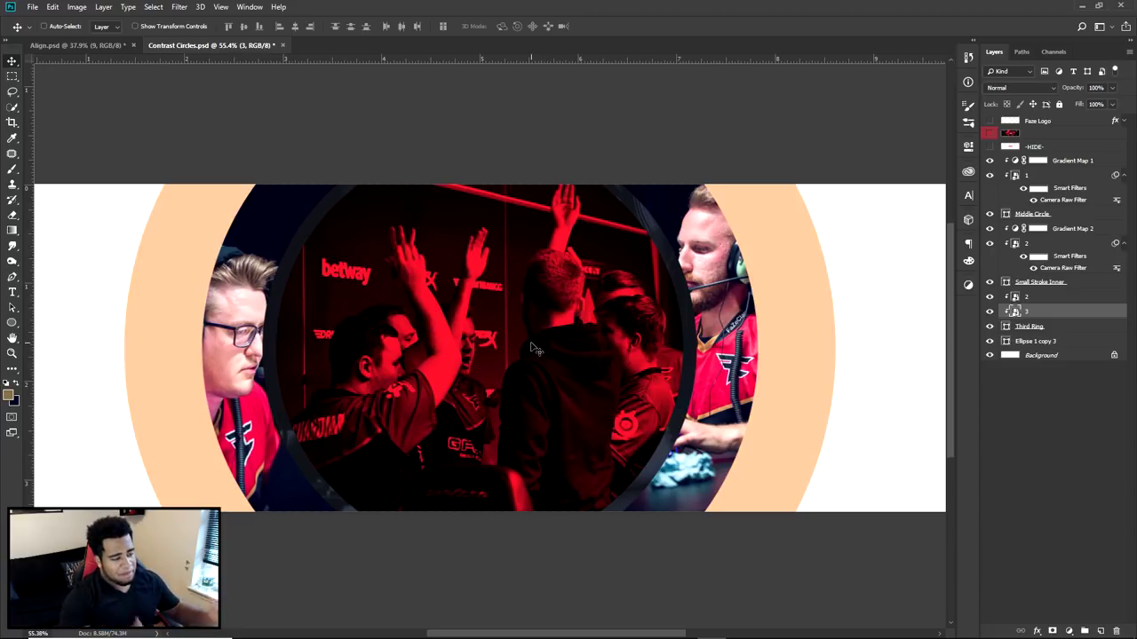
pyautogui.hotkey('ctrl', 't')
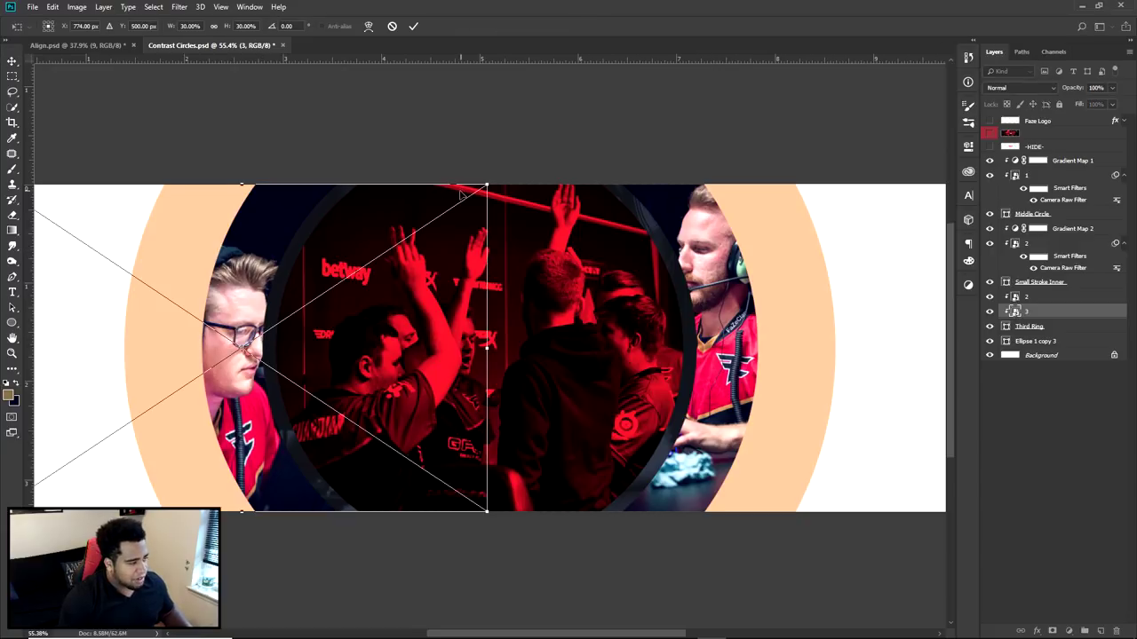
pyautogui.press('Return')
pyautogui.moveTo(374, 306); pyautogui.dragTo(390, 322)
pyautogui.hotkey('ctrl', 'z')
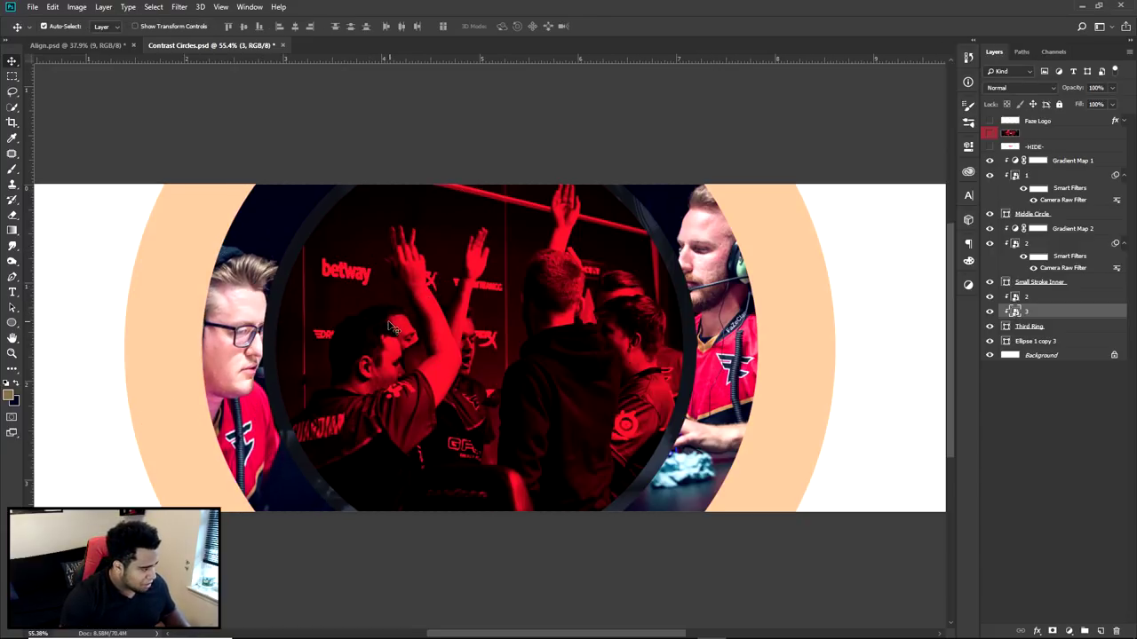
# - Scale photo 3 in Third Ring to about 30.7%
pyautogui.hotkey('ctrl', 't')
pyautogui.moveTo(489, 183)
pyautogui.mouseDown()
pyautogui.moveTo(515, 170)
pyautogui.moveTo(502, 180)
pyautogui.mouseUp()
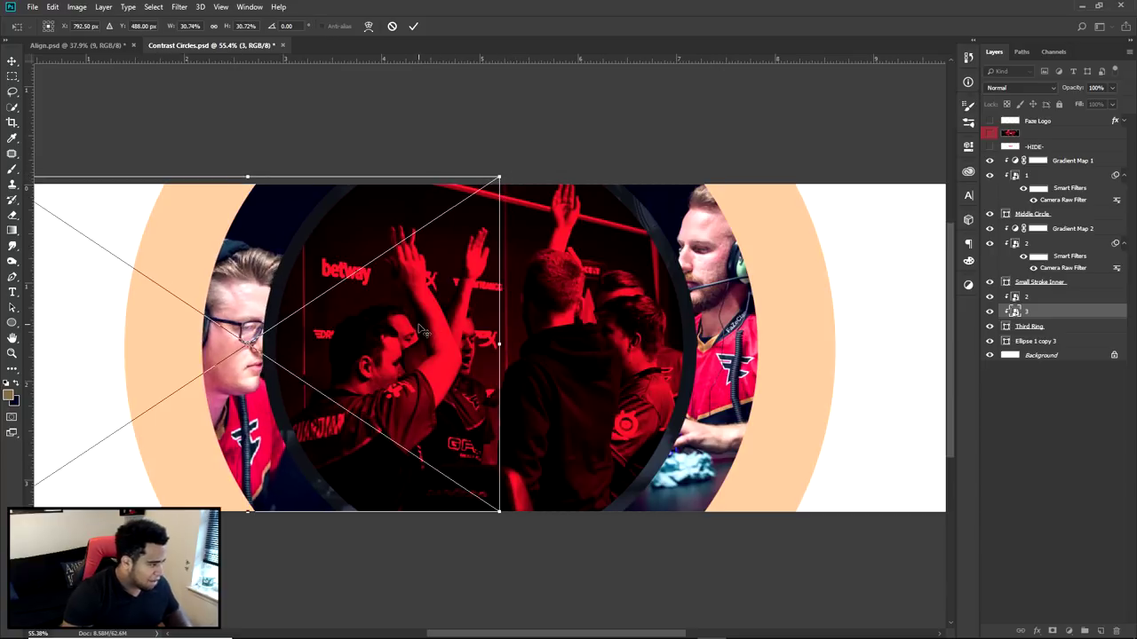
pyautogui.press('Return')
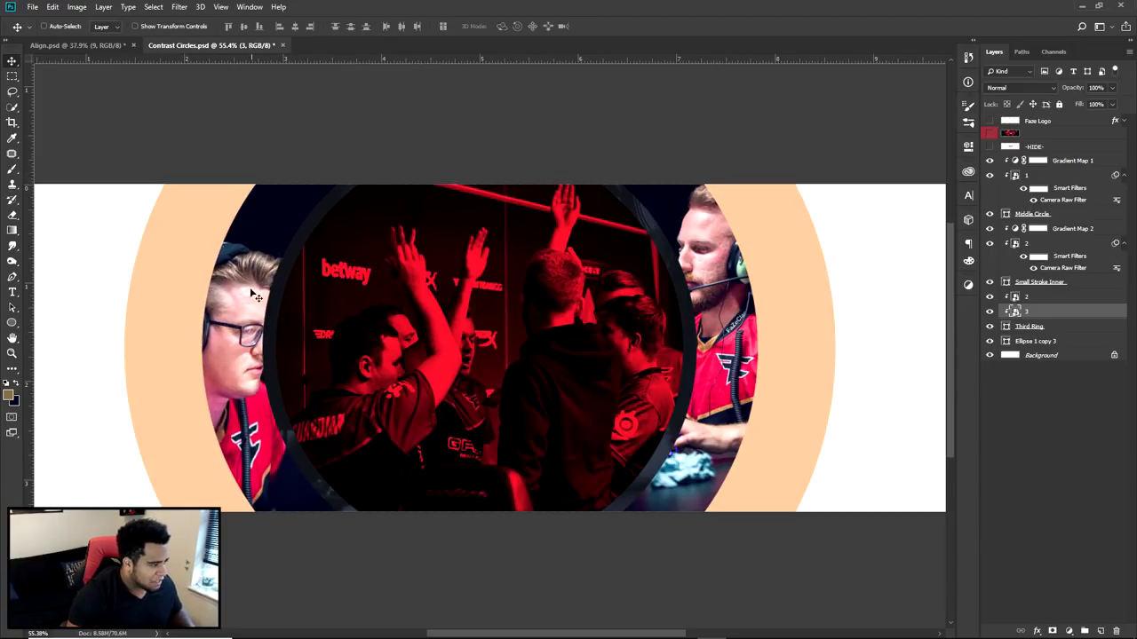
# - Fine-tune photo 3's position so the player's face sits within the left side of Third Ring without uncovering the pink
pyautogui.moveTo(307, 413); pyautogui.dragTo(337, 339)
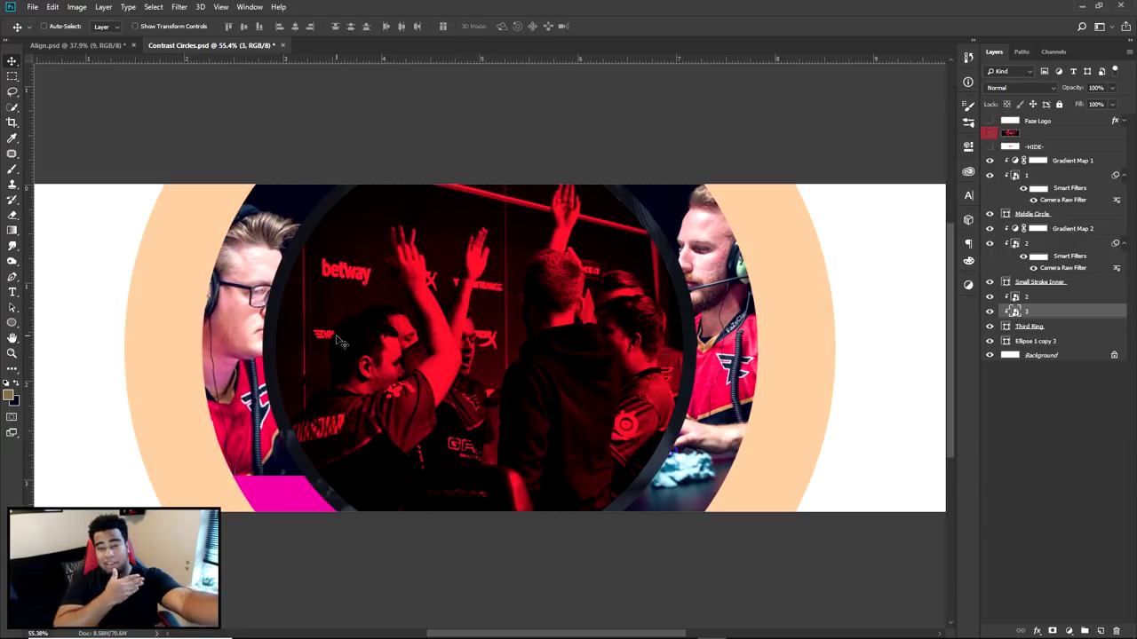
pyautogui.hotkey('ctrl', 'z')
pyautogui.moveTo(277, 378)
pyautogui.mouseDown()
pyautogui.moveTo(285, 373)
pyautogui.moveTo(271, 373)
pyautogui.mouseUp()
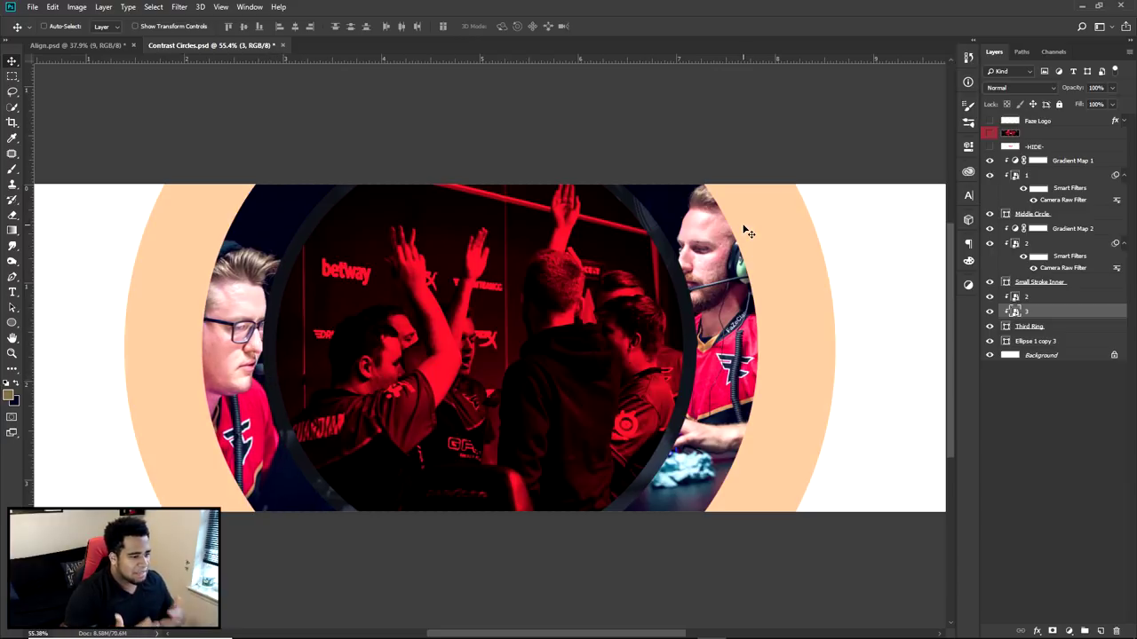
pyautogui.scroll(7, 216, 356)
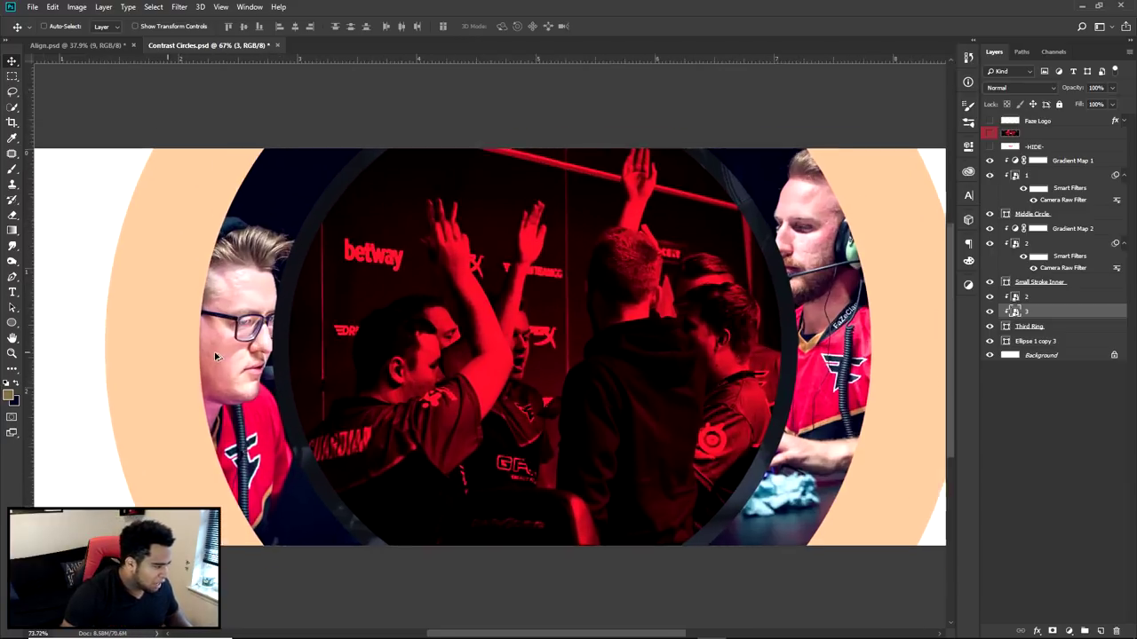
pyautogui.moveTo(292, 366); pyautogui.dragTo(299, 367)
pyautogui.scroll(-4, 298, 367)
pyautogui.scroll(-3, 299, 370)
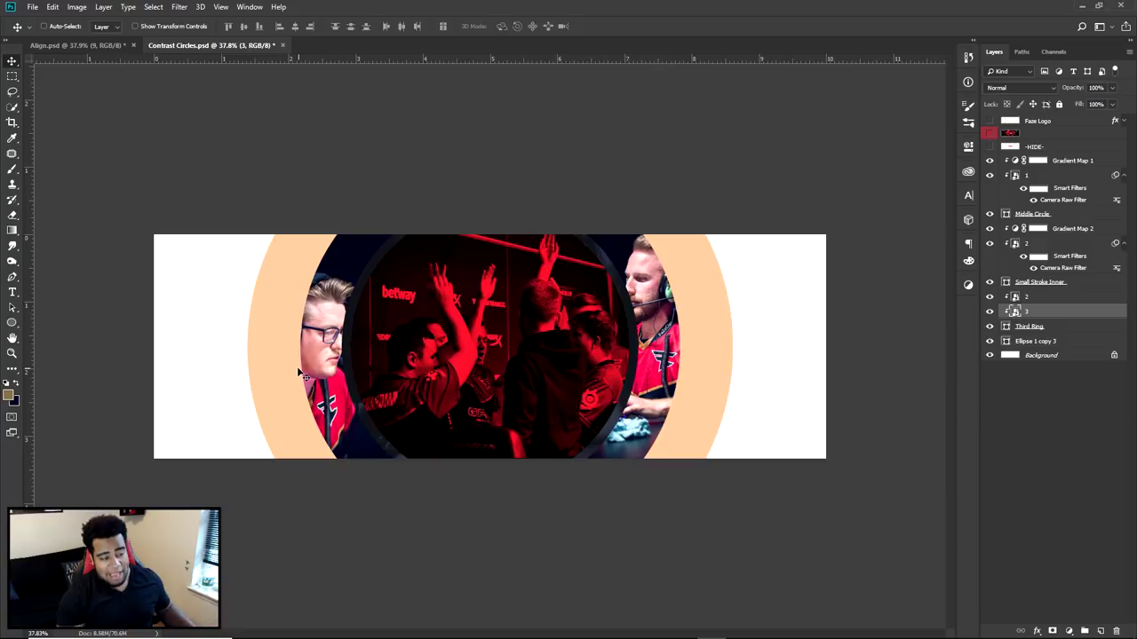
pyautogui.scroll(2, 299, 373)
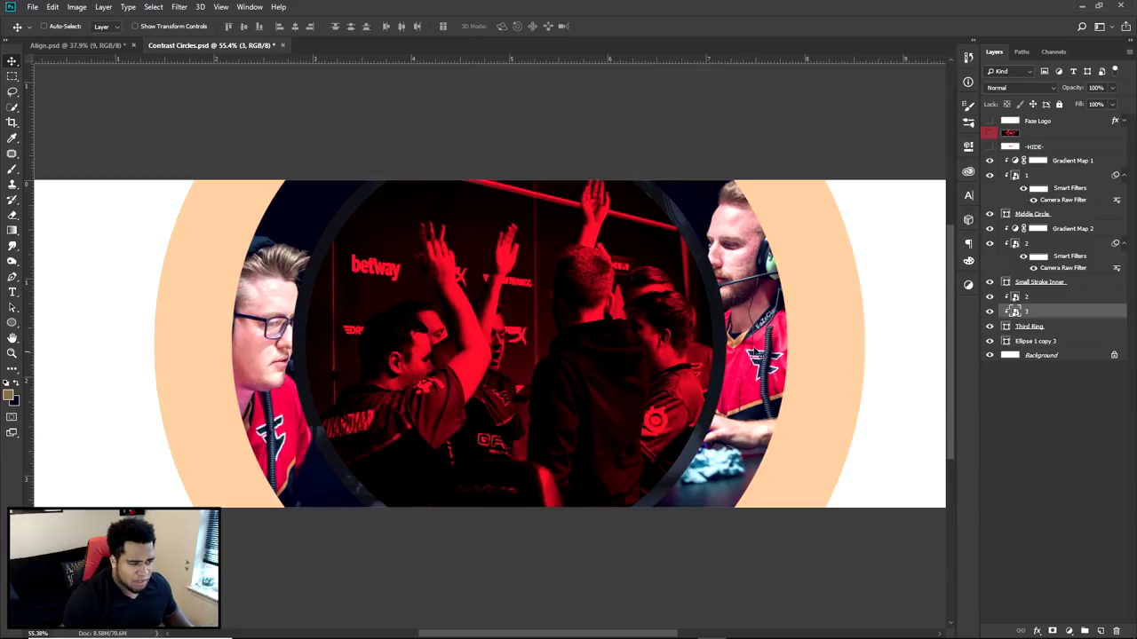
# - Duplicate the red Gradient Map 1 adjustment to directly above photos 2 and 3 of Third Ring
pyautogui.click(990, 311)
pyautogui.click(991, 312)
pyautogui.click(1034, 297)
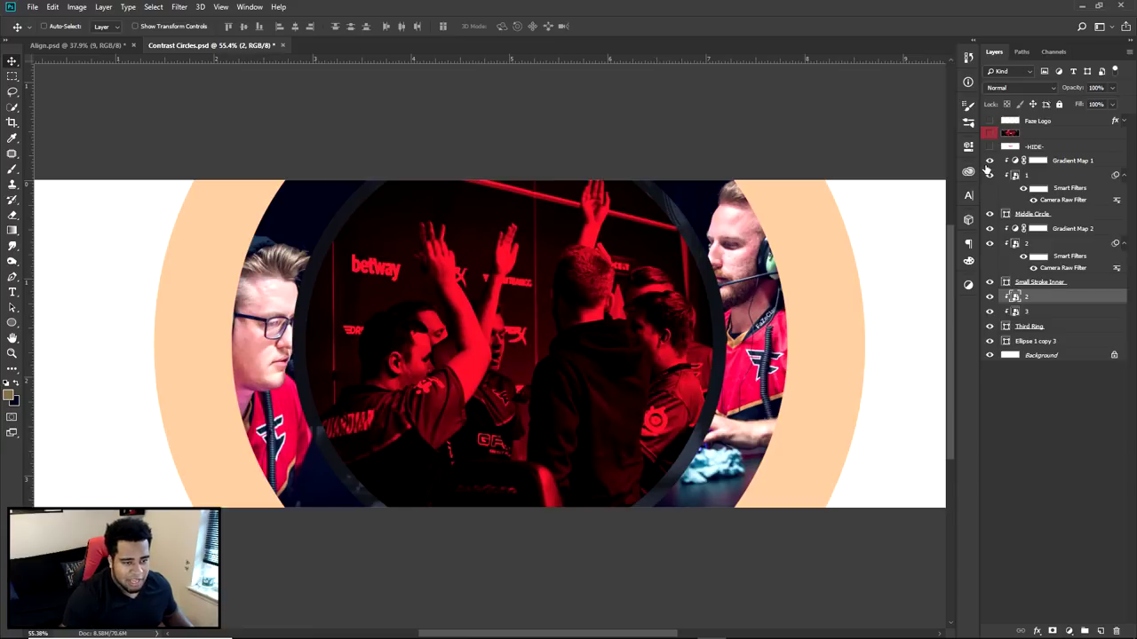
pyautogui.keyDown('ctrl'); pyautogui.click(551, 291); pyautogui.keyUp('ctrl')
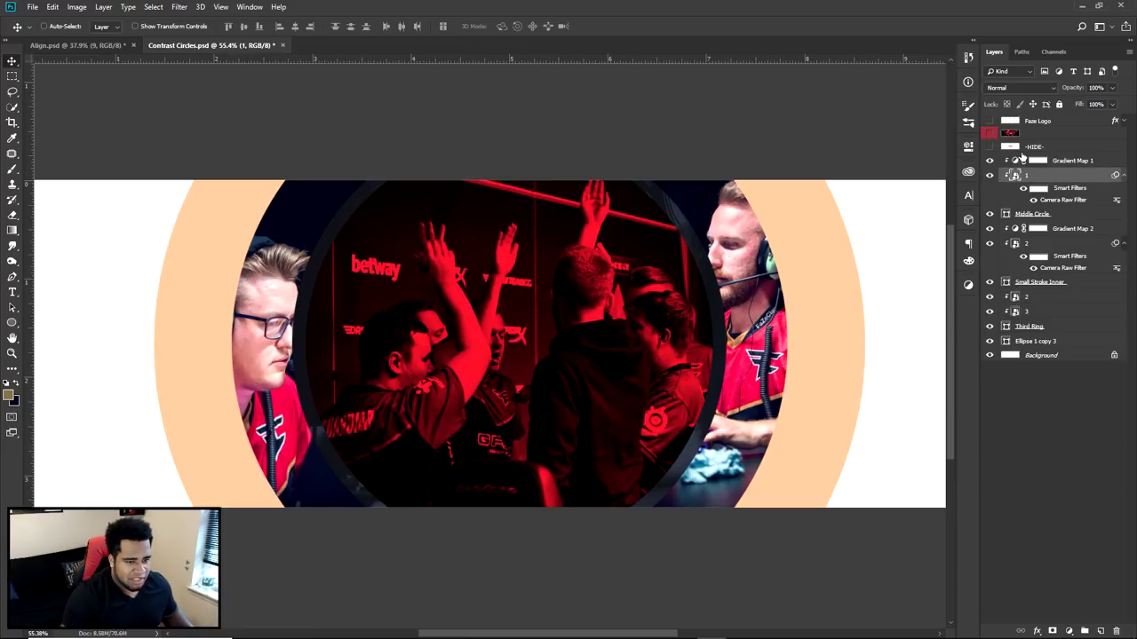
pyautogui.click(1084, 162)
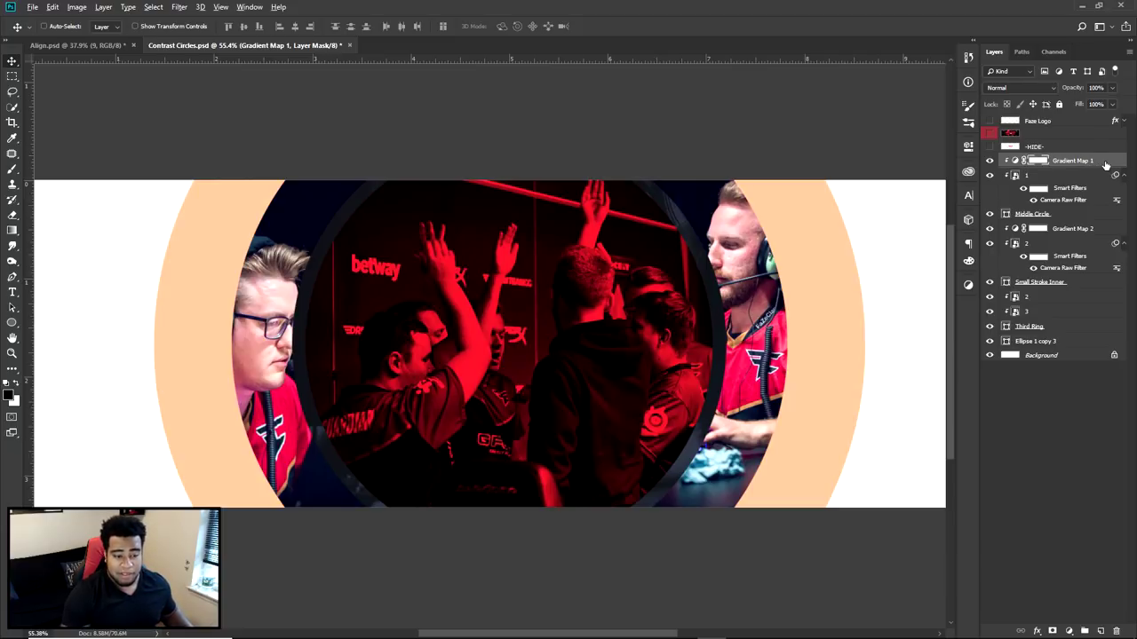
pyautogui.moveTo(1106, 165)
pyautogui.mouseDown()
pyautogui.moveTo(1093, 178)
pyautogui.moveTo(524, 282)
pyautogui.moveTo(1066, 336)
pyautogui.moveTo(1060, 294)
pyautogui.mouseUp()
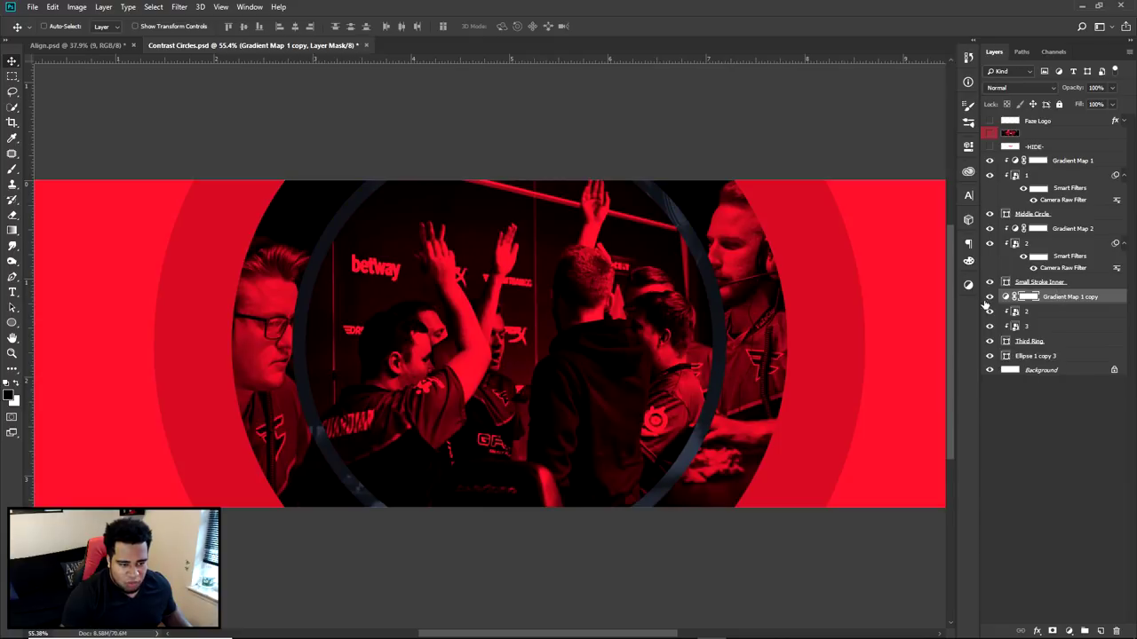
# - Clip the Gradient Map 1 copy to Third Ring so the red tint affects only that ring's photos
pyautogui.rightClick(1084, 300)
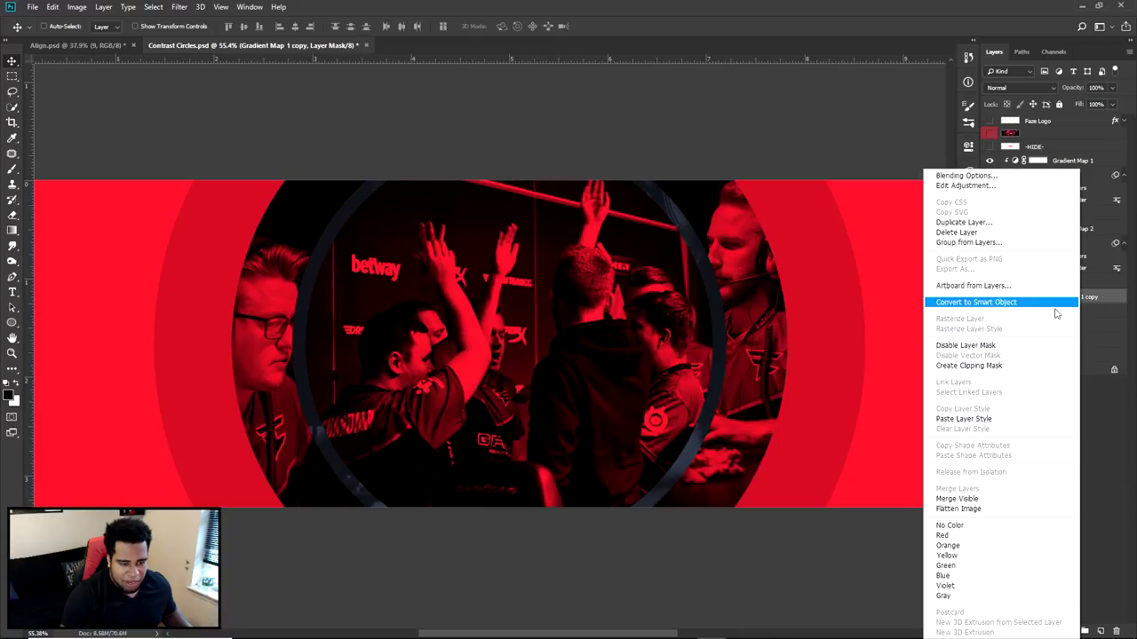
pyautogui.click(991, 364)
pyautogui.scroll(-3, 766, 368)
pyautogui.scroll(4, 647, 384)
pyautogui.scroll(-1, 647, 384)
pyautogui.scroll(1, 647, 384)
pyautogui.scroll(2, 647, 384)
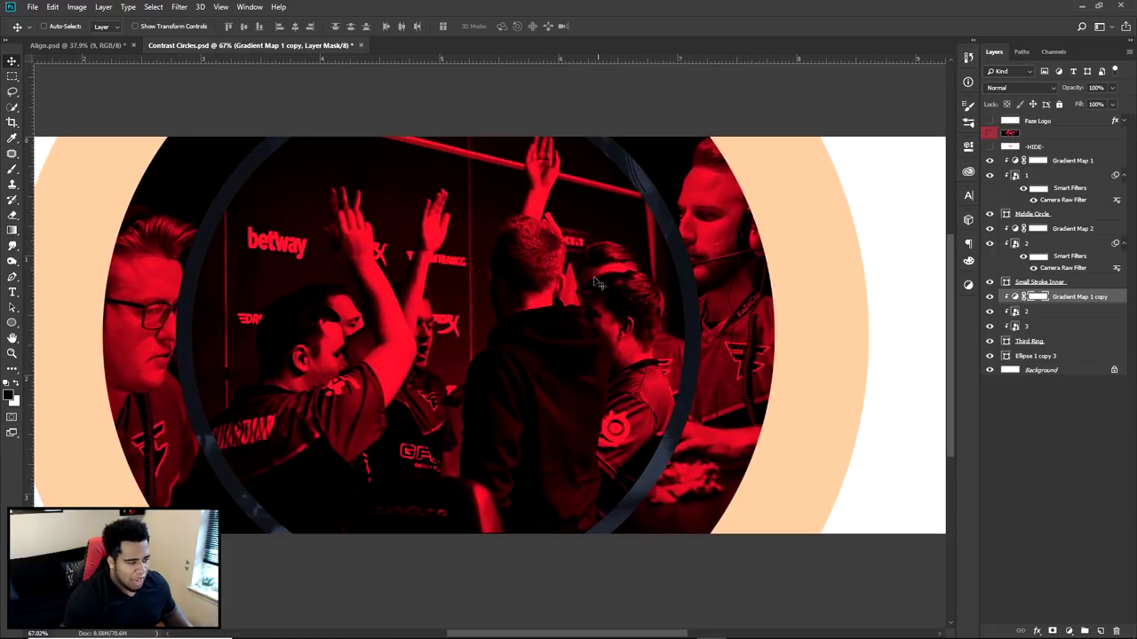
pyautogui.scroll(-2, 590, 321)
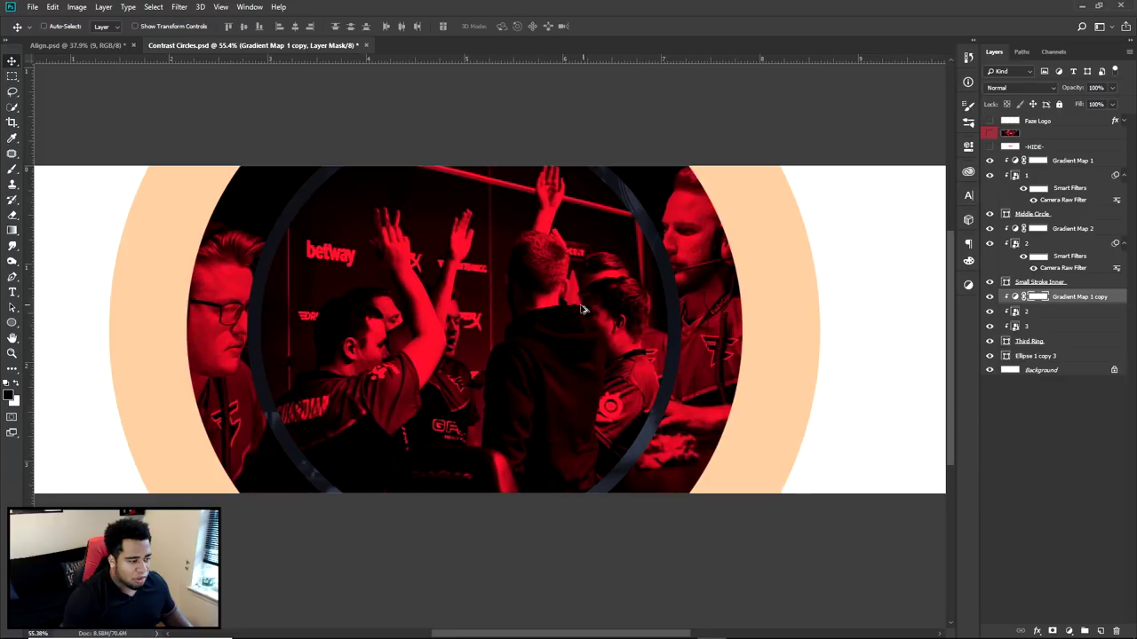
# - Hide Ellipse 1 copy 3 and place photo 4 directly above Background, with its player on the right side of the header
pyautogui.keyDown('ctrl'); pyautogui.click(772, 275); pyautogui.keyUp('ctrl')
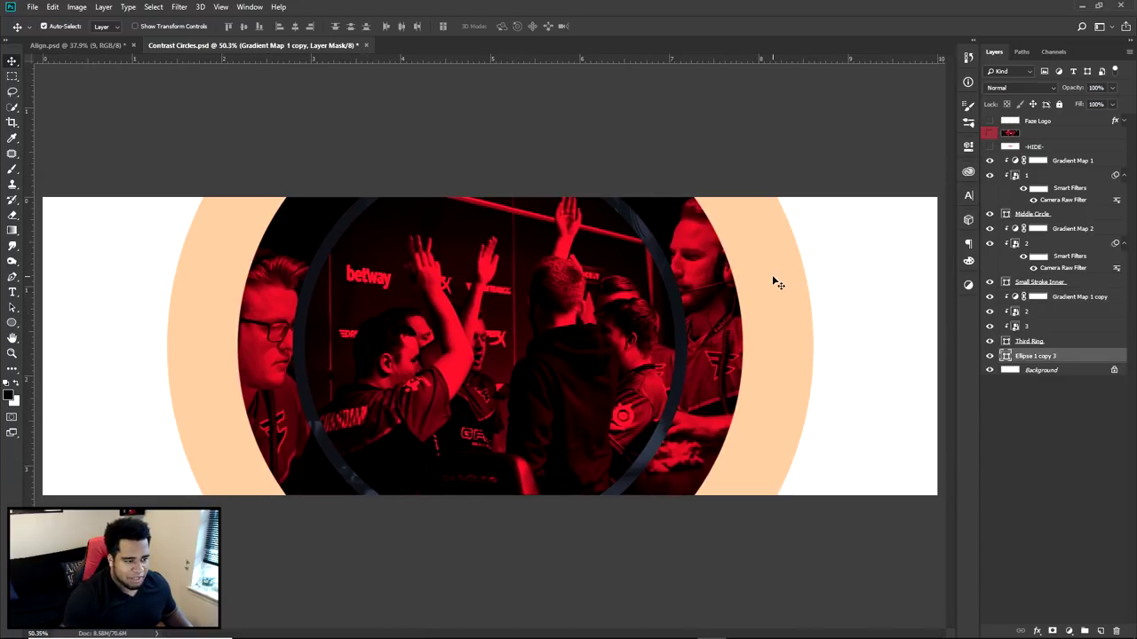
pyautogui.click(991, 356)
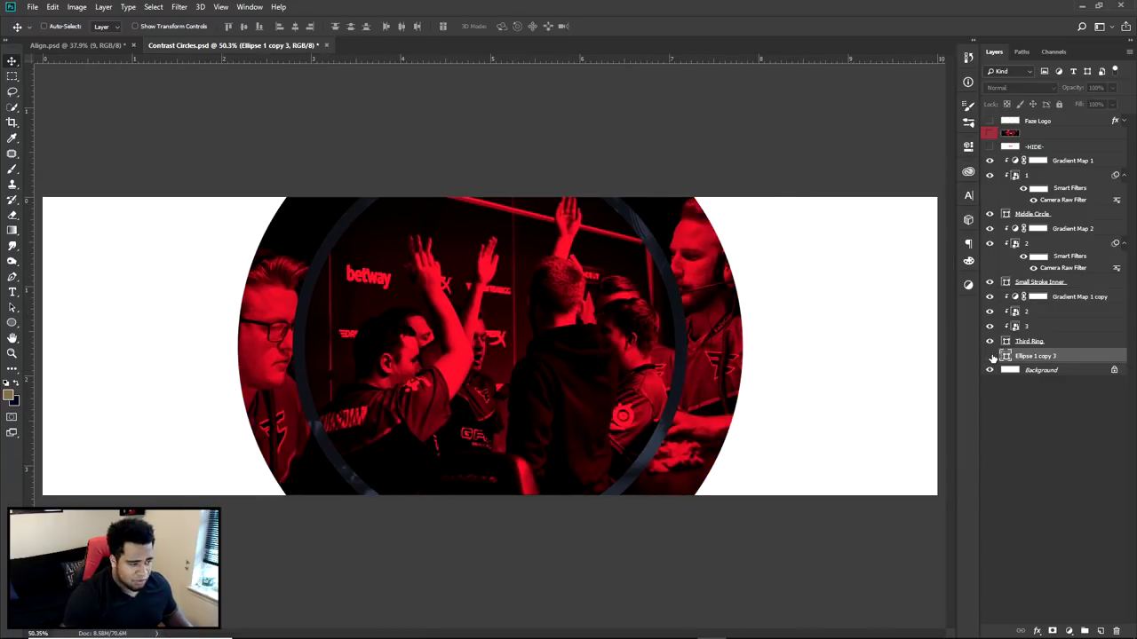
pyautogui.click(1041, 370)
pyautogui.moveTo(1136, 286); pyautogui.dragTo(870, 316)
pyautogui.press('Return')
pyautogui.moveTo(568, 344); pyautogui.dragTo(836, 345)
pyautogui.moveTo(725, 363); pyautogui.dragTo(796, 360)
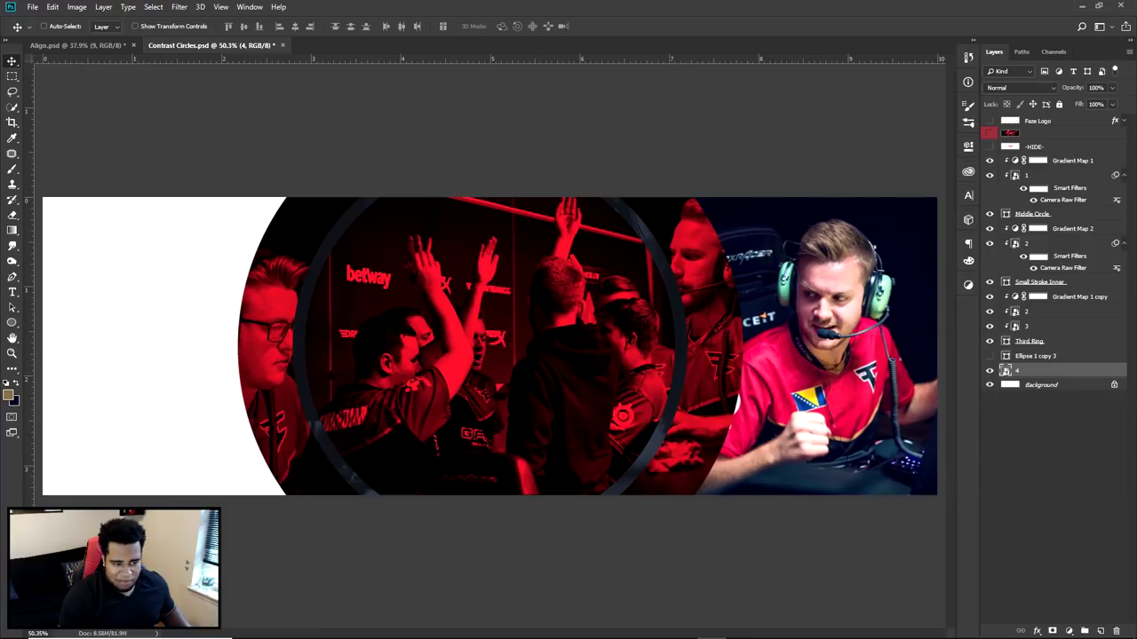
# - Place photo 5 directly above photo 4 on the left side of the header and scale it to about 35.5%
pyautogui.moveTo(759, 345); pyautogui.dragTo(276, 353)
pyautogui.press('Return')
pyautogui.moveTo(348, 362); pyautogui.dragTo(330, 364)
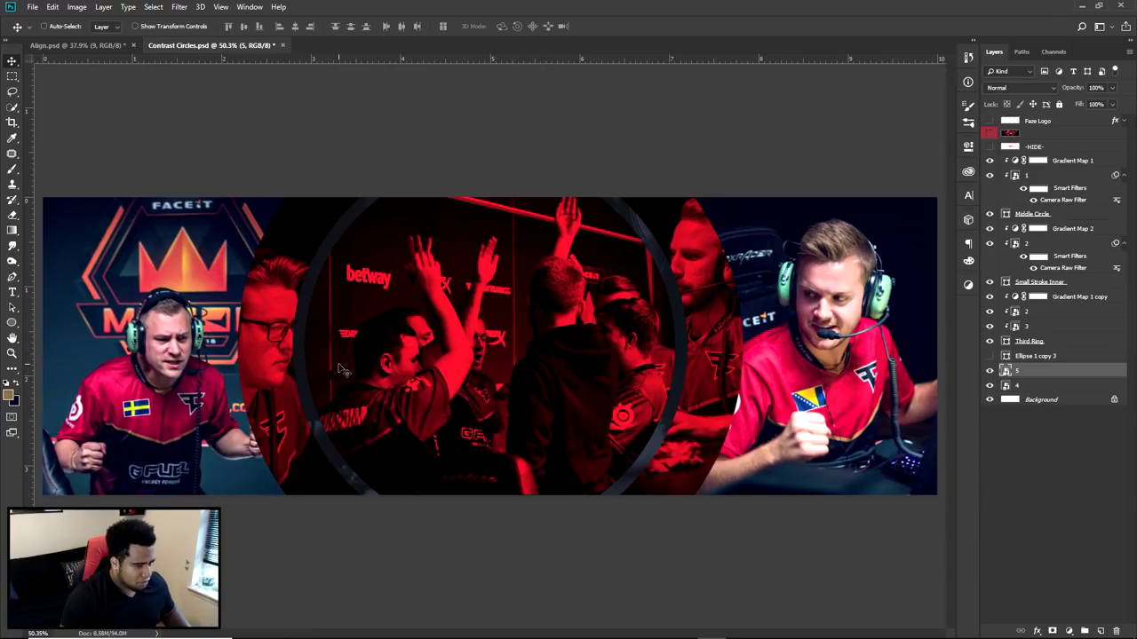
pyautogui.hotkey('ctrl', 't')
pyautogui.moveTo(378, 198); pyautogui.dragTo(421, 163)
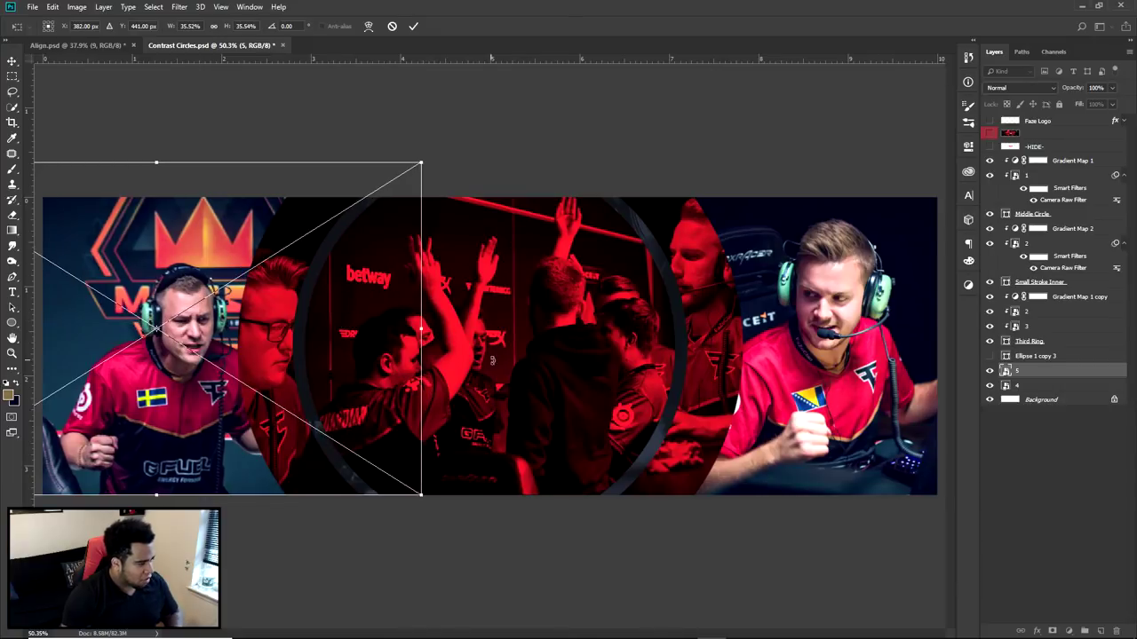
pyautogui.press('Return')
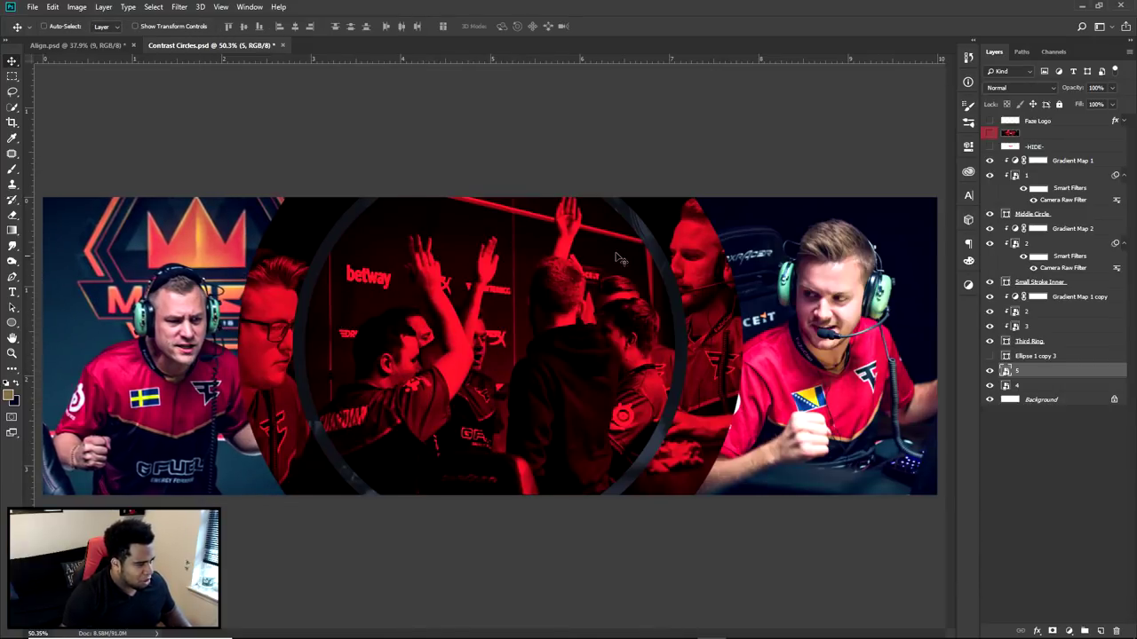
# - Apply a Camera Raw Filter with Clarity at about +28 to photo 2 in Third Ring
pyautogui.press('ctrl')
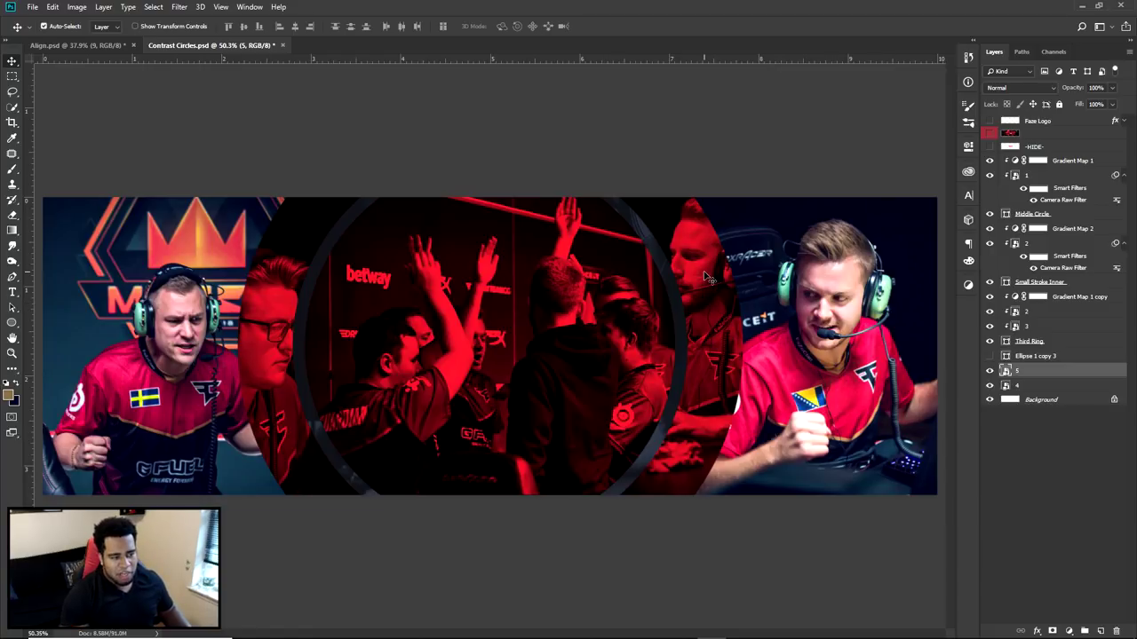
pyautogui.keyDown('ctrl'); pyautogui.click(708, 277); pyautogui.keyUp('ctrl')
pyautogui.doubleClick(1066, 313)
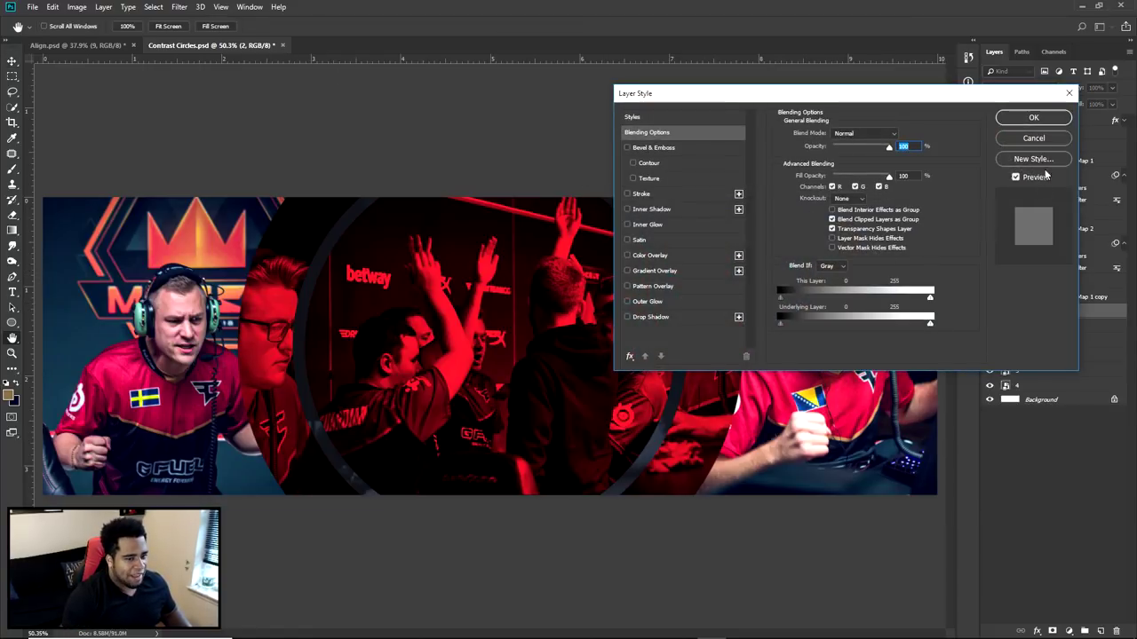
pyautogui.click(1032, 139)
pyautogui.click(178, 6)
pyautogui.click(293, 78)
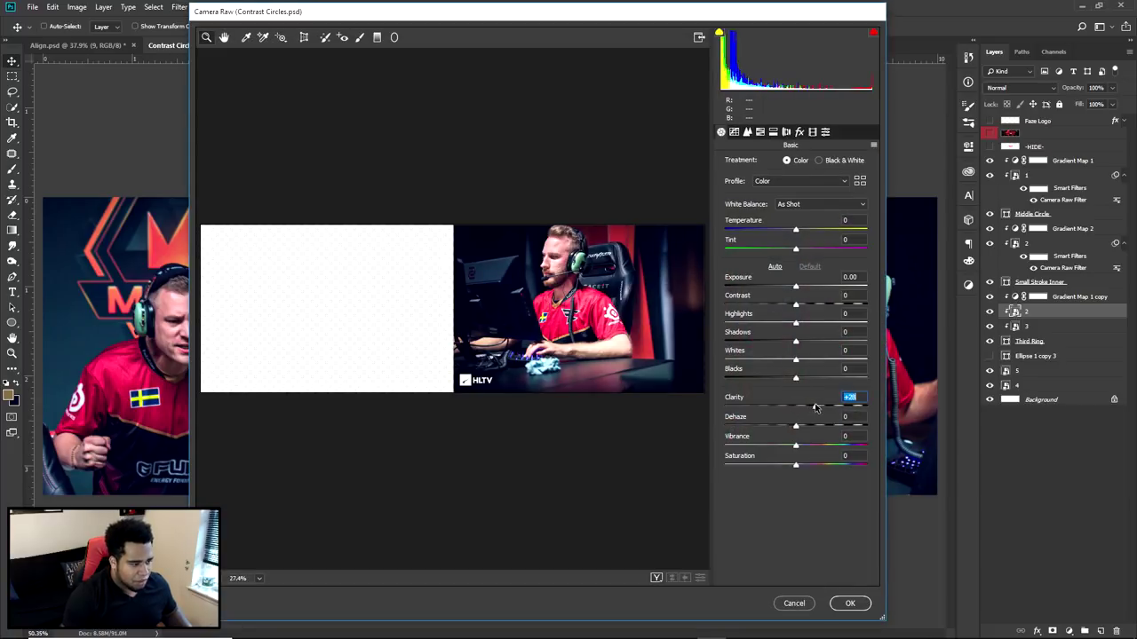
pyautogui.click(835, 604)
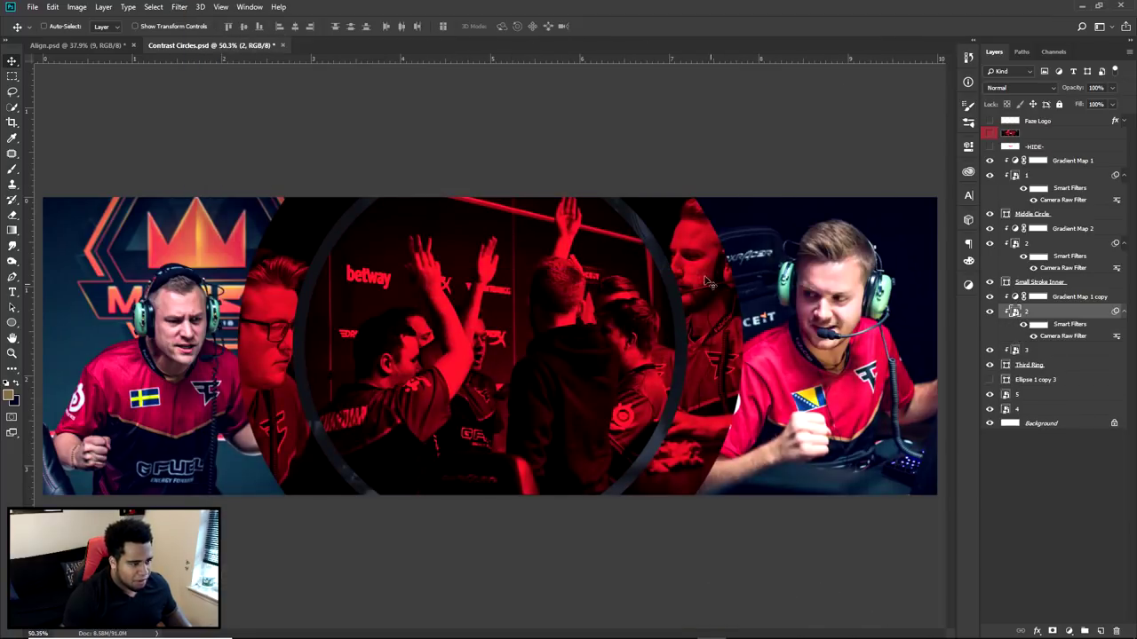
# - Apply a Camera Raw Filter with Clarity +57 to background photo 4, using the before/after comparison
pyautogui.keyDown('ctrl'); pyautogui.click(857, 308); pyautogui.keyUp('ctrl')
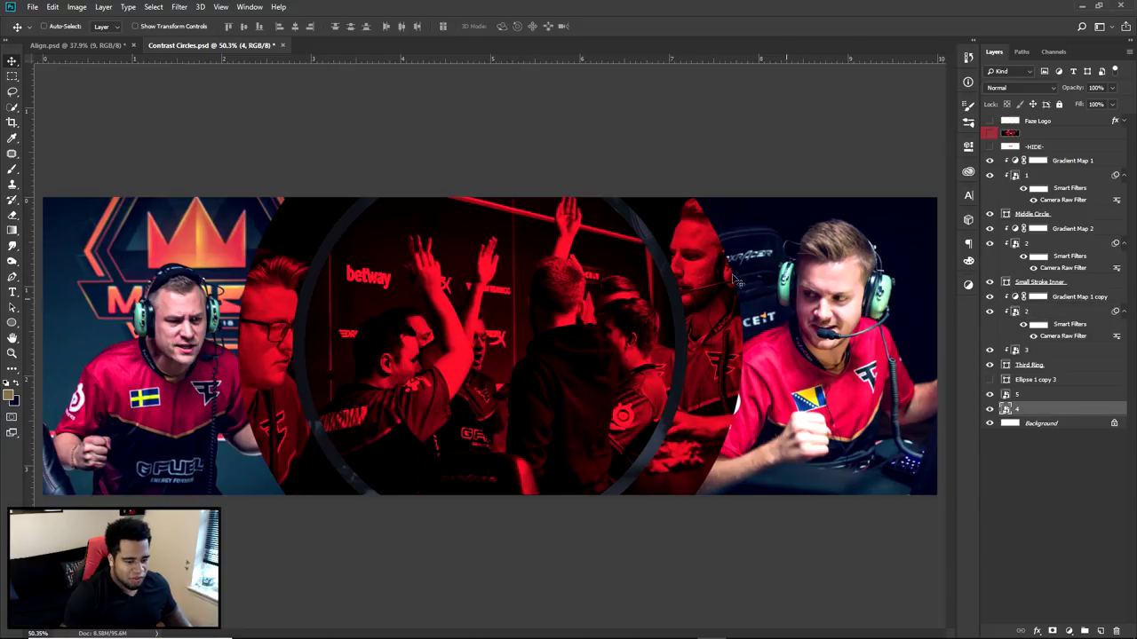
pyautogui.click(180, 7)
pyautogui.click(217, 89)
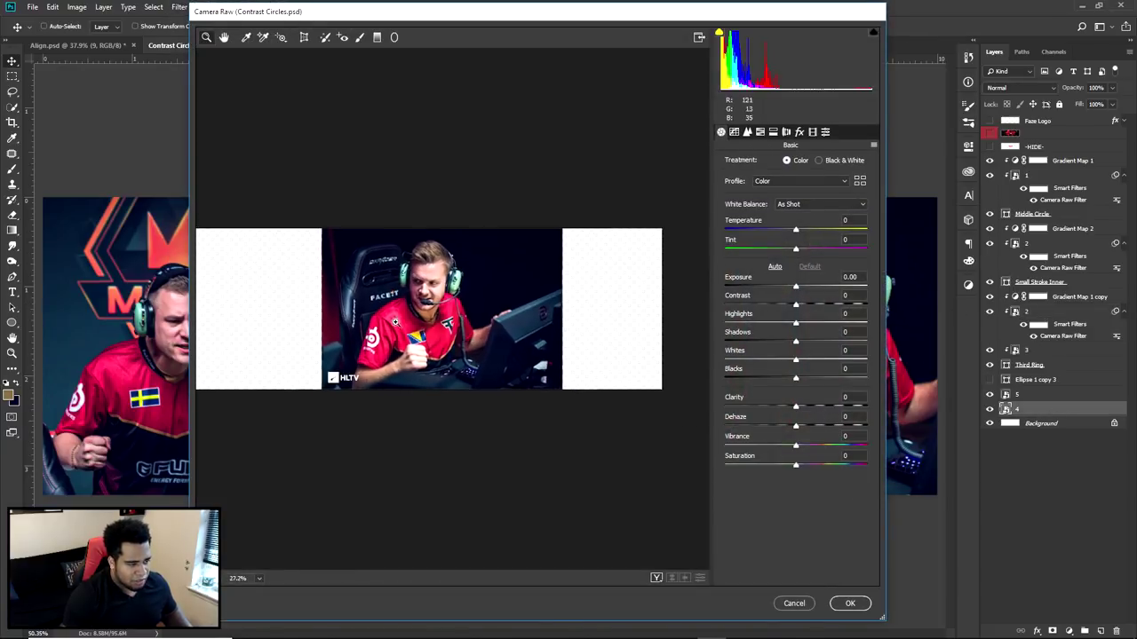
pyautogui.click(657, 578)
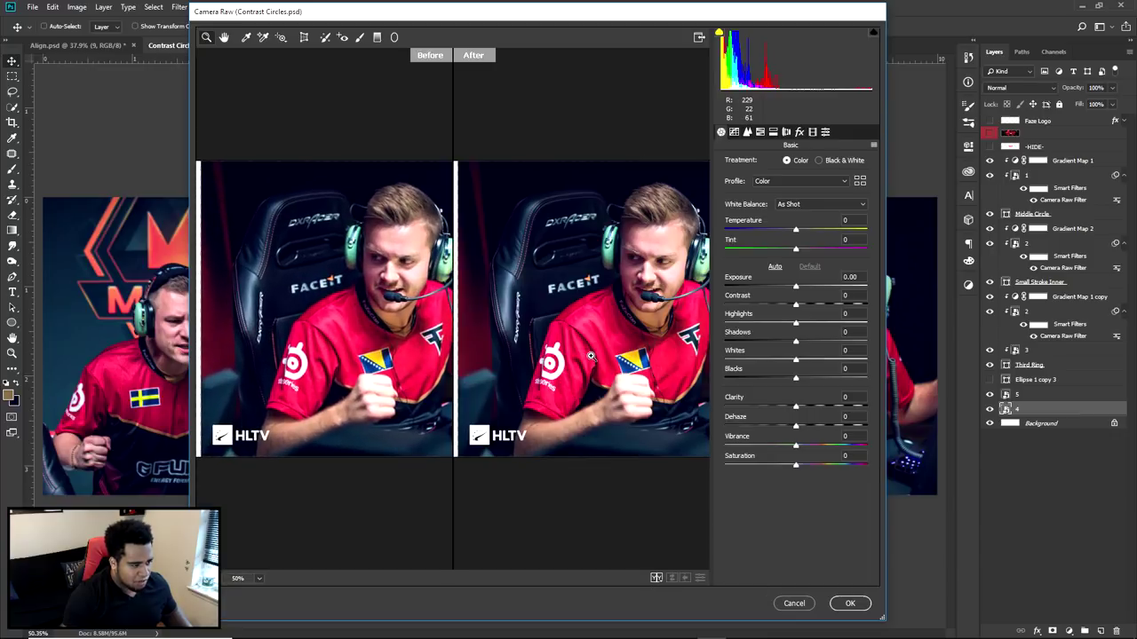
pyautogui.moveTo(811, 408); pyautogui.dragTo(835, 407)
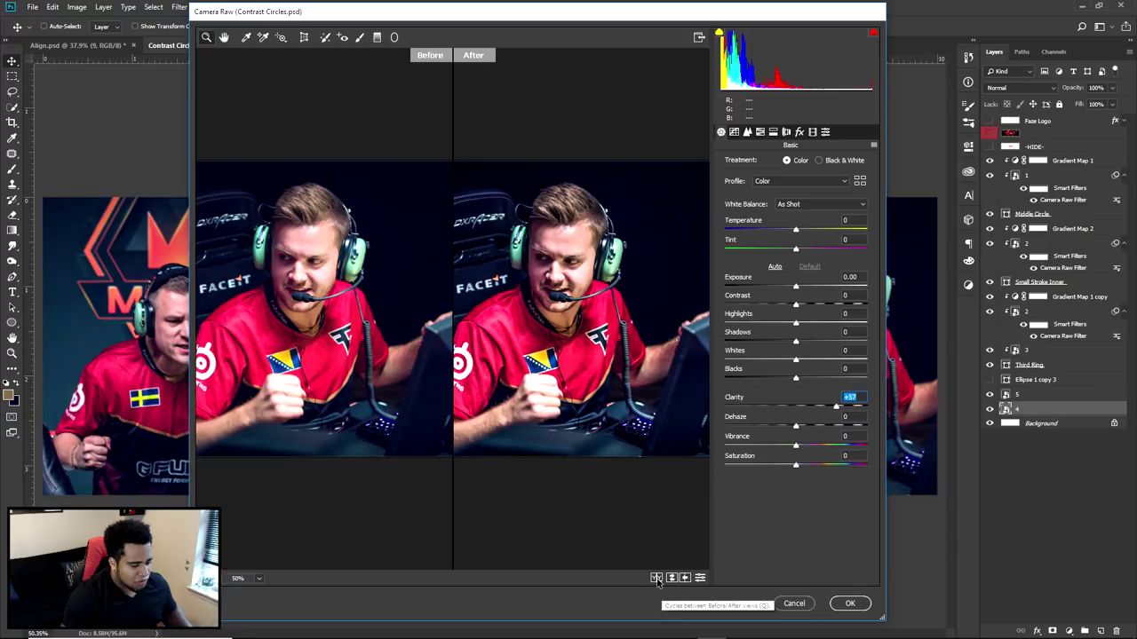
pyautogui.click(850, 603)
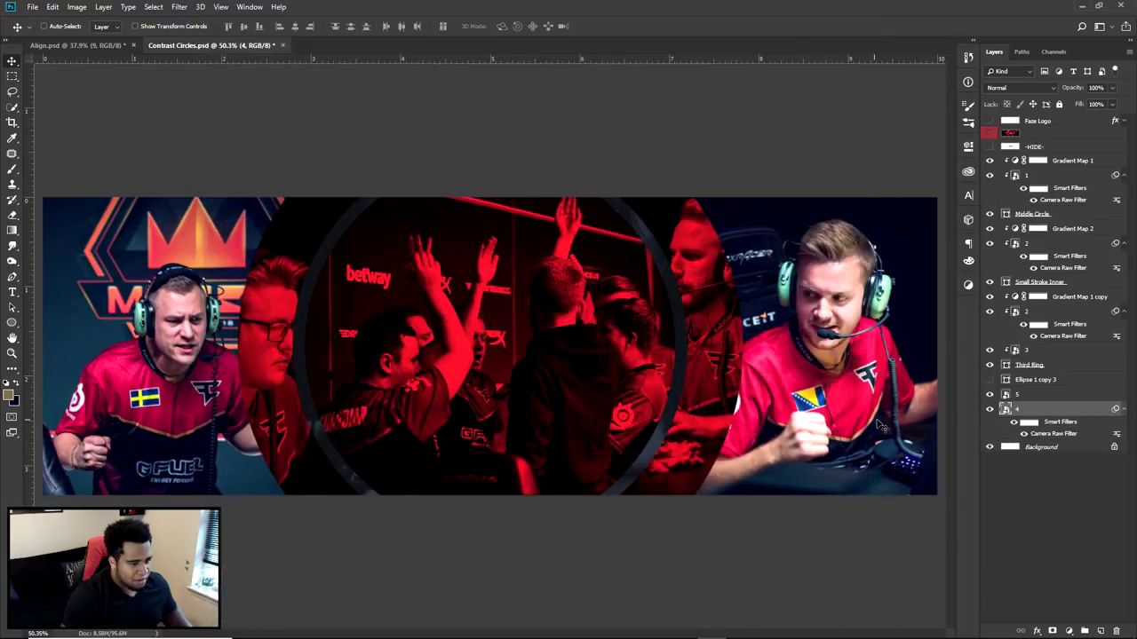
# - Apply a Camera Raw Filter with increased Clarity to background photo 5 and collapse the smart filter lists of layers 5 and 4
pyautogui.hotkey('ctrl', '0')
pyautogui.doubleClick(1048, 395)
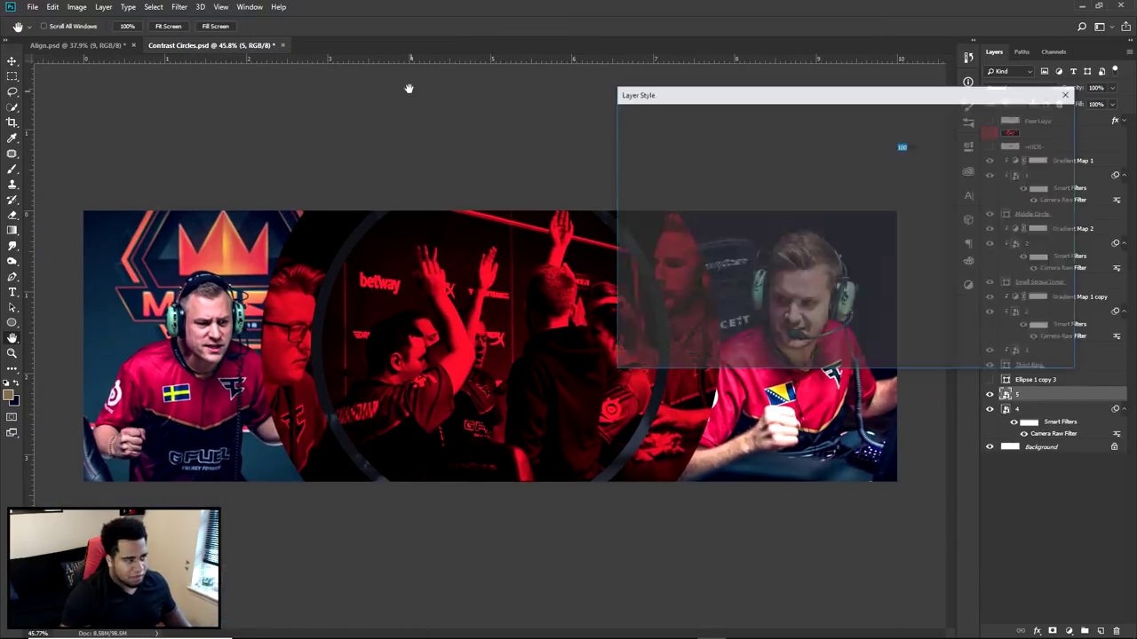
pyautogui.click(1030, 139)
pyautogui.click(178, 6)
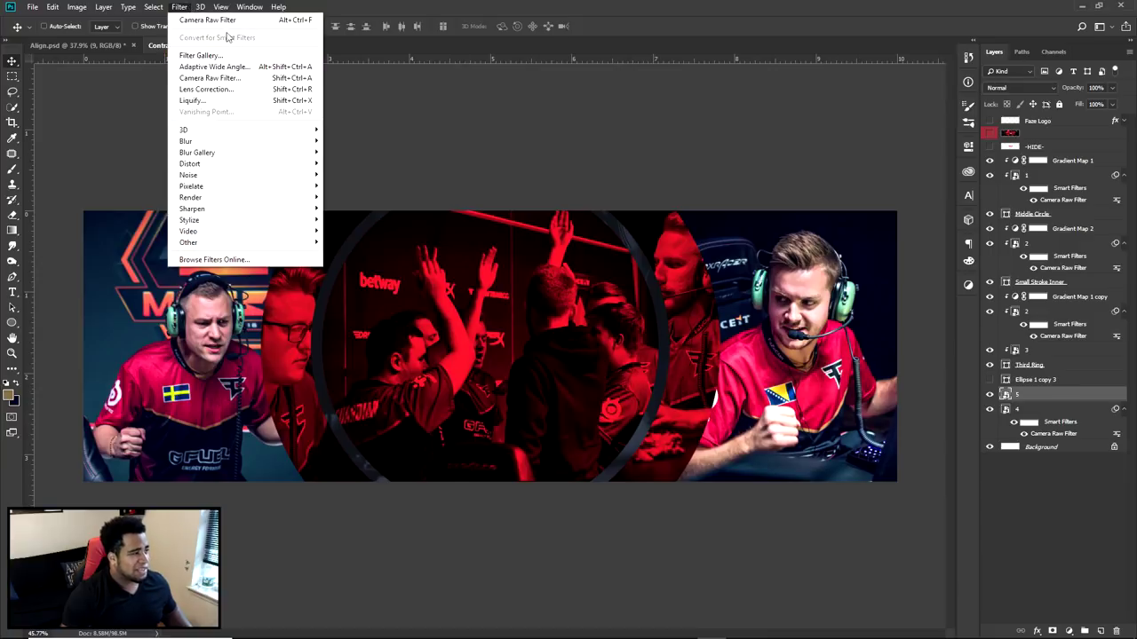
pyautogui.click(211, 79)
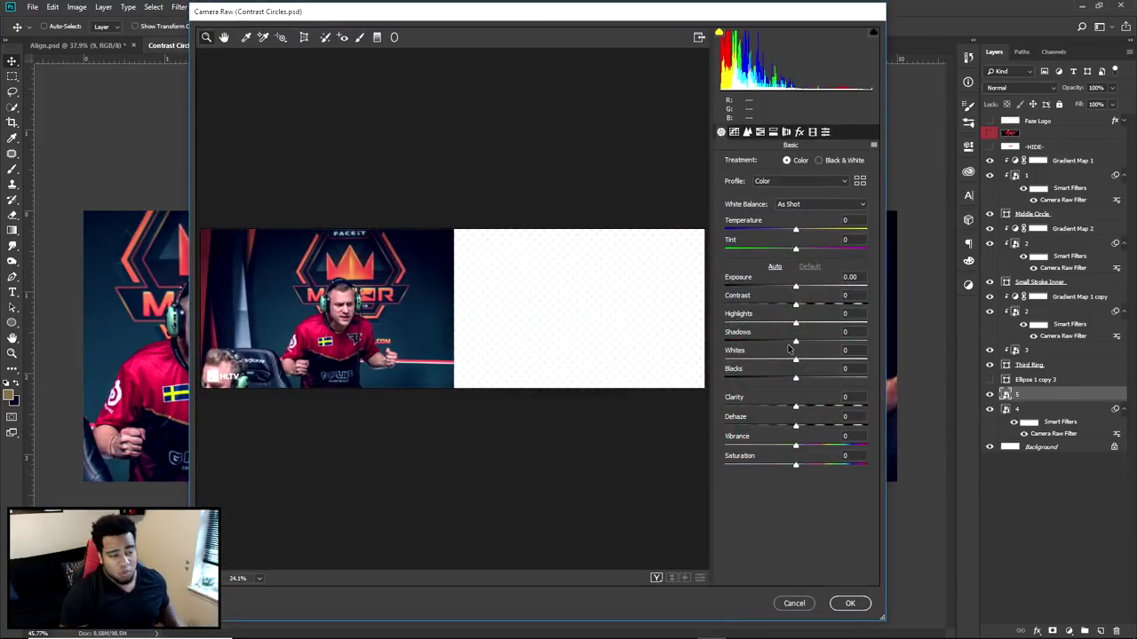
pyautogui.moveTo(811, 403); pyautogui.dragTo(824, 410)
pyautogui.click(855, 605)
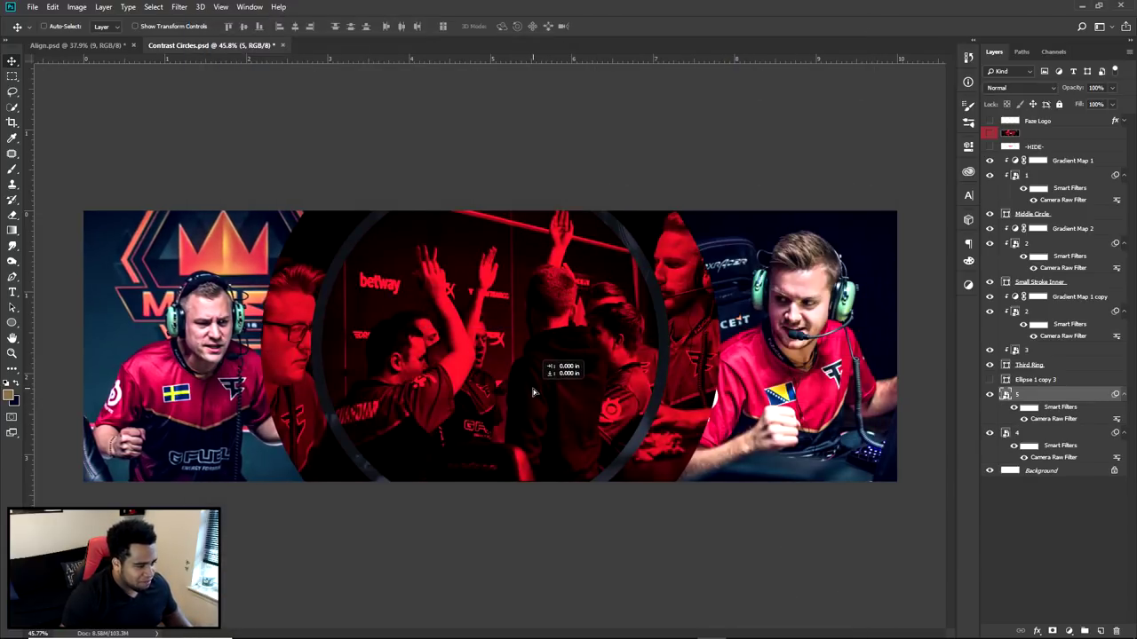
pyautogui.click(1124, 396)
pyautogui.click(1124, 409)
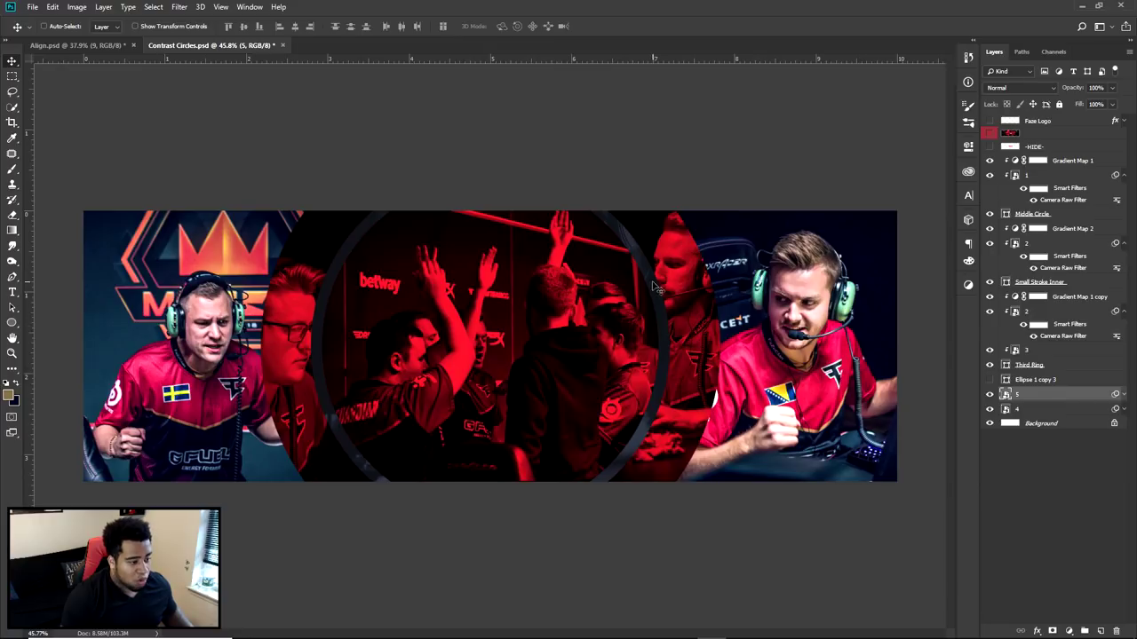
# - Duplicate the navy Gradient Map 2 adjustment to directly above background photos 5 and 4
pyautogui.click(1013, 244)
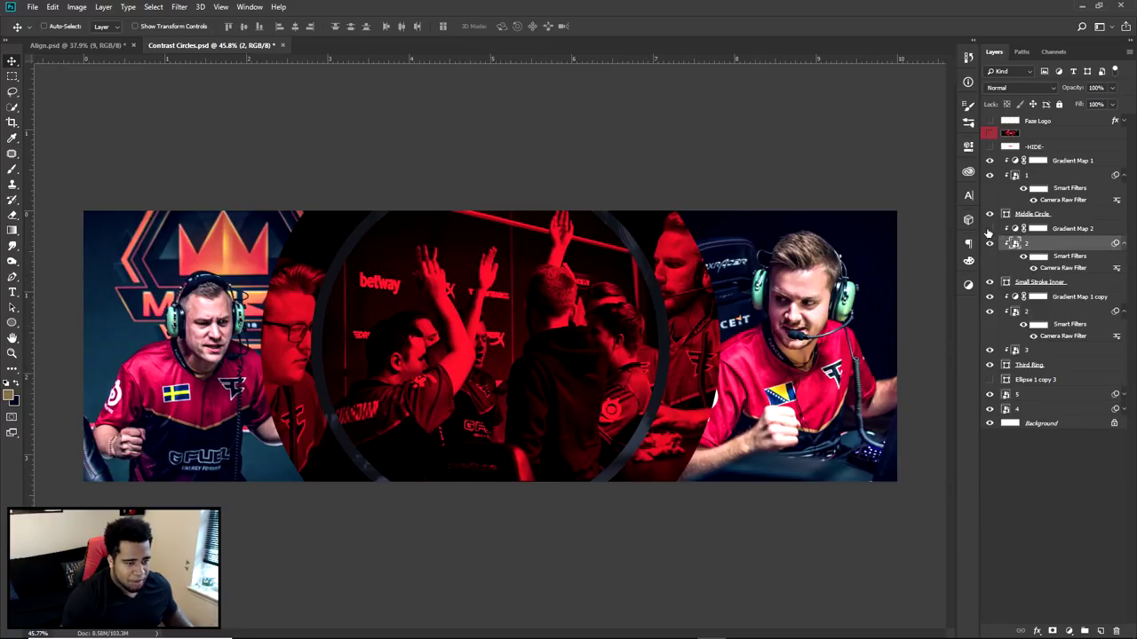
pyautogui.click(1084, 229)
pyautogui.keyDown('alt'); pyautogui.moveTo(1077, 230); pyautogui.dragTo(1066, 388); pyautogui.keyUp('alt')
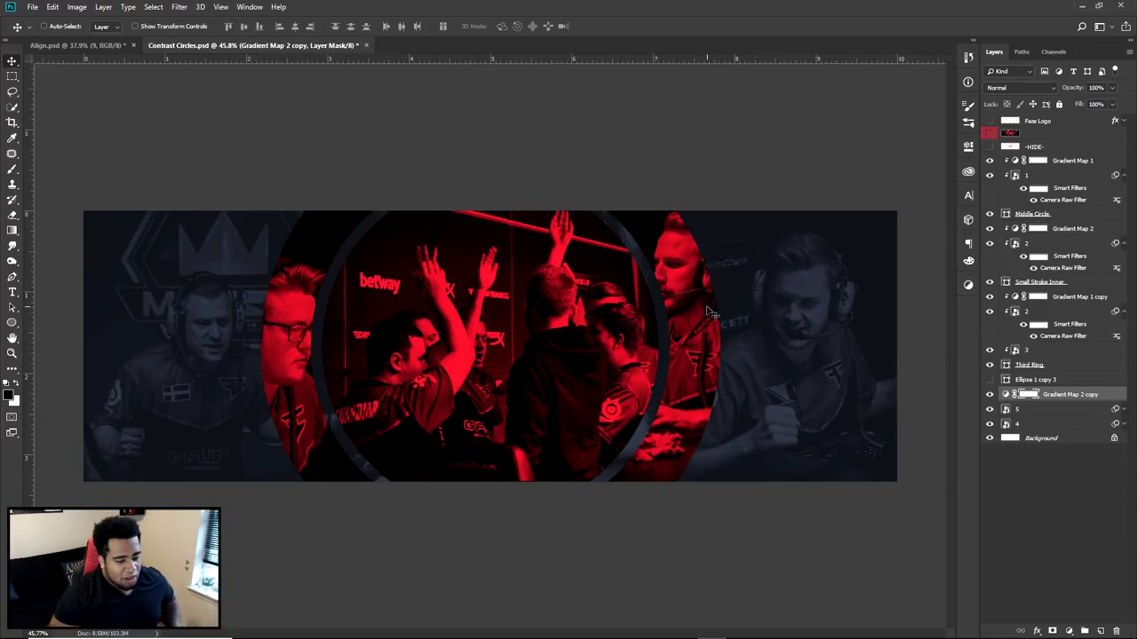
# - Darken the dark color stop of the Gradient Map 2 copy to near-black #040405
pyautogui.doubleClick(1012, 394)
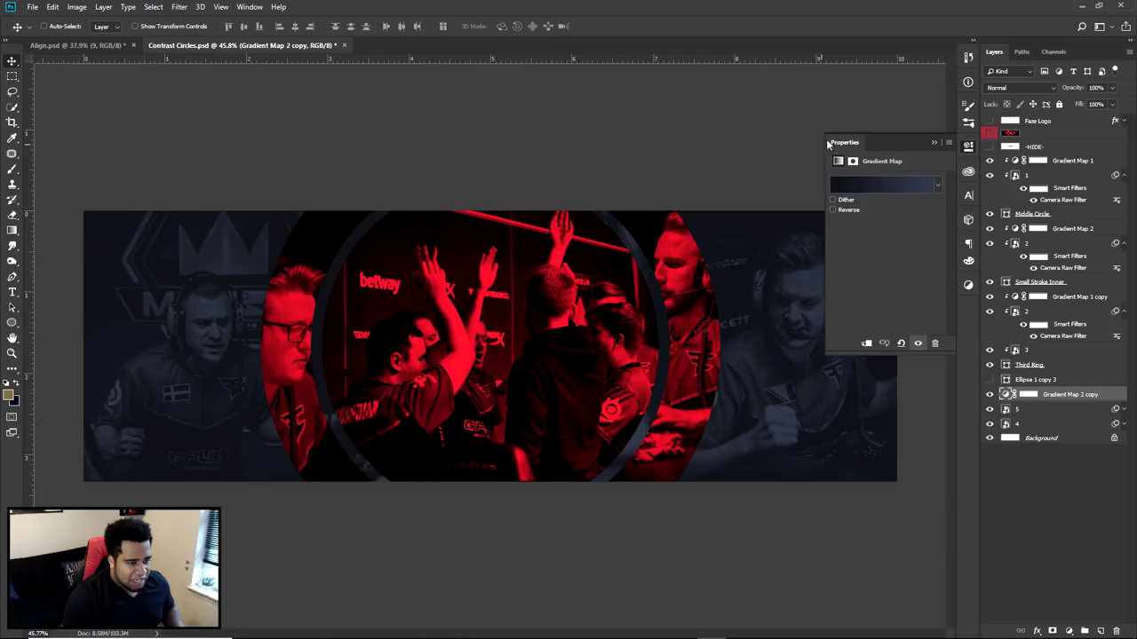
pyautogui.click(863, 185)
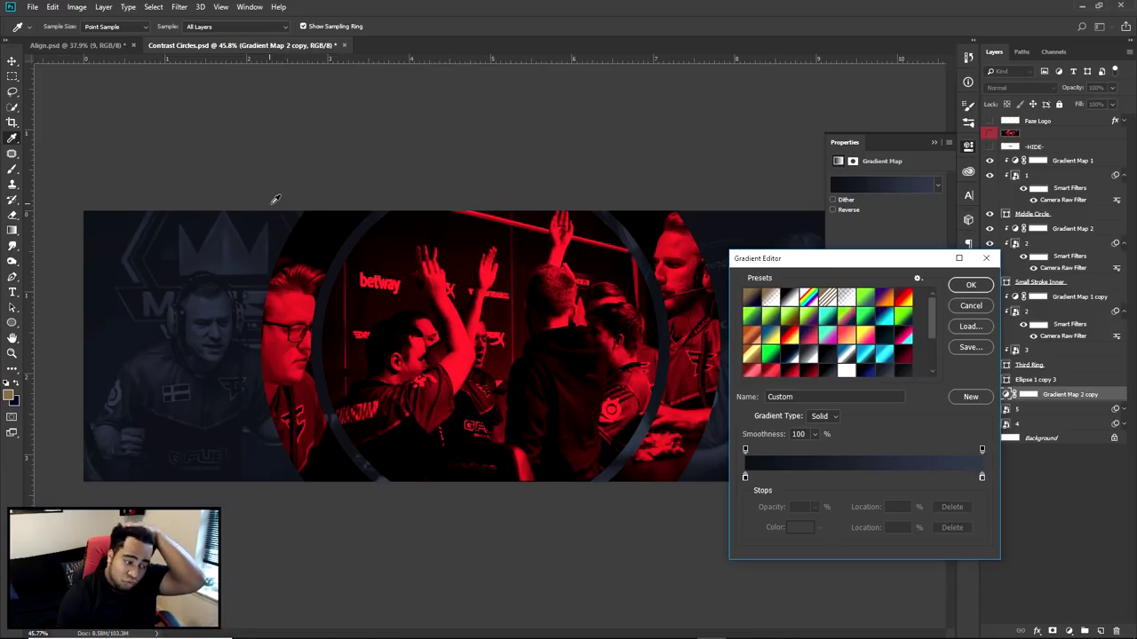
pyautogui.doubleClick(746, 477)
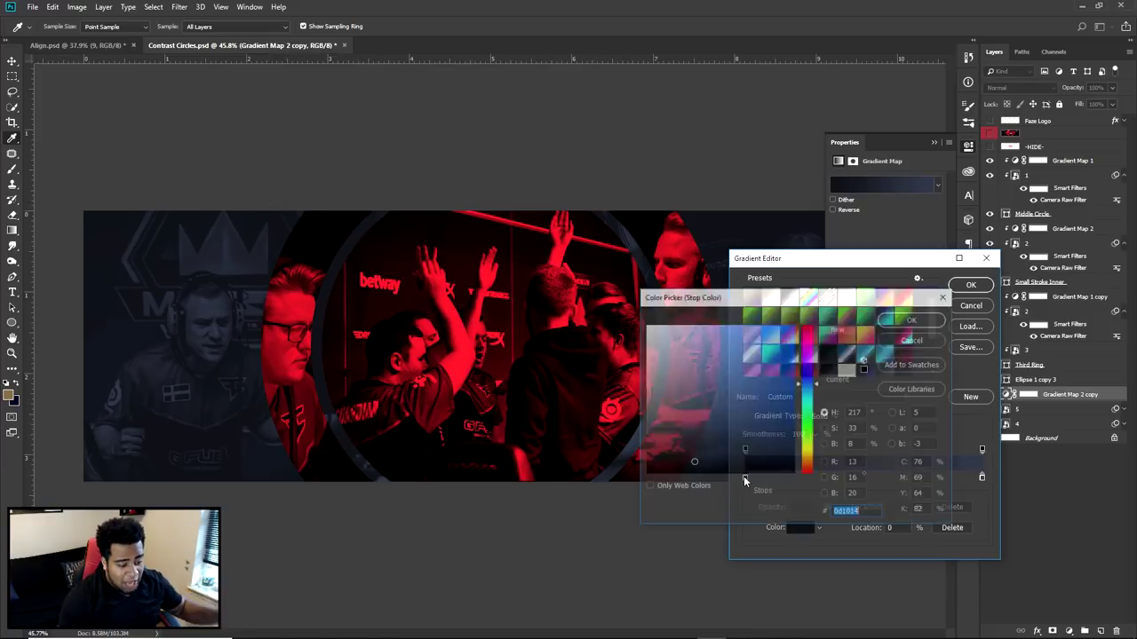
pyautogui.moveTo(698, 467); pyautogui.dragTo(684, 469)
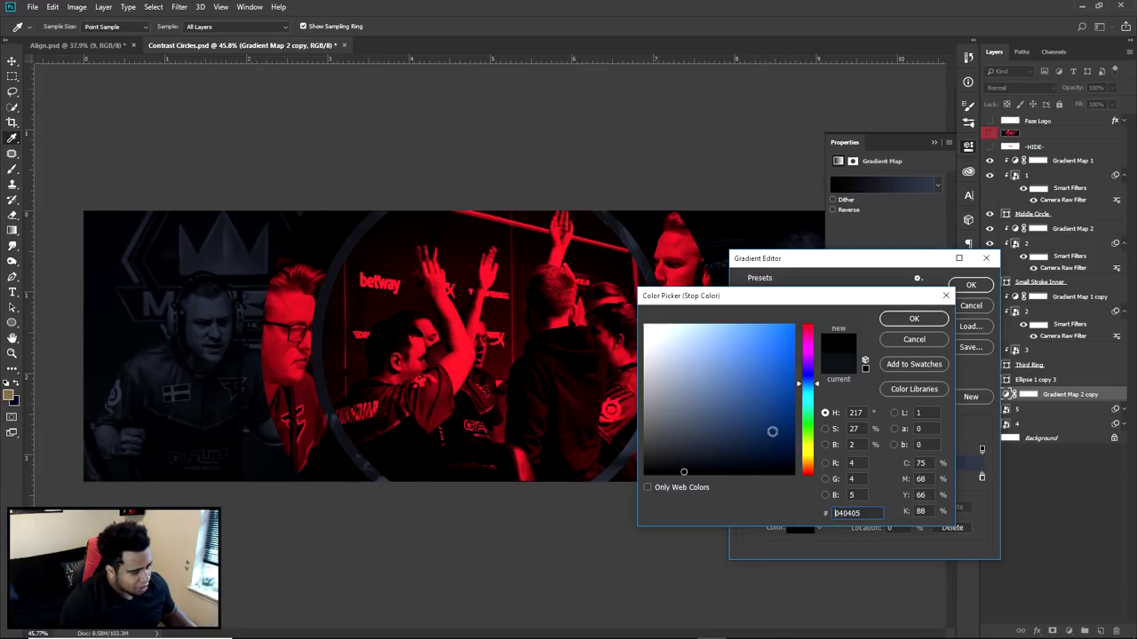
pyautogui.moveTo(874, 513); pyautogui.dragTo(808, 509)
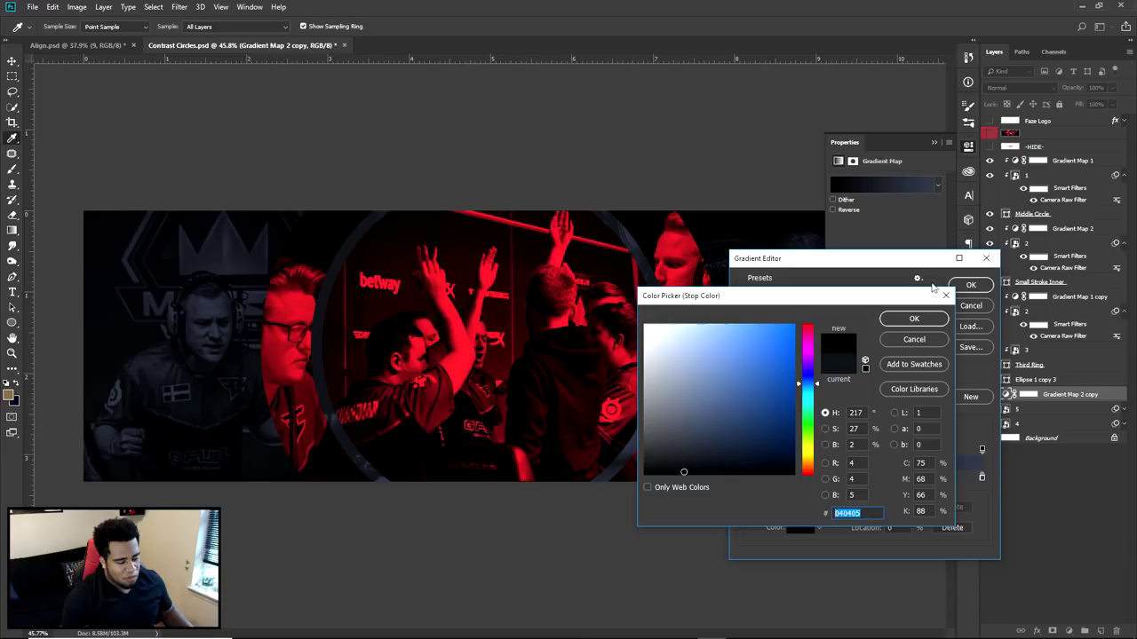
pyautogui.click(914, 318)
pyautogui.click(971, 284)
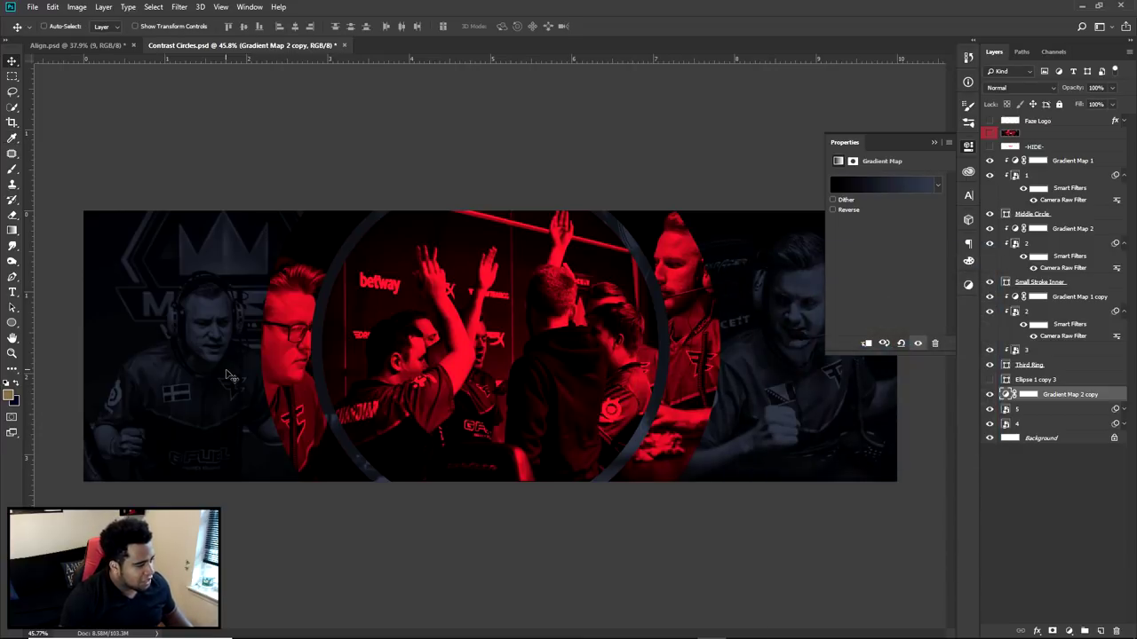
pyautogui.click(968, 148)
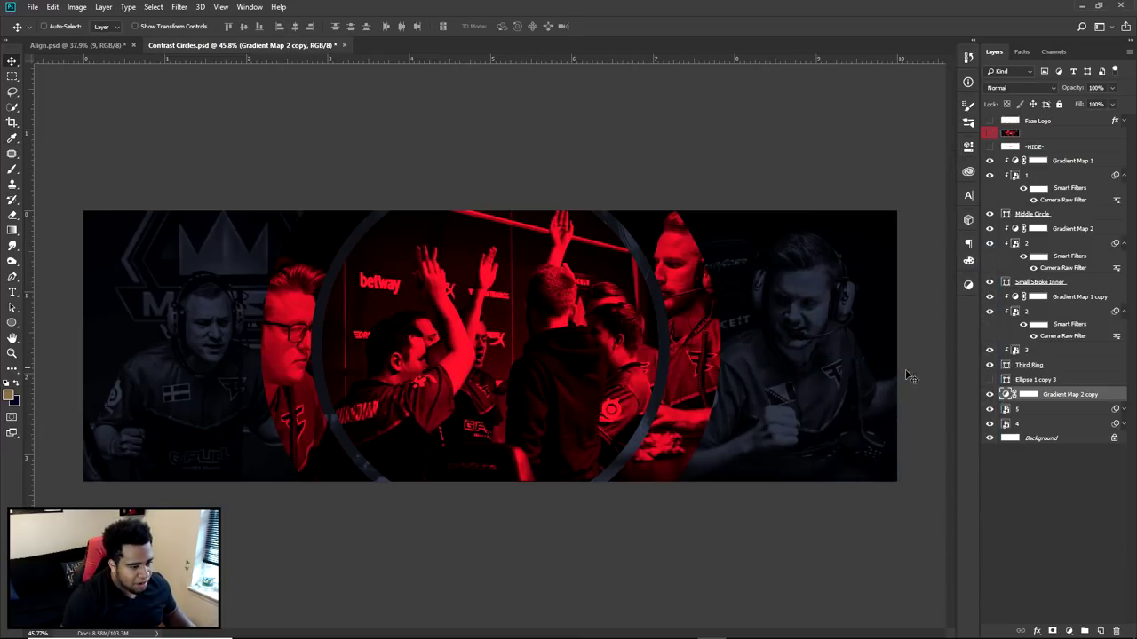
# - Undo and restore the darkened gradient stop to compare the background photos before and after, then inspect the left player closely
pyautogui.hotkey('ctrl', 'z')
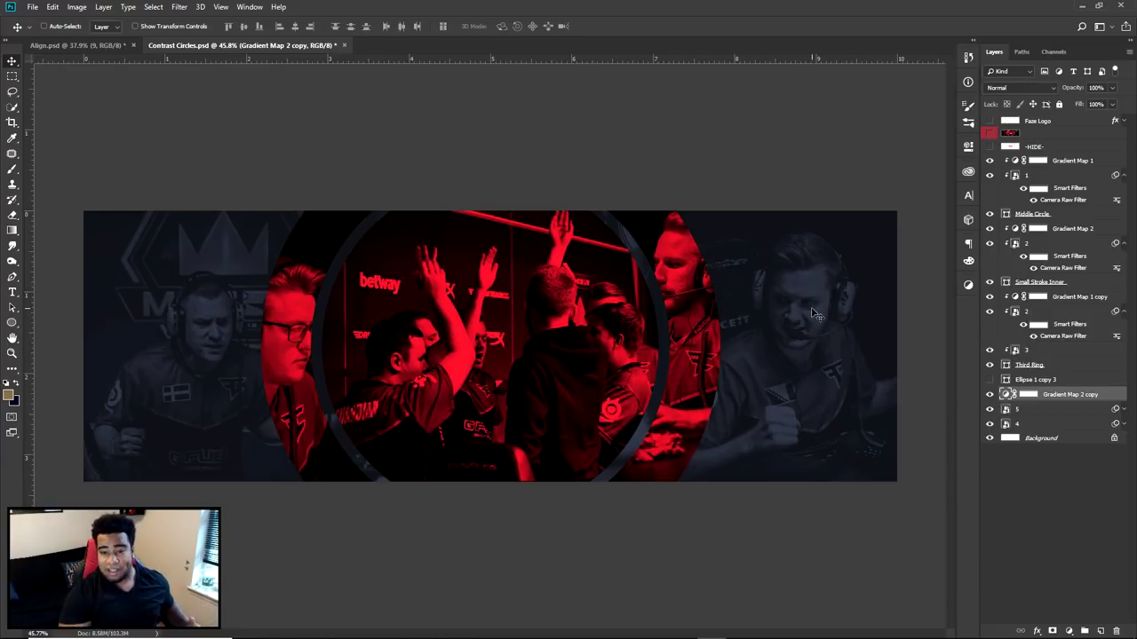
pyautogui.hotkey('ctrl', 'z')
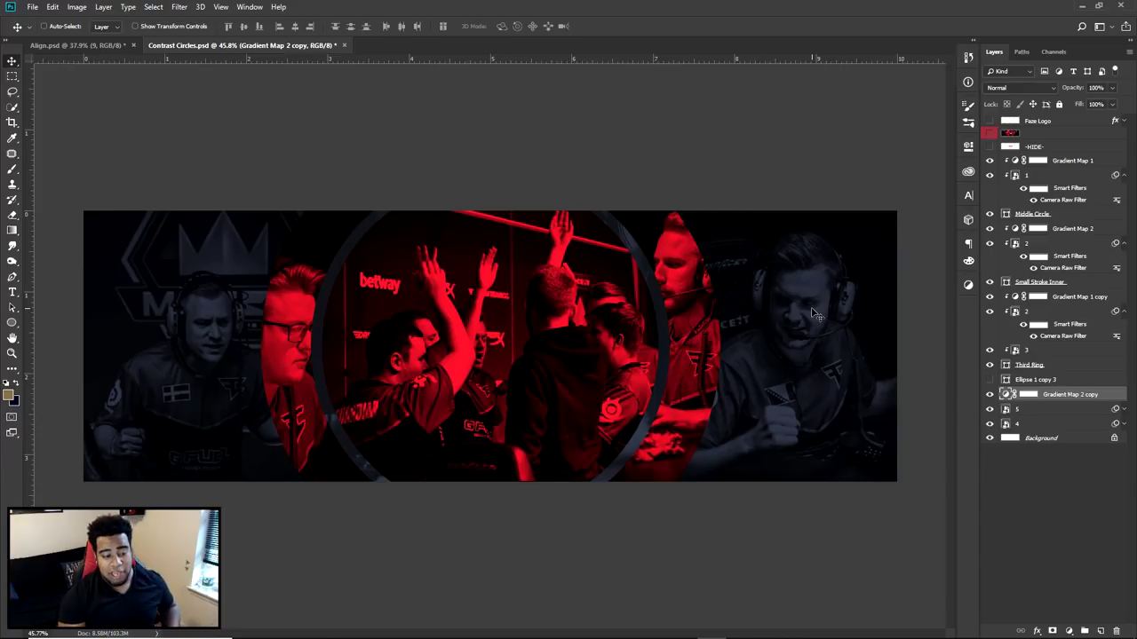
pyautogui.scroll(3, 164, 369)
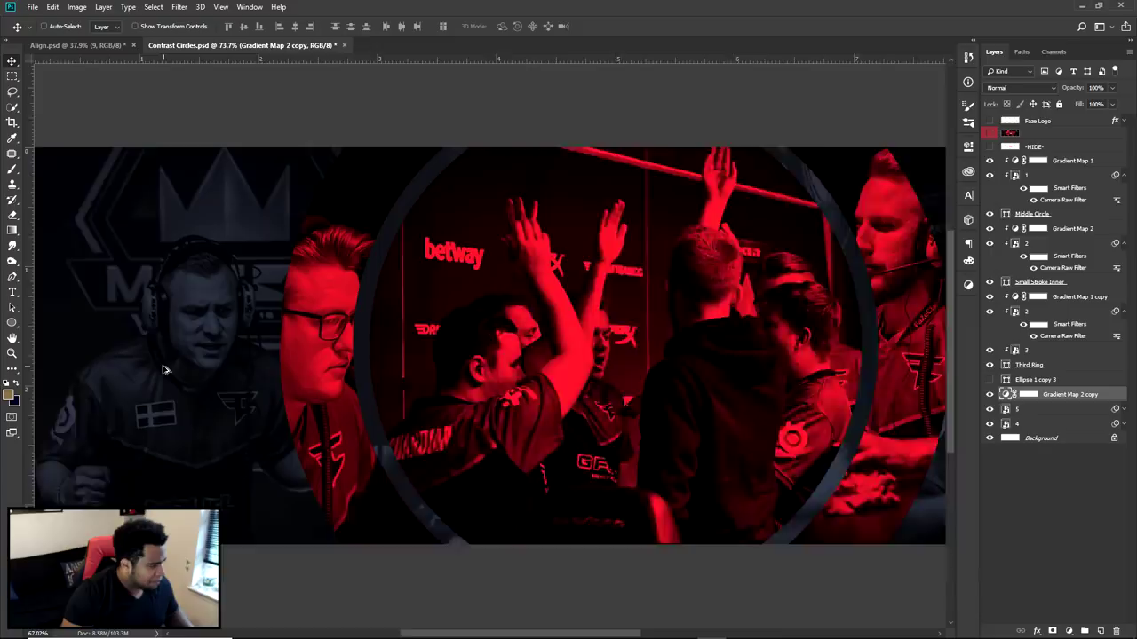
# - Edit the Camera Raw smart filter of background photo 5, setting Blacks to -44 and Dehaze to +25
pyautogui.scroll(-3, 163, 369)
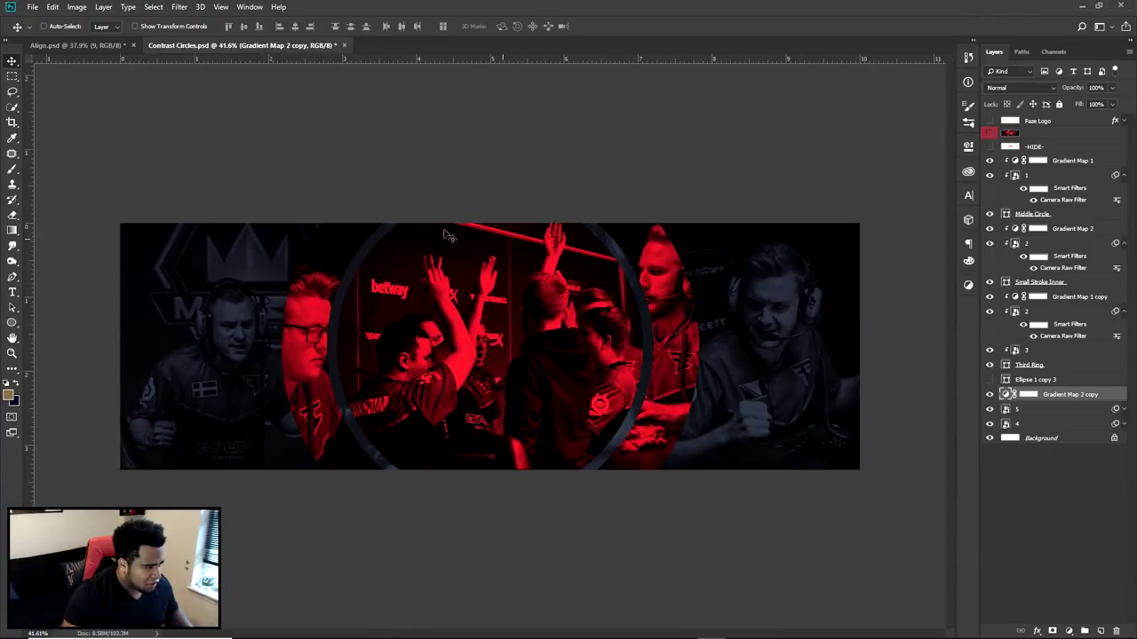
pyautogui.keyDown('ctrl'); pyautogui.click(453, 283); pyautogui.keyUp('ctrl')
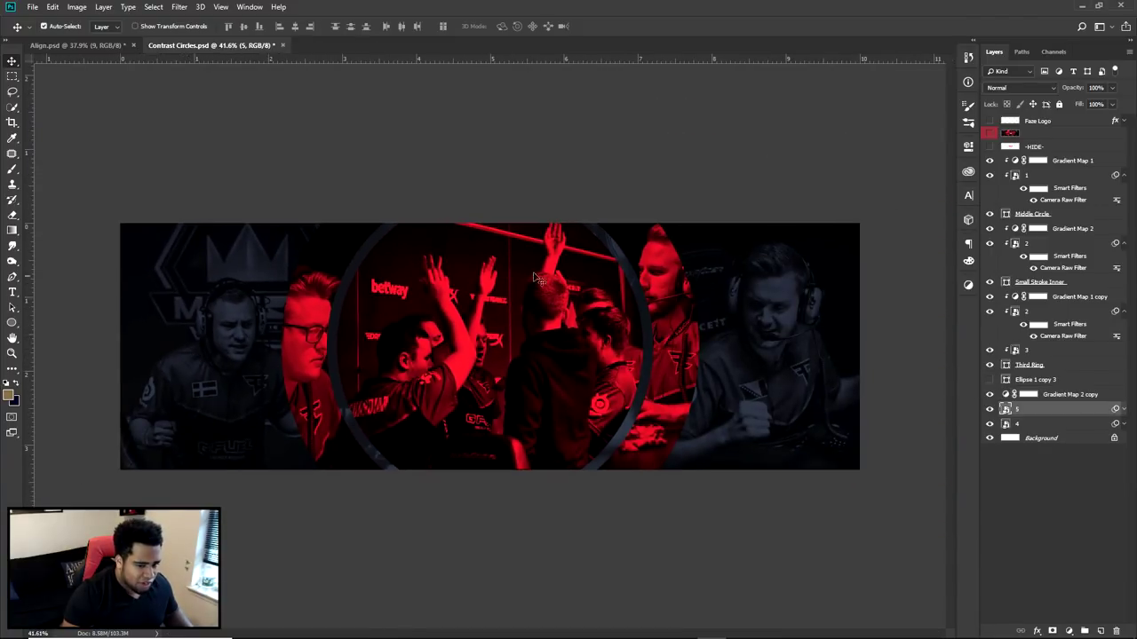
pyautogui.click(1123, 409)
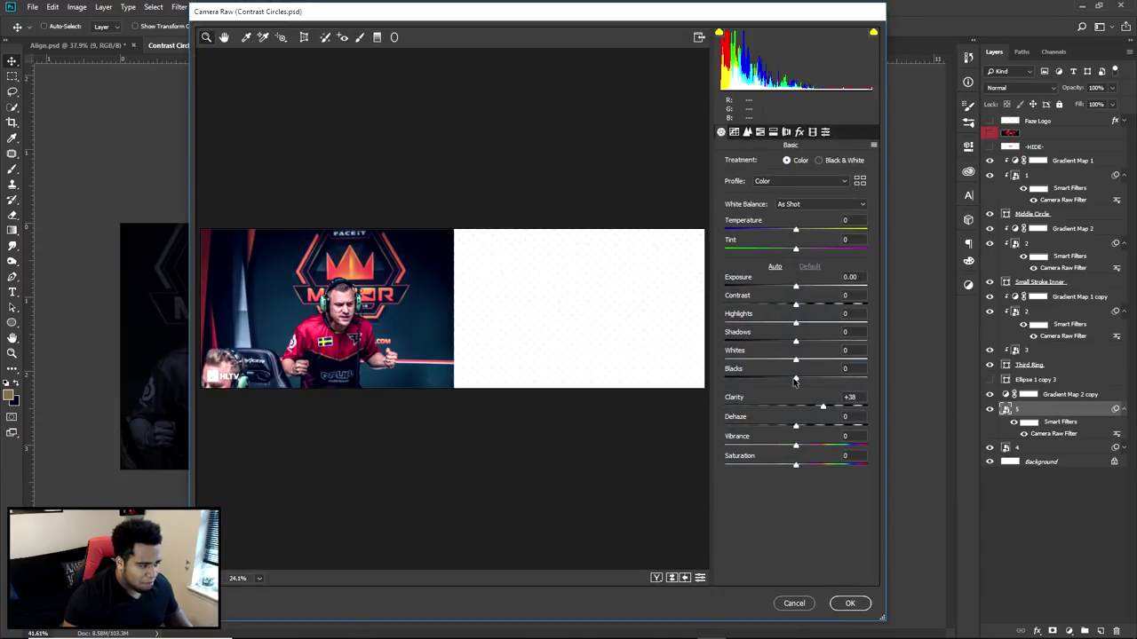
pyautogui.click(848, 603)
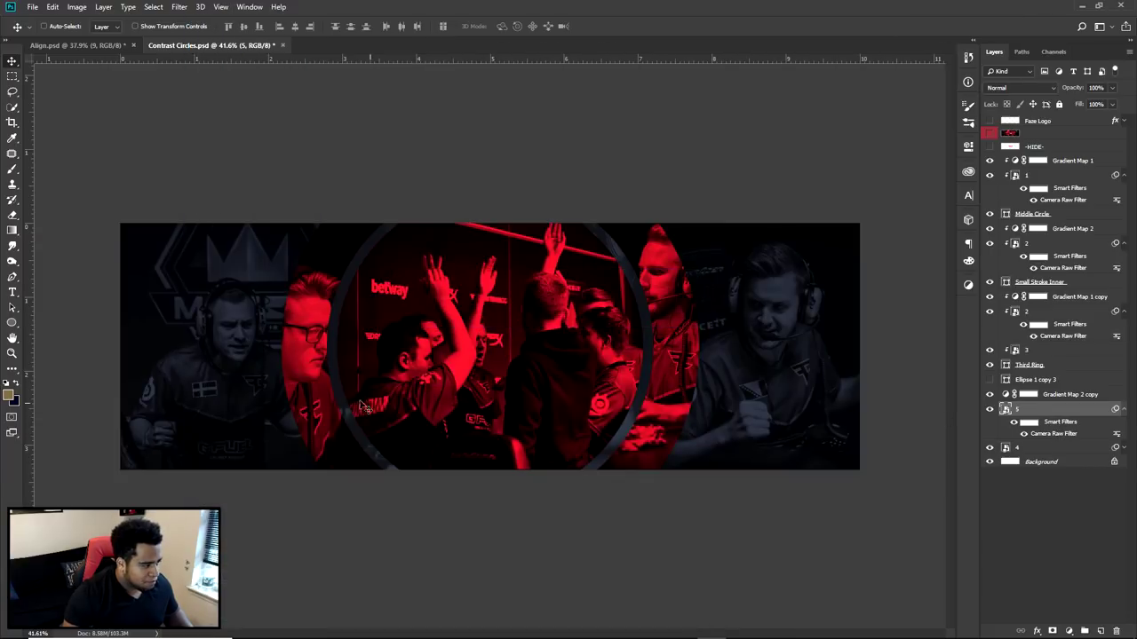
pyautogui.doubleClick(1053, 433)
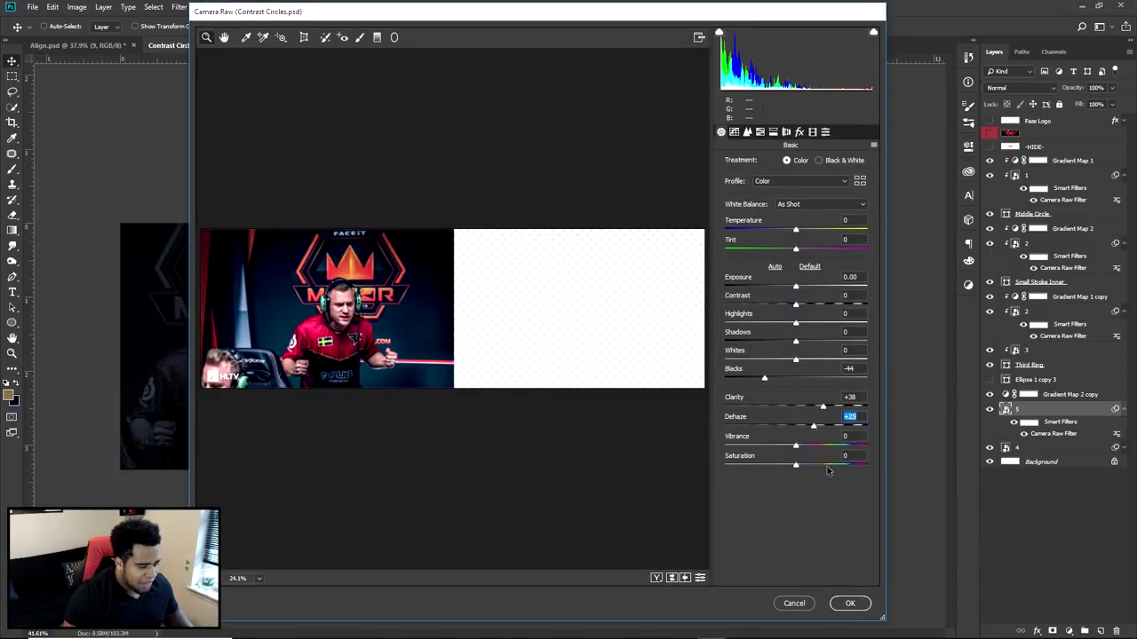
pyautogui.click(850, 602)
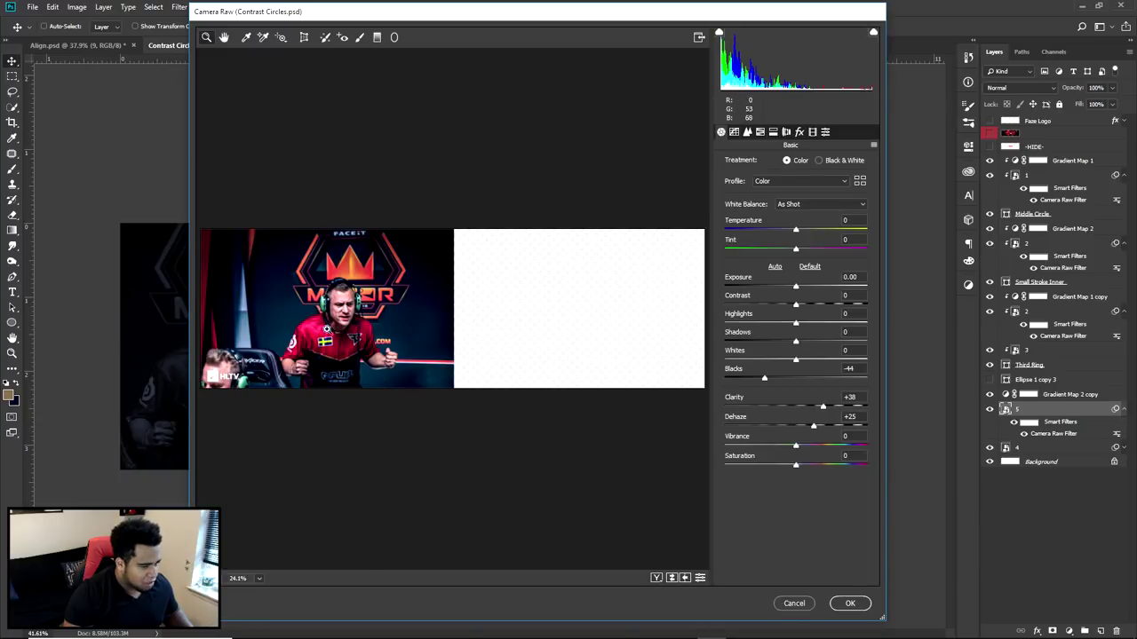
# - Check the player up close in the Camera Raw preview, raise the Whites of background photo 5, and apply the filter
pyautogui.click(320, 328)
pyautogui.moveTo(320, 328); pyautogui.dragTo(578, 320)
pyautogui.moveTo(693, 271); pyautogui.dragTo(132, 353)
pyautogui.moveTo(697, 295); pyautogui.dragTo(276, 474)
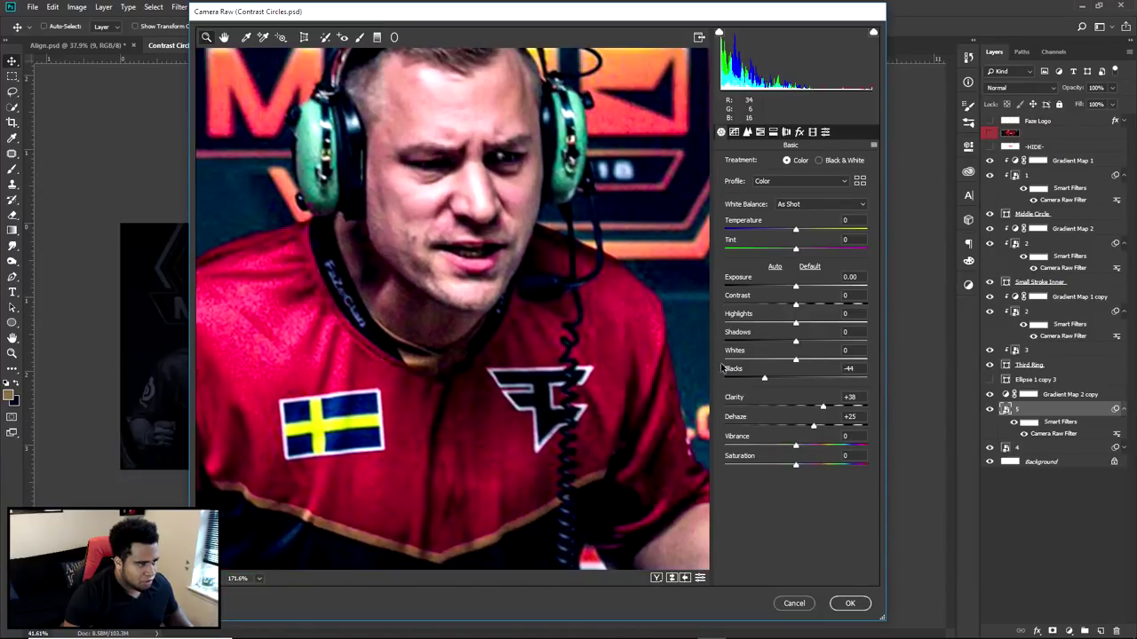
pyautogui.click(826, 360)
pyautogui.click(853, 604)
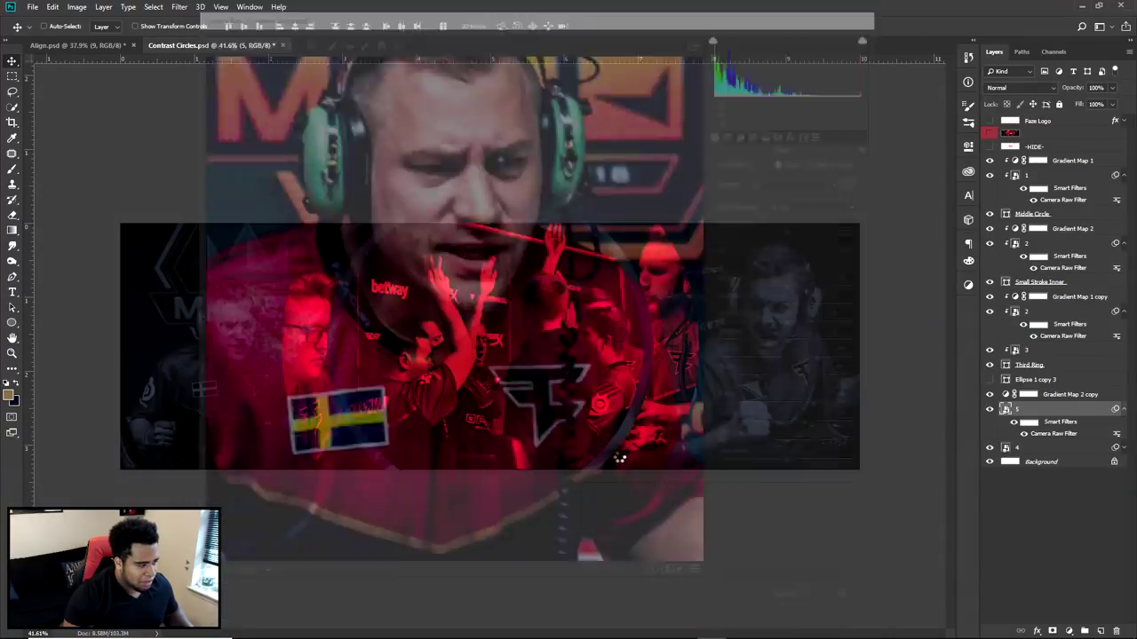
pyautogui.scroll(-2, 683, 334)
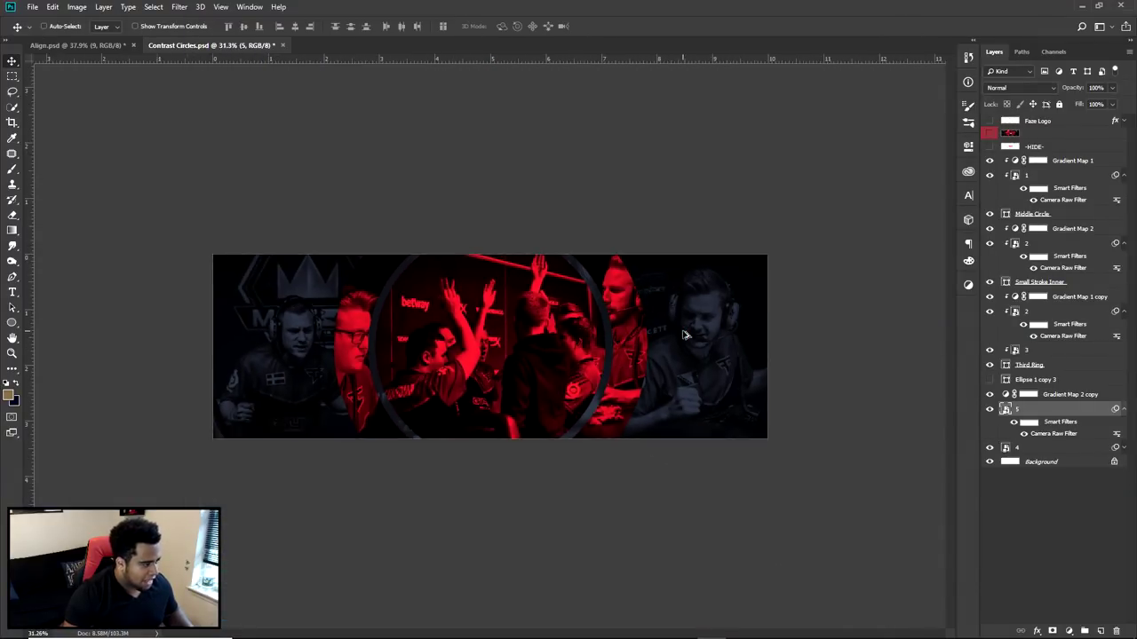
pyautogui.scroll(1, 593, 347)
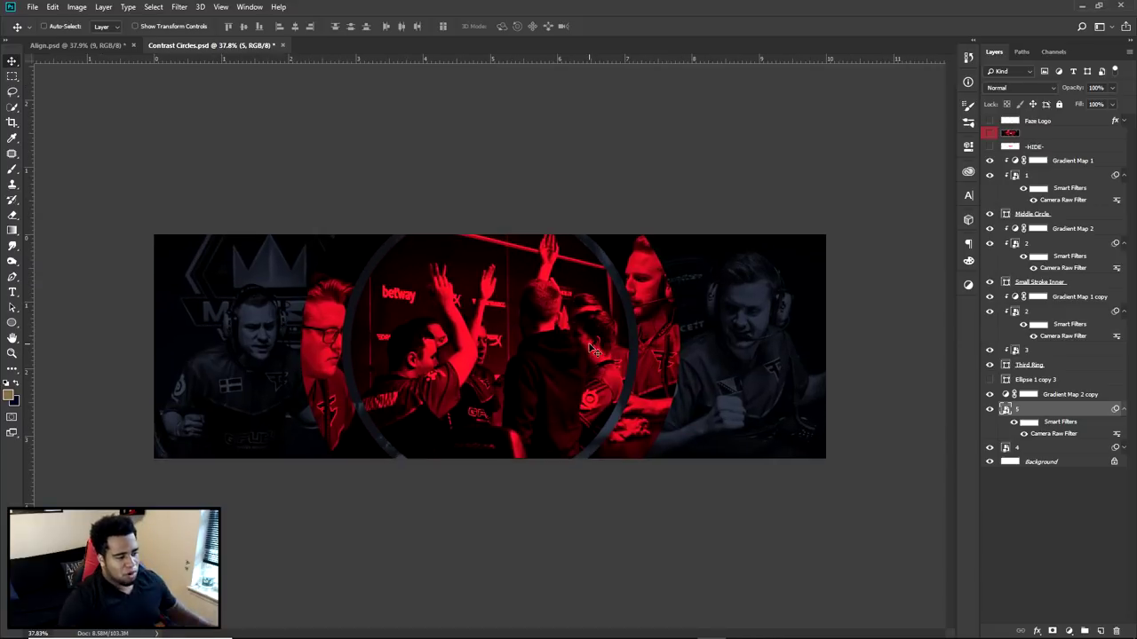
# - Compare the background photos with and without Gradient Map 2 copy, and look through the gradient presets without changing its gradient
pyautogui.click(989, 395)
pyautogui.click(989, 395)
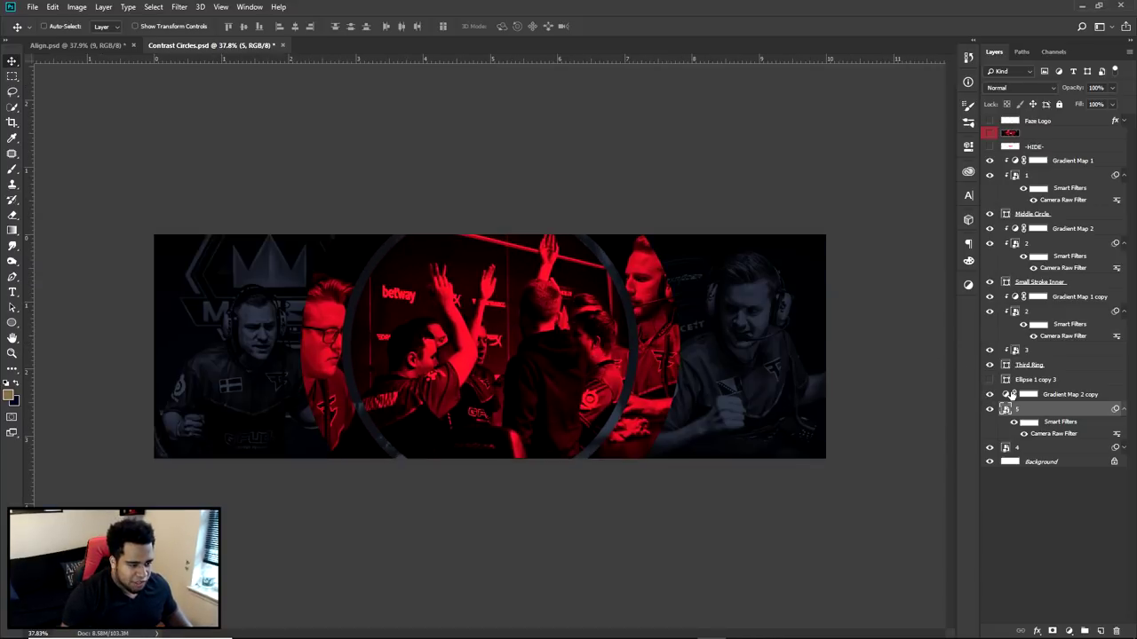
pyautogui.doubleClick(1006, 396)
pyautogui.click(877, 184)
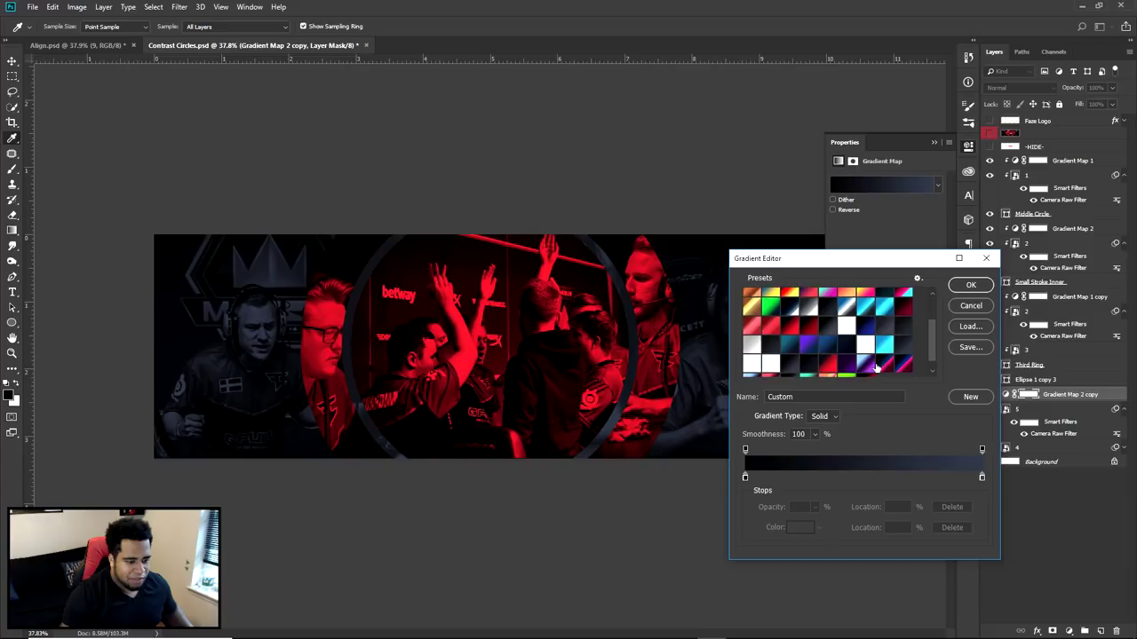
pyautogui.scroll(-1, 877, 349)
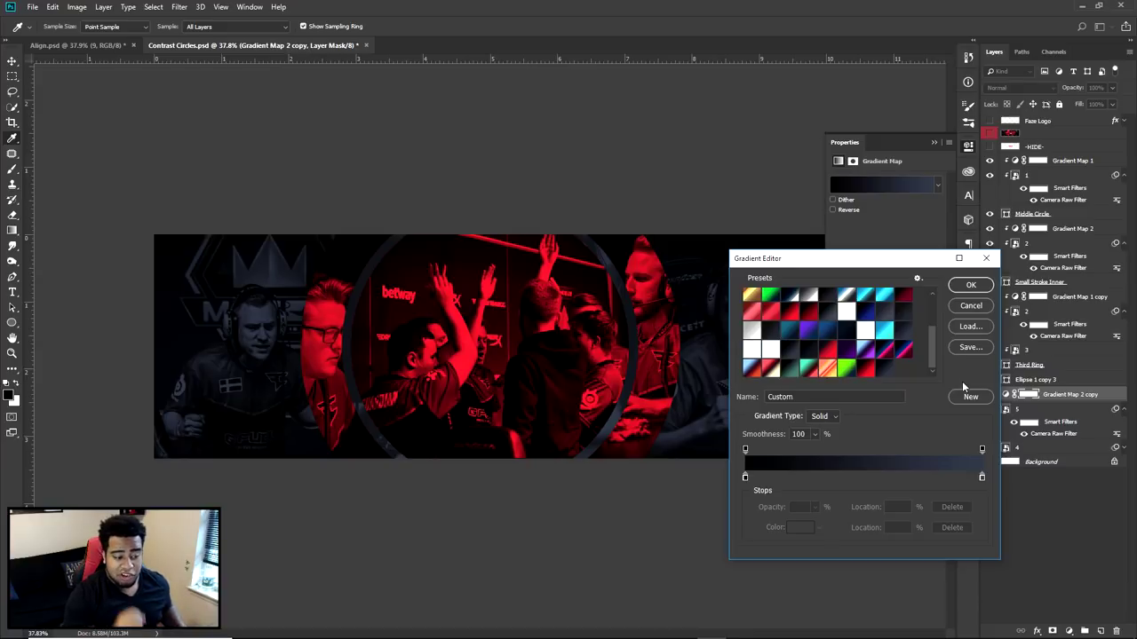
pyautogui.click(971, 306)
pyautogui.press('v')
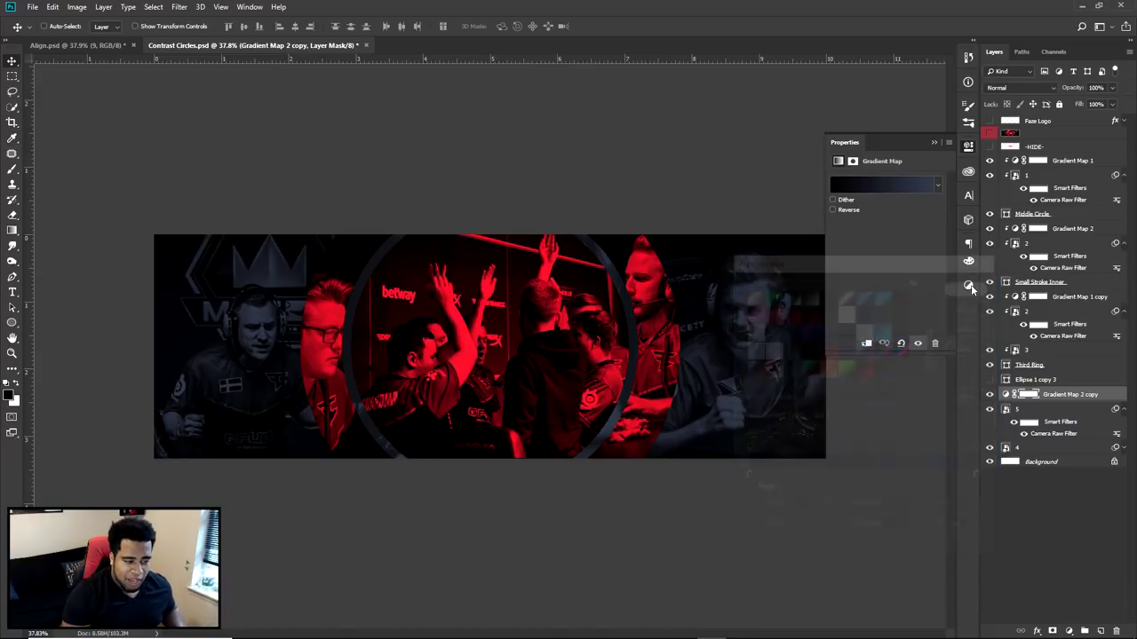
# - Change the Gradient Map 2 adjustment on the thin inner stroke ring to a black-to-dark-navy gradient
pyautogui.click(1002, 241)
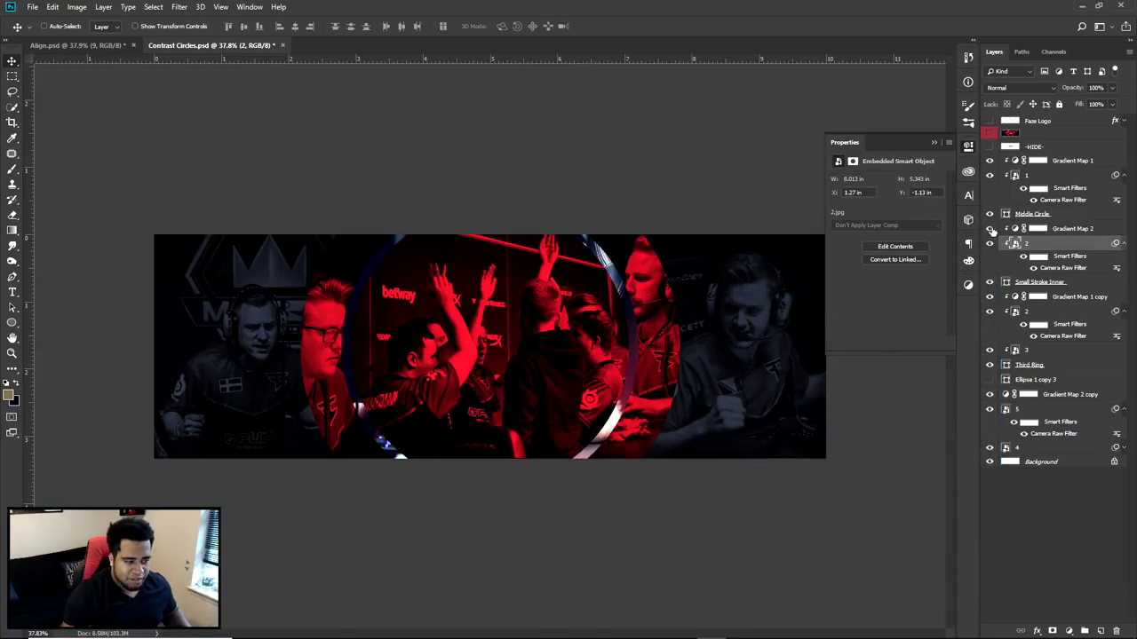
pyautogui.click(1014, 229)
pyautogui.click(881, 186)
pyautogui.scroll(-5, 897, 341)
pyautogui.click(887, 371)
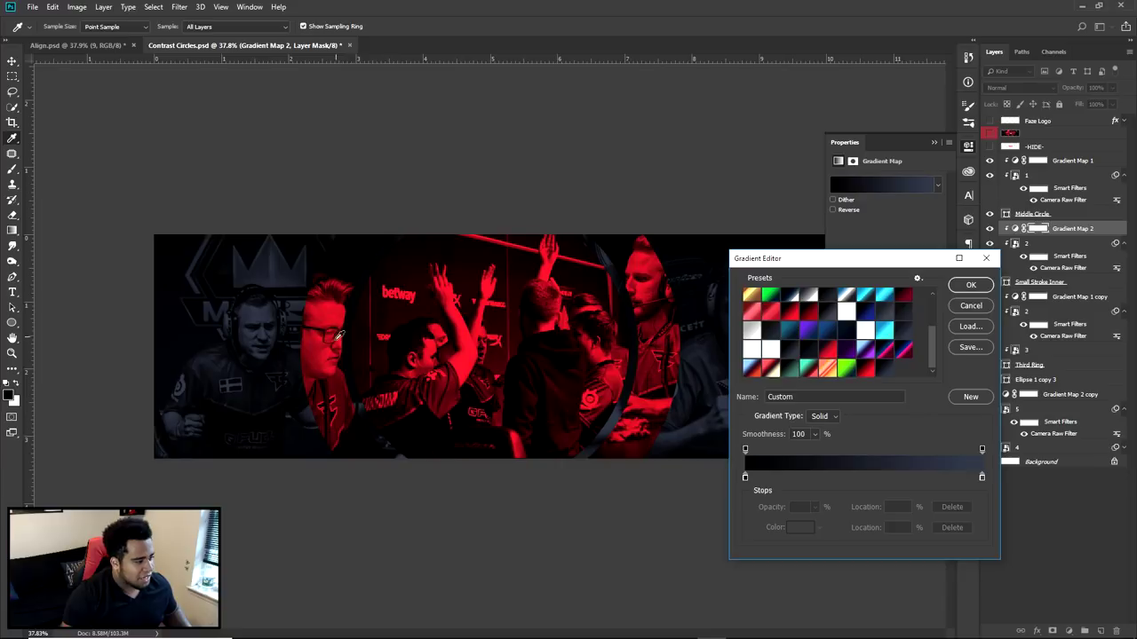
pyautogui.click(959, 288)
pyautogui.press('v')
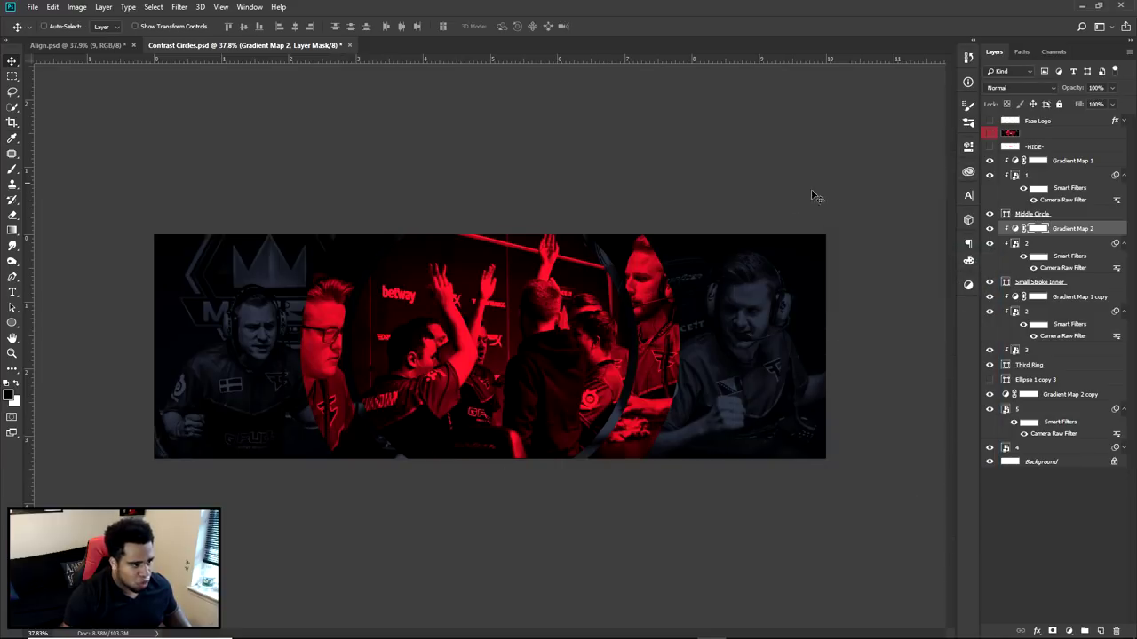
# - Move the Faze Logo layer directly above Gradient Map 1, show it, and centre the logo on the banner
pyautogui.moveTo(1039, 122); pyautogui.dragTo(1048, 155)
pyautogui.click(989, 146)
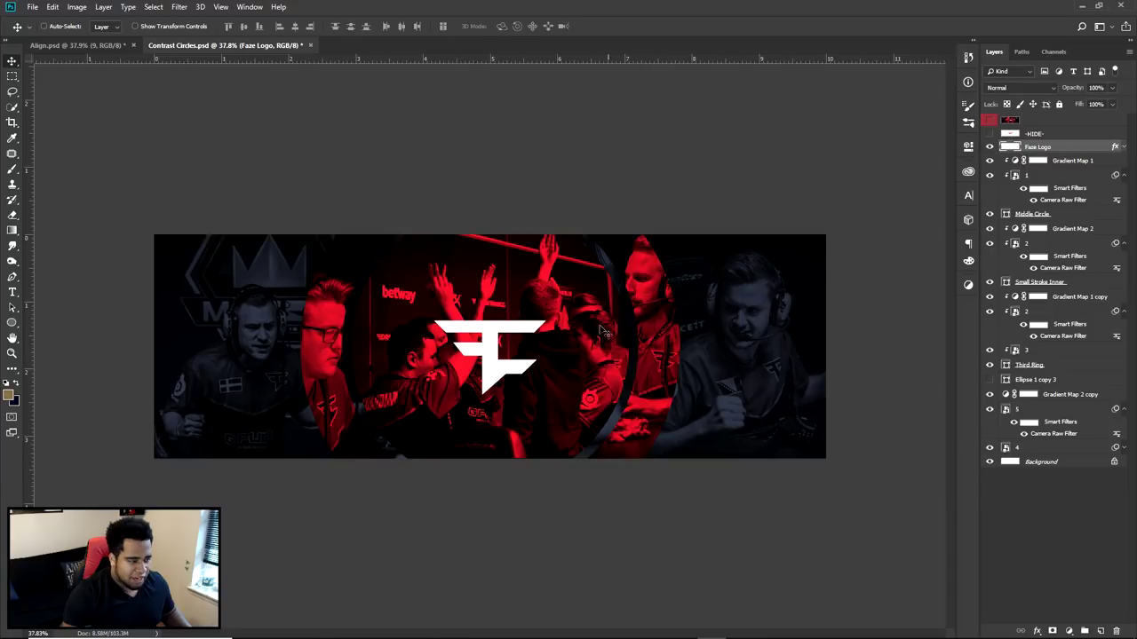
pyautogui.moveTo(541, 347); pyautogui.dragTo(557, 341)
pyautogui.hotkey('ctrl', 't')
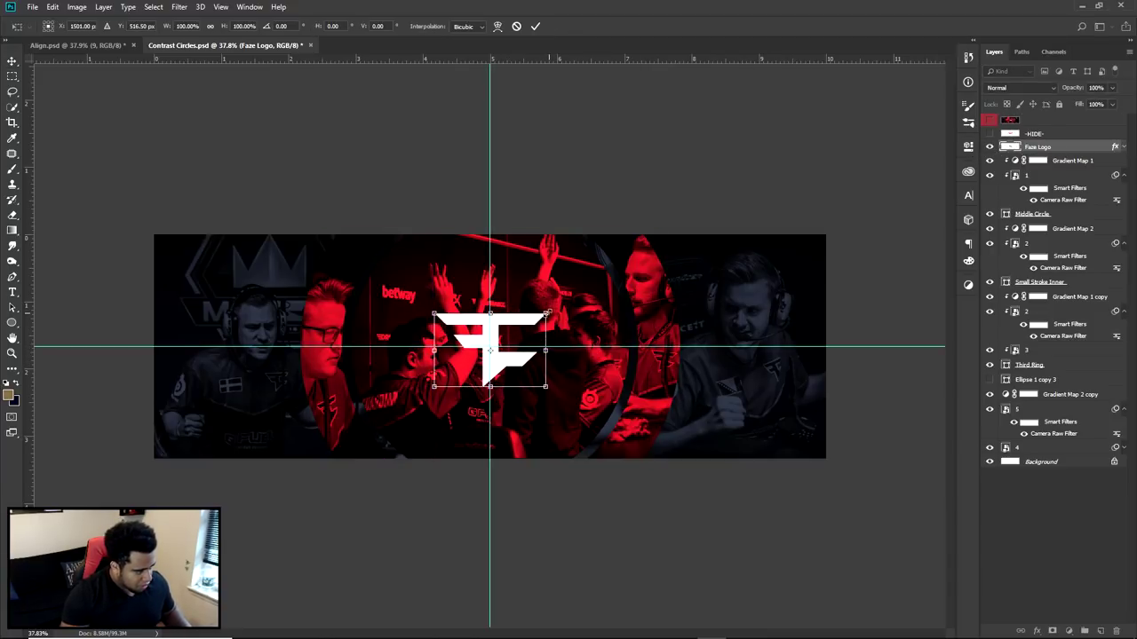
pyautogui.press('Return')
pyautogui.moveTo(528, 353); pyautogui.dragTo(532, 353)
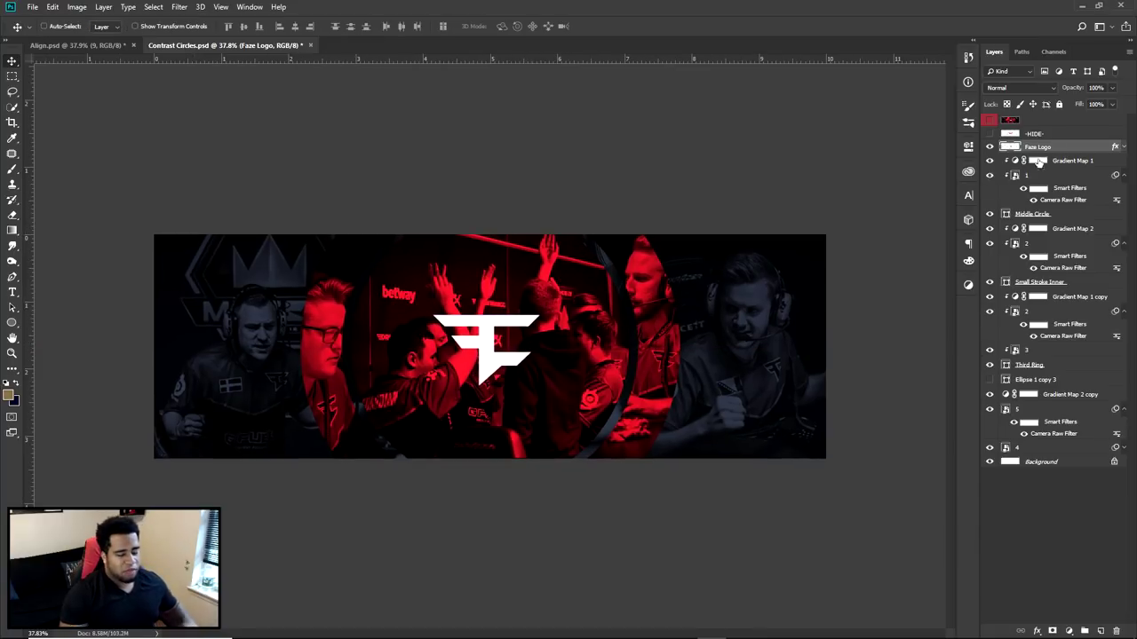
# - Compare the banner with the red reference design and with the -HIDE- layout template
pyautogui.click(991, 121)
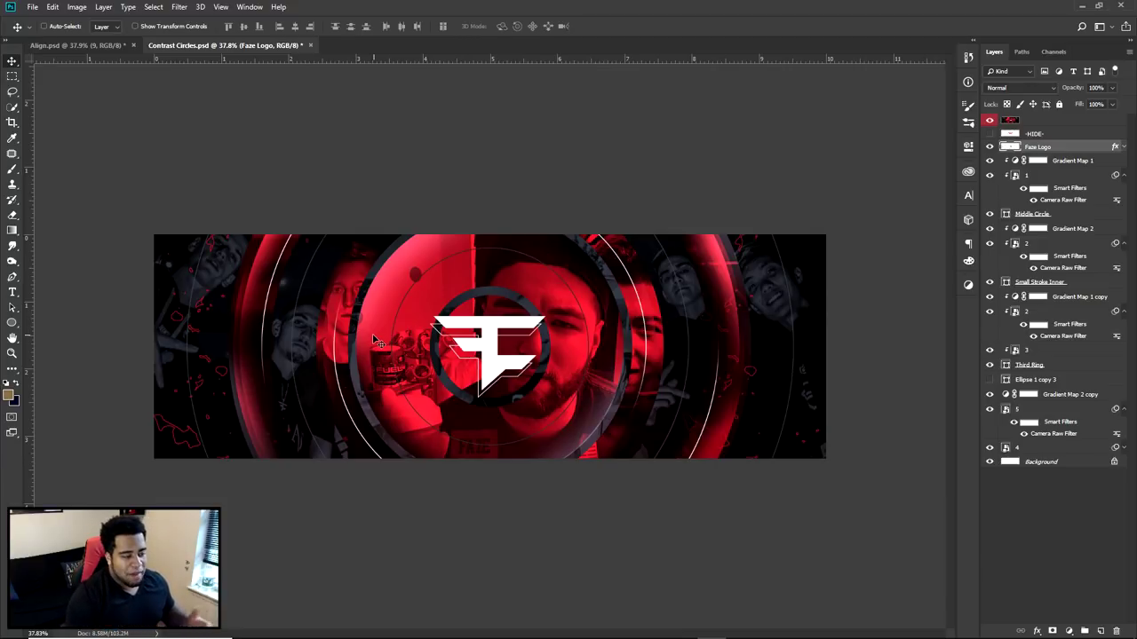
pyautogui.click(990, 122)
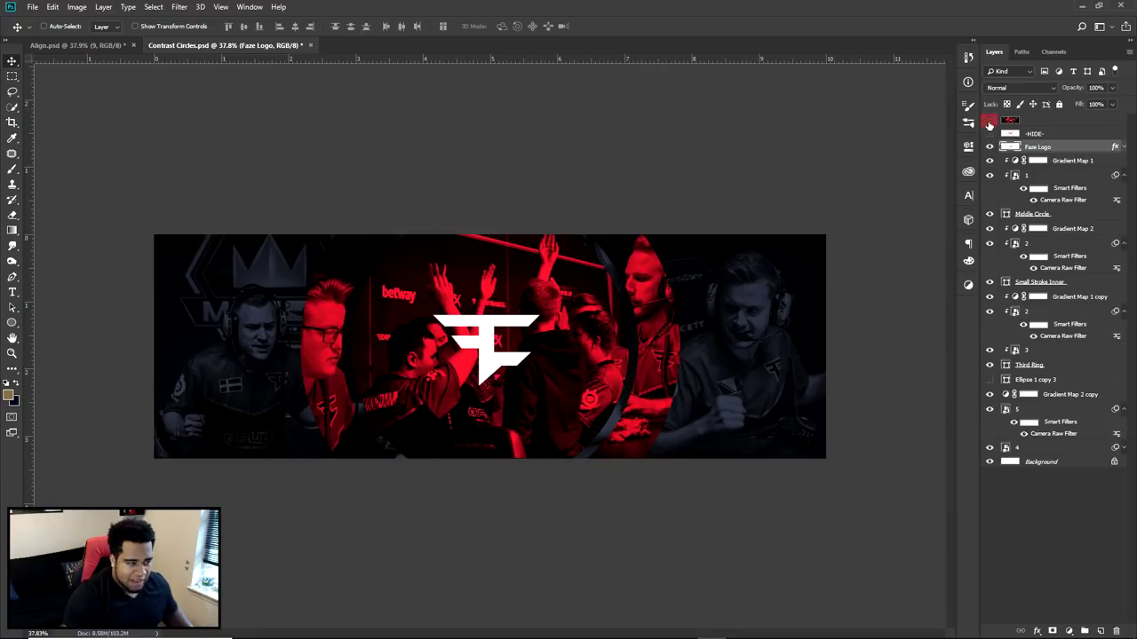
pyautogui.scroll(6, 483, 332)
pyautogui.keyDown('ctrl'); pyautogui.click(706, 216); pyautogui.keyUp('ctrl')
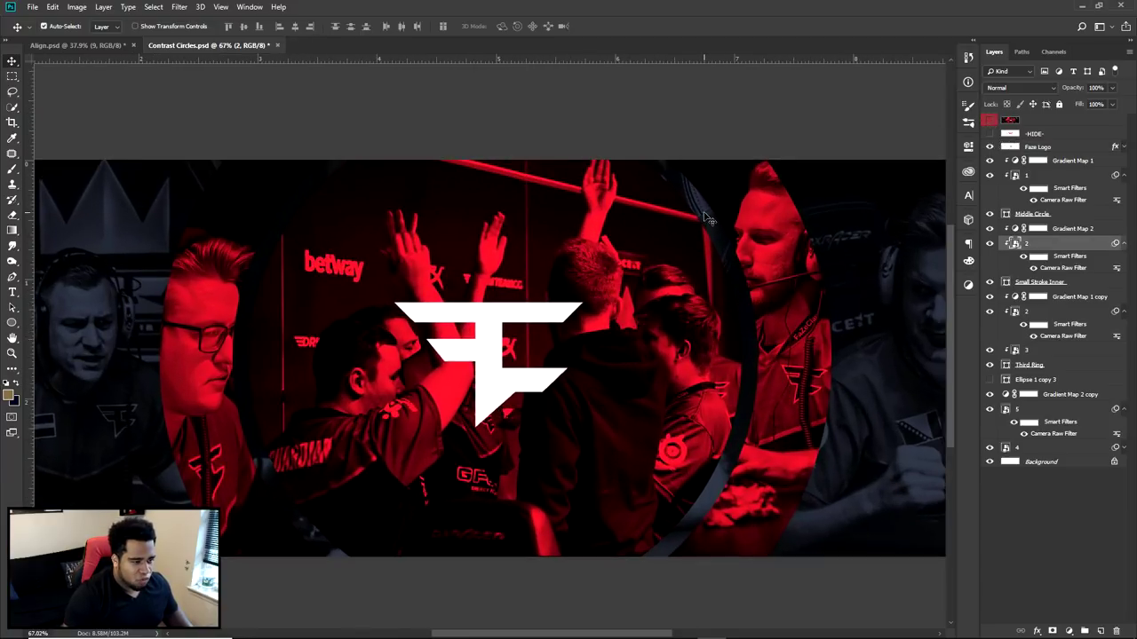
pyautogui.click(989, 133)
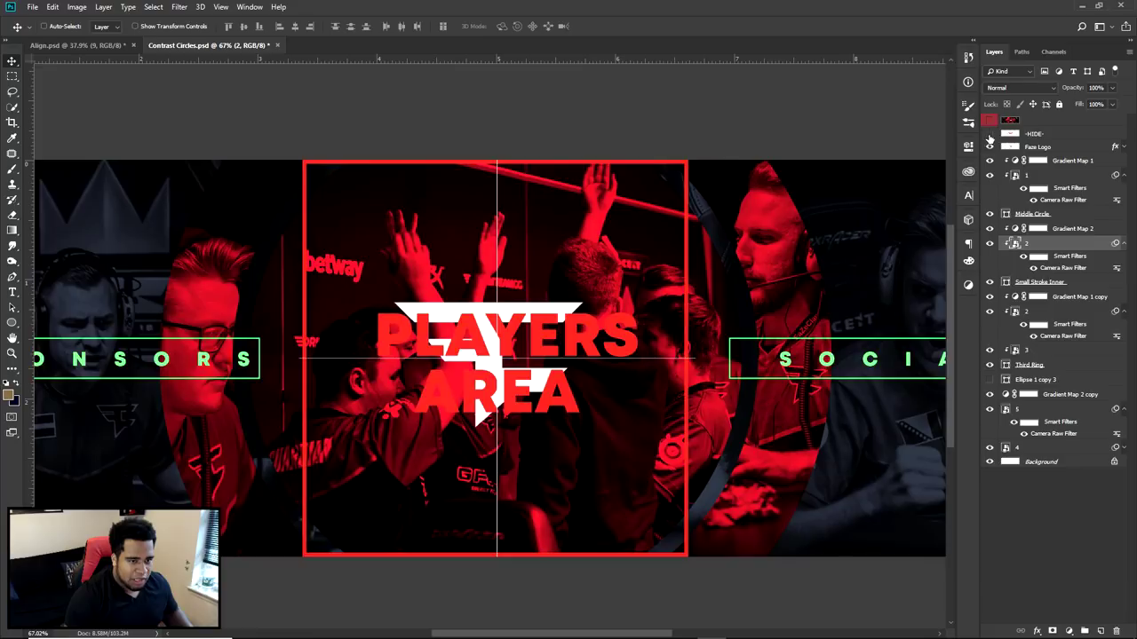
pyautogui.click(990, 133)
pyautogui.click(989, 120)
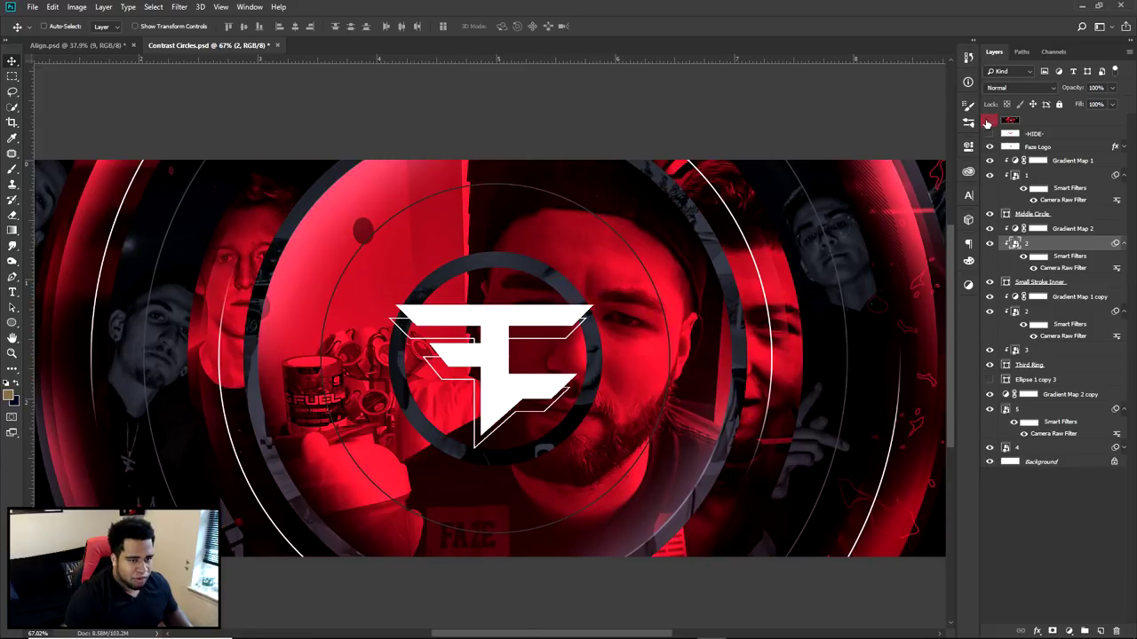
pyautogui.click(988, 121)
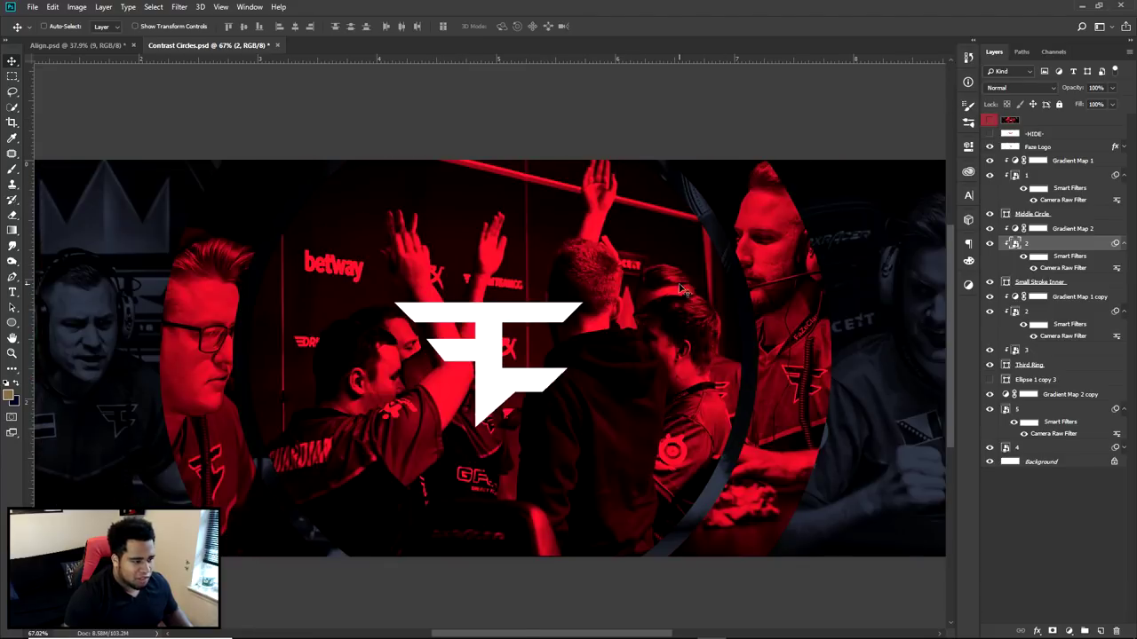
# - Draw a yellow outlined circle about 654 px wide above Gradient Map 1, centred on the guides, with a 42.89 px stroke
pyautogui.click(1065, 162)
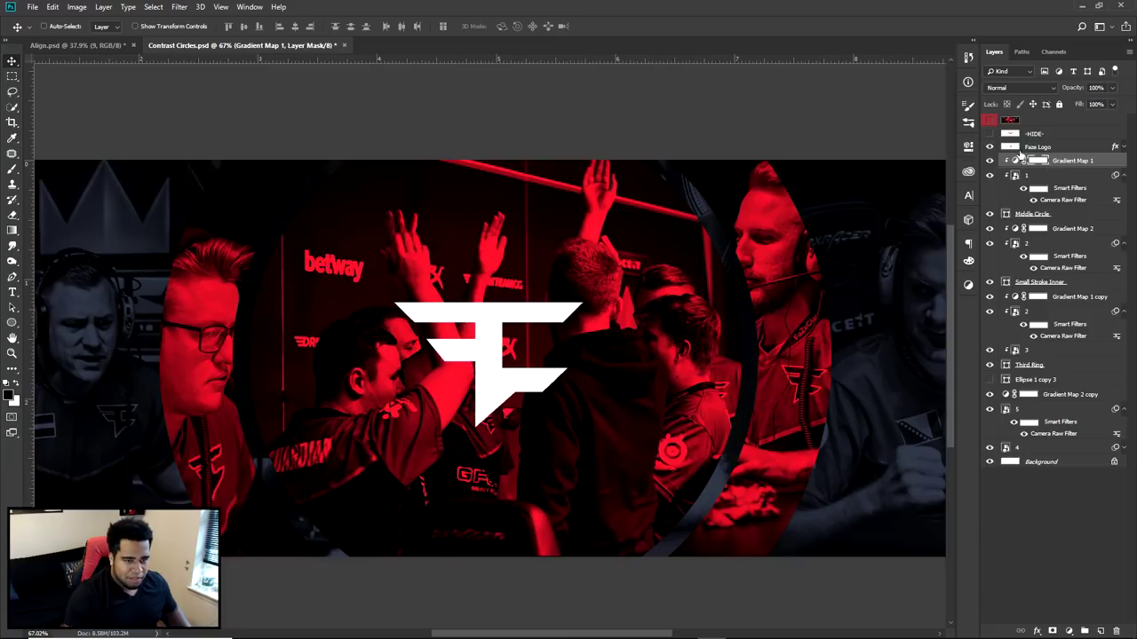
pyautogui.hotkey('ctrl', ';')
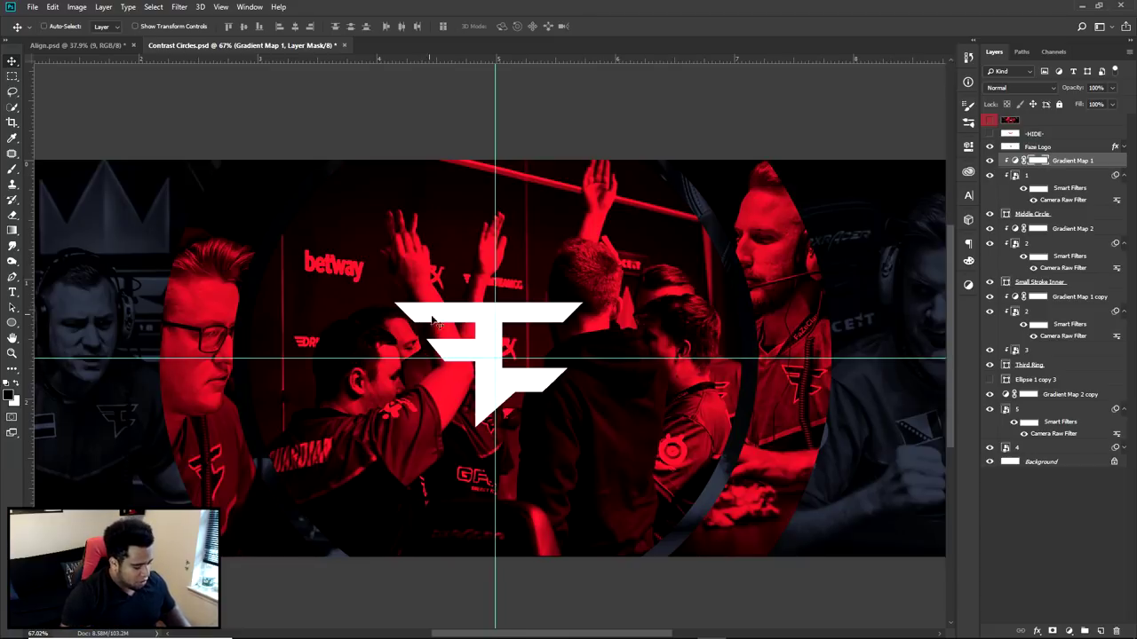
pyautogui.press('u')
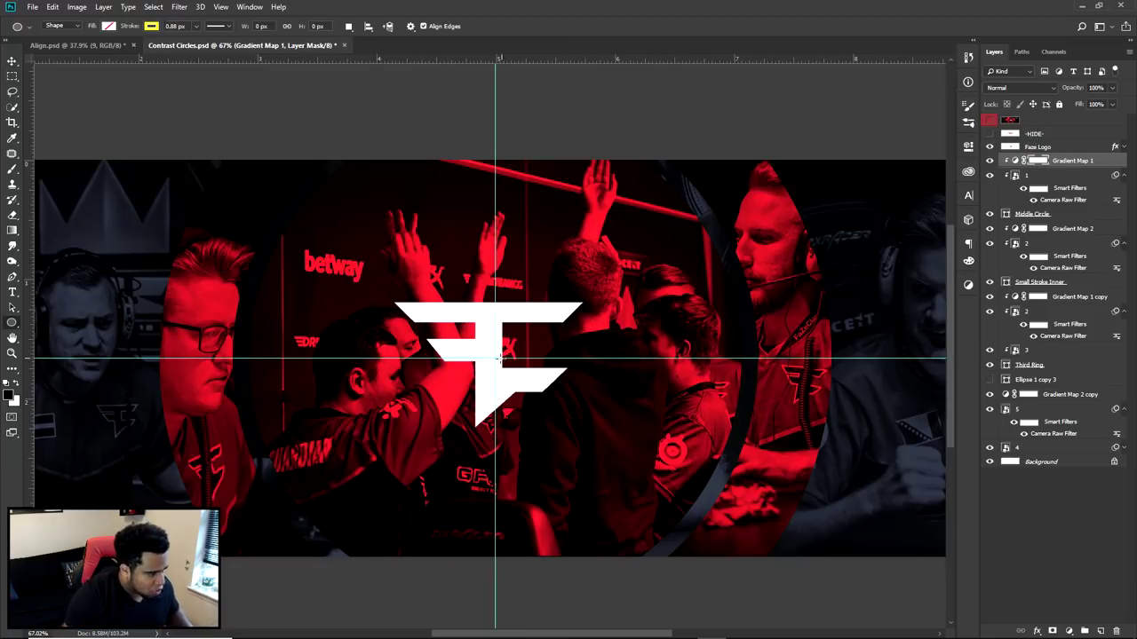
pyautogui.moveTo(497, 360); pyautogui.dragTo(647, 487)
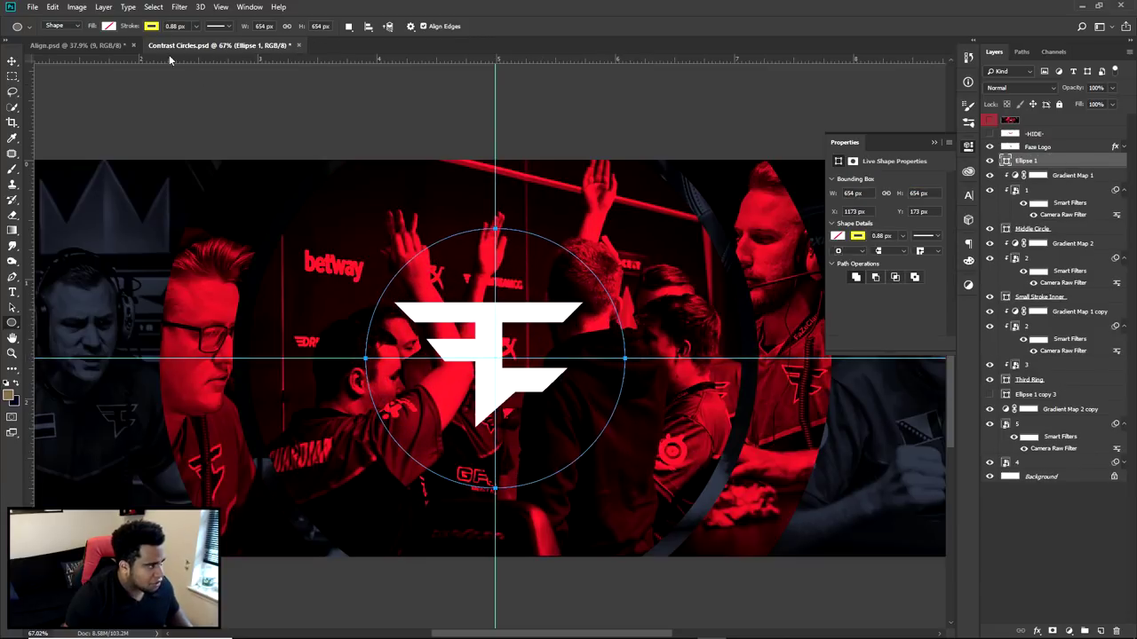
pyautogui.moveTo(200, 41); pyautogui.dragTo(207, 41)
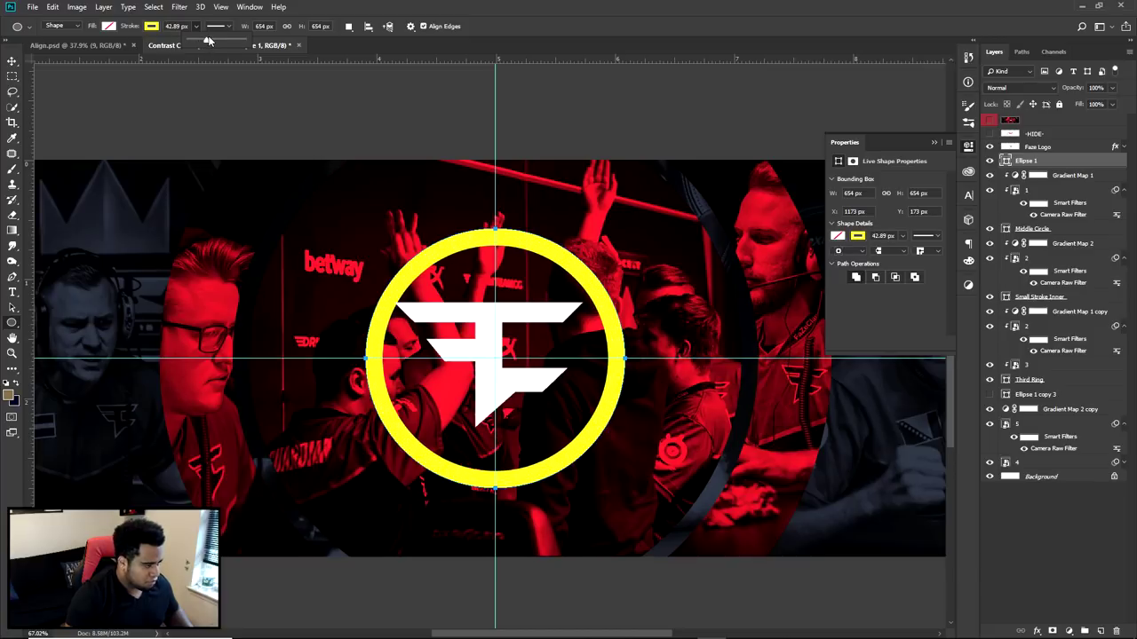
pyautogui.press('v')
pyautogui.click(968, 145)
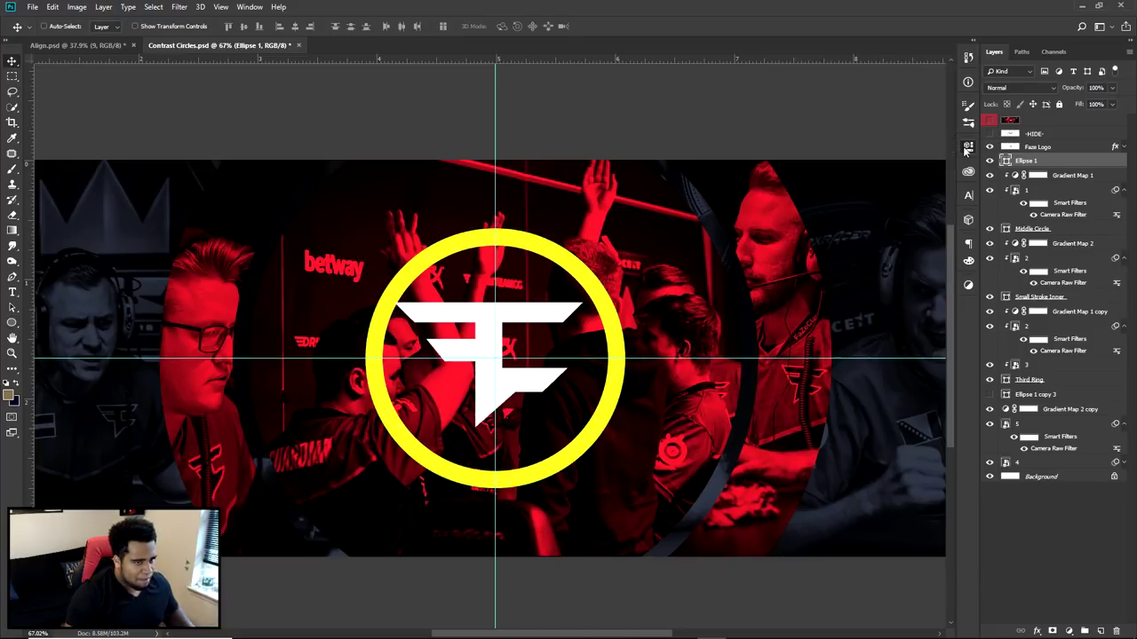
# - Move the Faze Logo to the centre of the yellow ring and check its alignment against the centre guides
pyautogui.moveTo(504, 317); pyautogui.dragTo(536, 325)
pyautogui.hotkey('ctrl', 'h')
pyautogui.hotkey('ctrl', '0')
pyautogui.scroll(3, 530, 342)
pyautogui.hotkey('ctrl', ';')
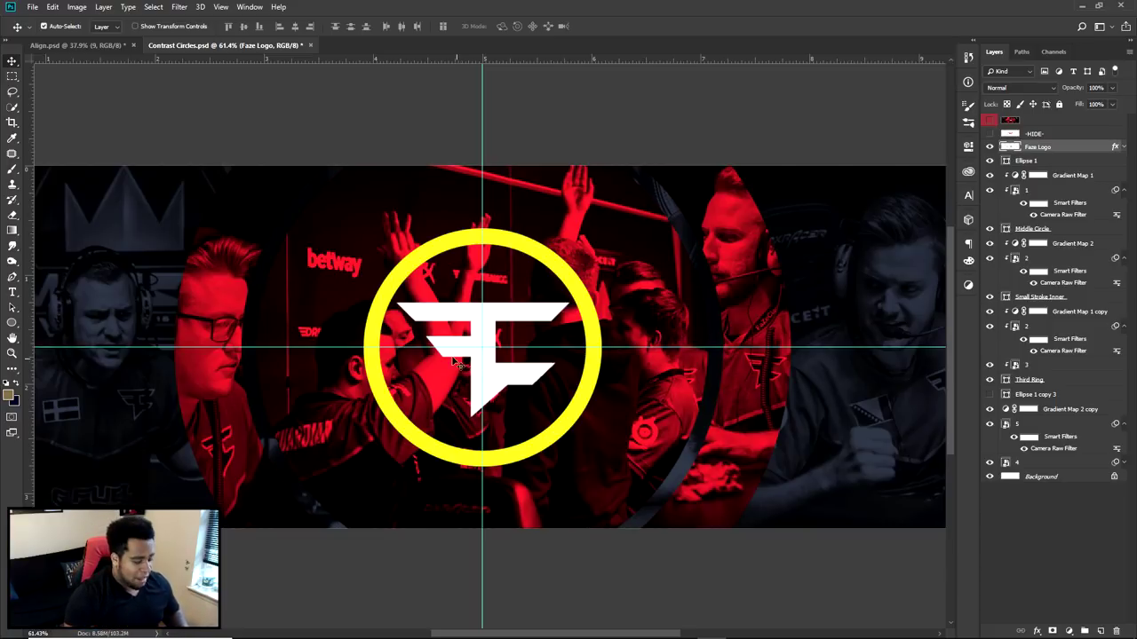
pyautogui.hotkey('ctrl', 't')
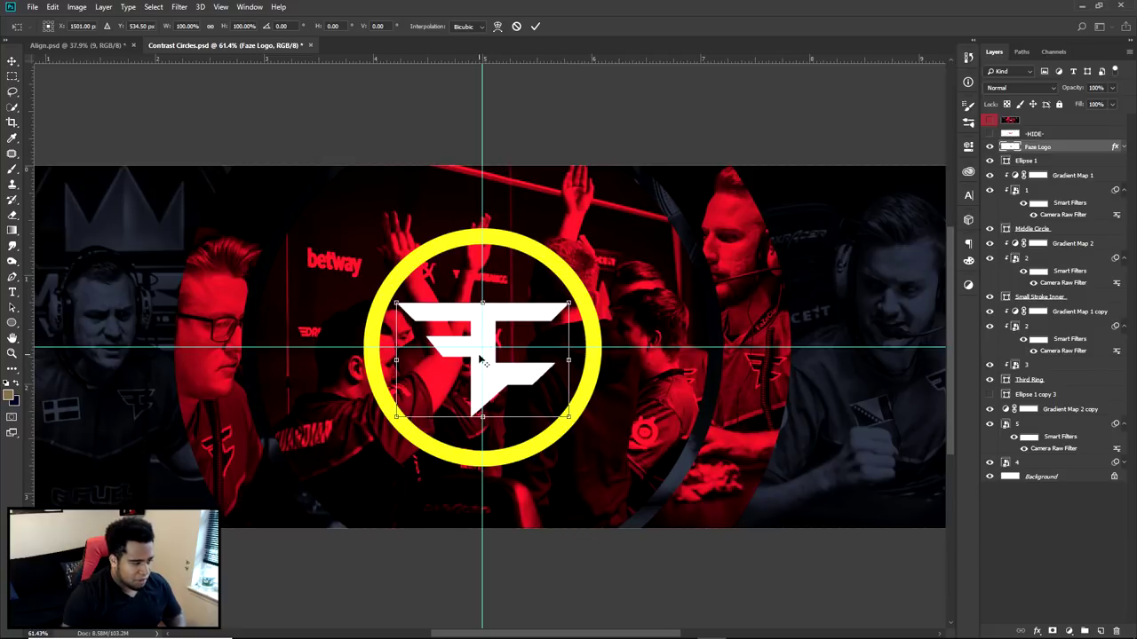
pyautogui.press('Return')
pyautogui.hotkey('ctrl', ';')
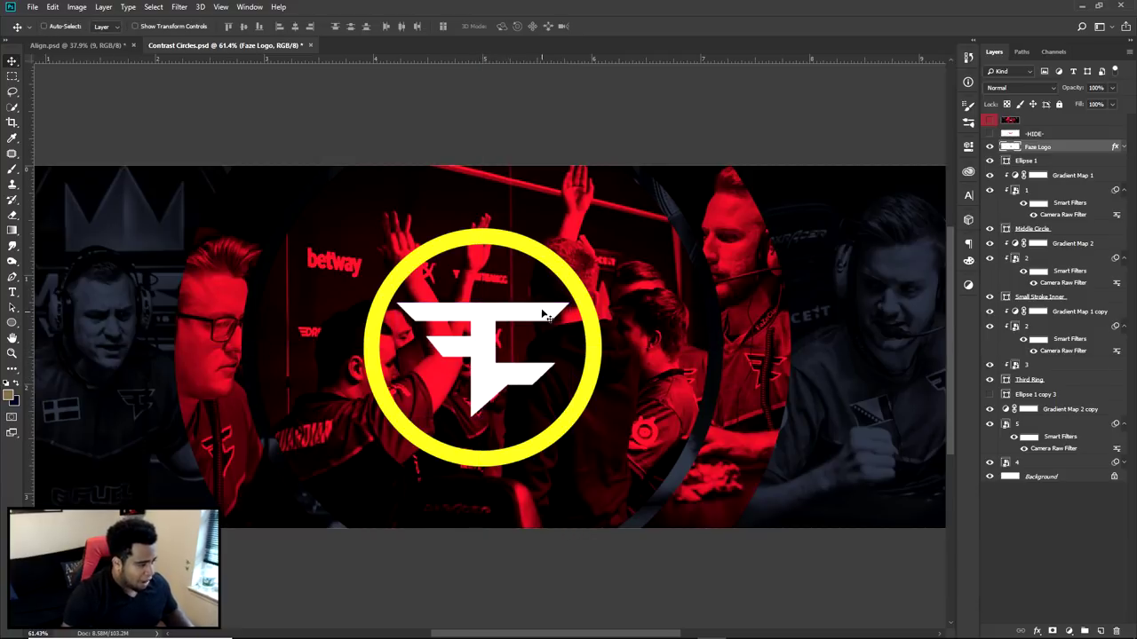
# - Select the yellow ring and compare the banner with and without it
pyautogui.click(560, 268)
pyautogui.scroll(-2, 565, 273)
pyautogui.scroll(1, 586, 320)
pyautogui.scroll(-1, 611, 367)
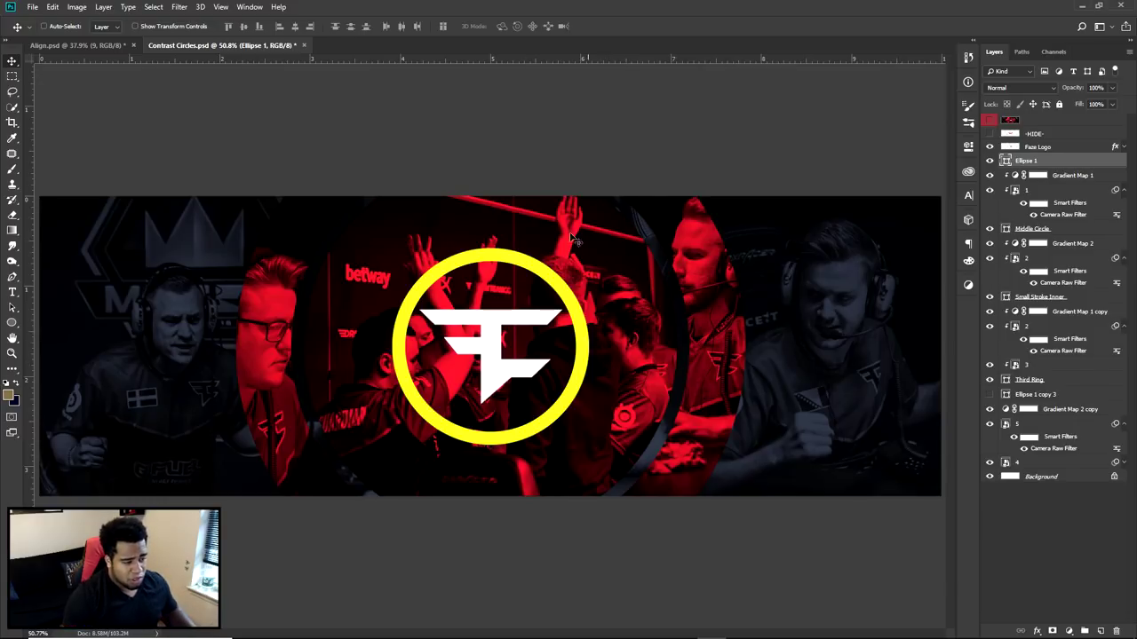
pyautogui.click(989, 161)
pyautogui.click(989, 161)
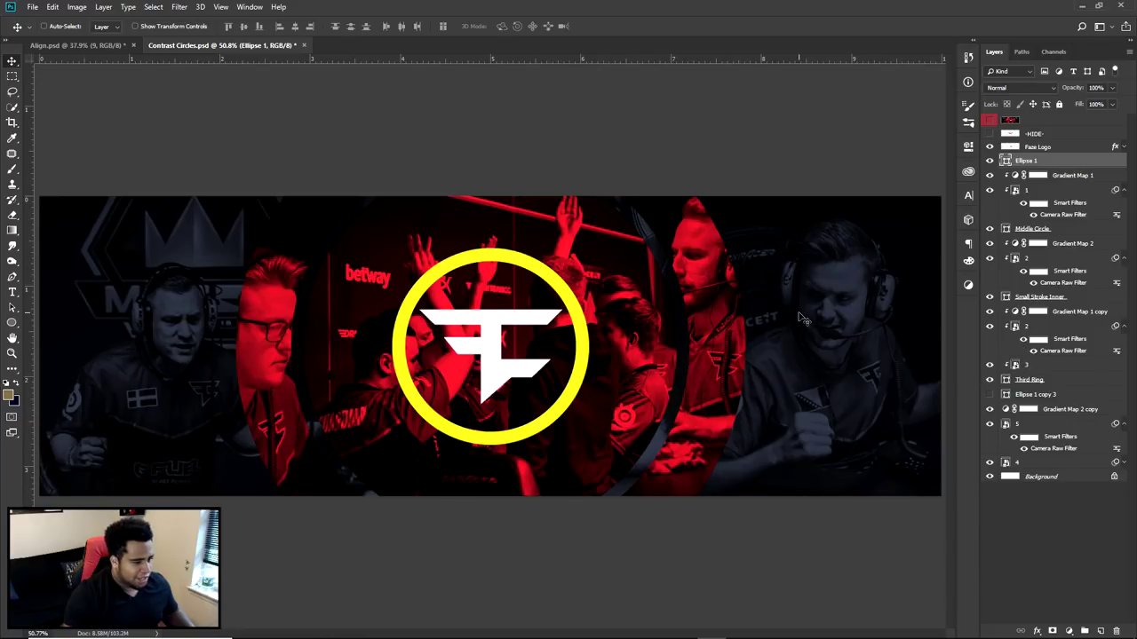
# - Duplicate photo layer 4 directly above the Ellipse 1 ring and clip the copy to the ring
pyautogui.click(1021, 425)
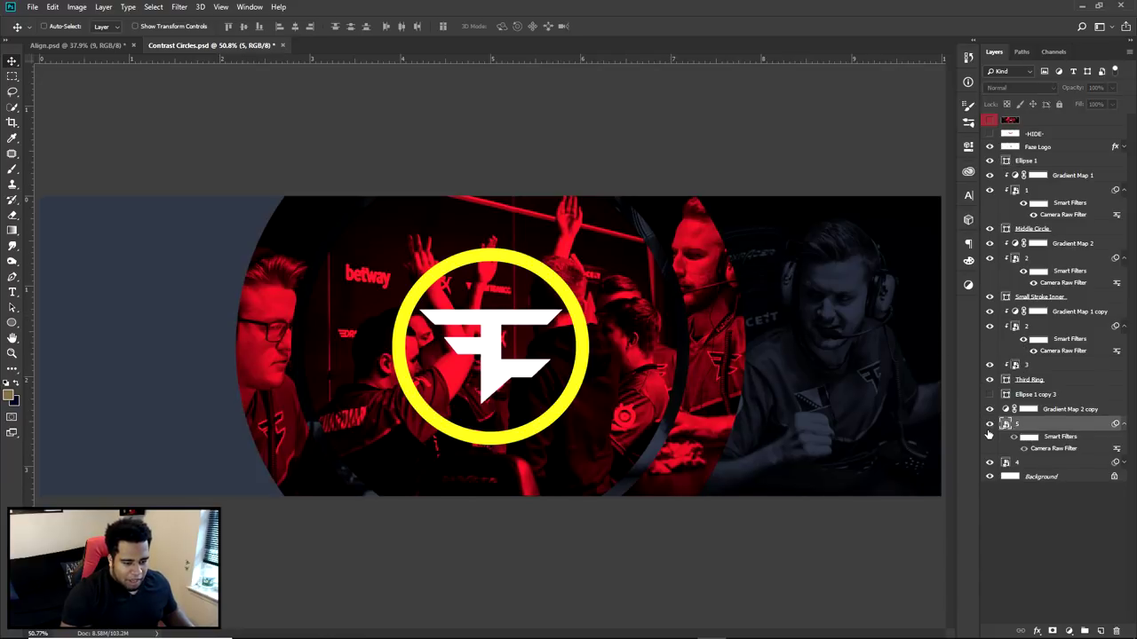
pyautogui.moveTo(1037, 463); pyautogui.dragTo(1030, 160)
pyautogui.rightClick(1029, 160)
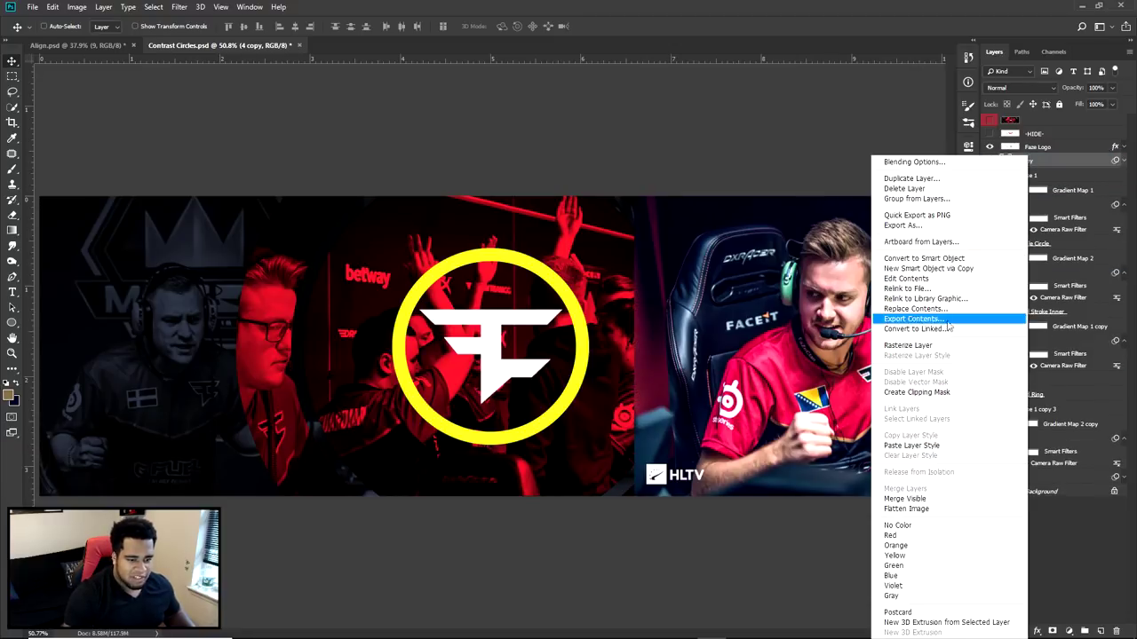
pyautogui.click(917, 391)
# - Enlarge the clipped photo copy and position it so its dark background and FACEIT lettering fill the ring
pyautogui.moveTo(795, 323); pyautogui.dragTo(518, 364)
pyautogui.hotkey('ctrl', 't')
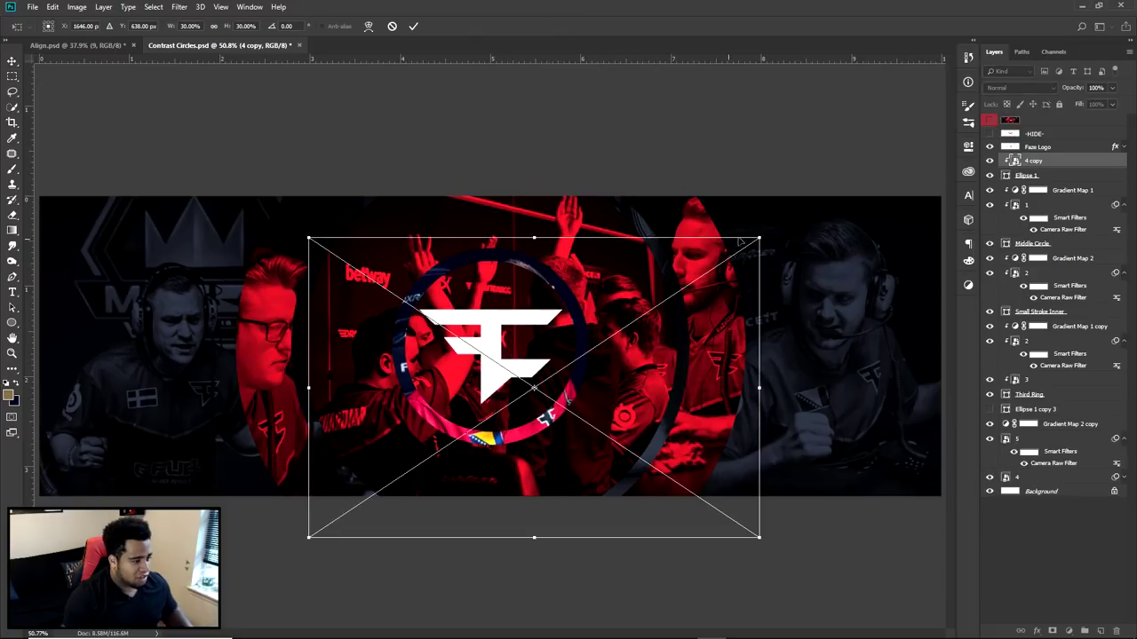
pyautogui.moveTo(761, 238); pyautogui.dragTo(910, 132)
pyautogui.moveTo(525, 358); pyautogui.dragTo(697, 458)
pyautogui.press('Return')
pyautogui.moveTo(653, 407); pyautogui.dragTo(661, 409)
pyautogui.scroll(2, 546, 380)
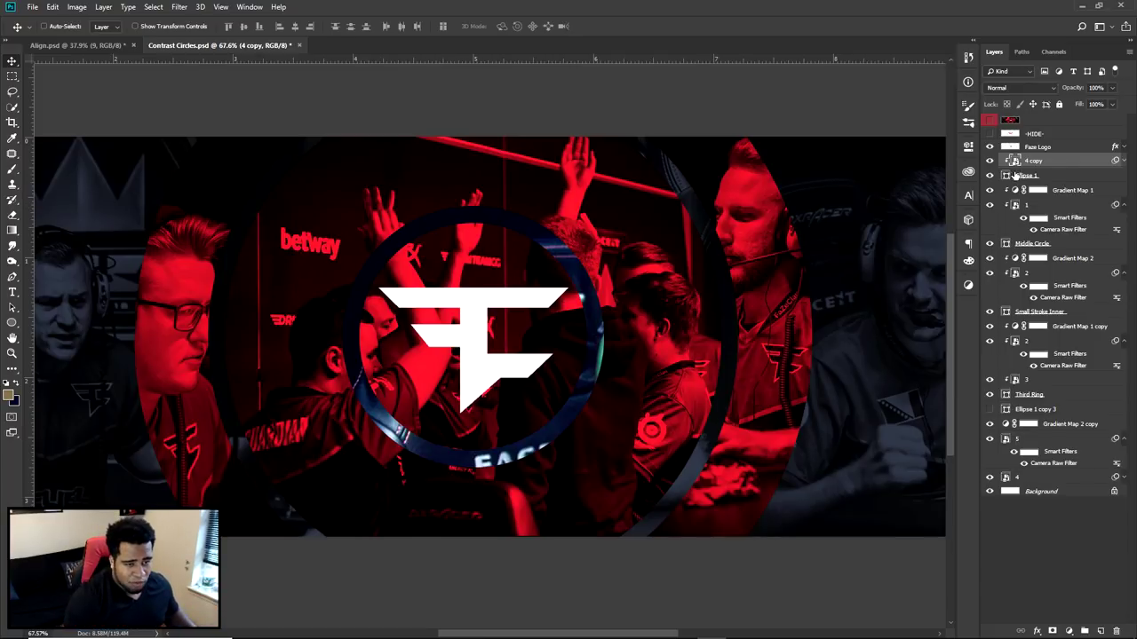
# - Duplicate the Gradient Map 2 adjustment above the 4 copy layer and clip it to the ring
pyautogui.click(990, 190)
pyautogui.click(990, 190)
pyautogui.click(1037, 271)
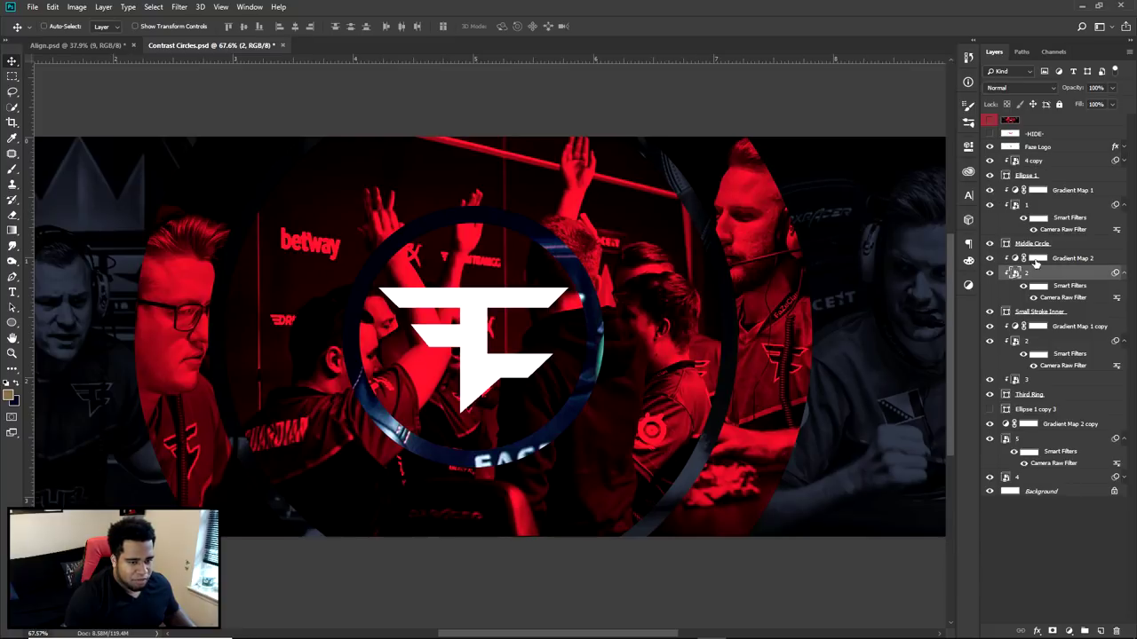
pyautogui.click(1074, 259)
pyautogui.moveTo(1075, 258); pyautogui.dragTo(1066, 160)
pyautogui.rightClick(1066, 161)
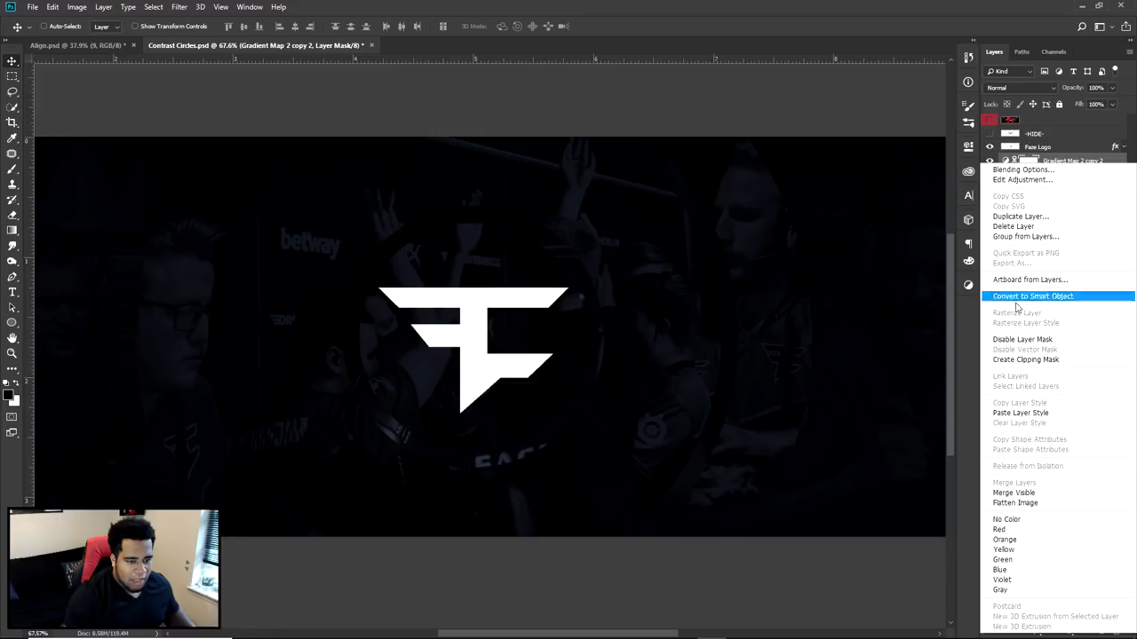
pyautogui.click(1024, 360)
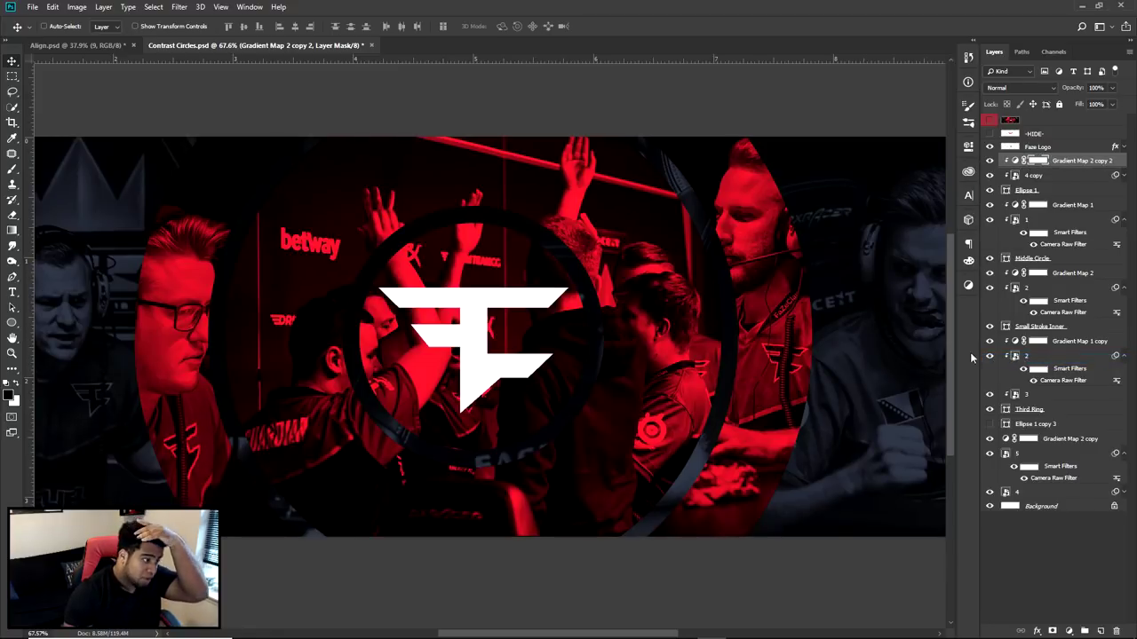
# - Compare the whole banner, including the recoloured ring, with the red reference design
pyautogui.scroll(-3, 543, 323)
pyautogui.scroll(1, 541, 322)
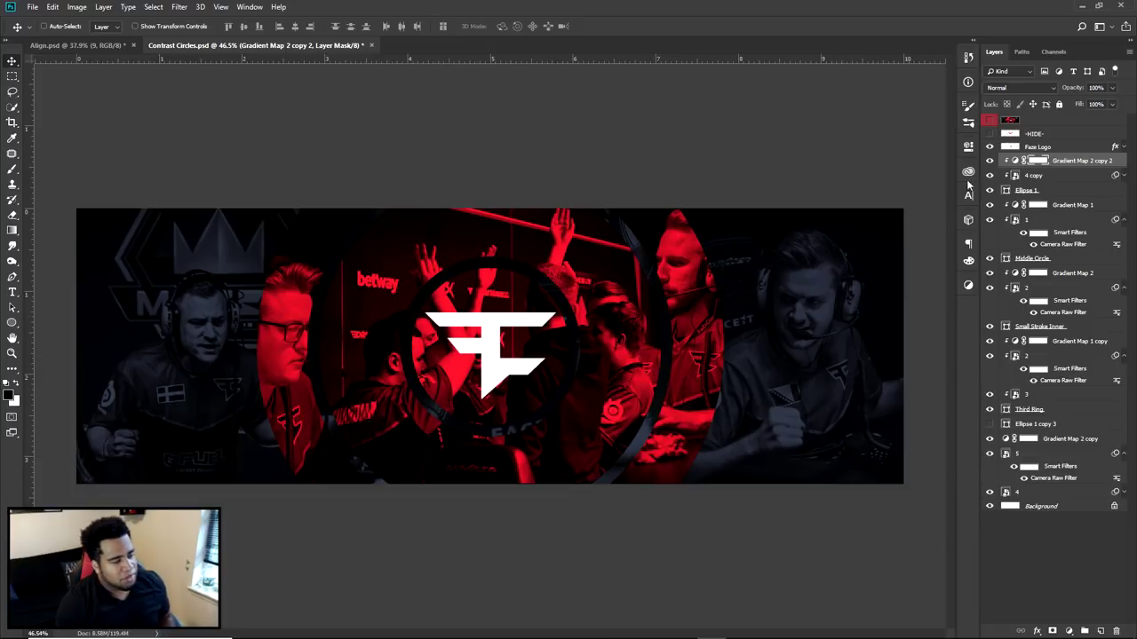
pyautogui.click(989, 121)
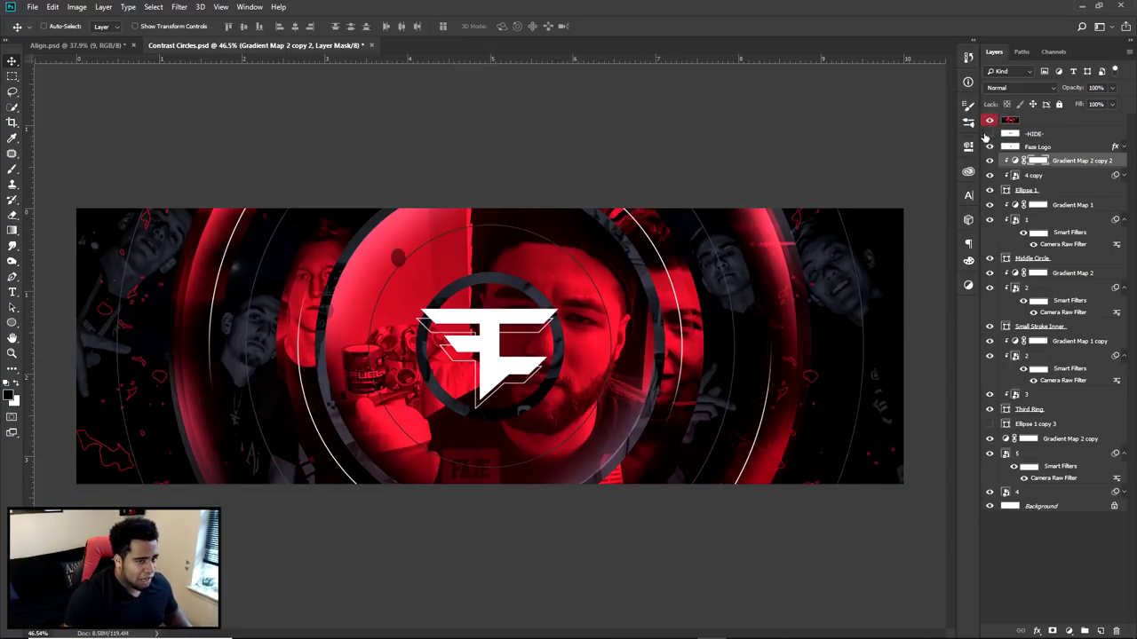
pyautogui.click(990, 120)
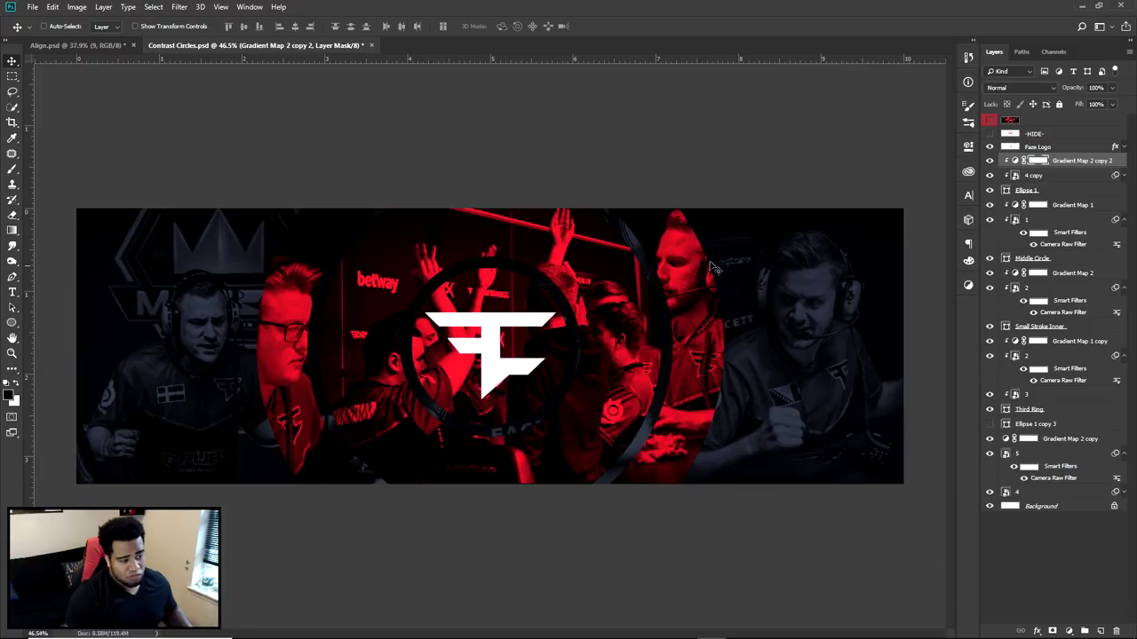
# - On a new layer above Gradient Map 2 copy 2, draw a guide-centred circle about 982 px wide with a 4.68 px stroke
pyautogui.click(1068, 163)
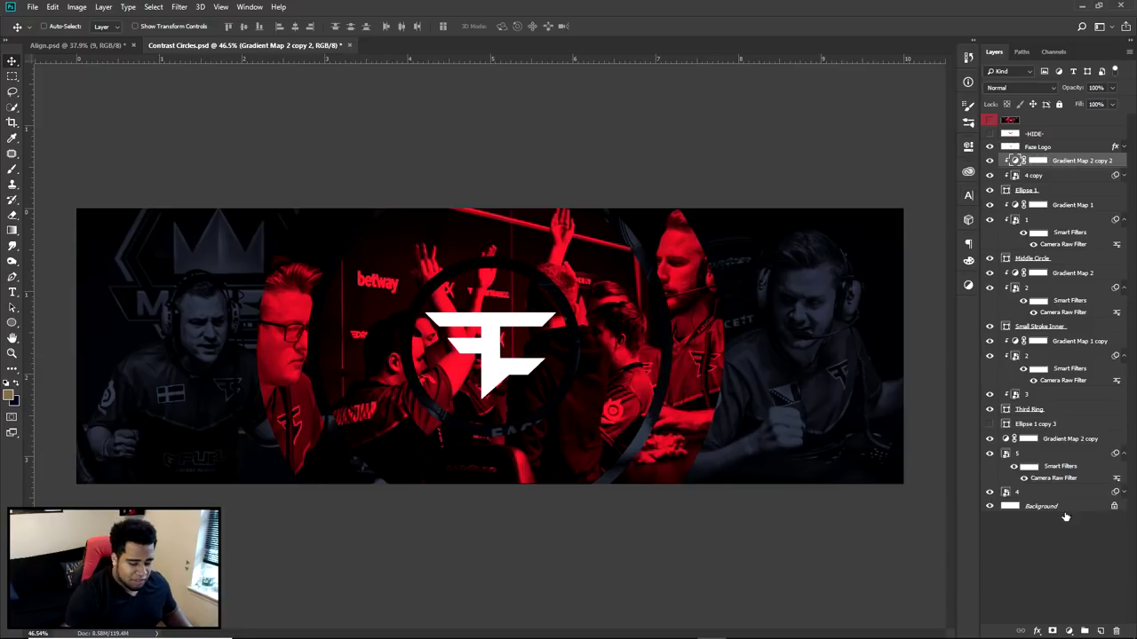
pyautogui.click(1098, 631)
pyautogui.hotkey('ctrl', ';')
pyautogui.click(12, 323)
pyautogui.rightClick(12, 324)
pyautogui.click(62, 344)
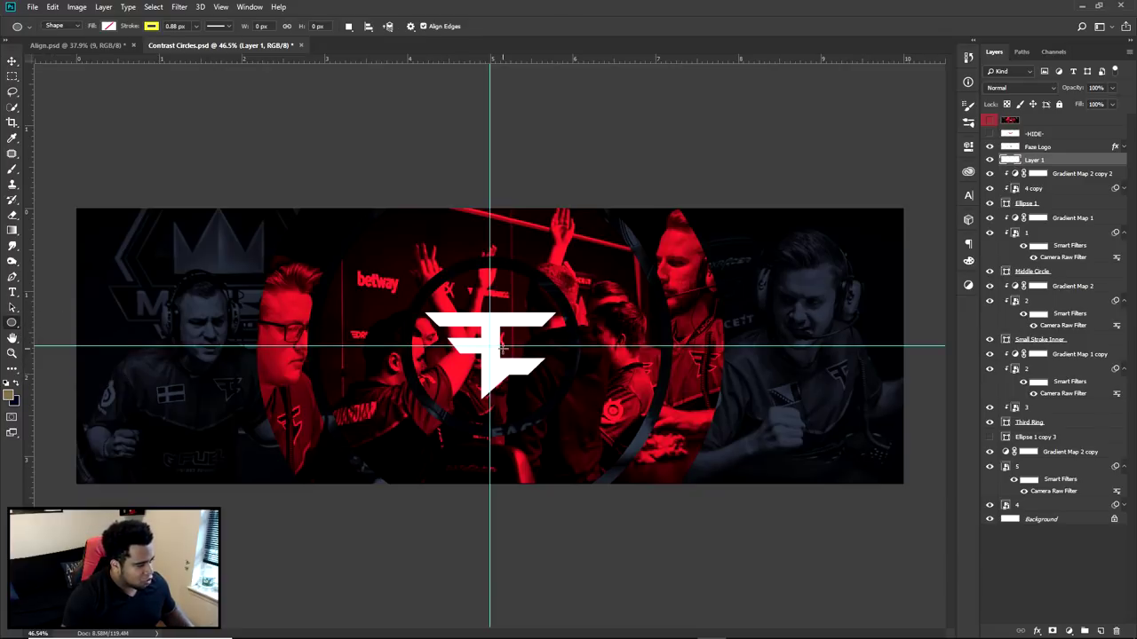
pyautogui.moveTo(488, 344); pyautogui.dragTo(625, 518)
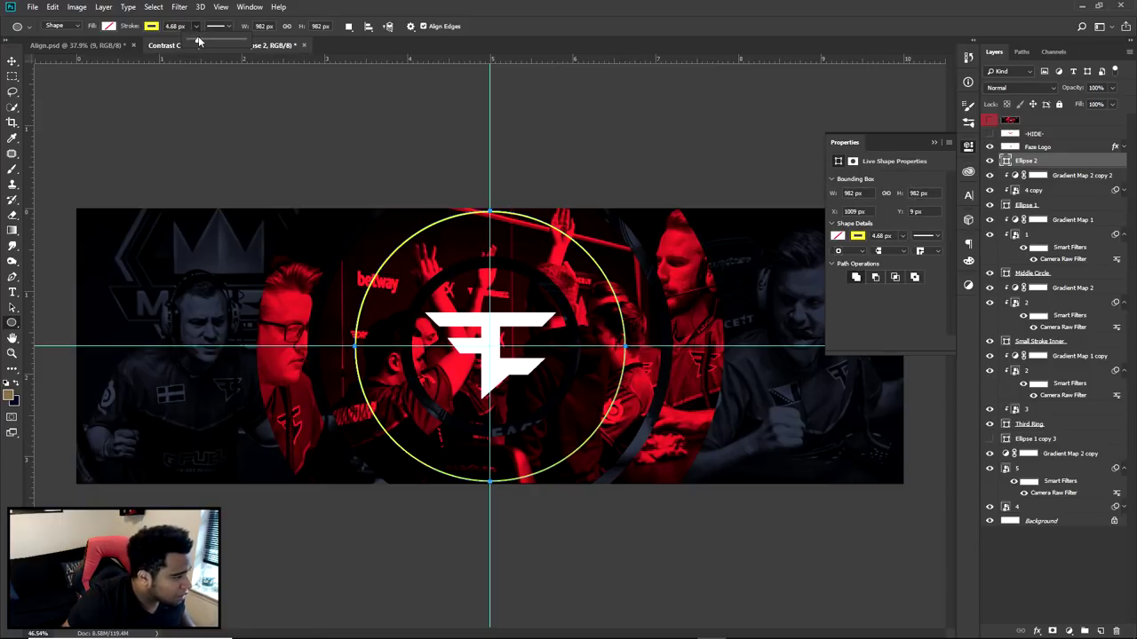
# - Change the large thin circle's stroke colour to white
pyautogui.click(152, 25)
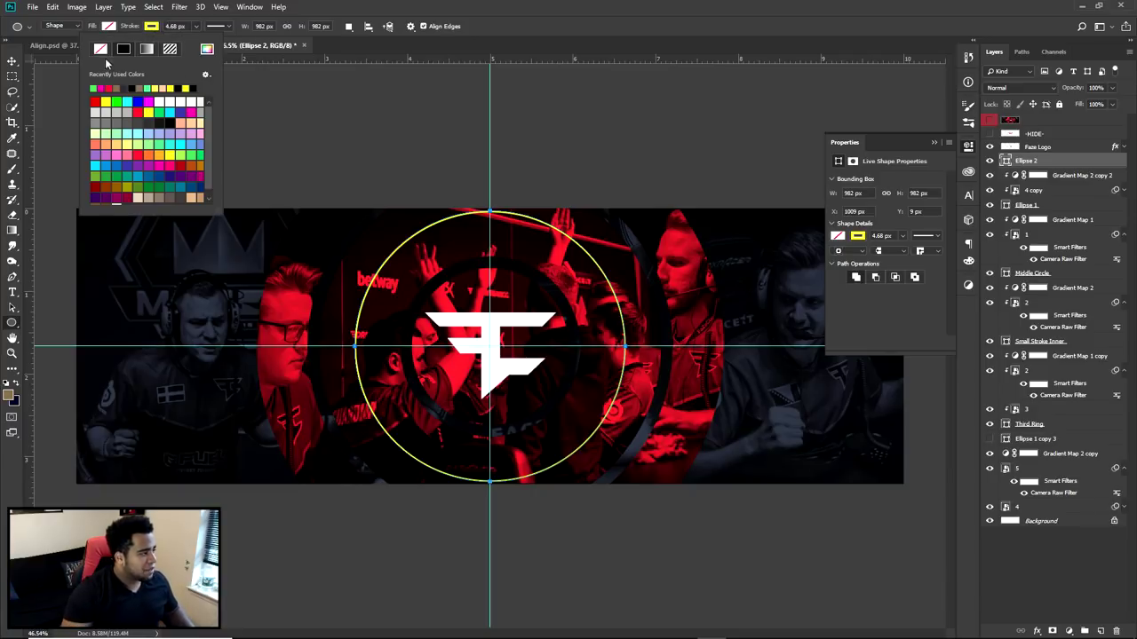
pyautogui.doubleClick(163, 101)
pyautogui.press('v')
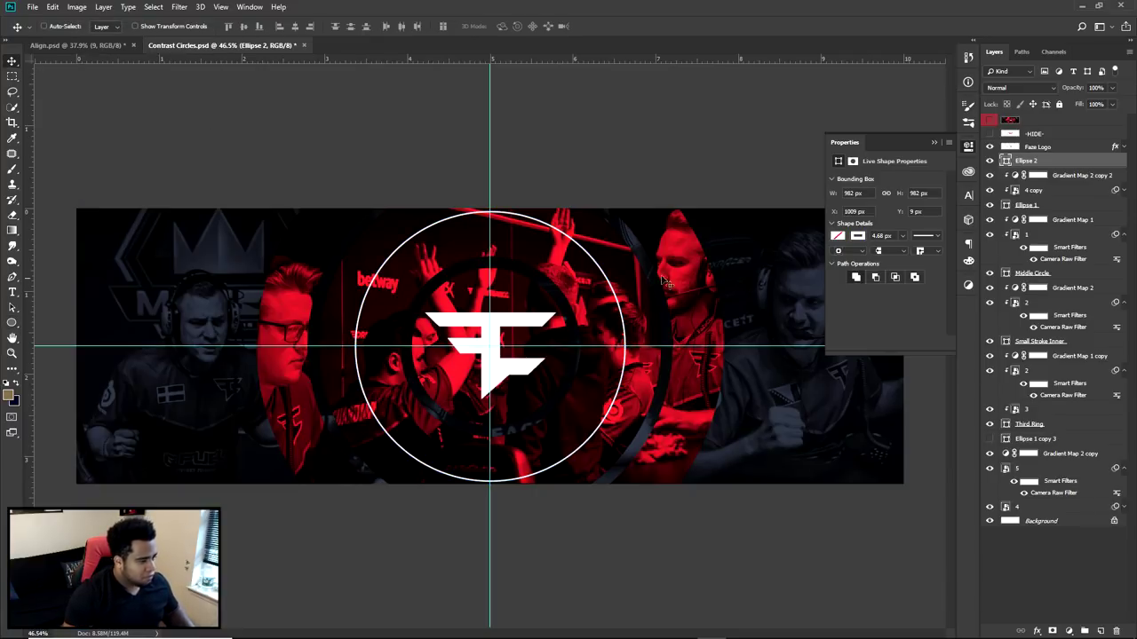
# - Set the large thin white circle's stroke width to 4 px
pyautogui.click(964, 147)
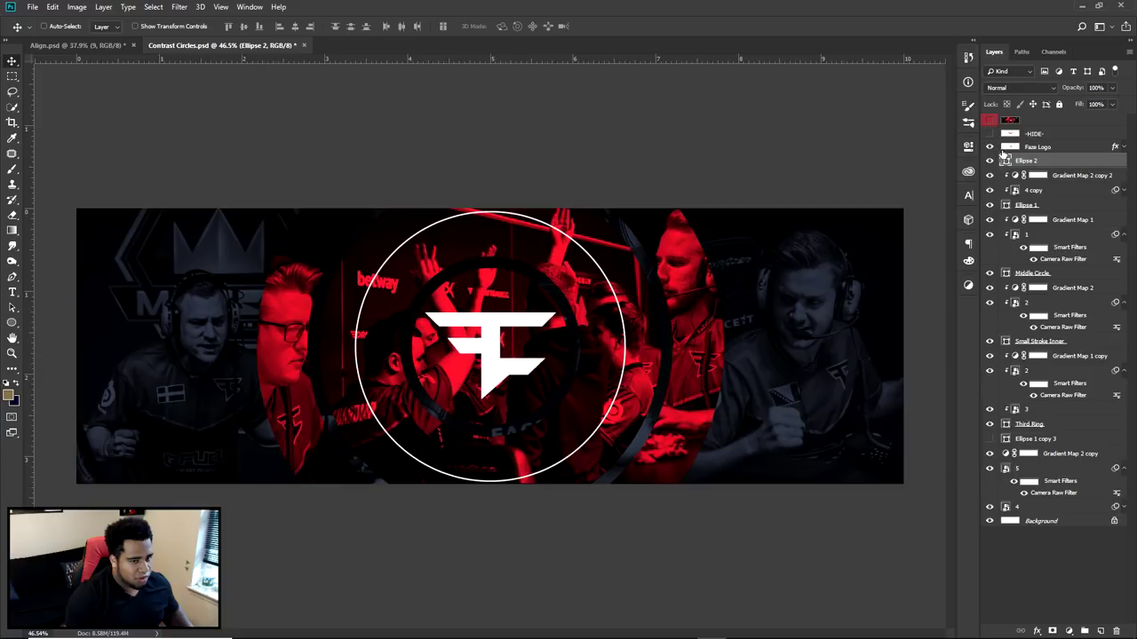
pyautogui.press('u')
pyautogui.click(185, 25)
pyautogui.write('4')
pyautogui.press('Return')
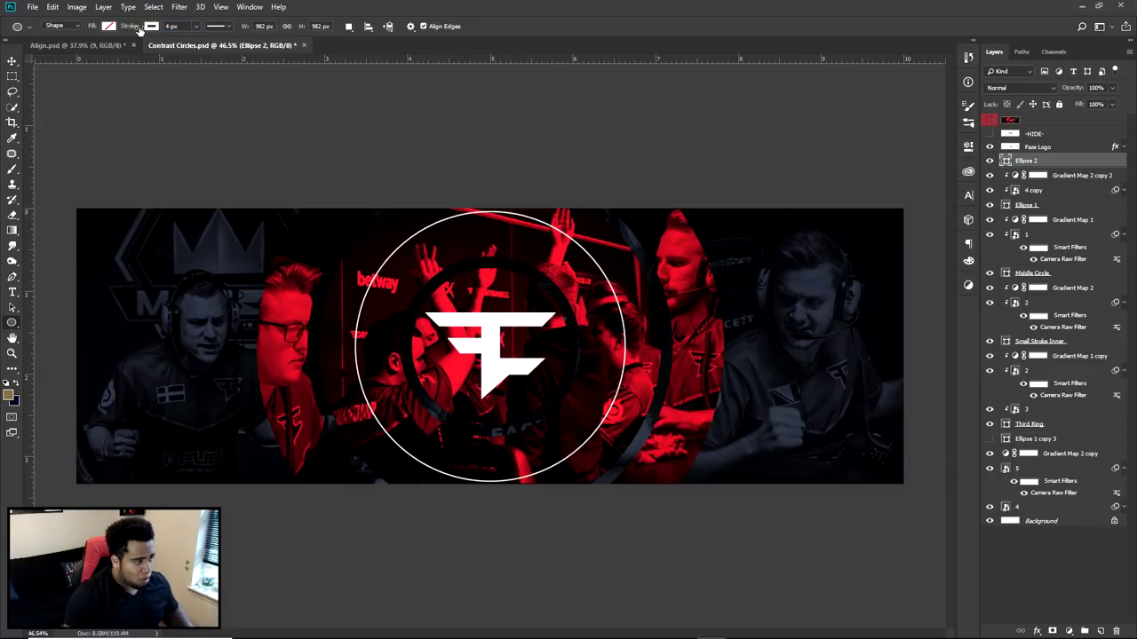
pyautogui.click(13, 60)
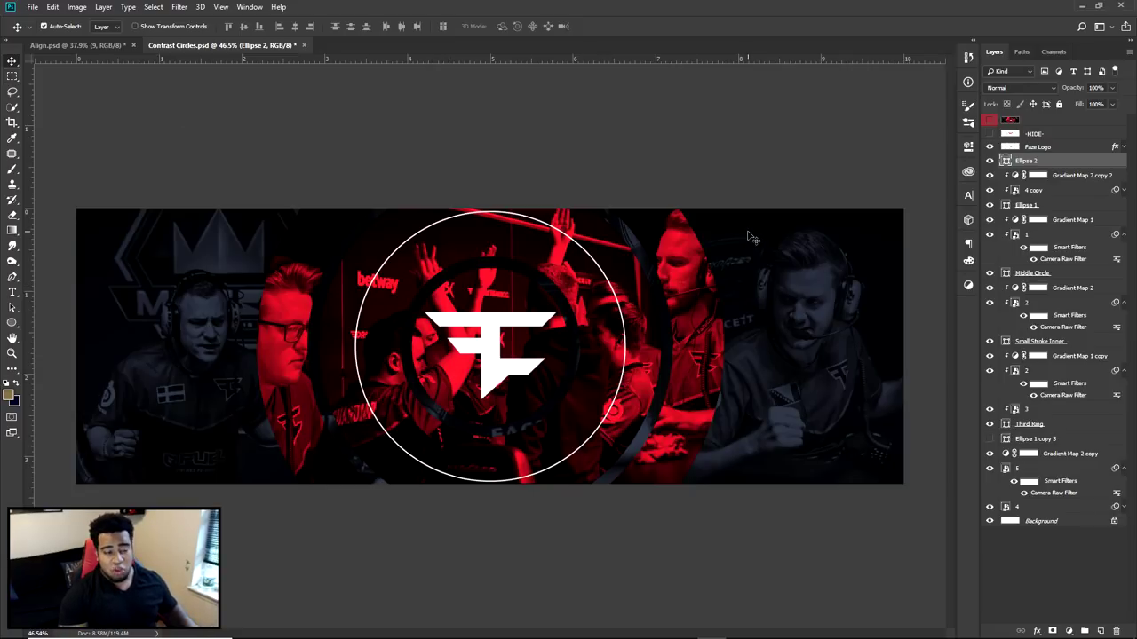
# - Duplicate the thin white circle and scale the copy up from its centre so it surrounds the third ring
pyautogui.hotkey('ctrl', 'j')
pyautogui.hotkey('ctrl', 't')
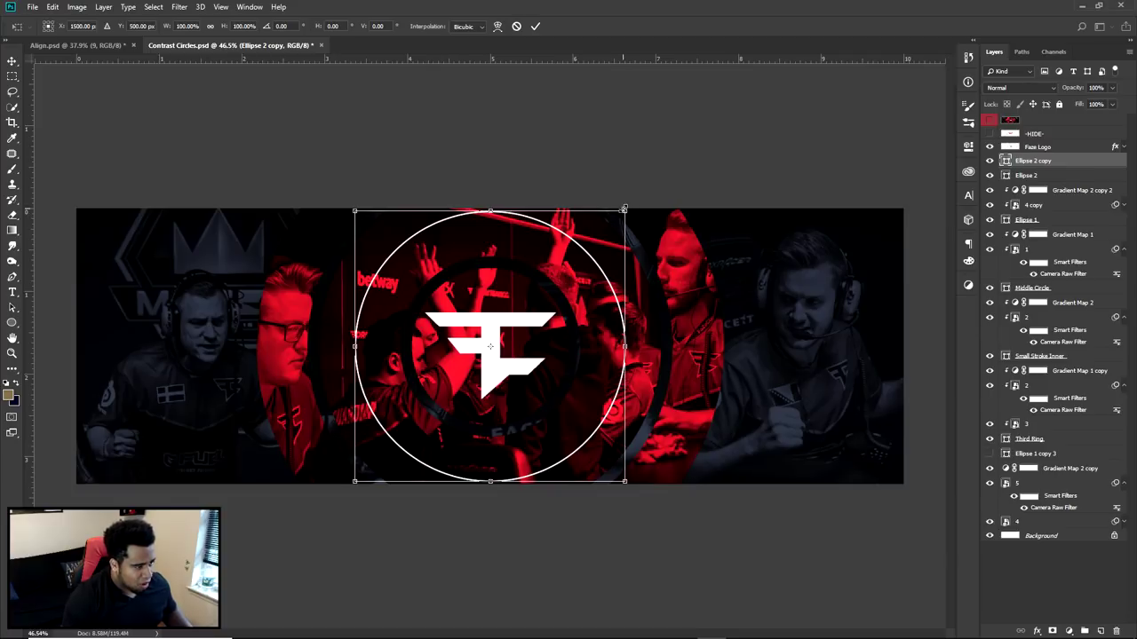
pyautogui.moveTo(627, 209); pyautogui.dragTo(770, 117)
pyautogui.press('Return')
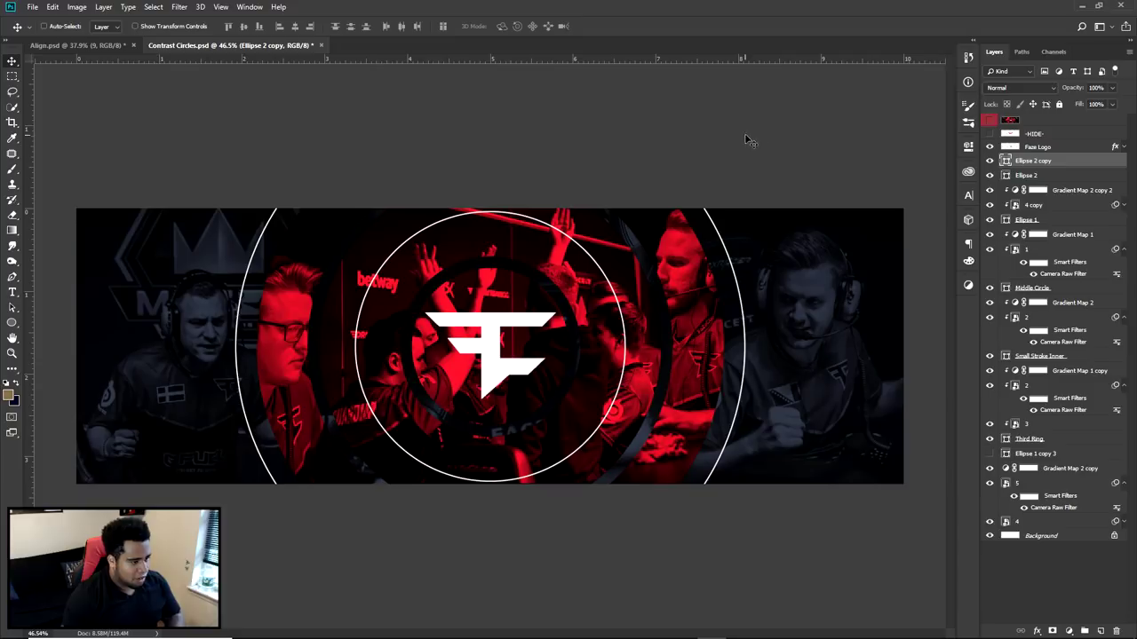
# - Duplicate the enlarged circle and scale the new copy up further so it reaches the outer dark portraits
pyautogui.hotkey('ctrl', 'j')
pyautogui.hotkey('ctrl', 't')
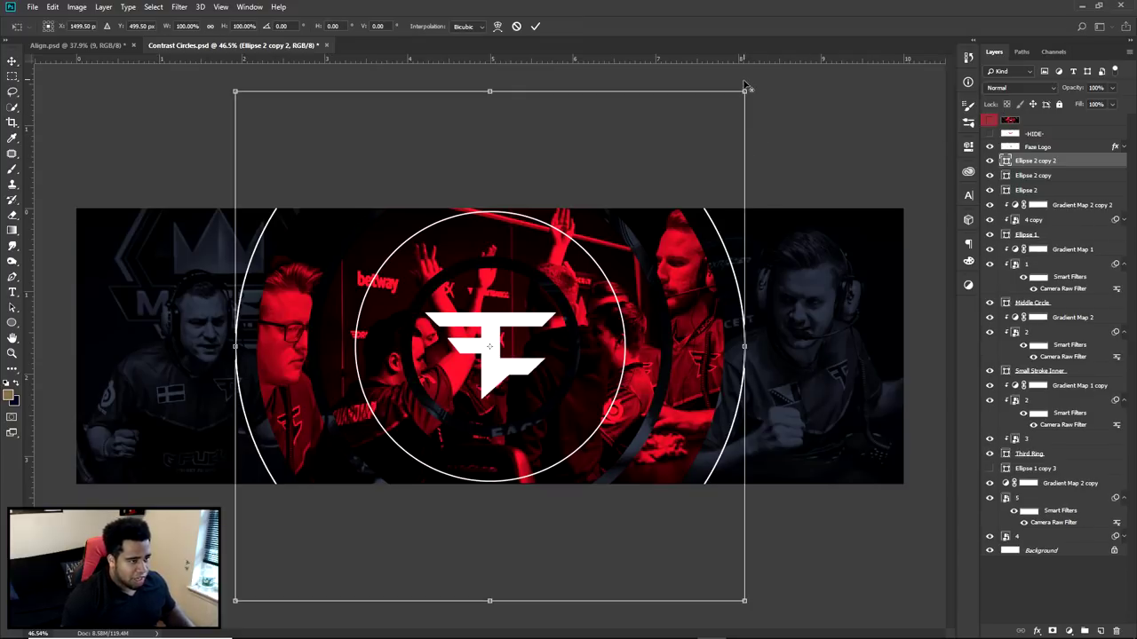
pyautogui.moveTo(745, 92); pyautogui.dragTo(906, 25)
pyautogui.press('Return')
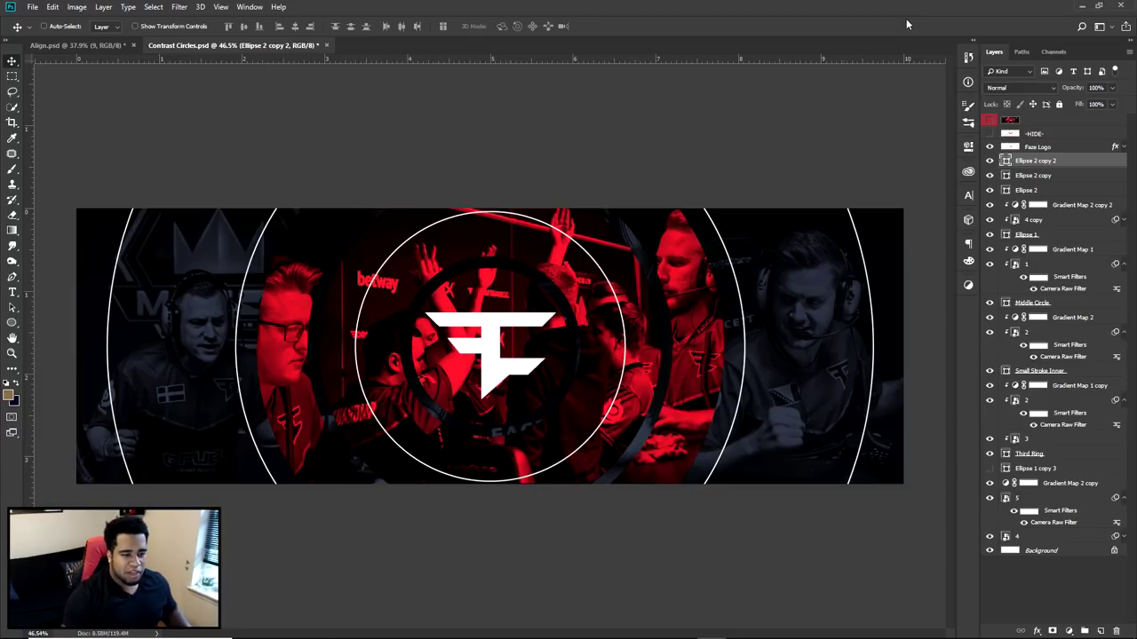
pyautogui.keyDown('shift'); pyautogui.click(1030, 190); pyautogui.keyUp('shift')
pyautogui.rightClick(1030, 190)
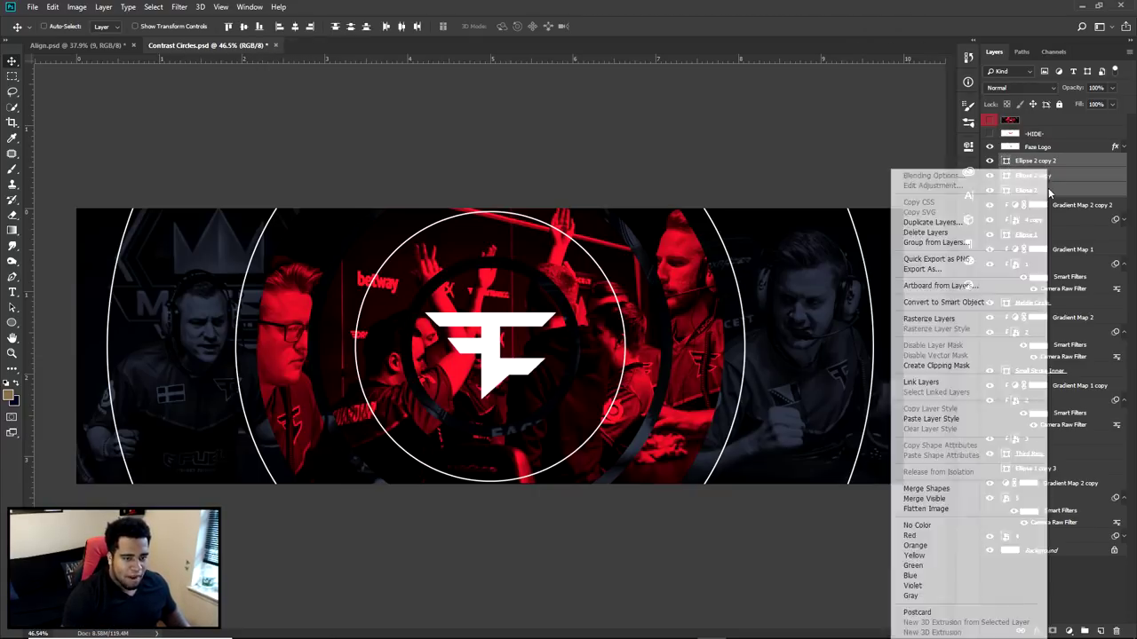
pyautogui.click(793, 257)
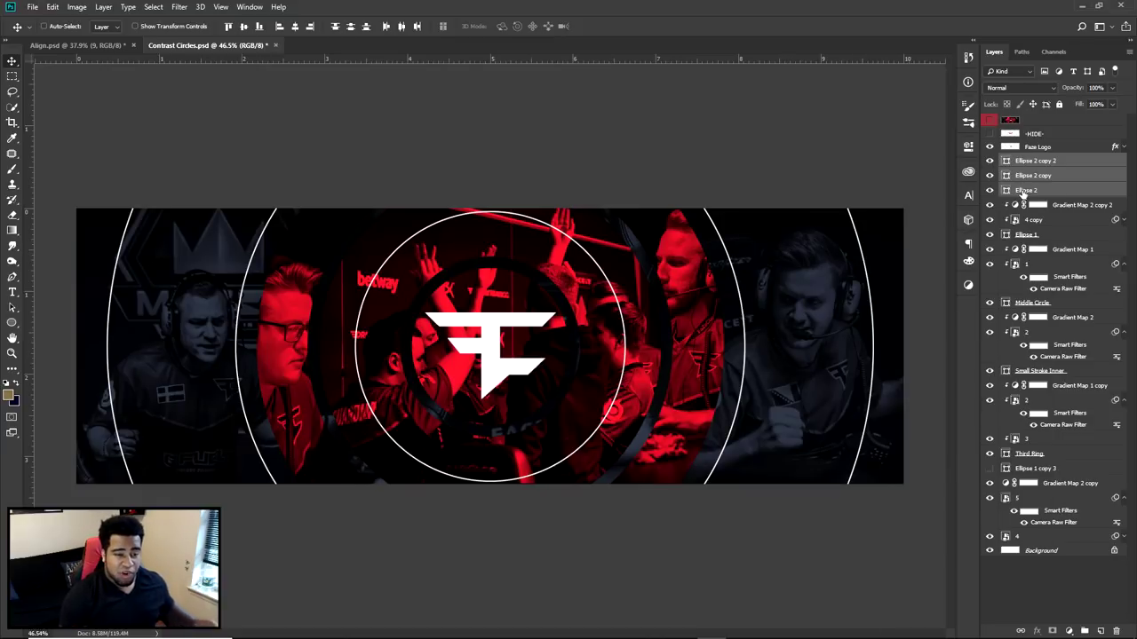
# - Add a layer mask to Ellipse 2 copy 2 and paint black with a 546 px soft brush to fade the outermost circle's side arcs
pyautogui.click(1041, 163)
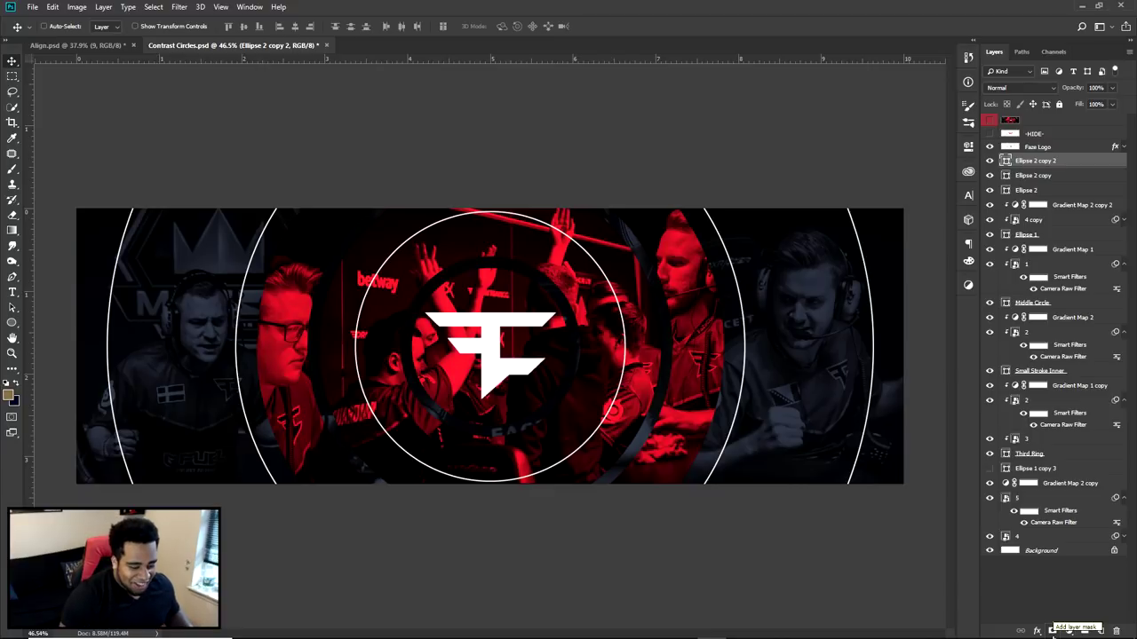
pyautogui.click(1053, 631)
pyautogui.press('b')
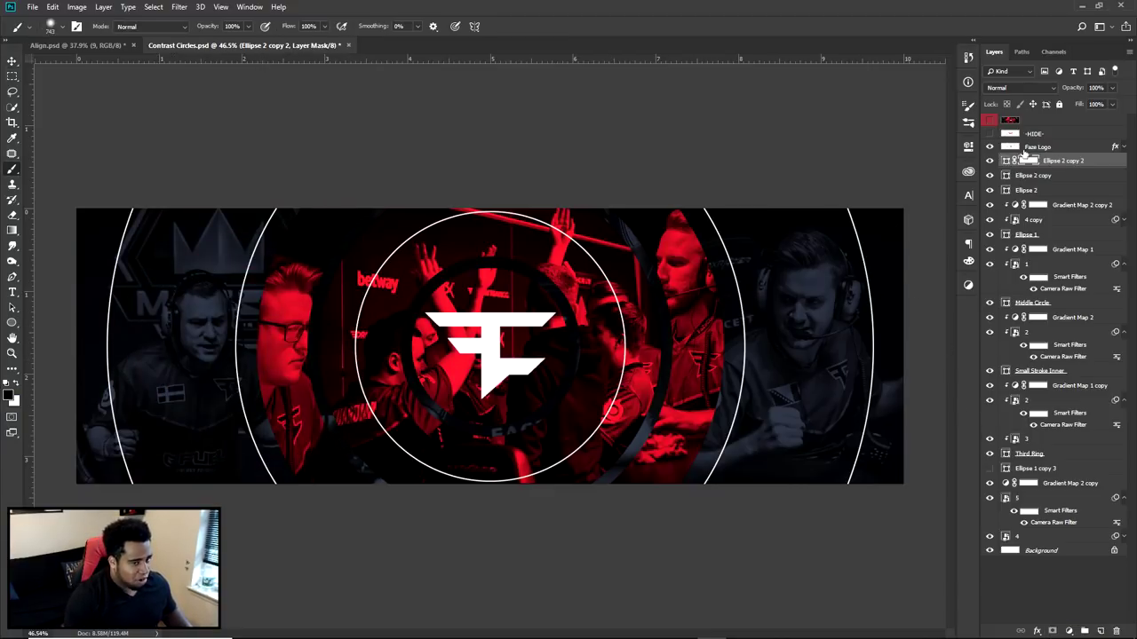
pyautogui.keyDown('alt'); pyautogui.rightClick(391, 382); pyautogui.keyUp('alt')
pyautogui.moveTo(366, 363)
pyautogui.mouseDown()
pyautogui.moveTo(444, 352)
pyautogui.moveTo(307, 347)
pyautogui.moveTo(442, 343)
pyautogui.mouseUp()
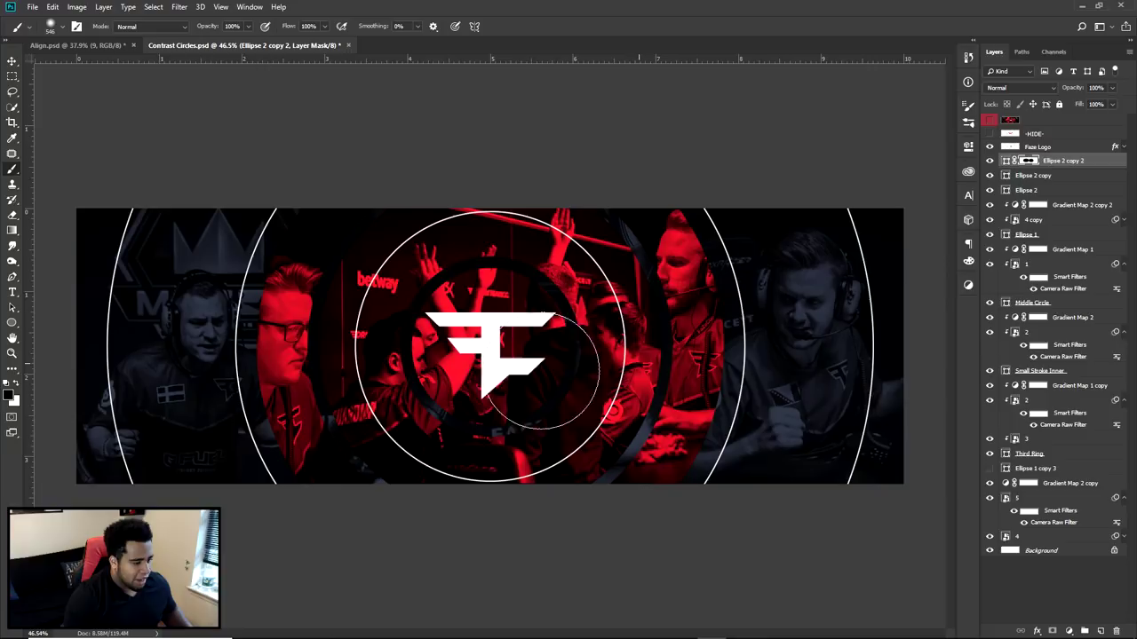
pyautogui.click(990, 160)
pyautogui.click(991, 161)
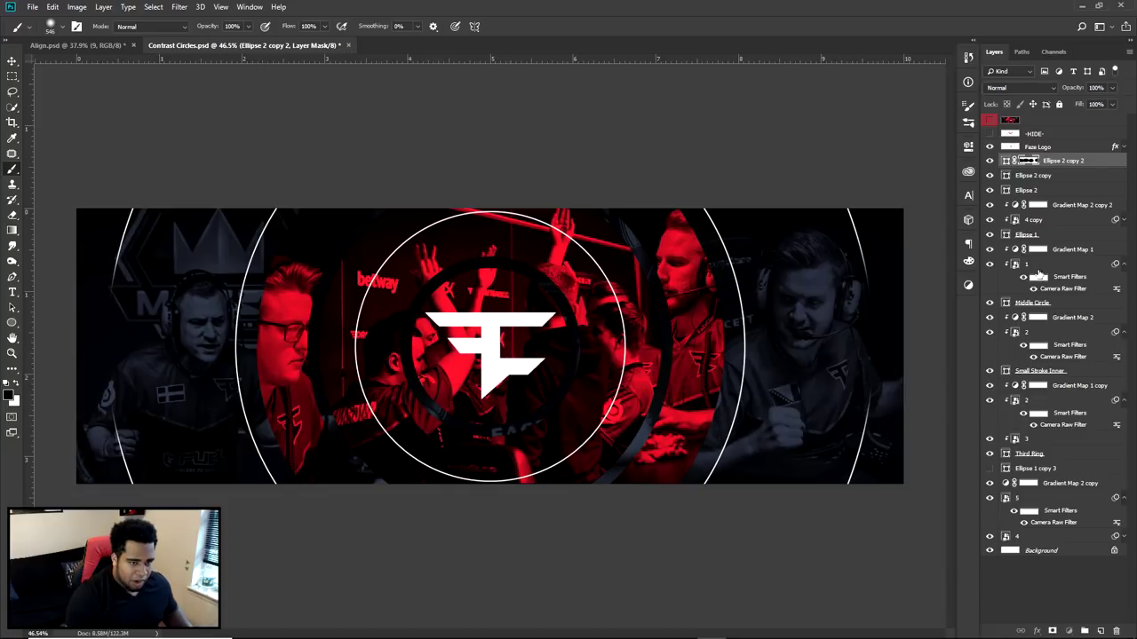
# - Add an inverted mask to Ellipse 2 copy and paint white to reveal only the circle's upper-left and lower-right arcs
pyautogui.click(1040, 175)
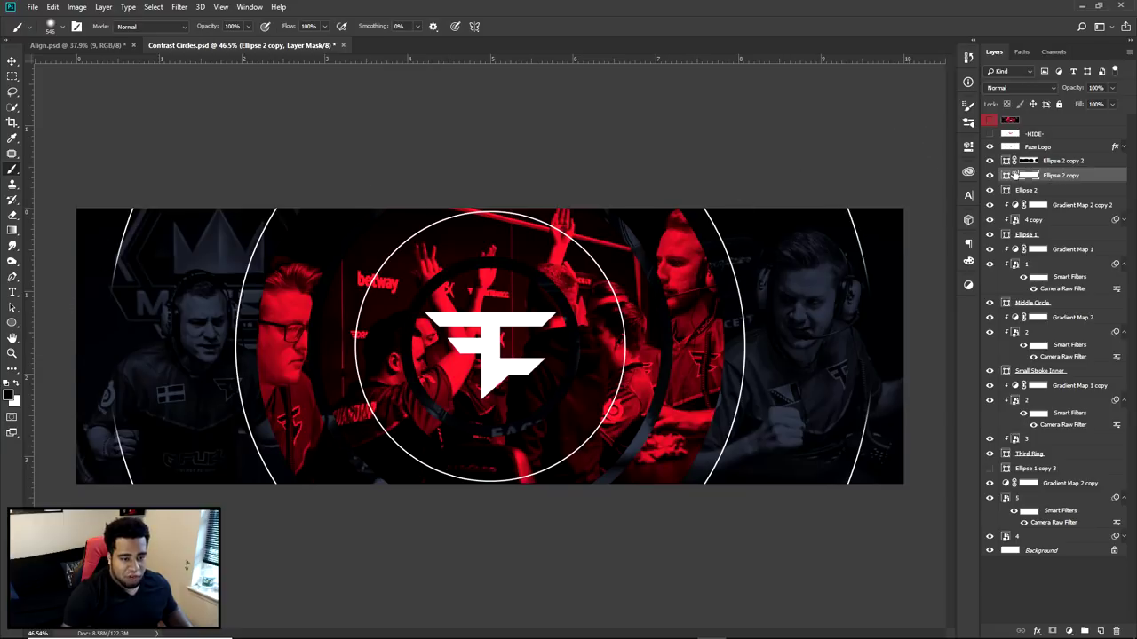
pyautogui.hotkey('ctrl', 'i')
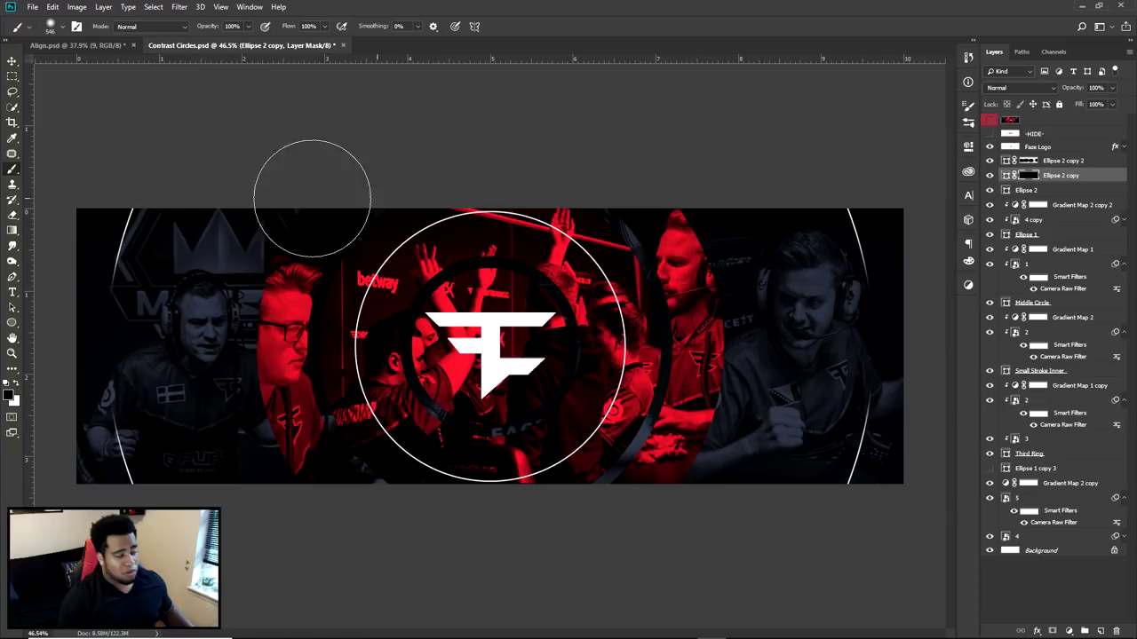
pyautogui.click(17, 382)
pyautogui.click(264, 257)
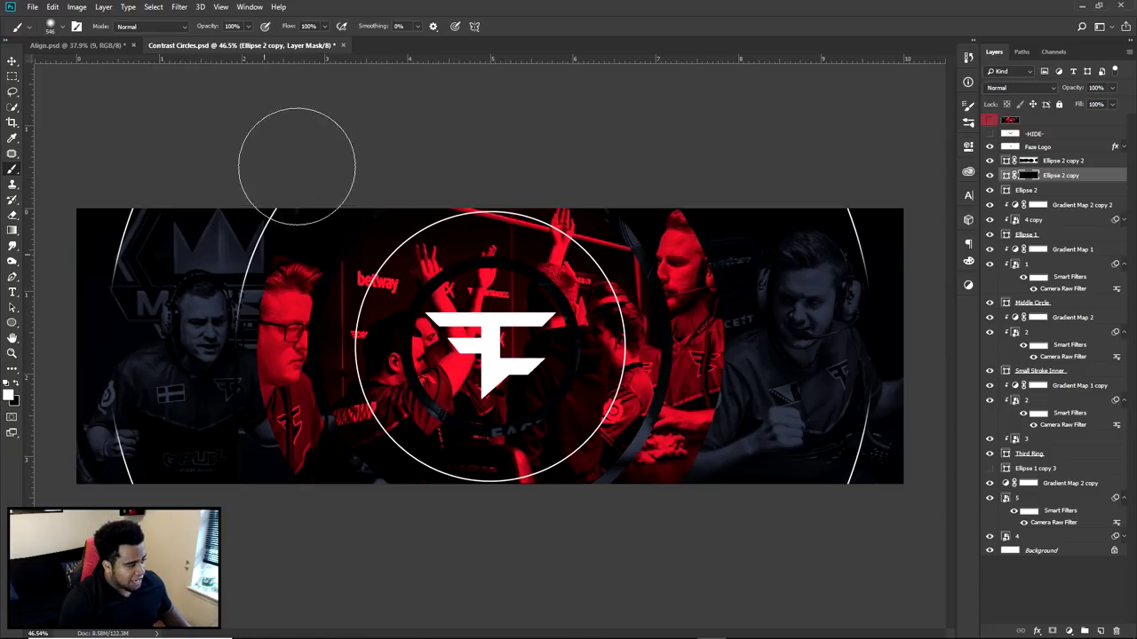
pyautogui.moveTo(724, 337); pyautogui.dragTo(710, 497)
pyautogui.hotkey('ctrl', 'z')
pyautogui.moveTo(742, 378); pyautogui.dragTo(699, 471)
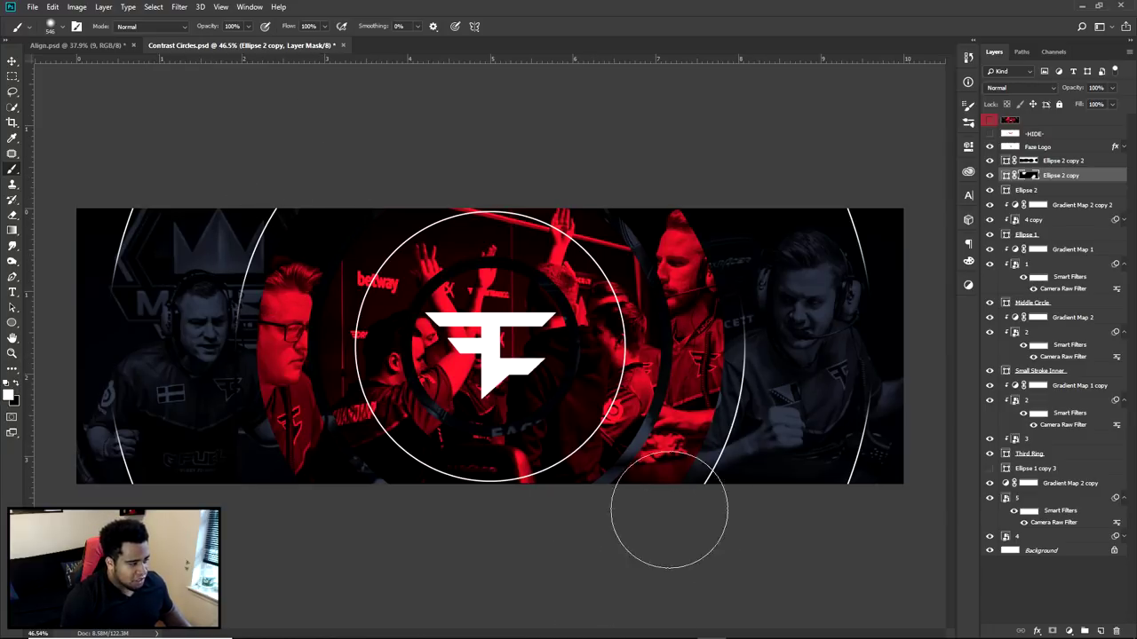
# - Mask the Ellipse 2 layer and paint black over the inner circle's upper-left and lower-right arcs to fade them
pyautogui.click(1045, 190)
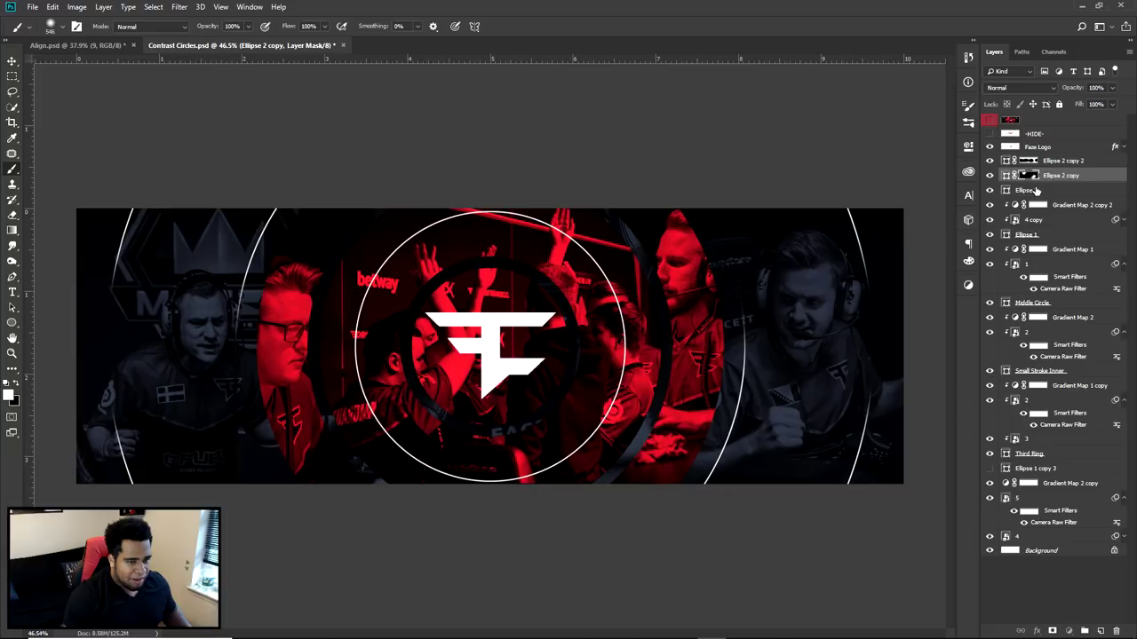
pyautogui.click(1054, 630)
pyautogui.click(7, 382)
pyautogui.moveTo(390, 321)
pyautogui.mouseDown()
pyautogui.moveTo(366, 296)
pyautogui.moveTo(398, 226)
pyautogui.mouseUp()
pyautogui.moveTo(547, 393)
pyautogui.mouseDown()
pyautogui.moveTo(662, 441)
pyautogui.moveTo(380, 317)
pyautogui.moveTo(525, 384)
pyautogui.moveTo(484, 347)
pyautogui.mouseUp()
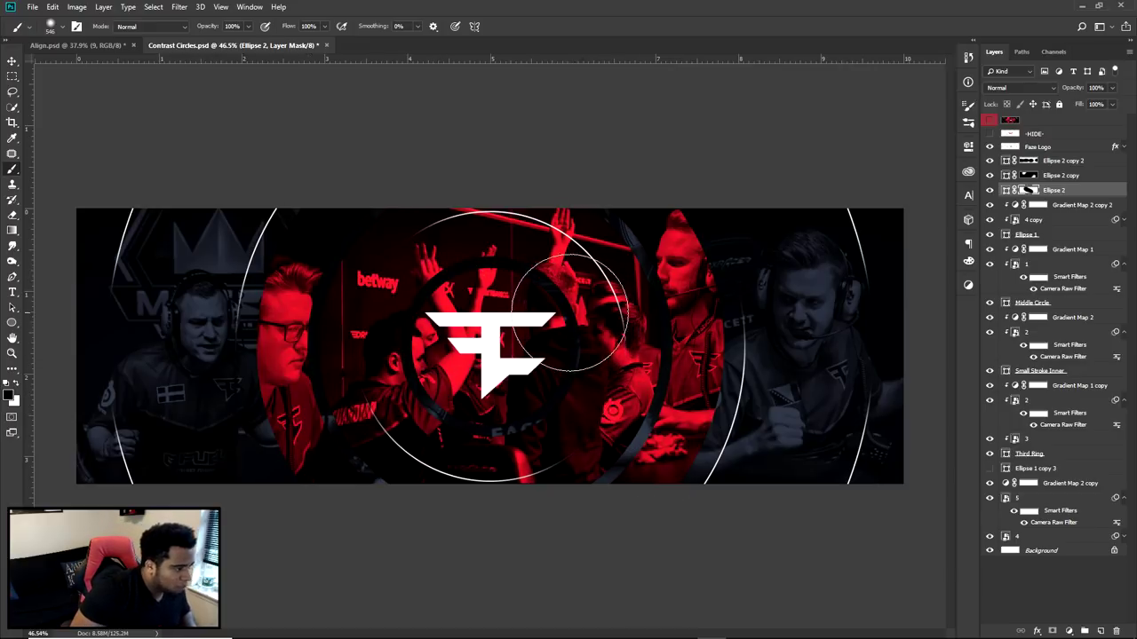
# - Compare the banner's faded thin circles with the reference design
pyautogui.press('v')
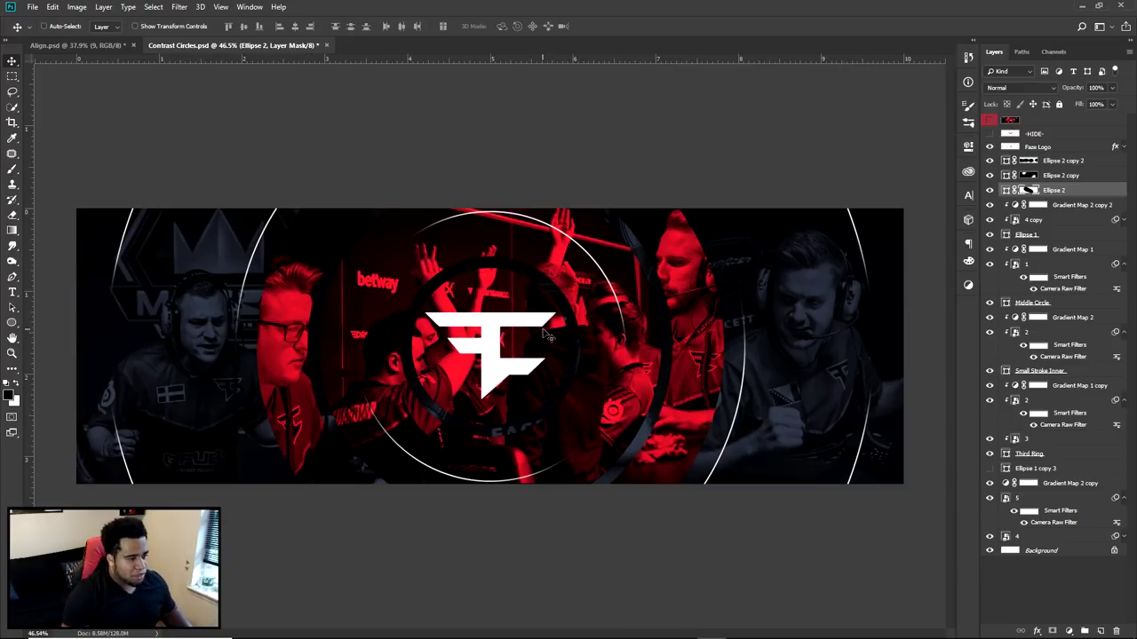
pyautogui.click(991, 123)
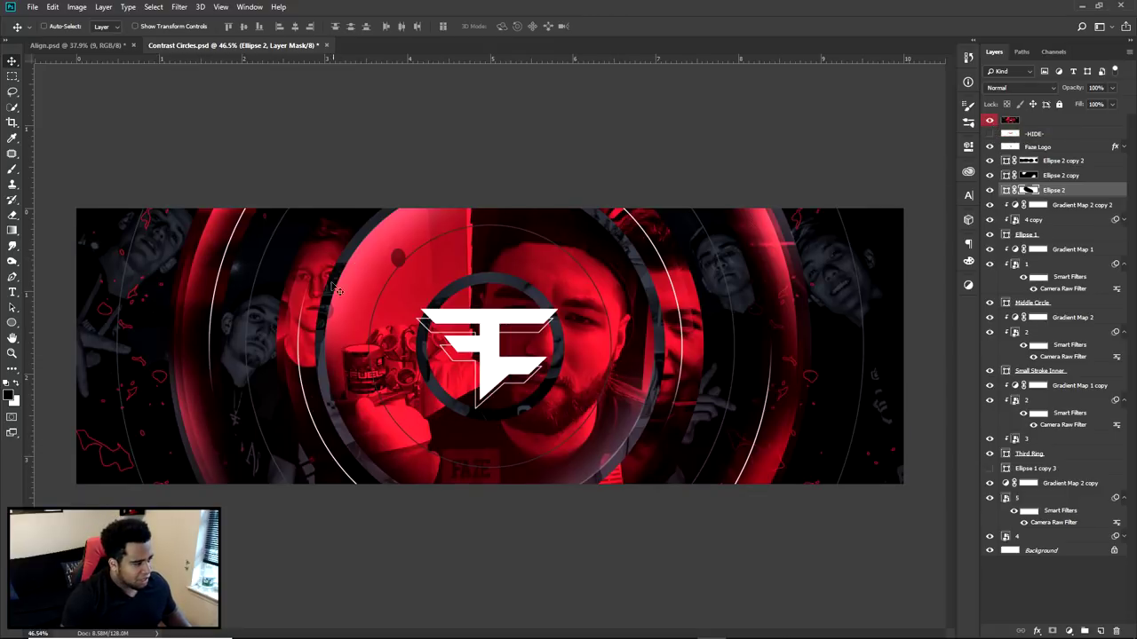
pyautogui.click(991, 123)
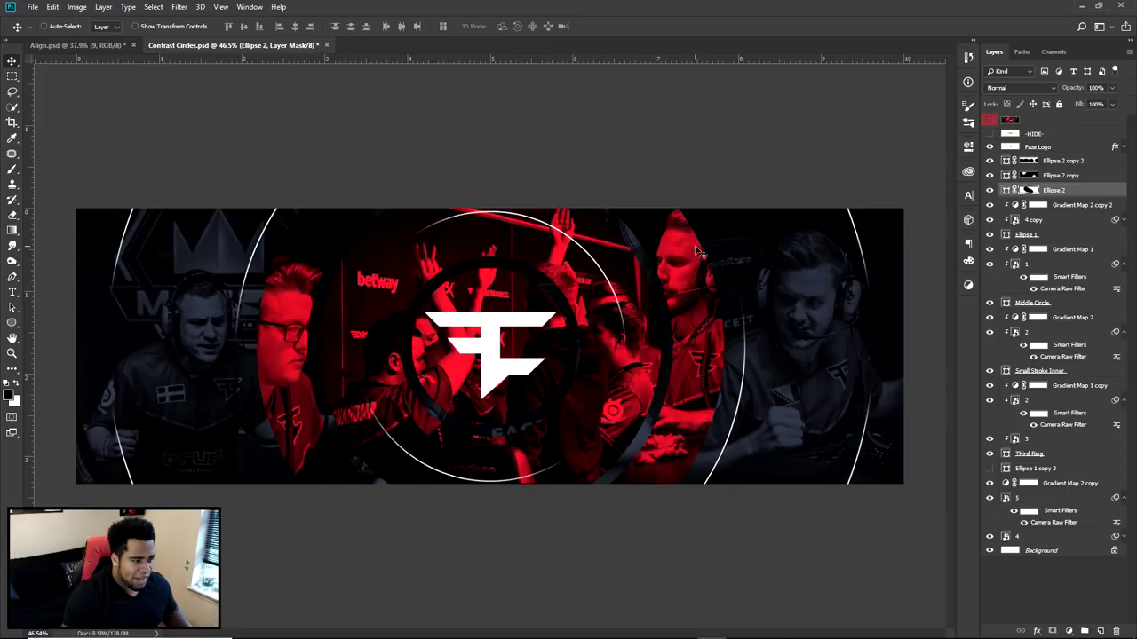
# - Use auto-select on the canvas to identify the layers of the red portrait, the dark outer portrait and the surrounding thin circle
pyautogui.click(673, 258)
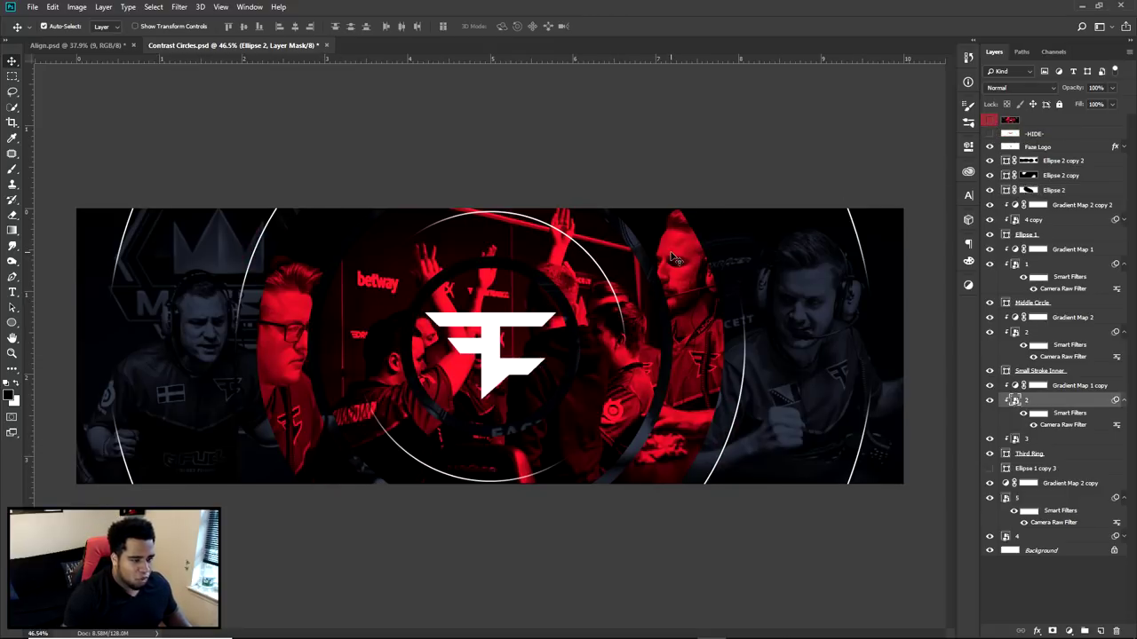
pyautogui.rightClick(16, 61)
pyautogui.click(46, 61)
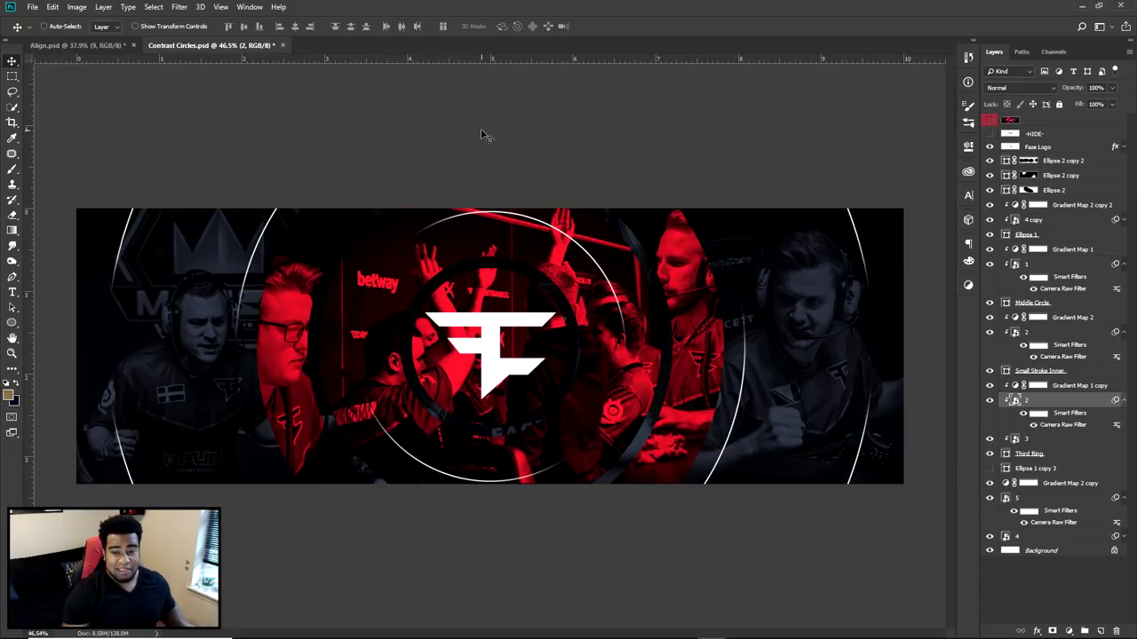
pyautogui.click(860, 240)
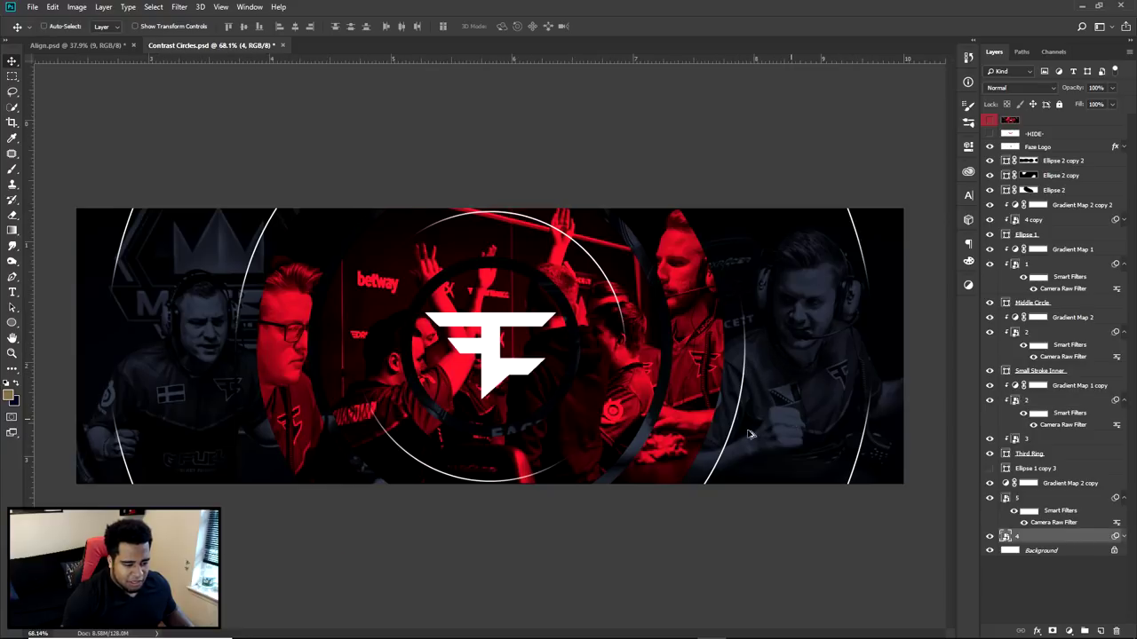
pyautogui.scroll(5, 753, 436)
pyautogui.click(752, 435)
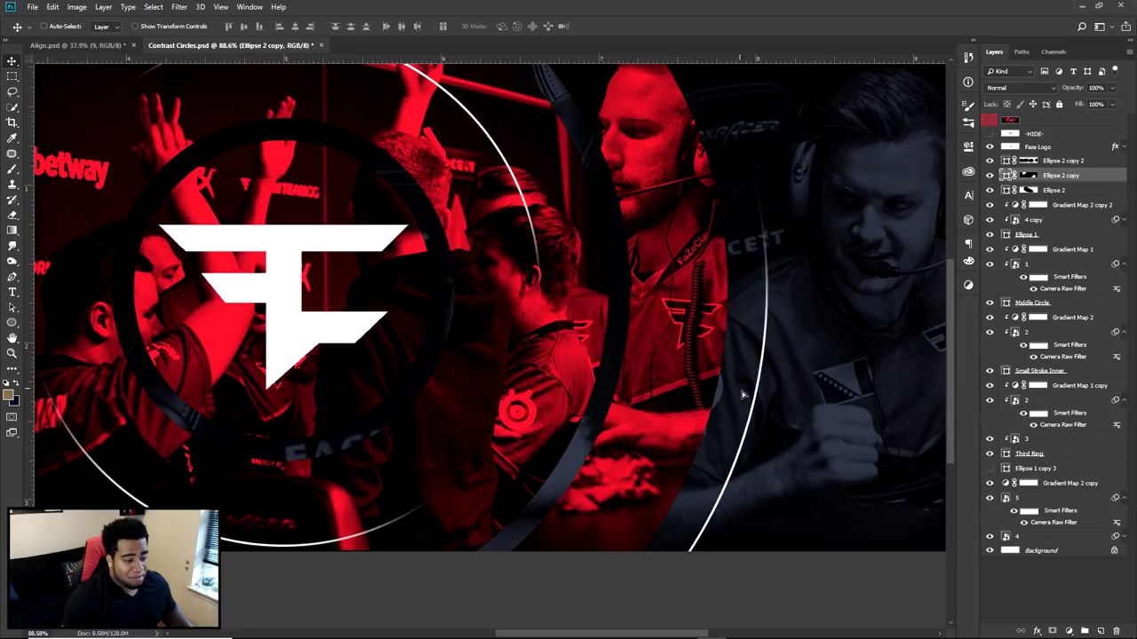
# - Try auto-selecting and moving the FaZe logo and the 4 copy ring photo, undoing each move, and keep the auto-select target as Layer
pyautogui.click(323, 248)
pyautogui.moveTo(315, 241); pyautogui.dragTo(284, 322)
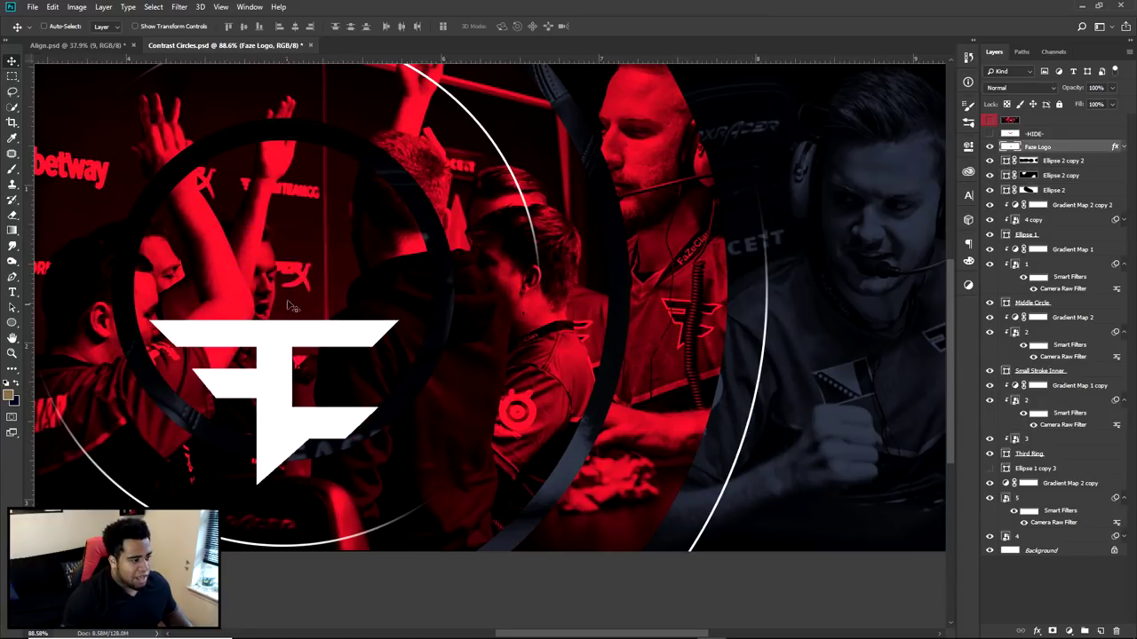
pyautogui.hotkey('ctrl', 'z')
pyautogui.moveTo(390, 162); pyautogui.dragTo(460, 268)
pyautogui.hotkey('ctrl', 'z')
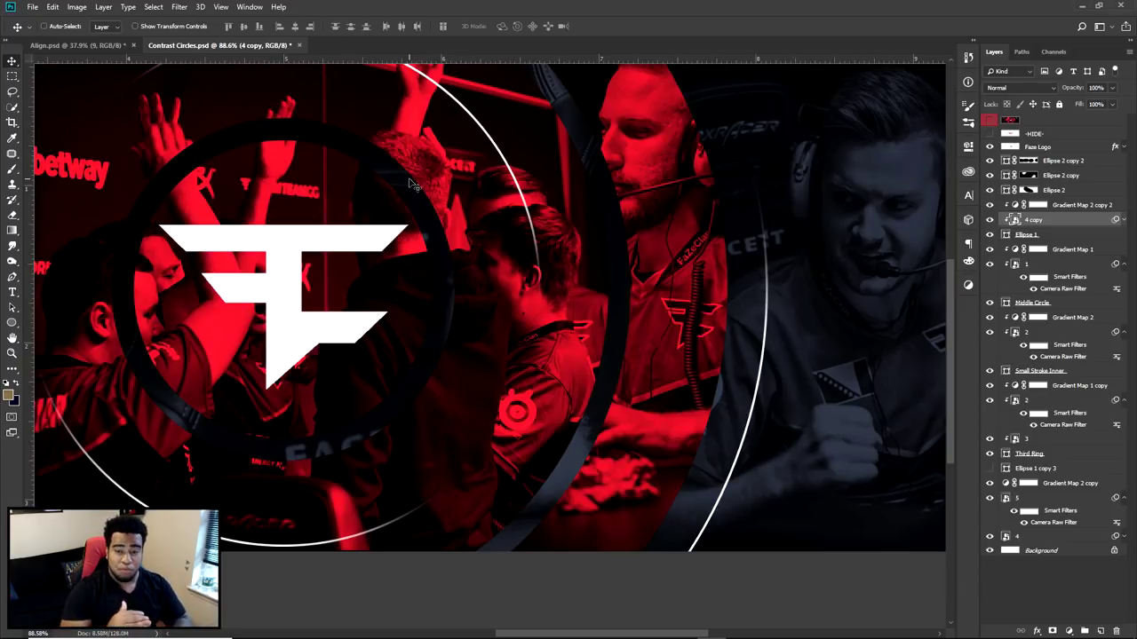
pyautogui.click(105, 27)
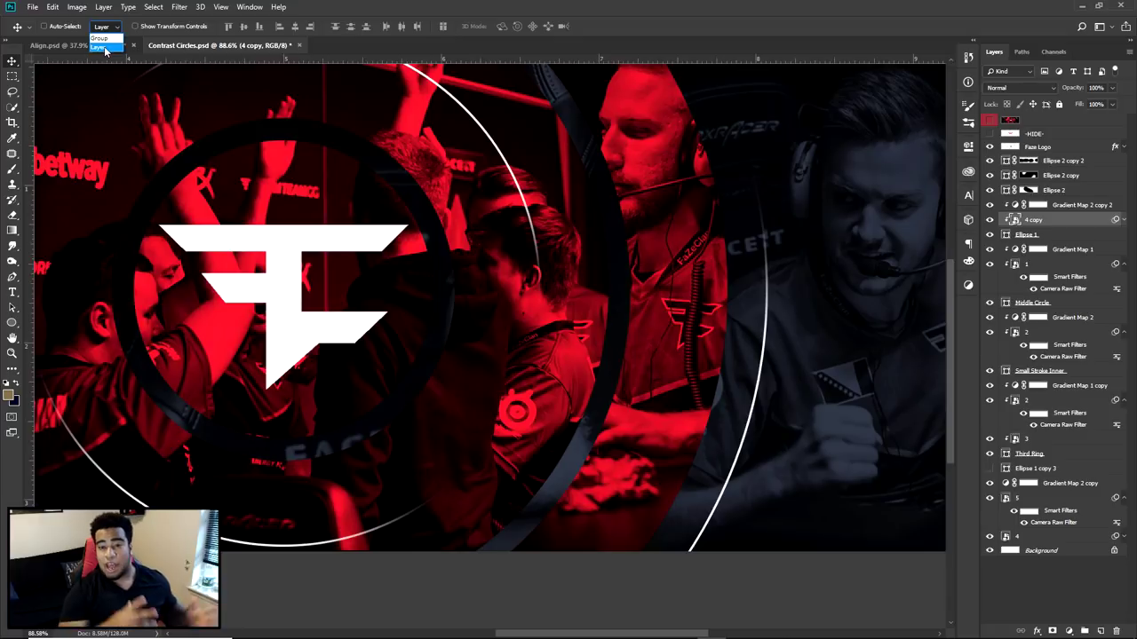
pyautogui.click(104, 49)
# - Select the layer 2 photo of the right-hand red portrait and check its extent by hiding and showing it
pyautogui.scroll(-3, 316, 206)
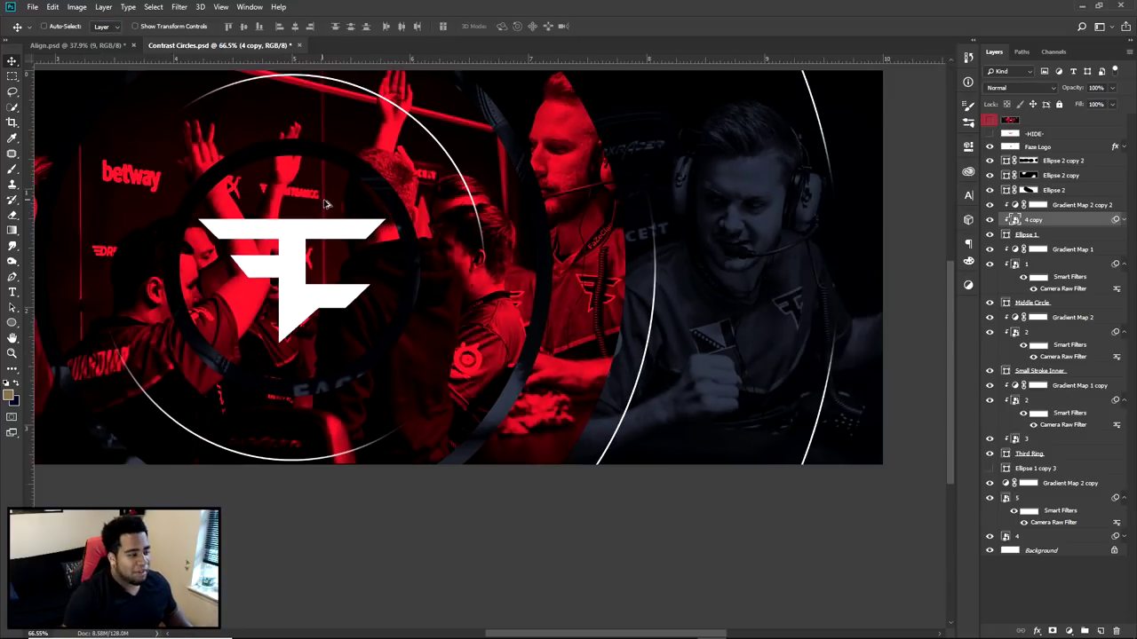
pyautogui.scroll(1, 530, 298)
pyautogui.click(696, 268)
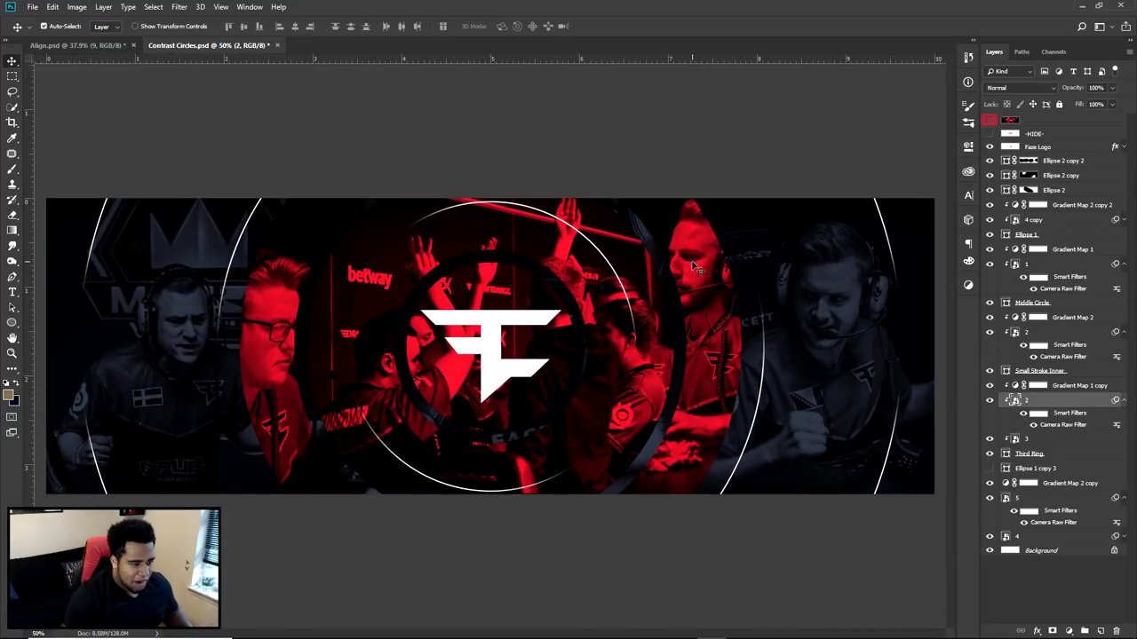
pyautogui.click(988, 400)
pyautogui.click(988, 401)
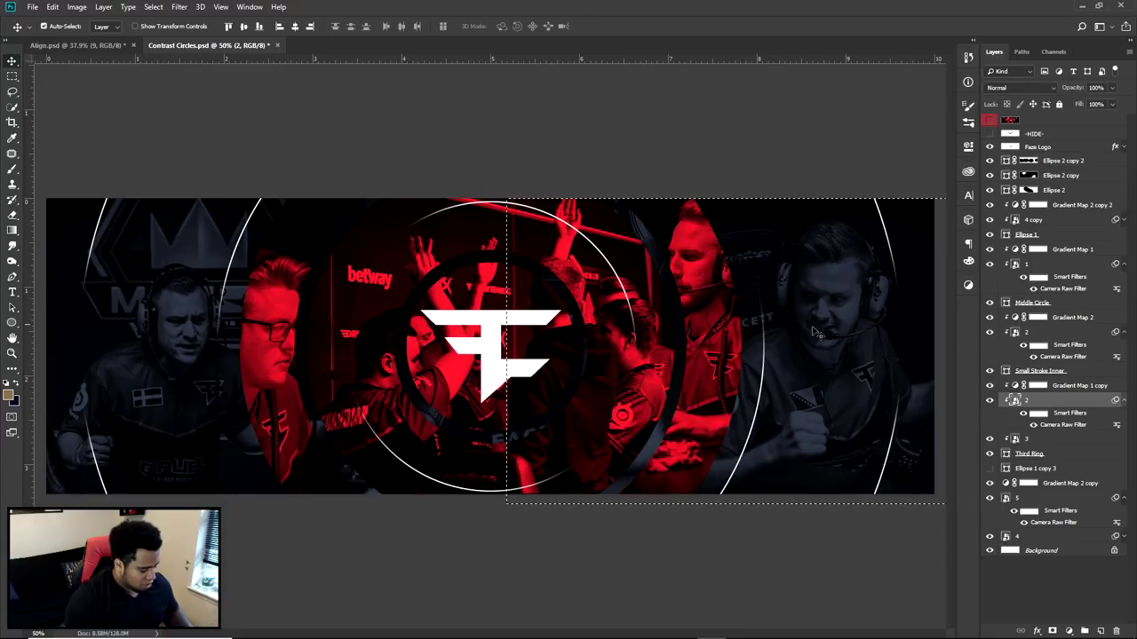
# - Load the Third Ring shape's outline as a selection and add a new layer above Gradient Map 1 copy
pyautogui.keyDown('ctrl'); pyautogui.click(1004, 455); pyautogui.keyUp('ctrl')
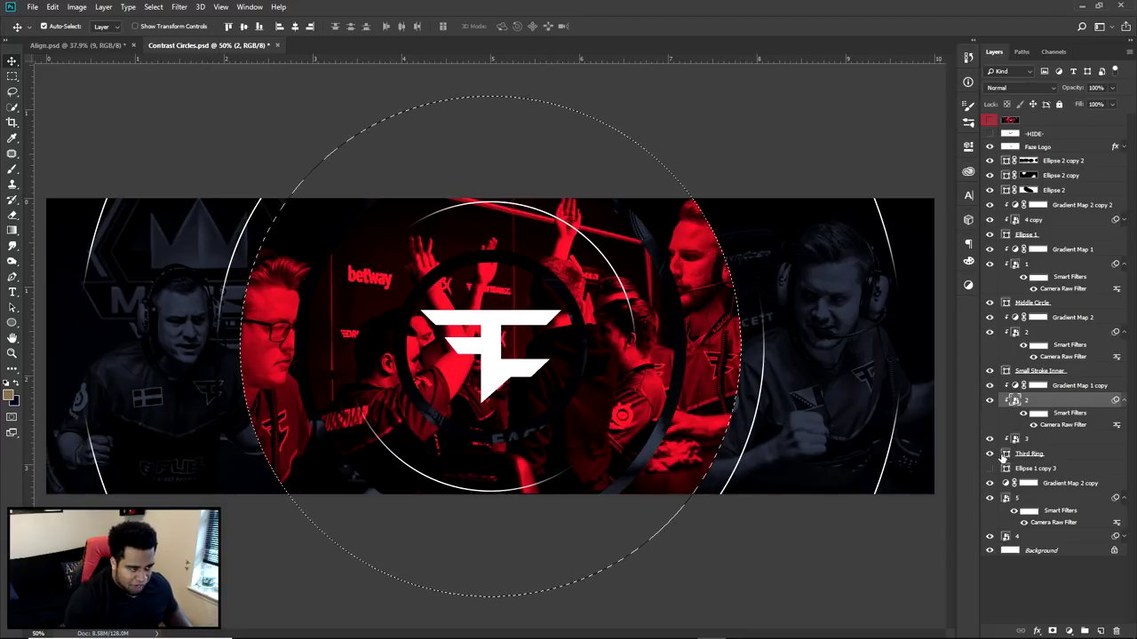
pyautogui.click(1076, 385)
pyautogui.click(1102, 630)
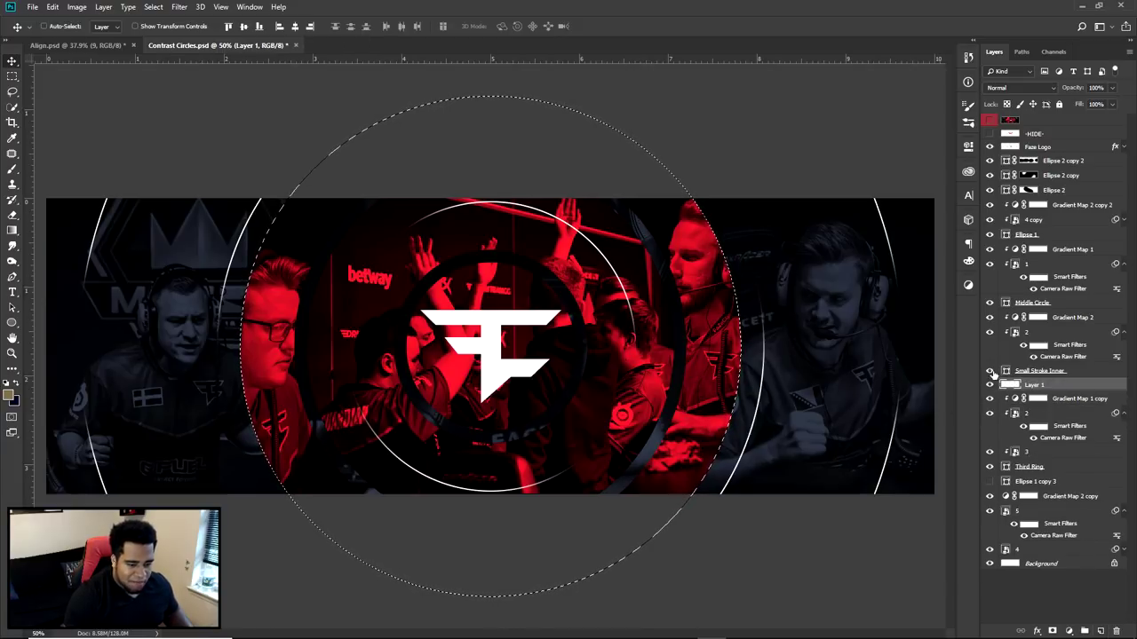
# - Set the foreground colour to a red sampled from the raised arms in the photo, f12323
pyautogui.press('i')
pyautogui.click(9, 395)
pyautogui.click(275, 349)
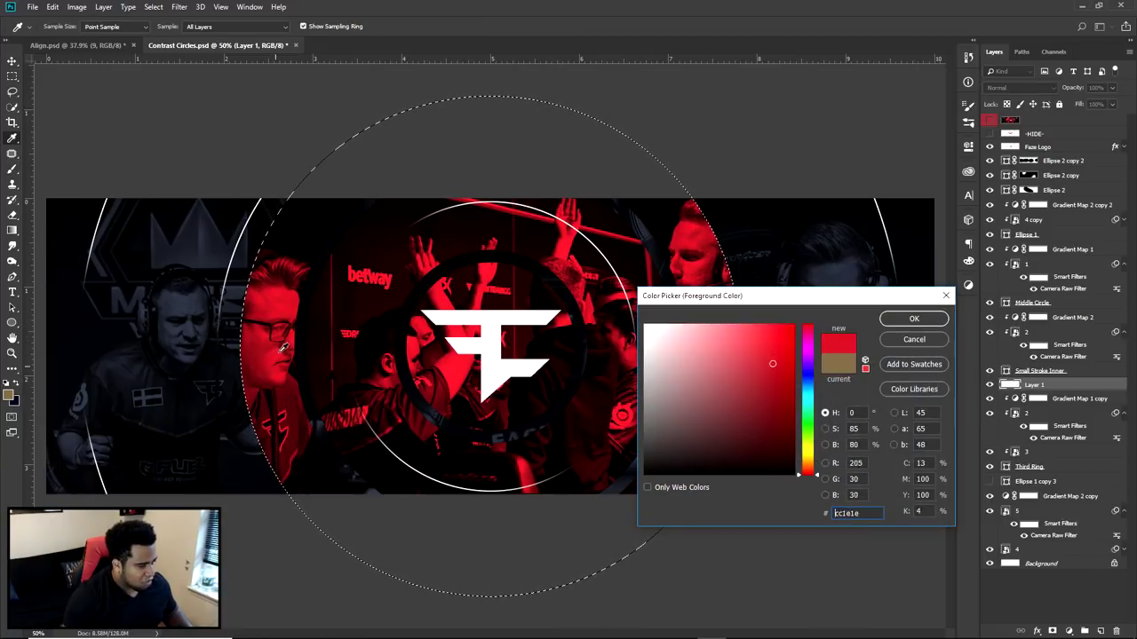
pyautogui.click(565, 249)
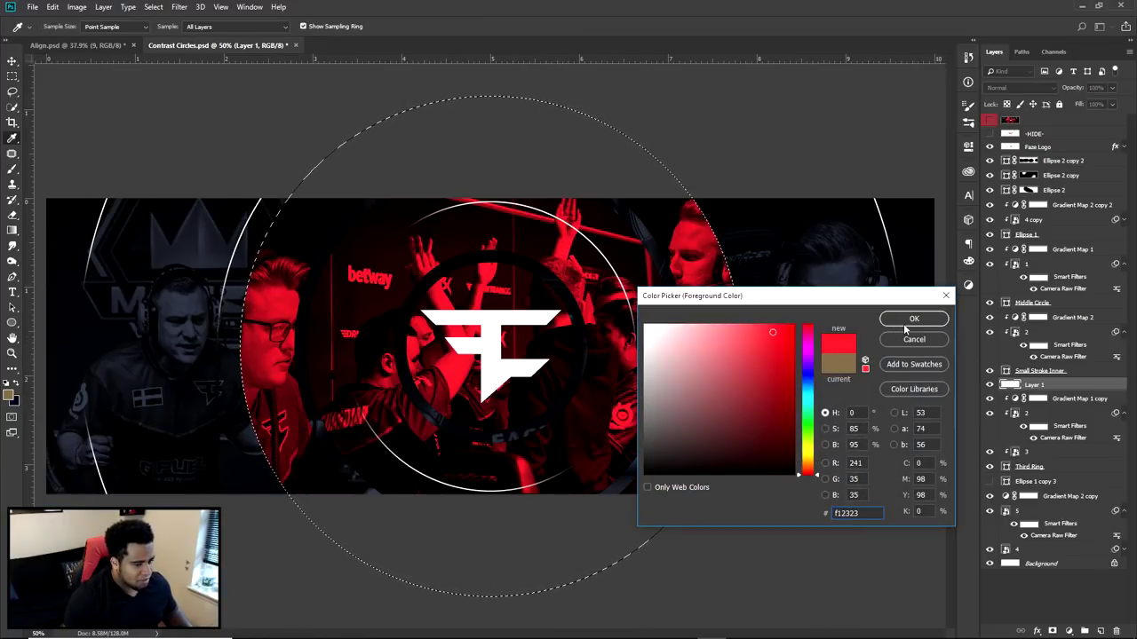
pyautogui.click(912, 321)
# - Brush soft red glows on Layer 1 along the inner edges of the Third Ring selection, and deselect
pyautogui.press('b')
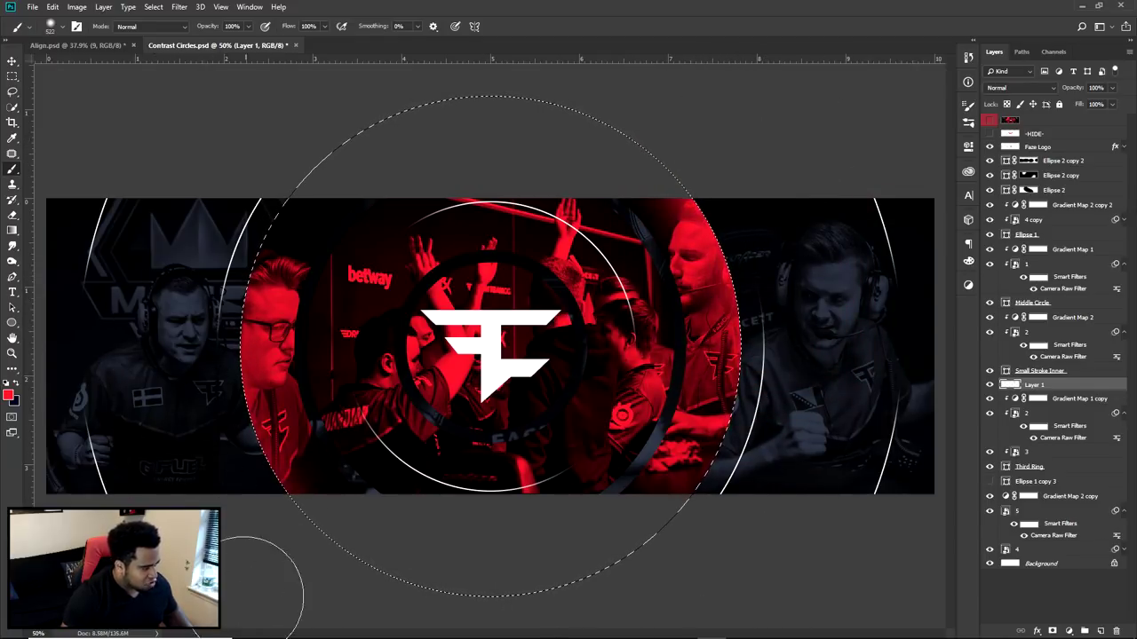
pyautogui.moveTo(229, 428); pyautogui.dragTo(301, 473)
pyautogui.hotkey('ctrl', 'z')
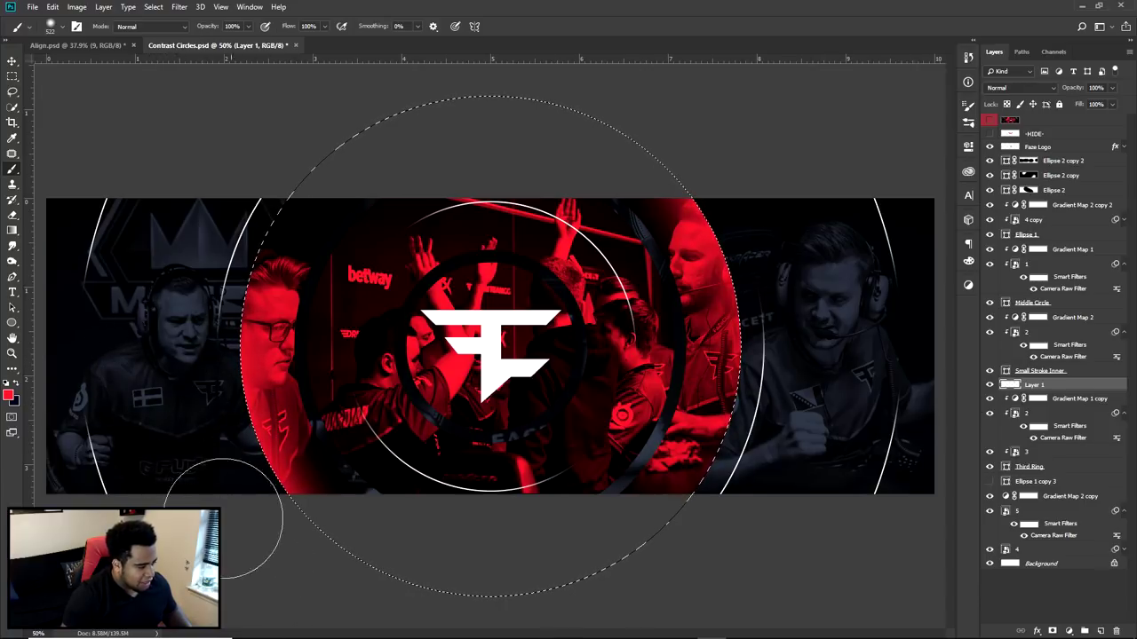
pyautogui.hotkey('ctrl', 'd')
pyautogui.press('v')
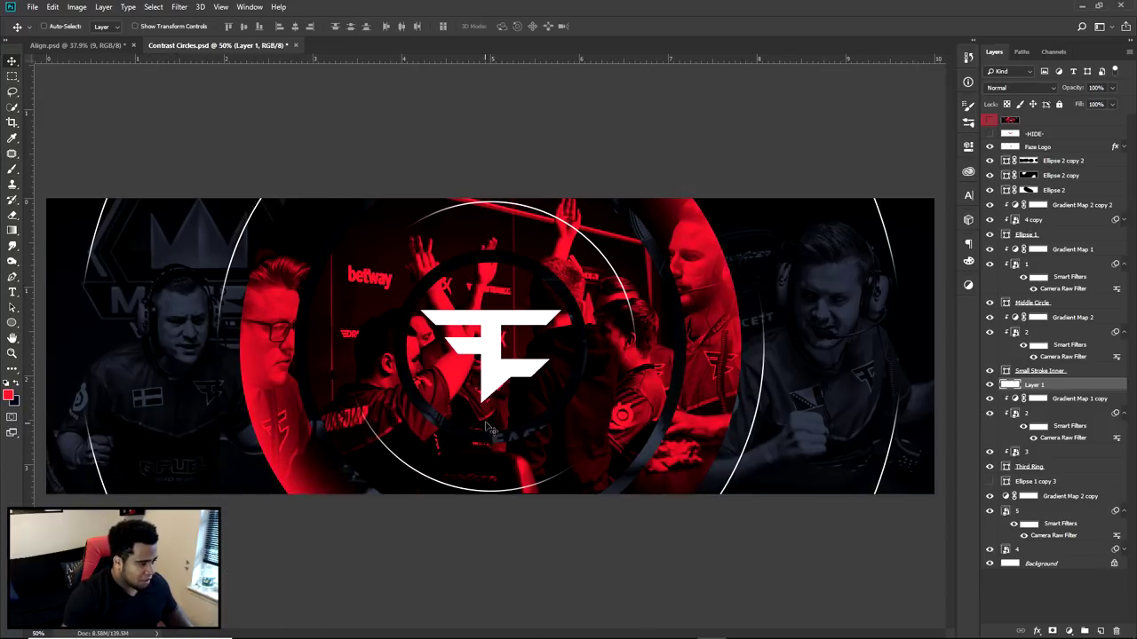
pyautogui.scroll(-1, 487, 420)
pyautogui.scroll(2, 486, 420)
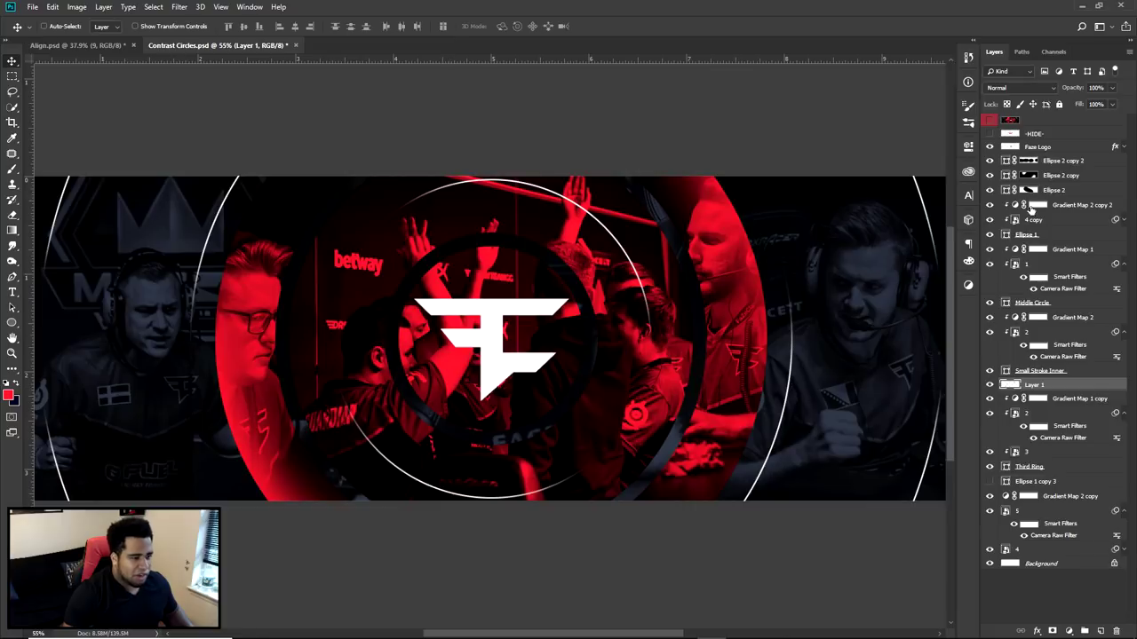
# - Set Layer 1's blend mode to Linear Dodge (Add) and its opacity to 63%
pyautogui.click(1012, 89)
pyautogui.click(1012, 206)
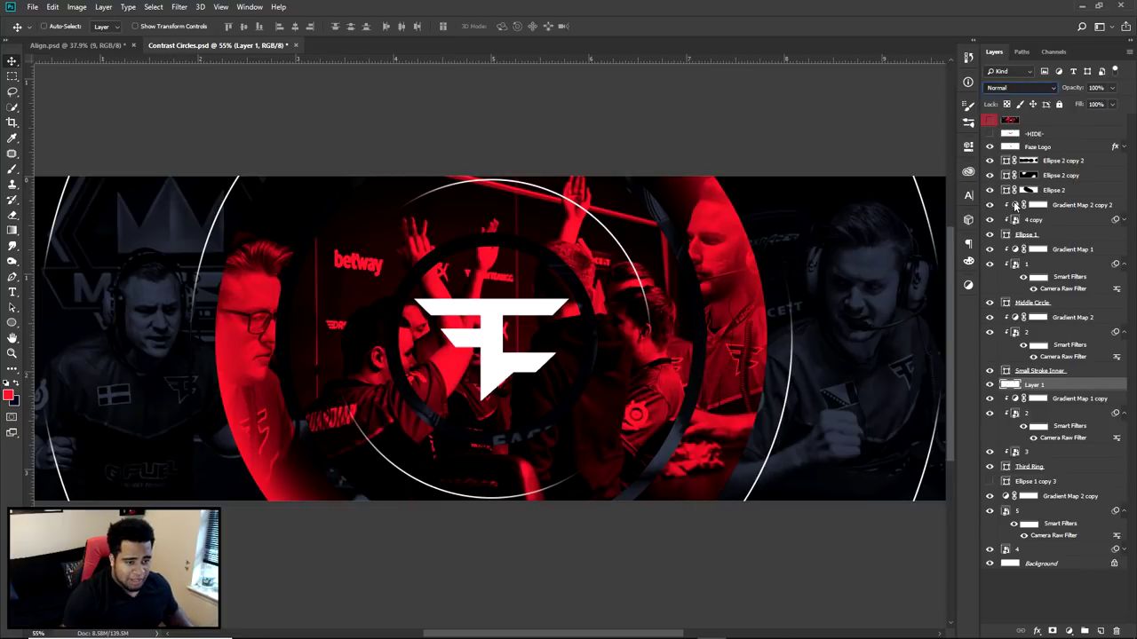
pyautogui.scroll(-2, 766, 264)
pyautogui.click(1112, 88)
pyautogui.moveTo(1109, 105); pyautogui.dragTo(1093, 104)
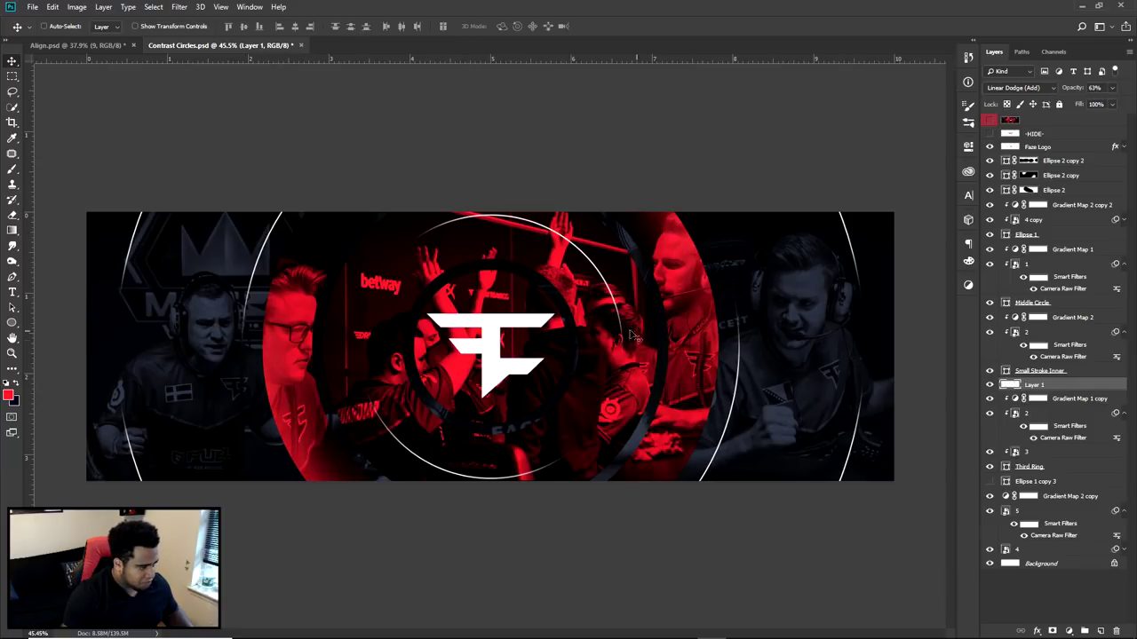
# - Identify the Middle Circle and its photo, load the circle's outline as a selection, and add a new layer above Gradient Map 1
pyautogui.keyDown('ctrl'); pyautogui.click(632, 273); pyautogui.keyUp('ctrl')
pyautogui.moveTo(632, 274); pyautogui.dragTo(609, 228)
pyautogui.hotkey('ctrl', 'z')
pyautogui.click(989, 303)
pyautogui.click(989, 303)
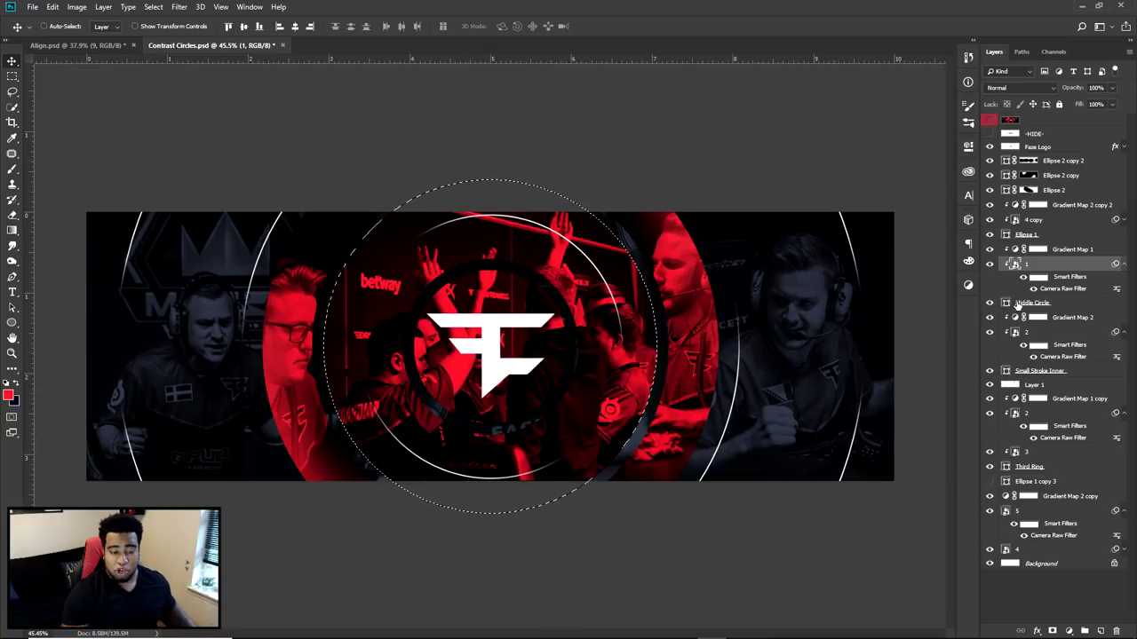
pyautogui.click(1063, 252)
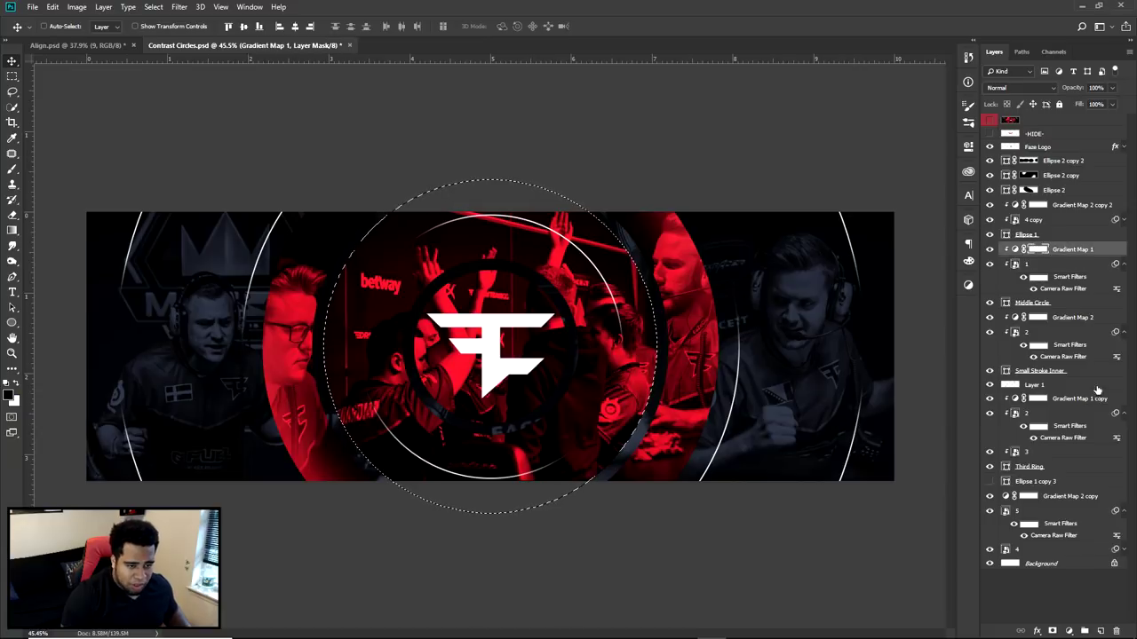
pyautogui.click(1101, 630)
# - Brush soft red glows on Layer 2 along the circle's lower-right and upper-left inner edges, and deselect
pyautogui.press('b')
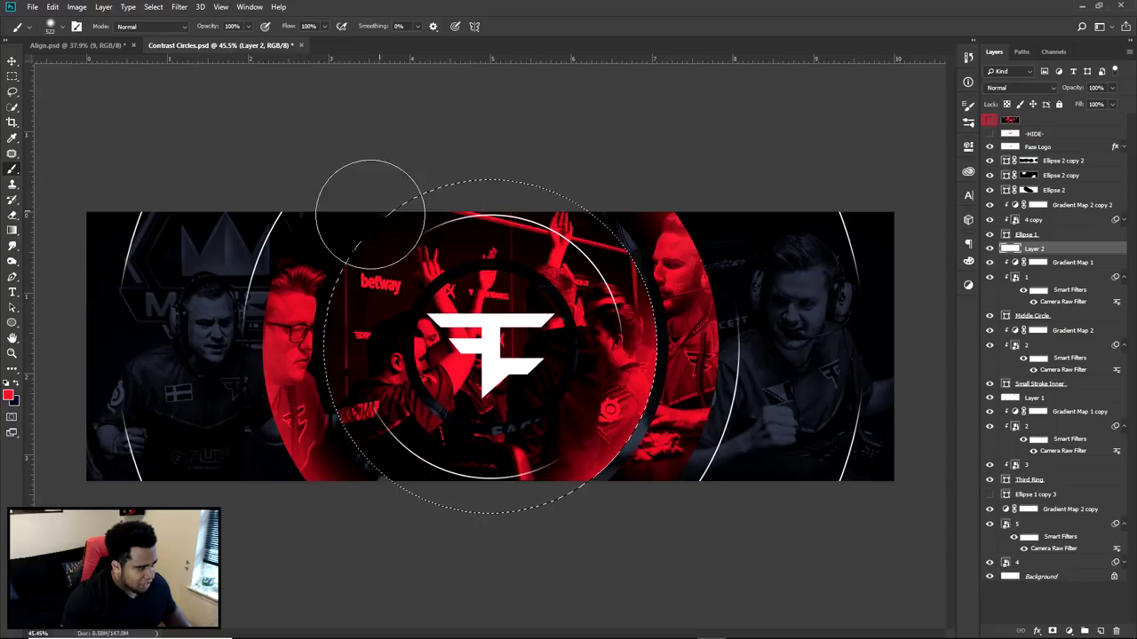
pyautogui.moveTo(350, 156); pyautogui.dragTo(268, 308)
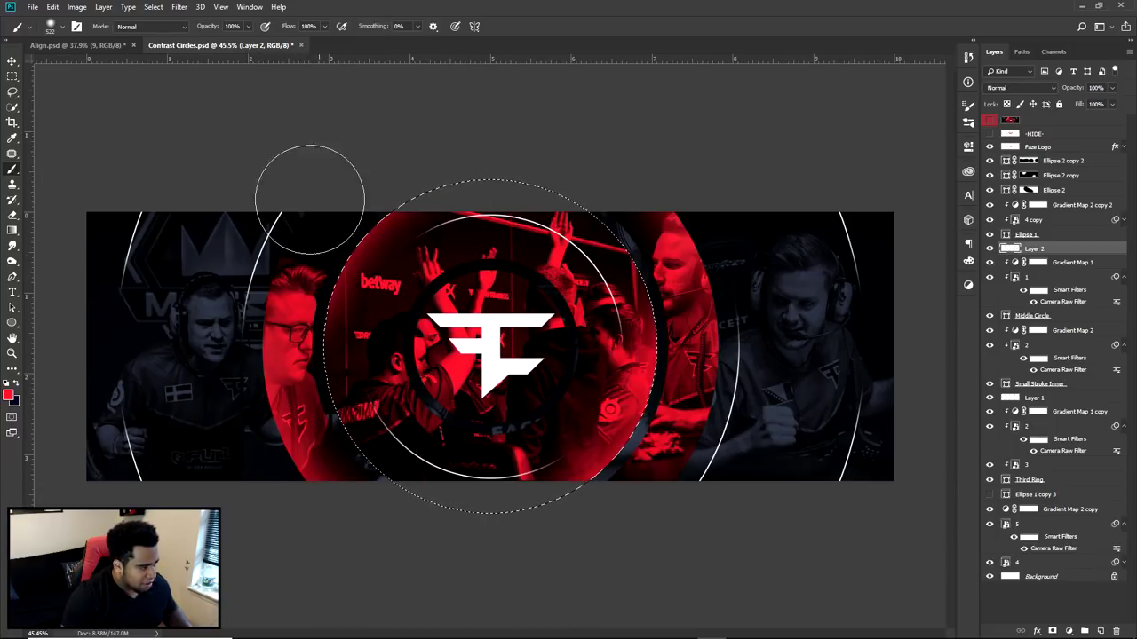
pyautogui.hotkey('ctrl', 'd')
pyautogui.press('v')
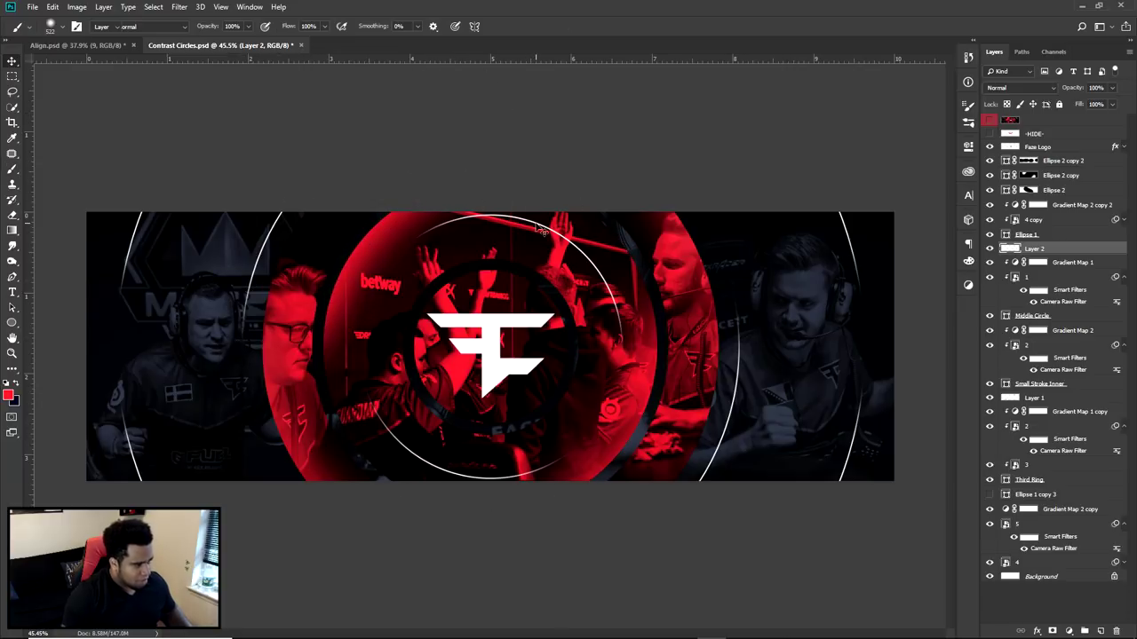
# - Set Layer 2 to Linear Dodge (Add) with reduced opacity, and compare the banner with the reference layer
pyautogui.click(996, 86)
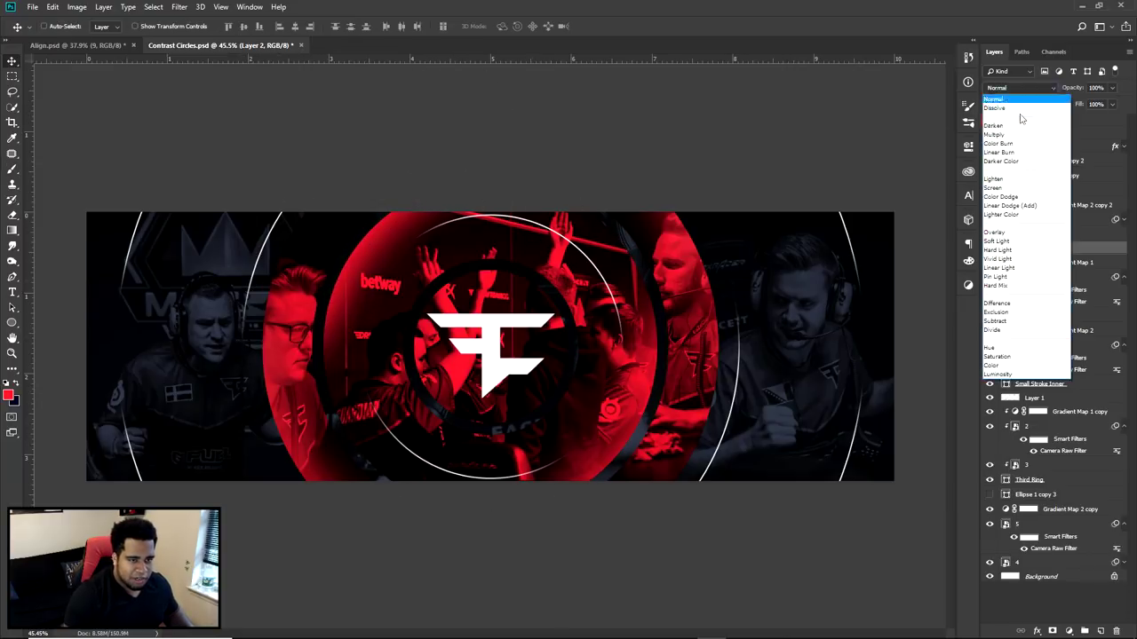
pyautogui.click(1030, 208)
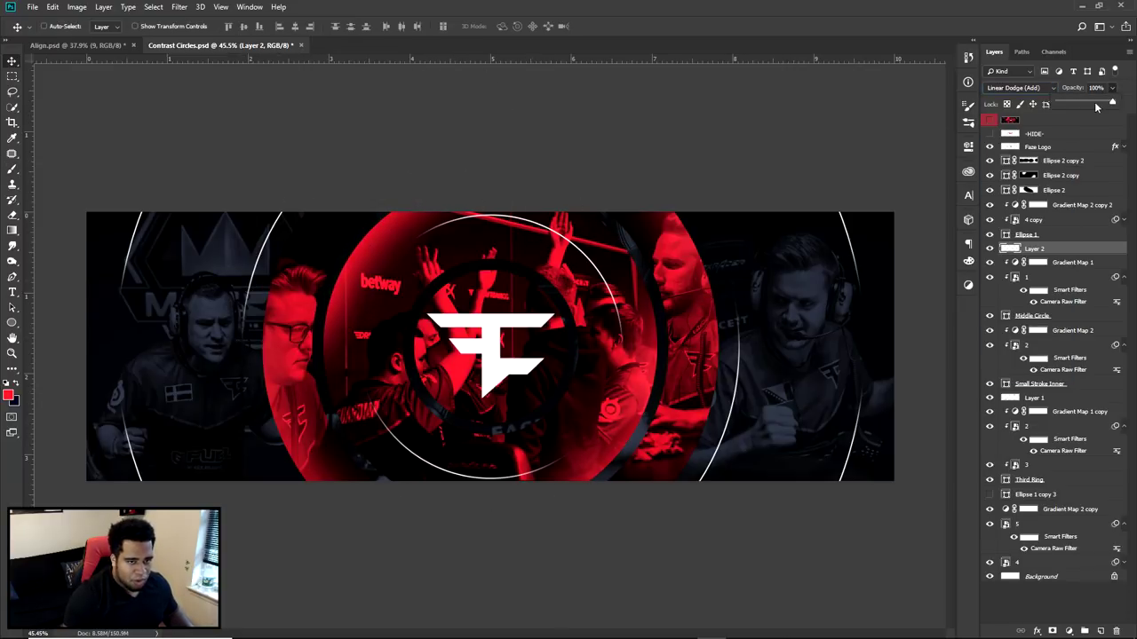
pyautogui.moveTo(1096, 107); pyautogui.dragTo(1085, 105)
pyautogui.click(753, 308)
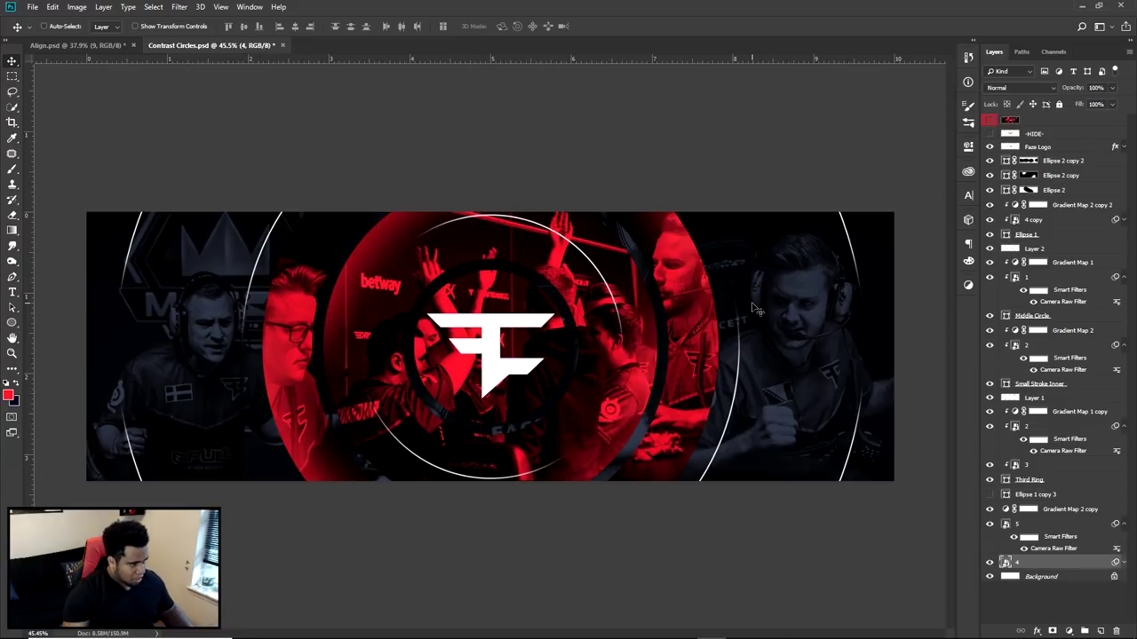
pyautogui.click(989, 121)
pyautogui.click(989, 121)
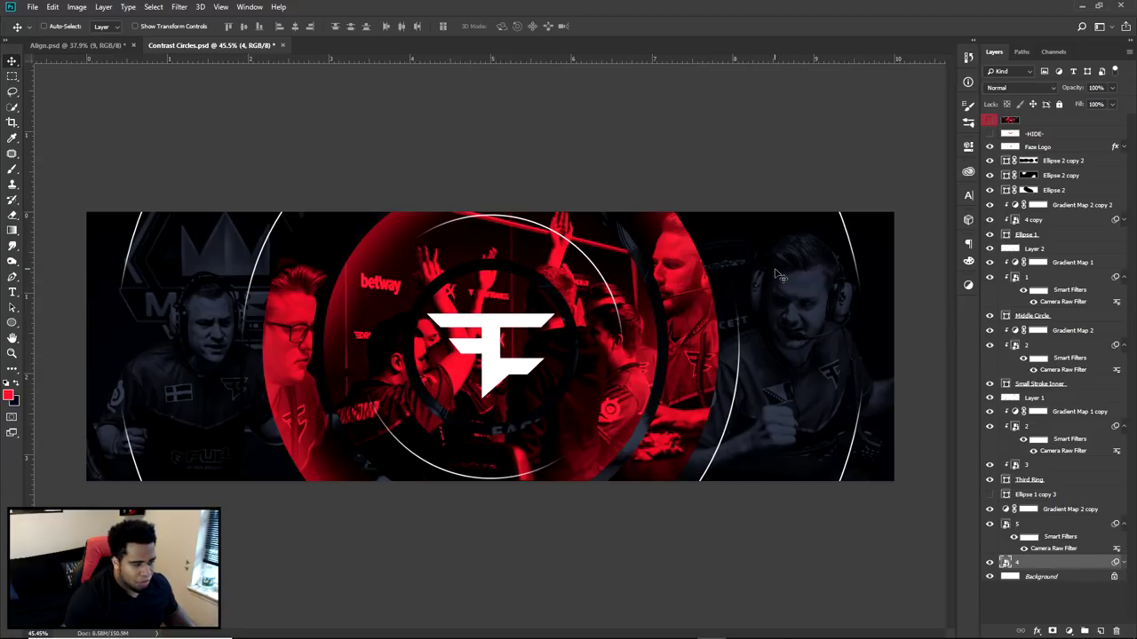
# - Show the guides and make a large circular Elliptical Marquee selection from their centre, passing through the two outer portraits
pyautogui.click(13, 76)
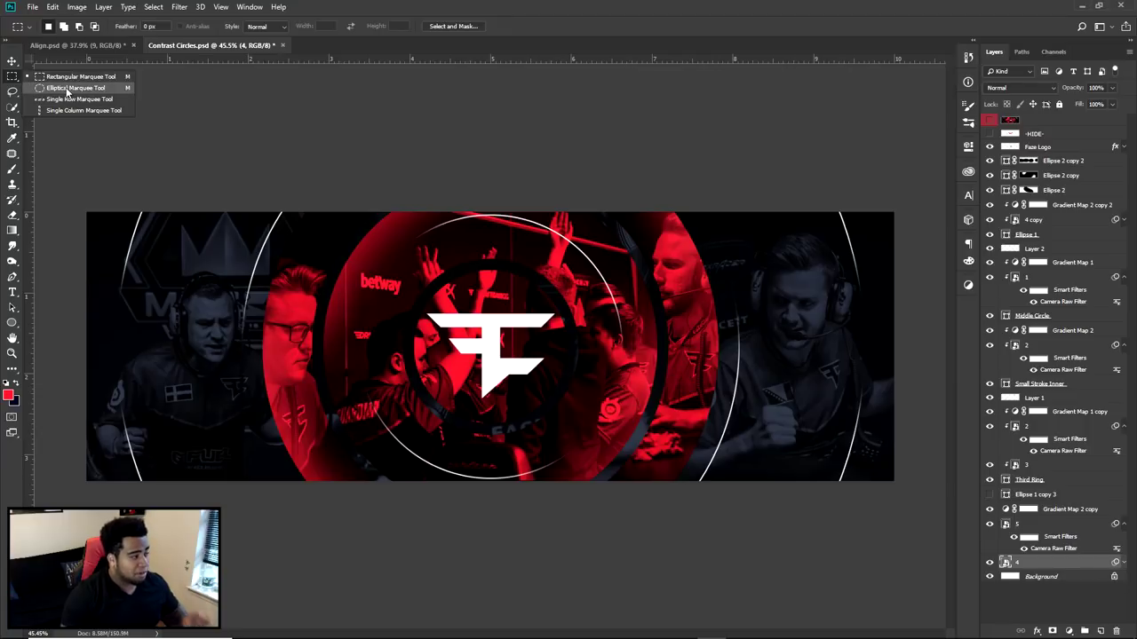
pyautogui.click(75, 88)
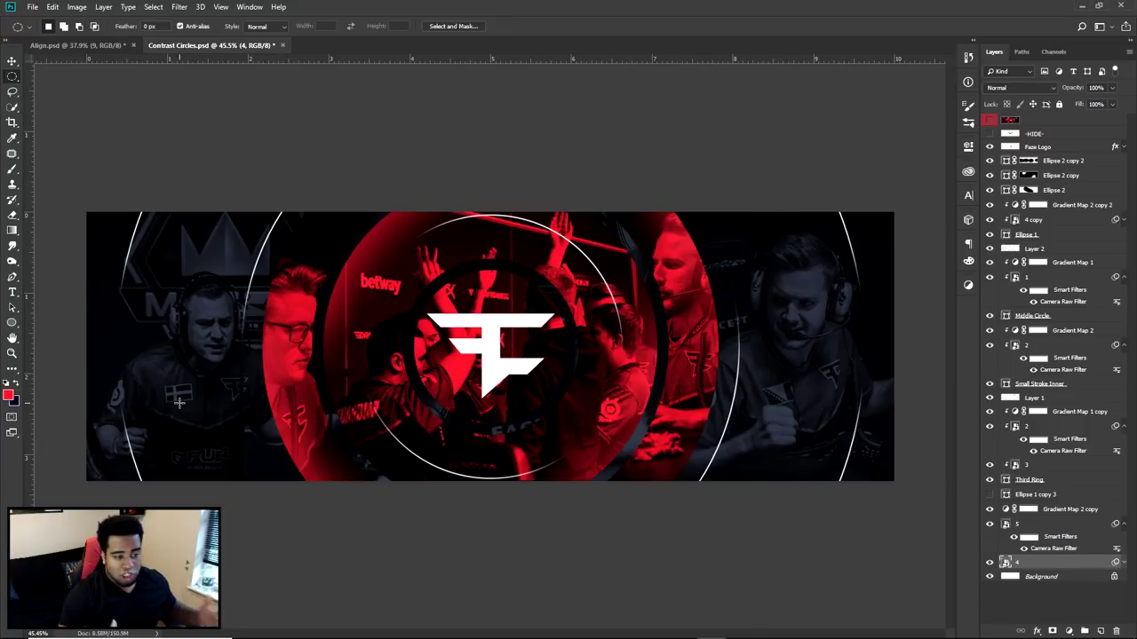
pyautogui.hotkey('ctrl', ';')
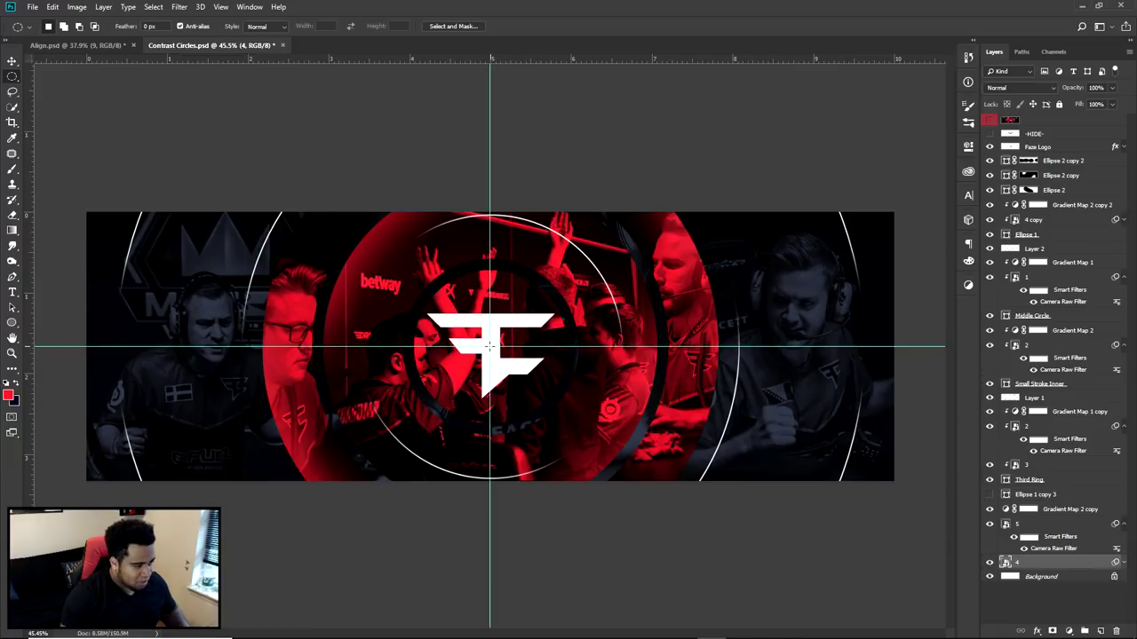
pyautogui.moveTo(489, 345); pyautogui.dragTo(935, 638)
pyautogui.press('Escape')
pyautogui.scroll(-3, 560, 388)
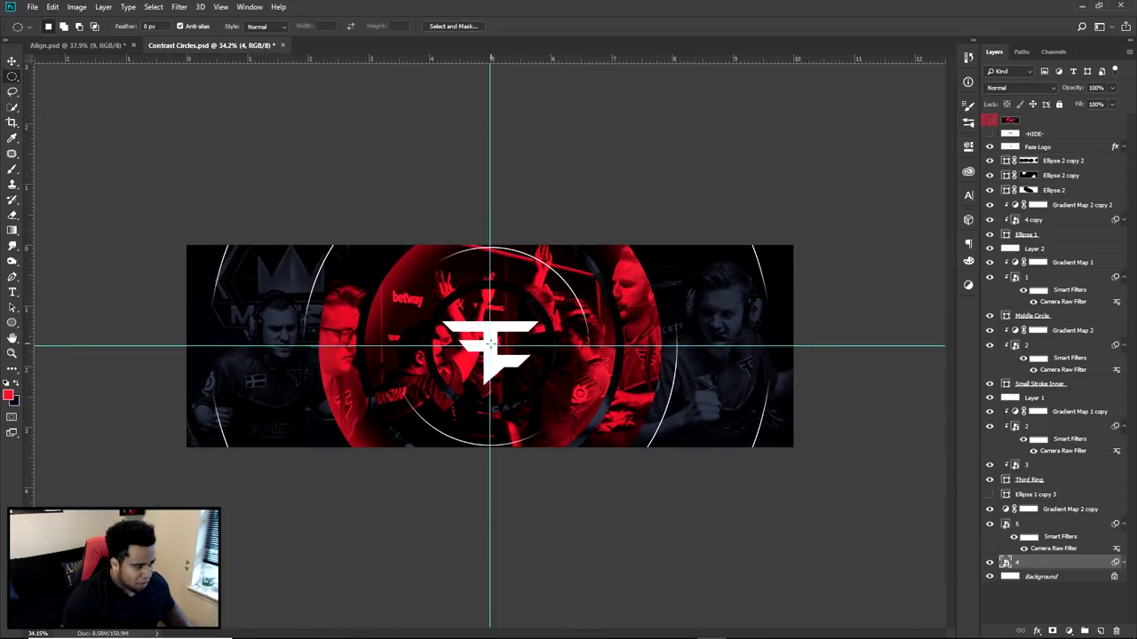
pyautogui.moveTo(489, 345); pyautogui.dragTo(791, 593)
pyautogui.scroll(1, 691, 367)
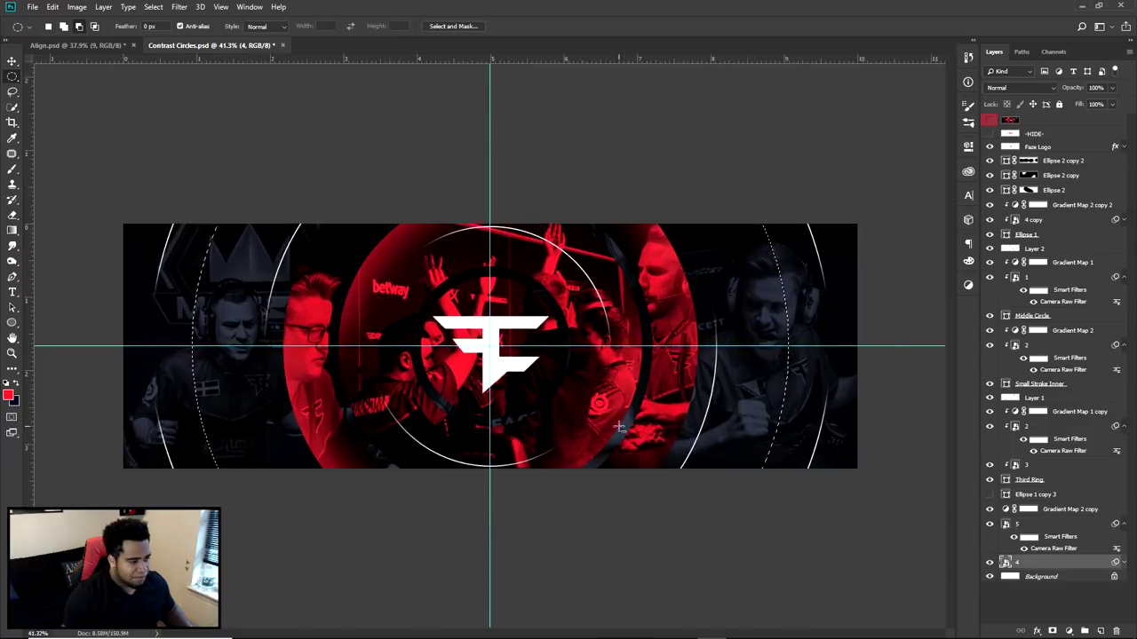
pyautogui.scroll(1, 691, 367)
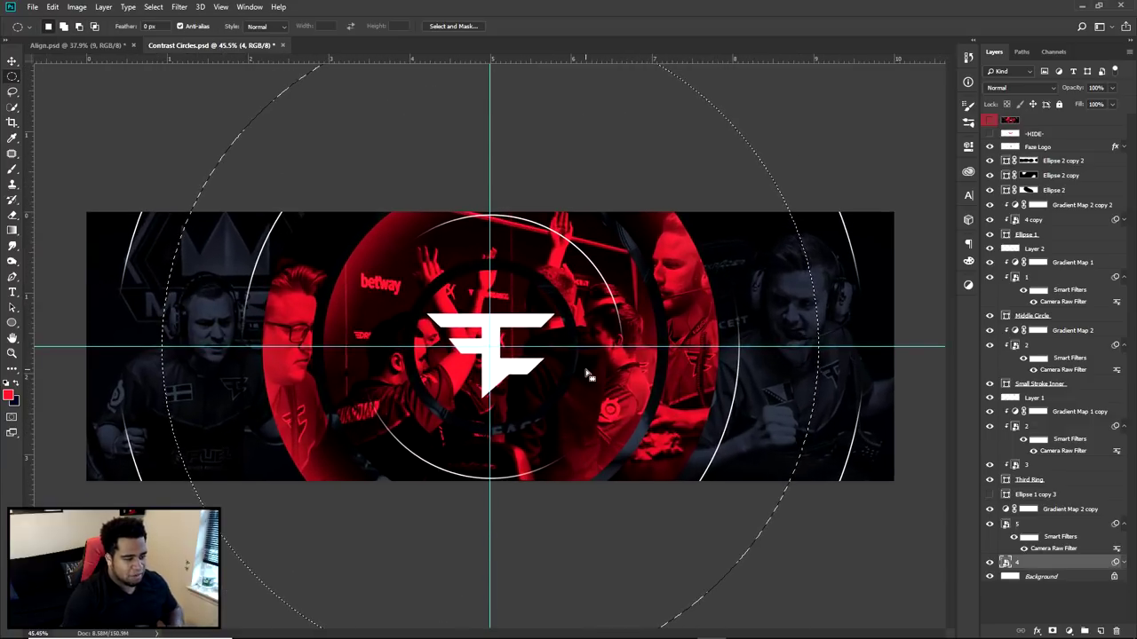
# - Add a new layer above Gradient Map 2 copy and prepare a soft black brush of about 649 px
pyautogui.click(1034, 524)
pyautogui.click(1039, 510)
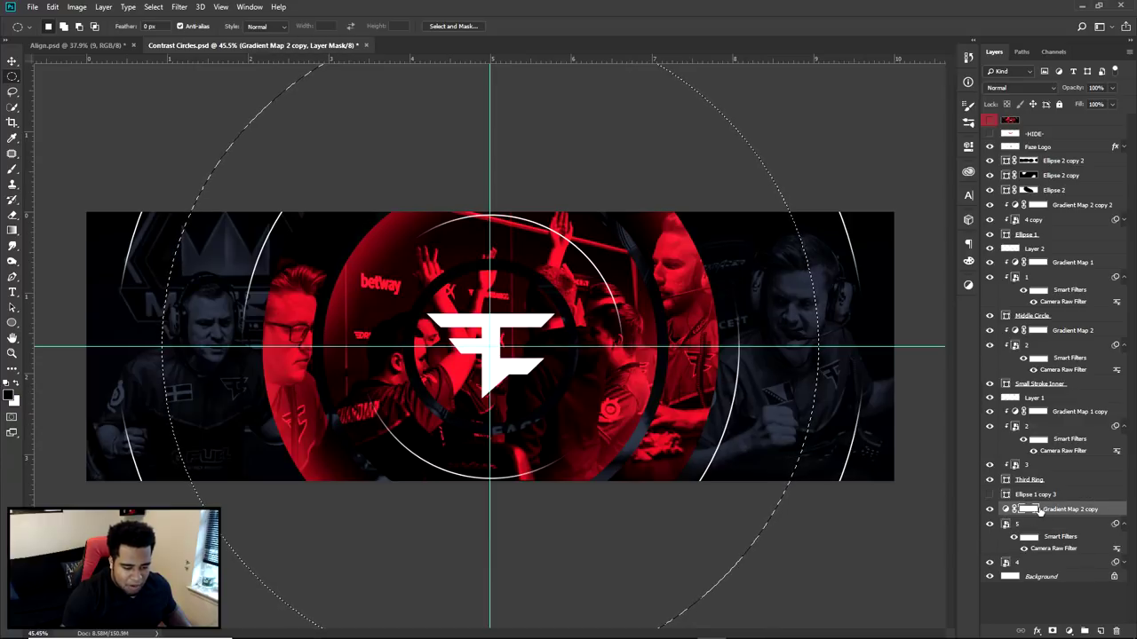
pyautogui.click(1099, 631)
pyautogui.press('b')
pyautogui.keyDown('alt'); pyautogui.moveTo(742, 278); pyautogui.dragTo(769, 235); pyautogui.keyUp('alt')
pyautogui.keyDown('alt'); pyautogui.rightClick(791, 298); pyautogui.keyUp('alt')
pyautogui.keyDown('alt'); pyautogui.moveTo(797, 297); pyautogui.dragTo(824, 297); pyautogui.keyUp('alt')
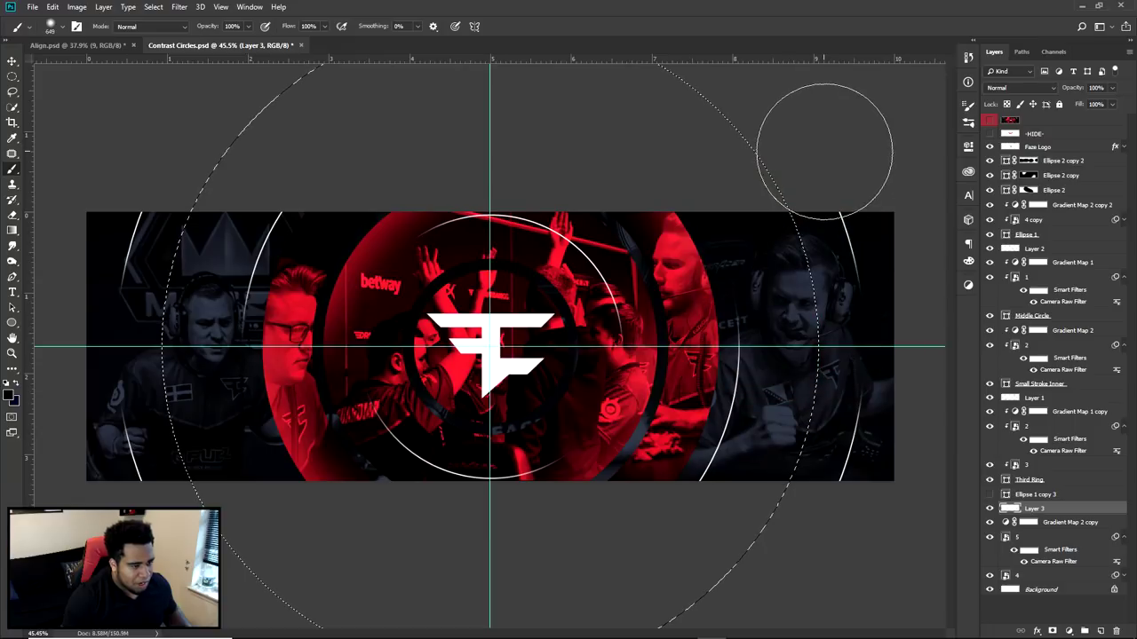
pyautogui.click(10, 395)
pyautogui.click(899, 319)
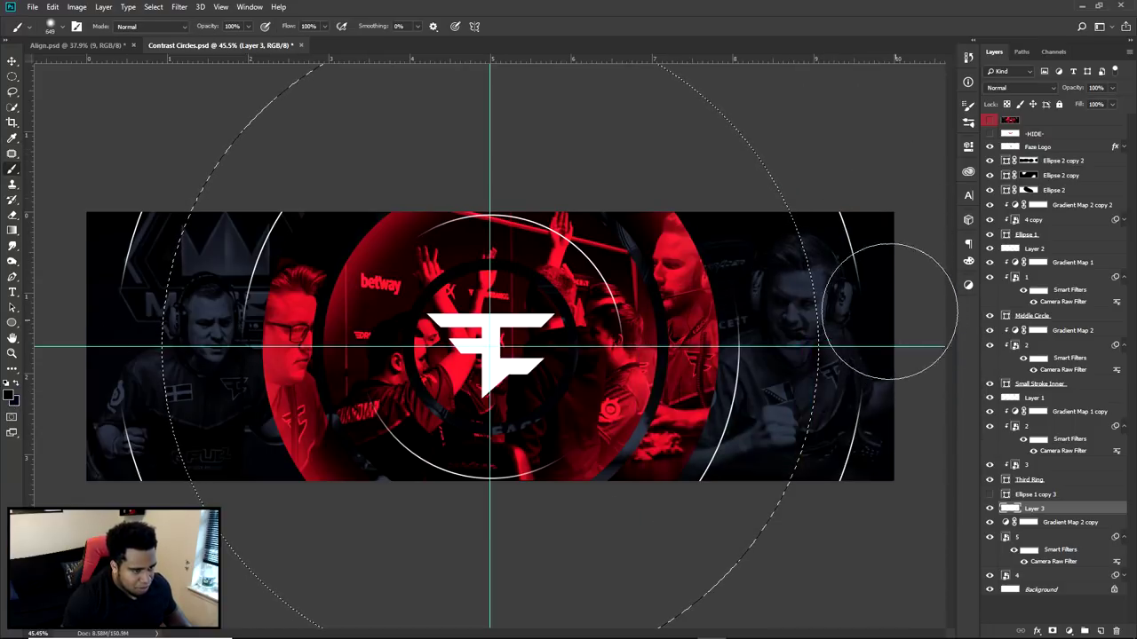
# - Brush soft black shading on Layer 3 inside the circular selection's edges over the outer portraits, with a brush of about 504 px
pyautogui.scroll(6, 895, 238)
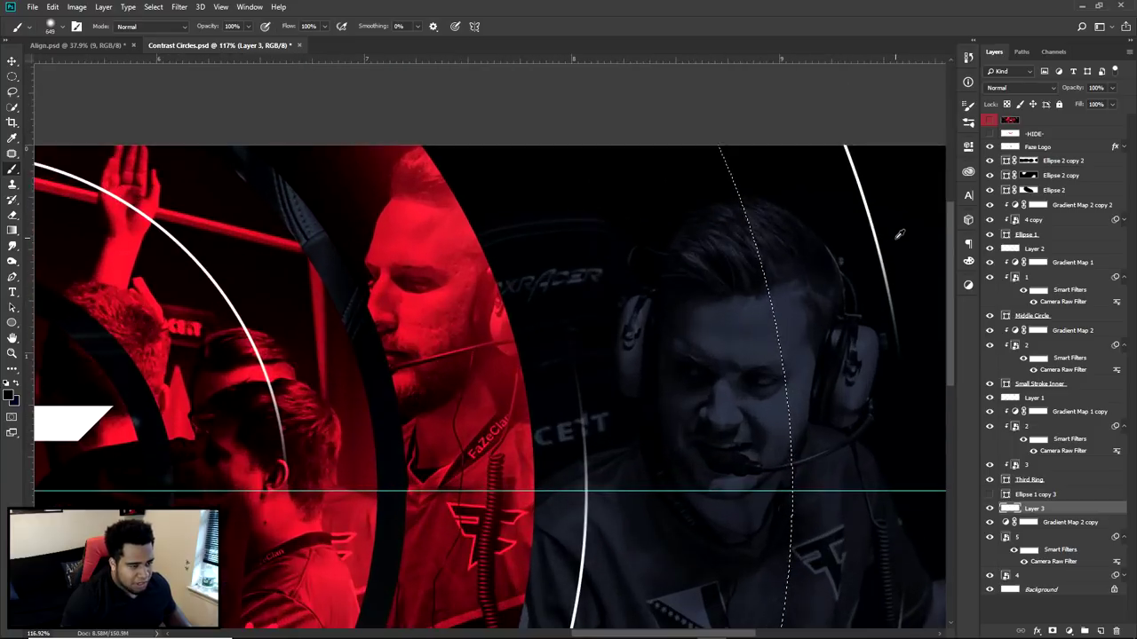
pyautogui.keyDown('alt'); pyautogui.moveTo(757, 305); pyautogui.dragTo(723, 284); pyautogui.keyUp('alt')
pyautogui.click(726, 276)
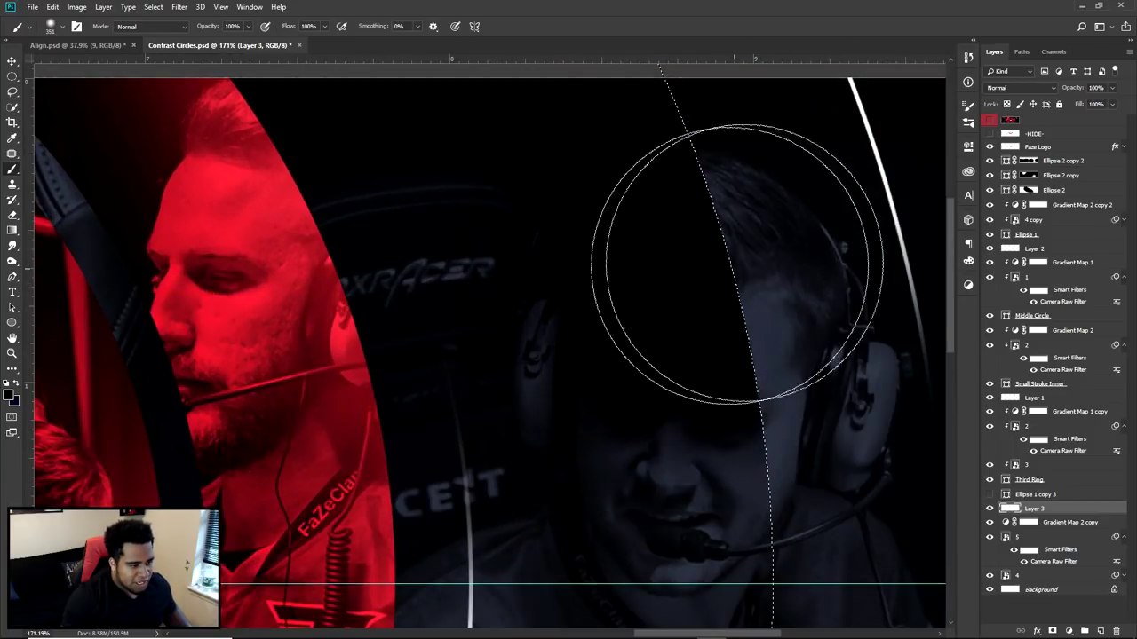
pyautogui.scroll(-5, 826, 266)
pyautogui.hotkey('ctrl', 'alt', 'z')
pyautogui.hotkey('ctrl', 'shift', 'z')
pyautogui.keyDown('alt'); pyautogui.moveTo(863, 281); pyautogui.dragTo(884, 286); pyautogui.keyUp('alt')
pyautogui.click(866, 248)
pyautogui.keyDown('alt'); pyautogui.moveTo(864, 246); pyautogui.dragTo(910, 246); pyautogui.keyUp('alt')
pyautogui.click(877, 244)
pyautogui.click(893, 333)
pyautogui.hotkey('ctrl', 'z')
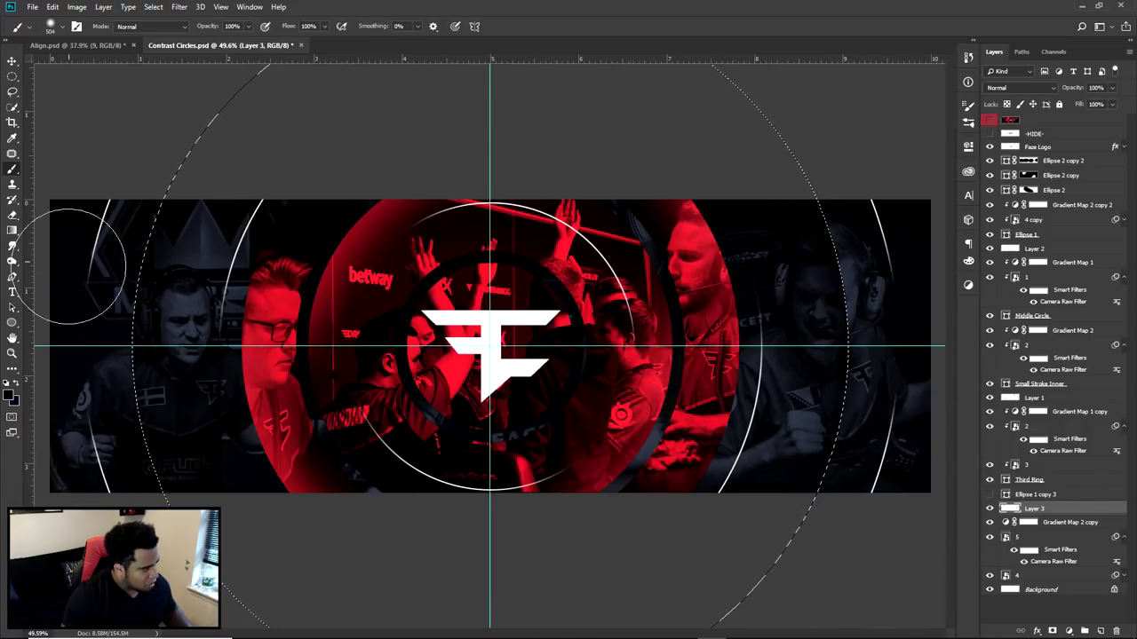
# - Deselect and hide the guides, and try moving the black shading of Layer 3, undoing the move
pyautogui.hotkey('ctrl', 'd')
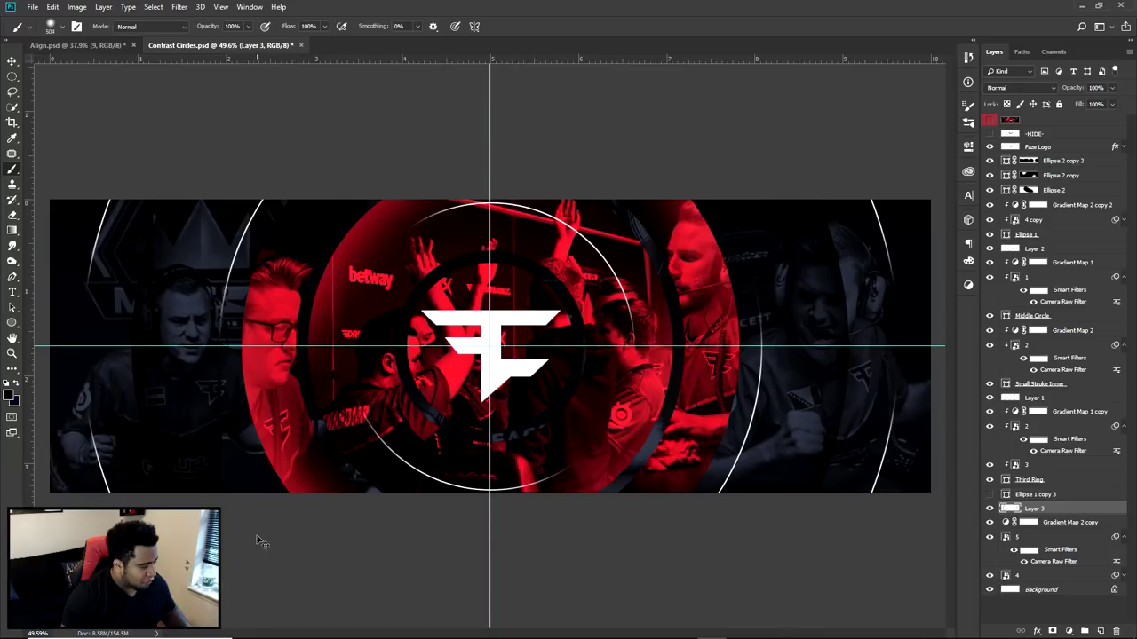
pyautogui.press('v')
pyautogui.scroll(-2, 417, 364)
pyautogui.hotkey('ctrl', 'h')
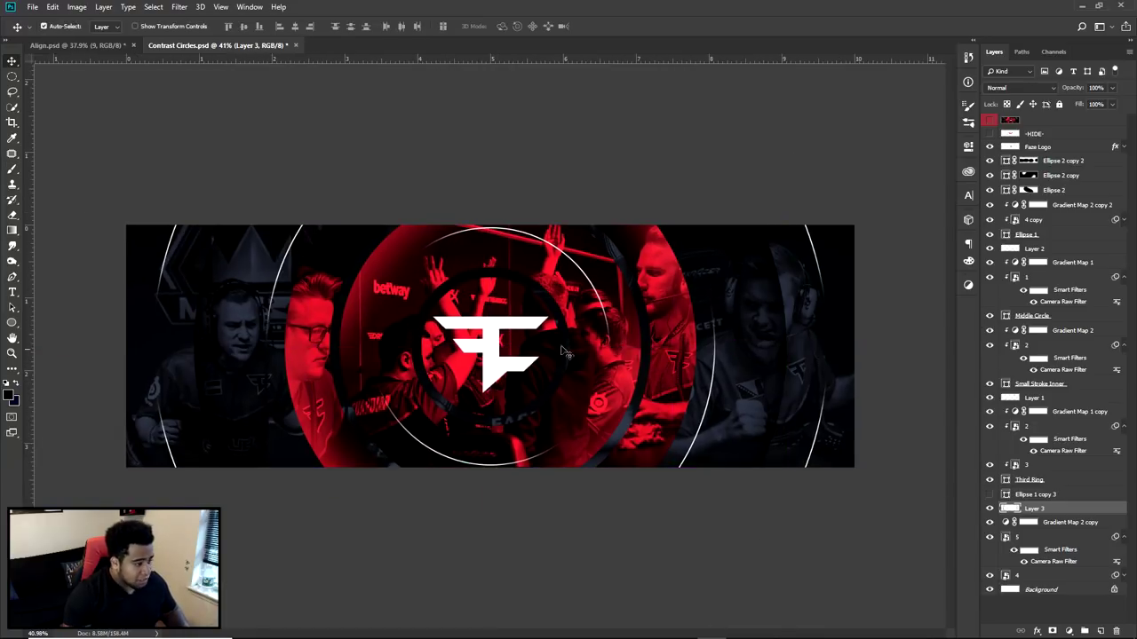
pyautogui.moveTo(766, 251)
pyautogui.mouseDown()
pyautogui.moveTo(843, 414)
pyautogui.moveTo(681, 322)
pyautogui.mouseUp()
pyautogui.hotkey('ctrl', 'z')
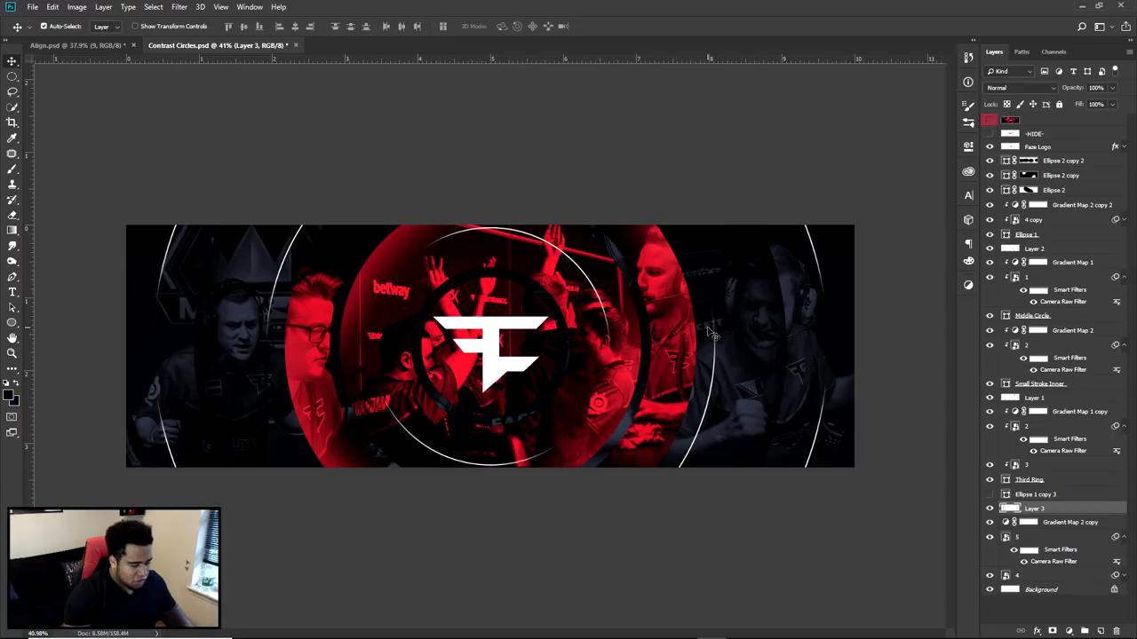
# - Duplicate Layer 3, scale the copy to about 60% around its centre, and place it directly below the Faze Logo layer
pyautogui.hotkey('ctrl', 'j')
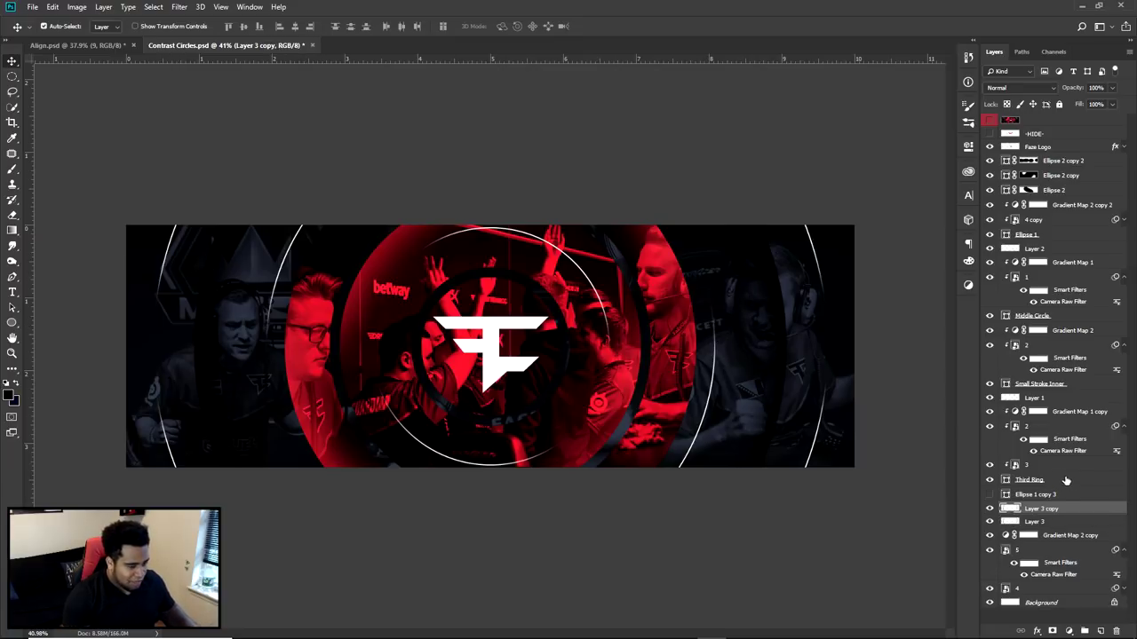
pyautogui.hotkey('ctrl', 't')
pyautogui.moveTo(774, 232); pyautogui.dragTo(667, 273)
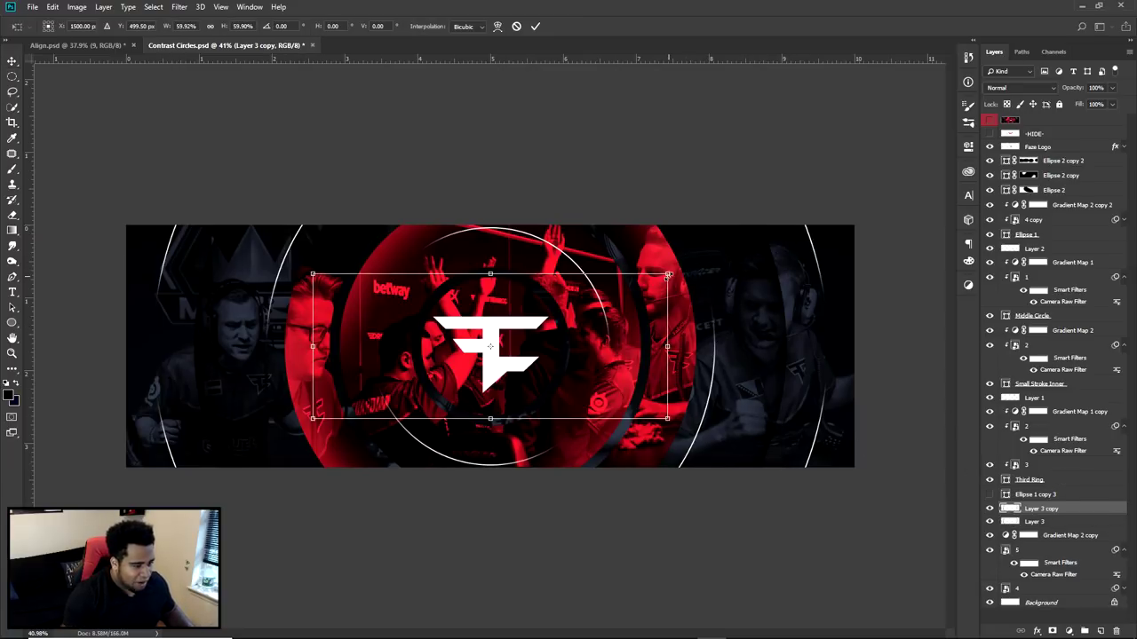
pyautogui.press('Return')
pyautogui.moveTo(1072, 510); pyautogui.dragTo(1041, 157)
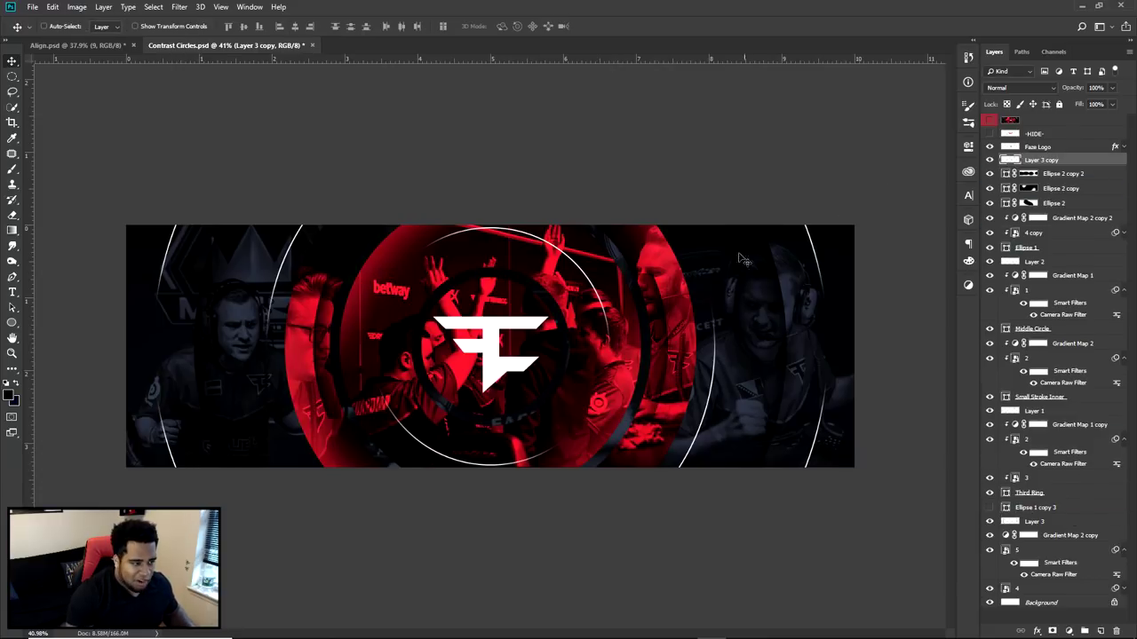
# - Enlarge the black shading of Layer 3 copy very slightly around its centre
pyautogui.hotkey('ctrl', 't')
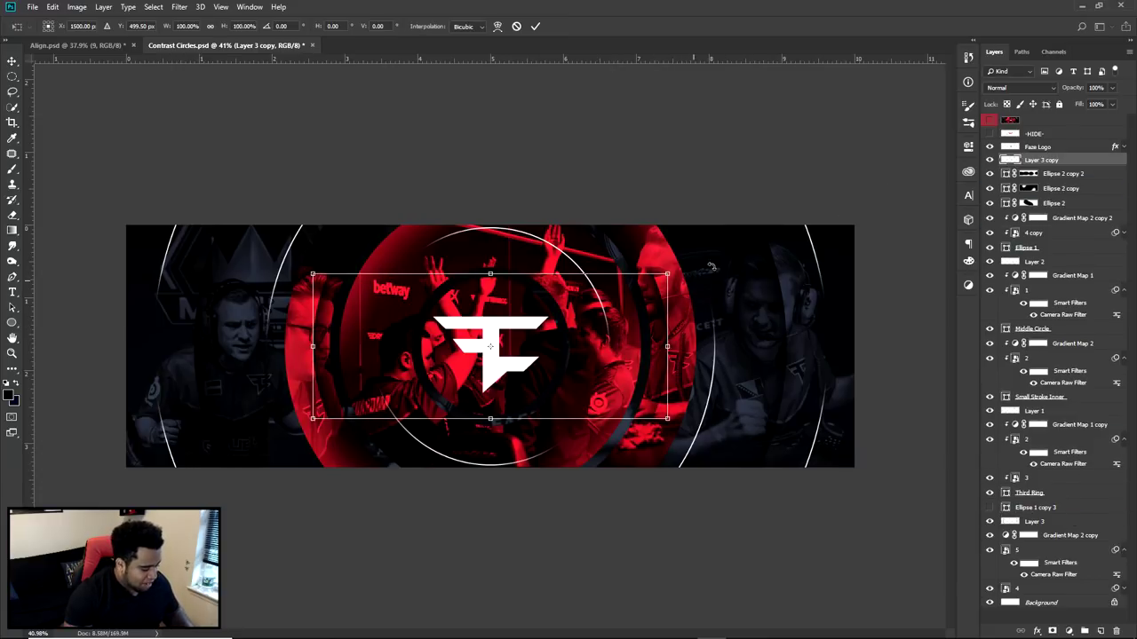
pyautogui.moveTo(669, 275); pyautogui.dragTo(672, 272)
pyautogui.press('Return')
pyautogui.scroll(9, 684, 278)
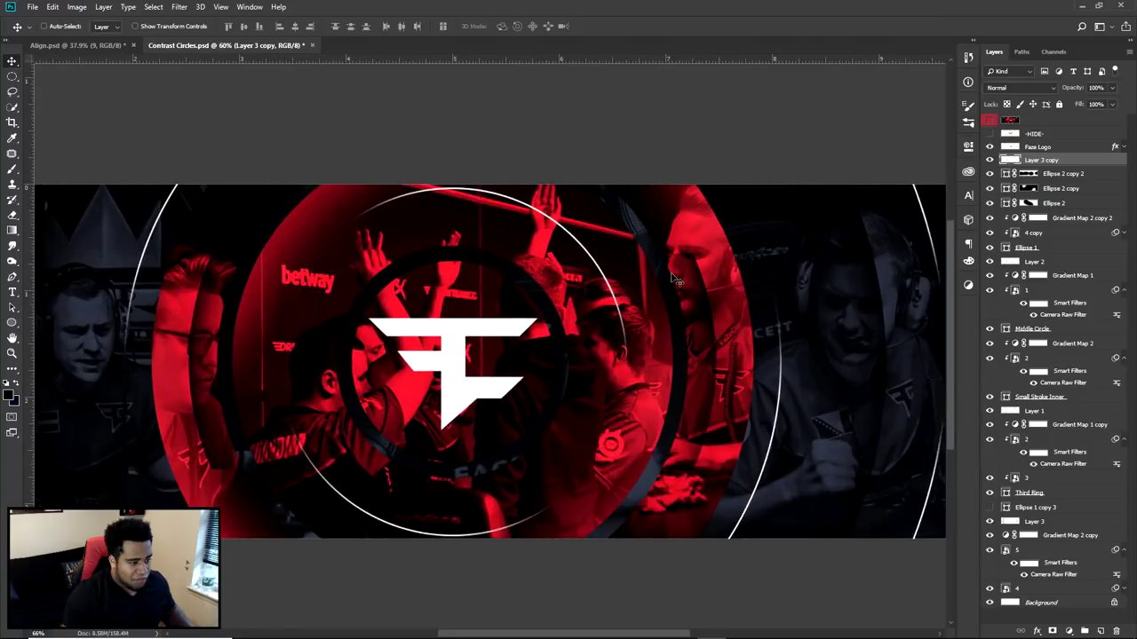
# - Mark the hard edge of the black shading across the red portrait's face on a screen capture and discard the capture
pyautogui.scroll(3, 709, 251)
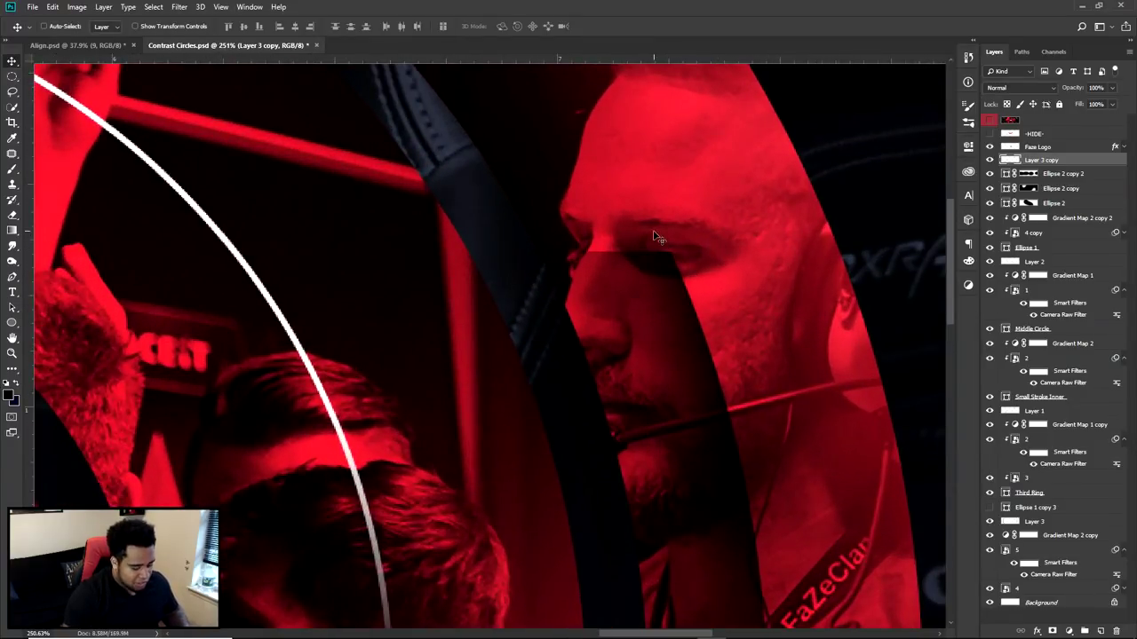
pyautogui.press('Print')
pyautogui.moveTo(111, 124); pyautogui.dragTo(987, 466)
pyautogui.click(999, 353)
pyautogui.moveTo(693, 216)
pyautogui.mouseDown()
pyautogui.moveTo(612, 216)
pyautogui.moveTo(572, 261)
pyautogui.moveTo(635, 272)
pyautogui.mouseUp()
pyautogui.moveTo(705, 359); pyautogui.dragTo(705, 360)
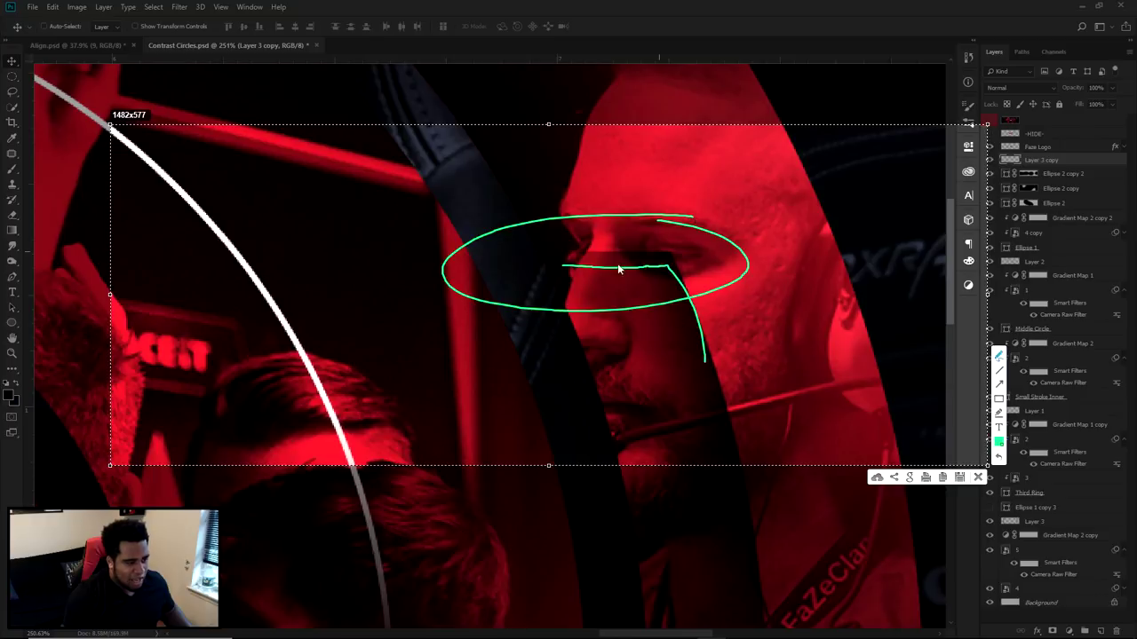
pyautogui.moveTo(533, 67); pyautogui.dragTo(666, 130)
pyautogui.click(978, 477)
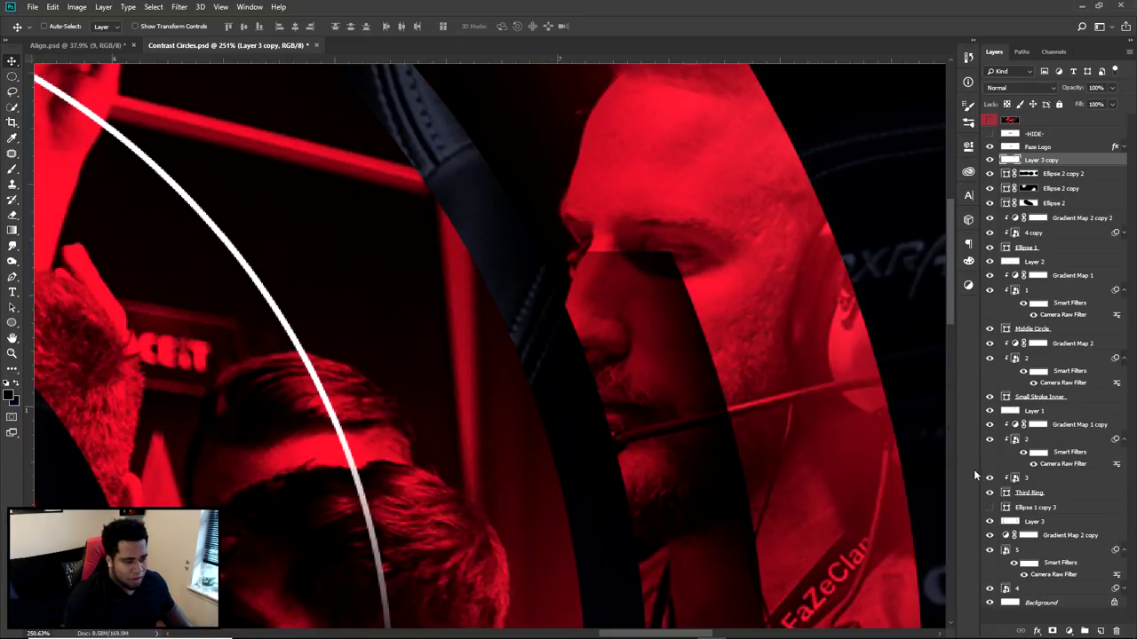
# - Erase the hard edges of Layer 3 copy over the red portraits and around the inner circle with a soft eraser of about 363 px
pyautogui.scroll(-4, 726, 365)
pyautogui.press('e')
pyautogui.scroll(-1, 675, 330)
pyautogui.moveTo(689, 348); pyautogui.dragTo(627, 347)
pyautogui.scroll(-3, 626, 338)
pyautogui.moveTo(638, 509); pyautogui.dragTo(664, 509)
pyautogui.moveTo(534, 473); pyautogui.dragTo(769, 385)
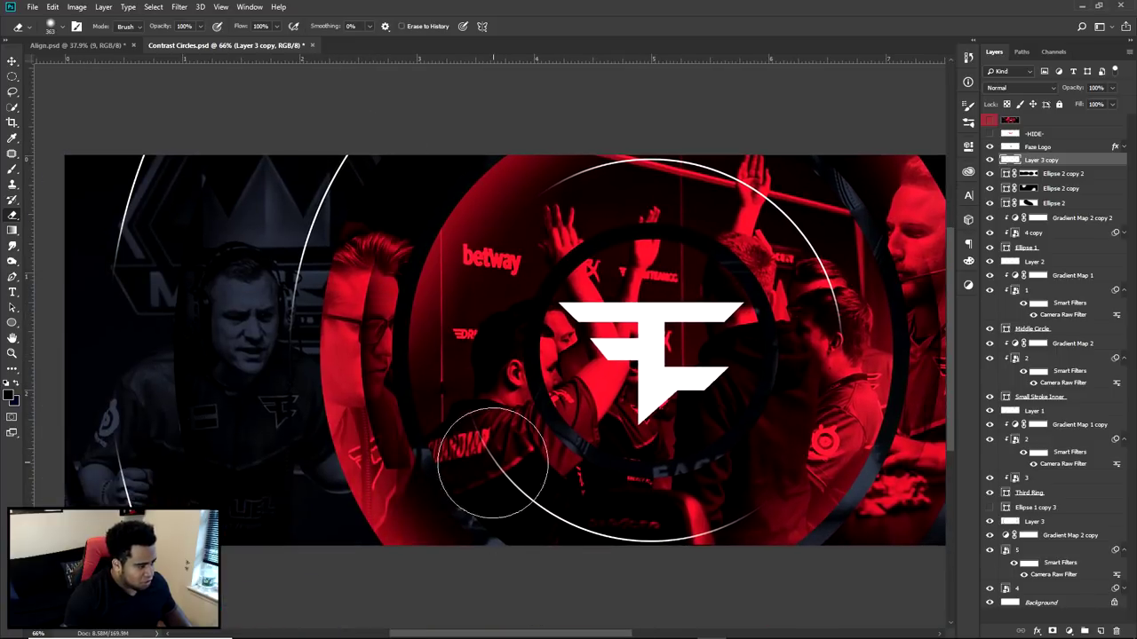
pyautogui.moveTo(380, 259)
pyautogui.mouseDown()
pyautogui.moveTo(315, 228)
pyautogui.moveTo(288, 278)
pyautogui.moveTo(309, 301)
pyautogui.moveTo(434, 330)
pyautogui.moveTo(385, 341)
pyautogui.mouseUp()
pyautogui.hscroll(5, 540, 330)
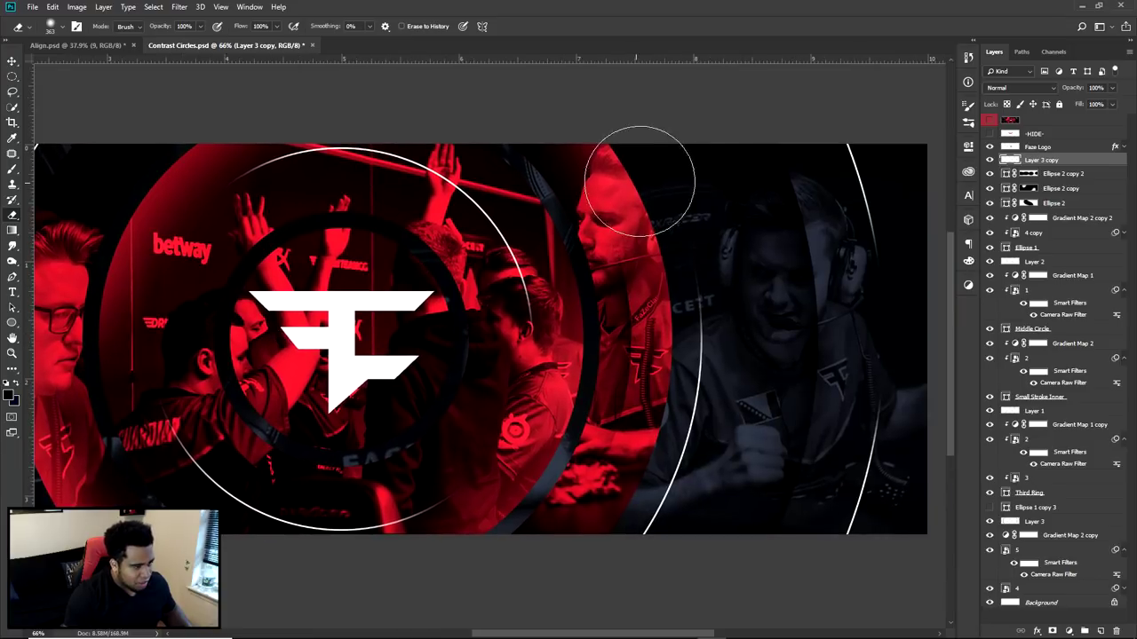
pyautogui.scroll(-4, 552, 272)
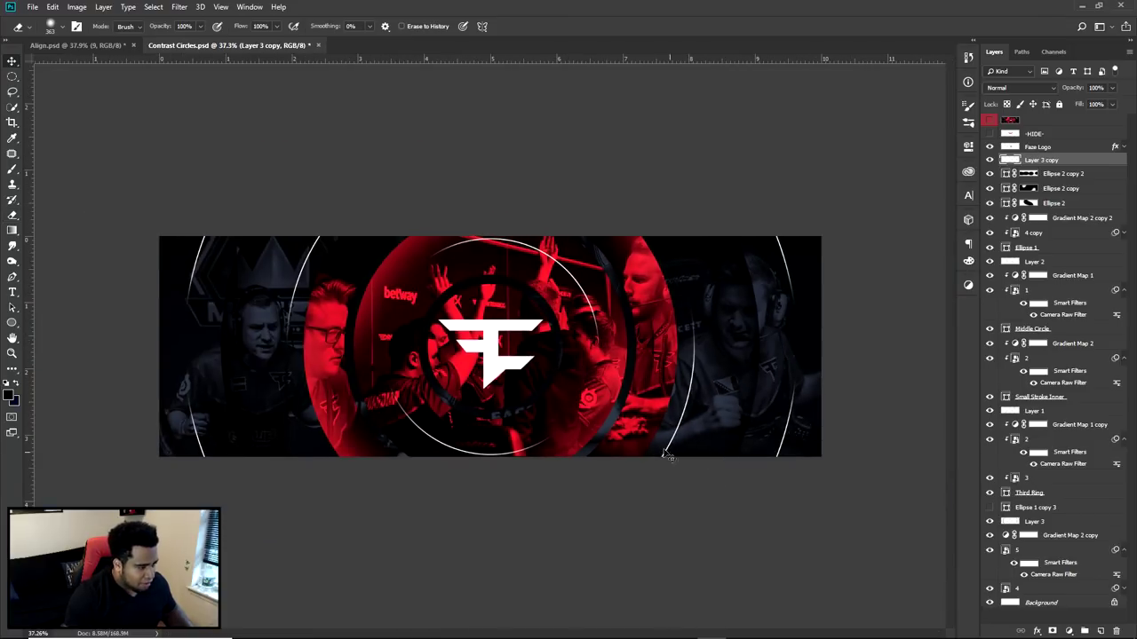
pyautogui.press('v')
pyautogui.scroll(-1, 579, 421)
# - Show the reference banner layer, examine its textured outer rings up close, and hide it again
pyautogui.scroll(5, 554, 404)
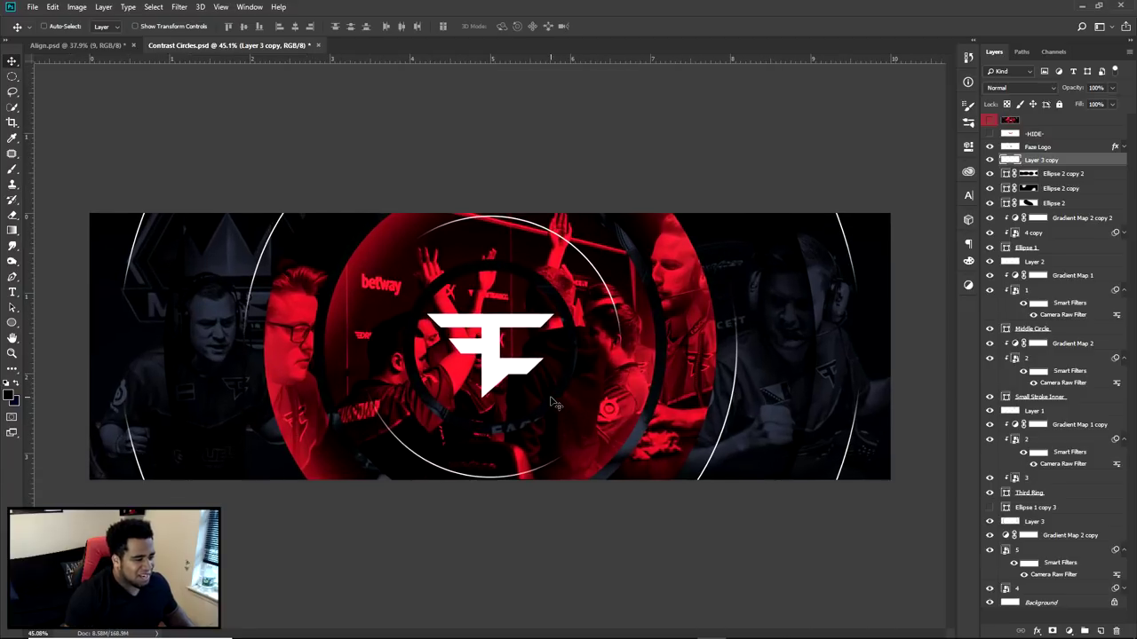
pyautogui.scroll(-2, 555, 403)
pyautogui.click(990, 121)
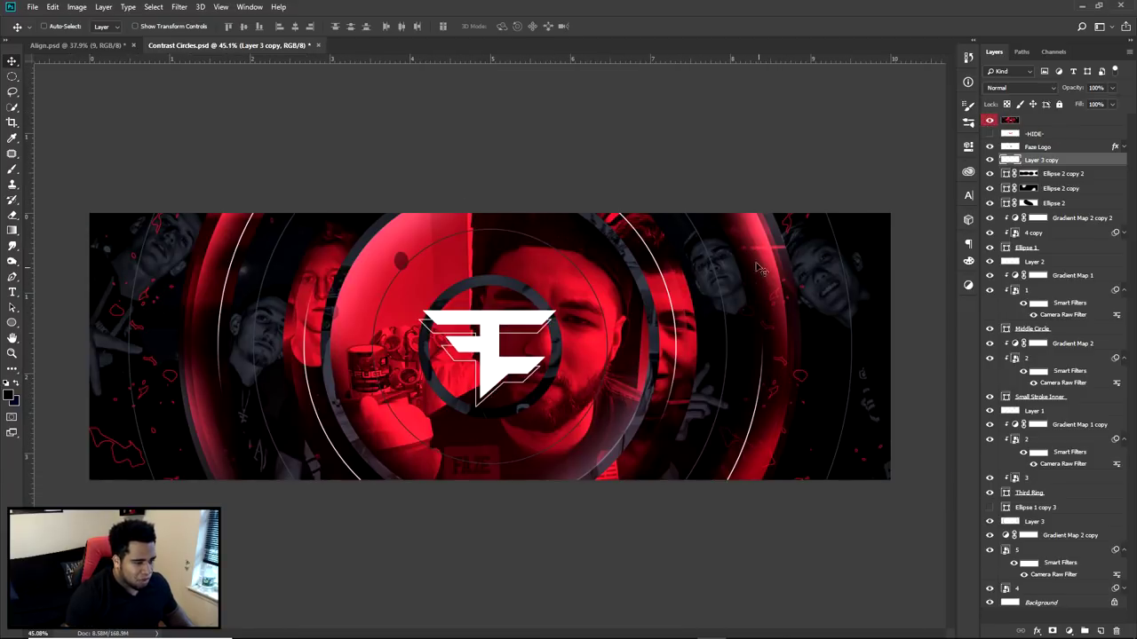
pyautogui.scroll(5, 781, 297)
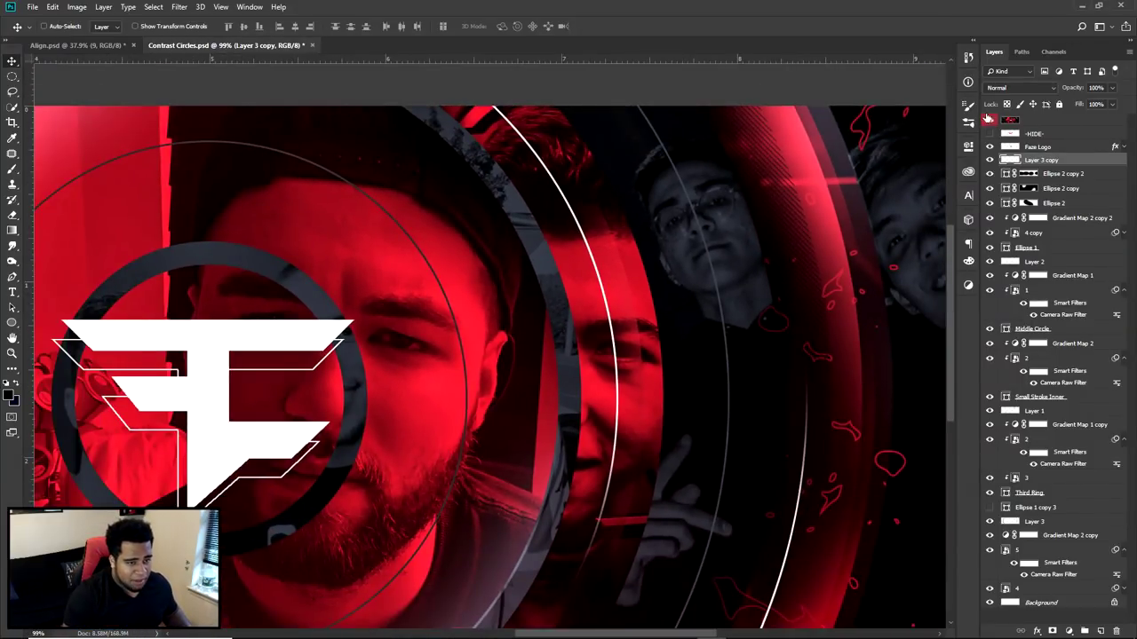
pyautogui.scroll(-5, 839, 277)
pyautogui.scroll(1, 746, 405)
# - Draw a 2138 px circle centred on the guides directly above Gradient Map 2 copy, with no fill and a yellow stroke
pyautogui.click(1027, 536)
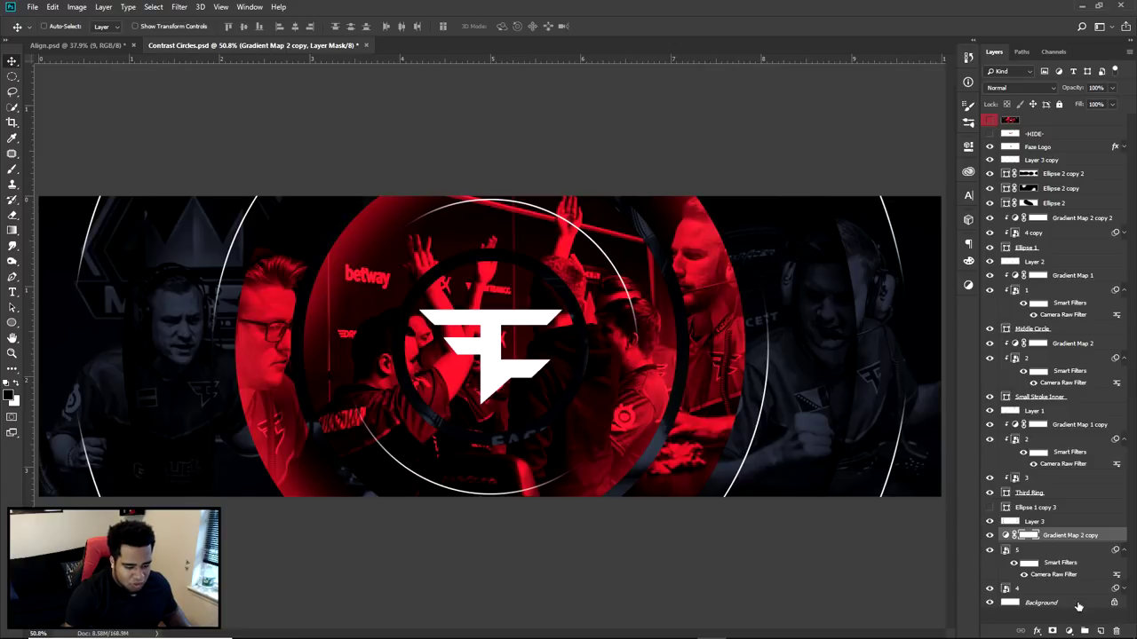
pyautogui.click(1101, 631)
pyautogui.hotkey('ctrl', 'z')
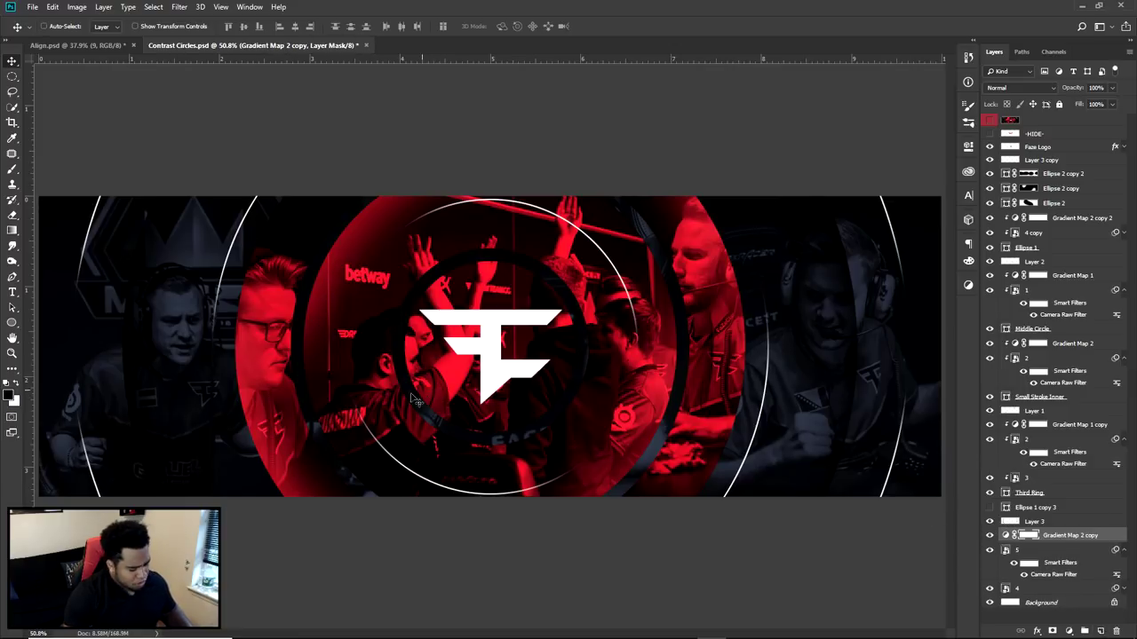
pyautogui.click(12, 323)
pyautogui.rightClick(11, 327)
pyautogui.click(66, 344)
pyautogui.hotkey('ctrl', ';')
pyautogui.scroll(-1, 477, 370)
pyautogui.scroll(-1, 480, 366)
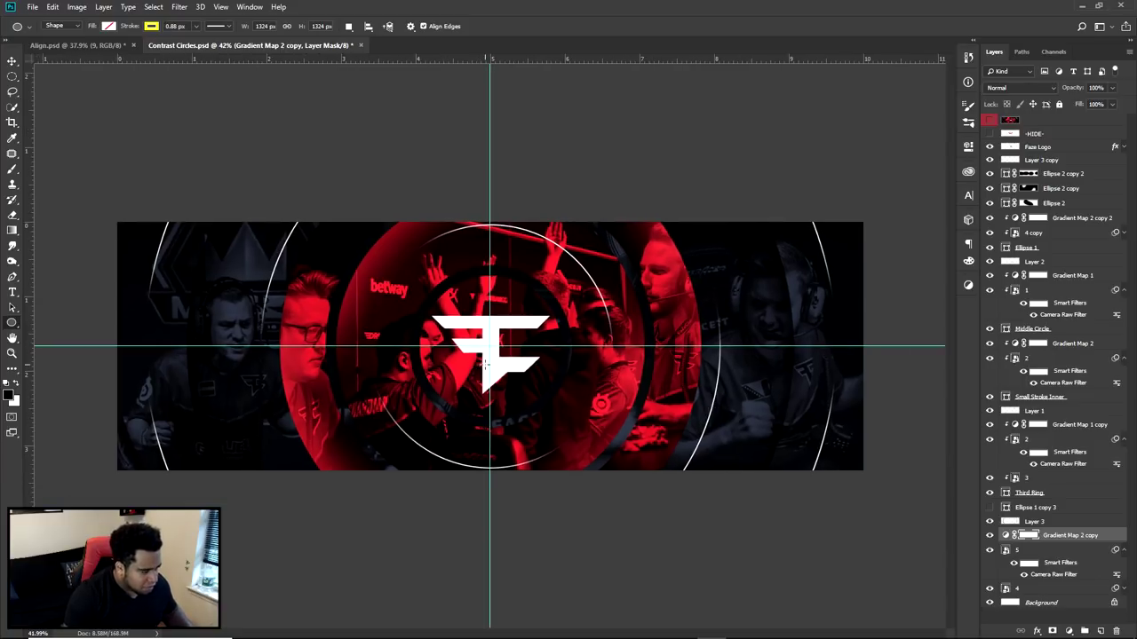
pyautogui.moveTo(490, 346); pyautogui.dragTo(813, 612)
pyautogui.scroll(2, 489, 348)
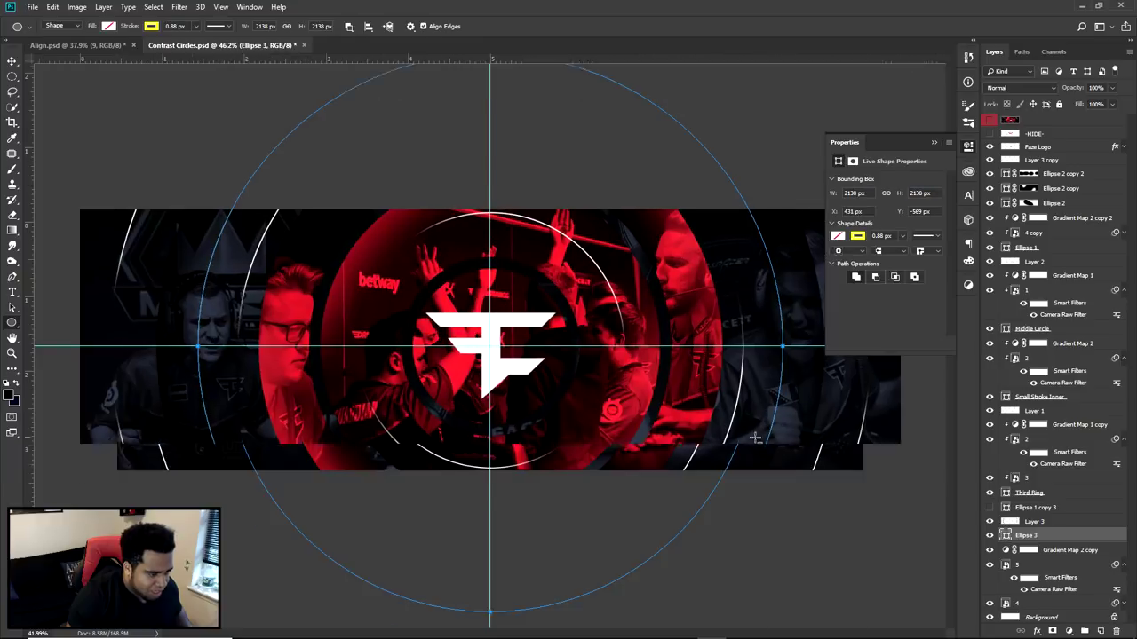
# - Thicken the yellow circle's stroke to 75.64 px
pyautogui.moveTo(196, 41); pyautogui.dragTo(216, 42)
pyautogui.click(14, 60)
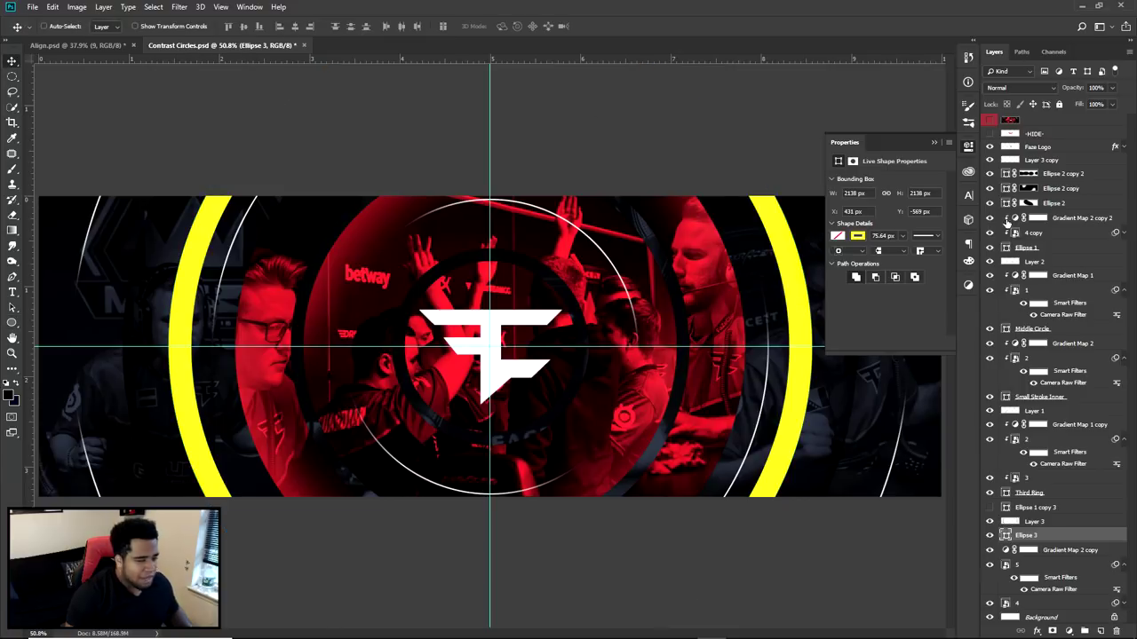
pyautogui.click(968, 149)
# - Rasterize the Ellipse 3 layer and lower its fill to 0%
pyautogui.rightClick(1064, 536)
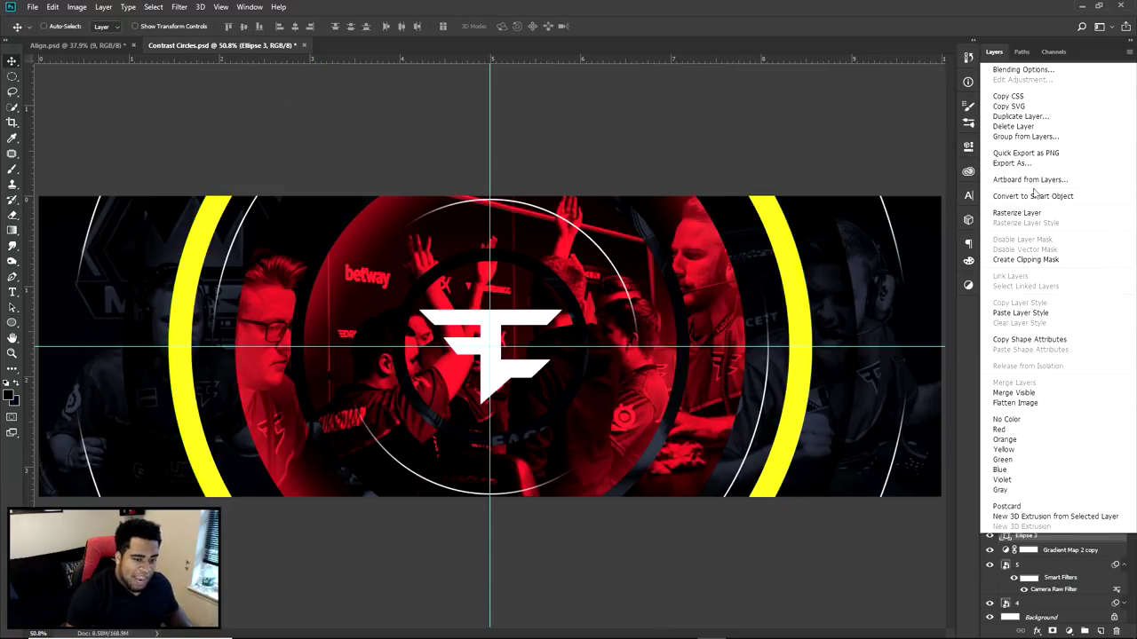
pyautogui.click(1020, 213)
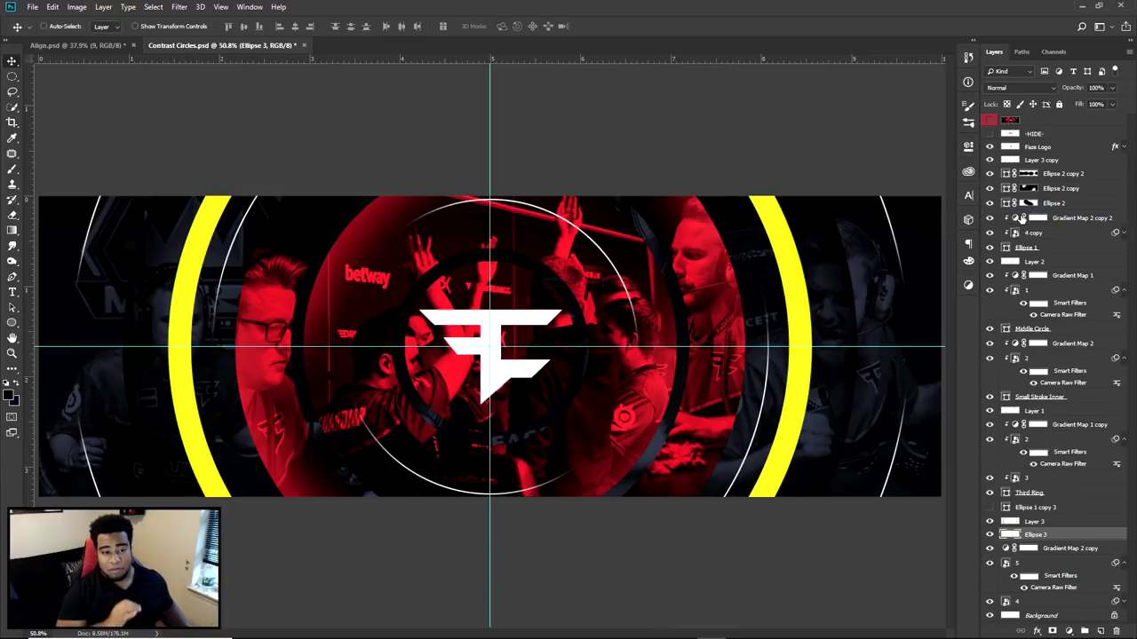
pyautogui.moveTo(1109, 108); pyautogui.dragTo(1030, 122)
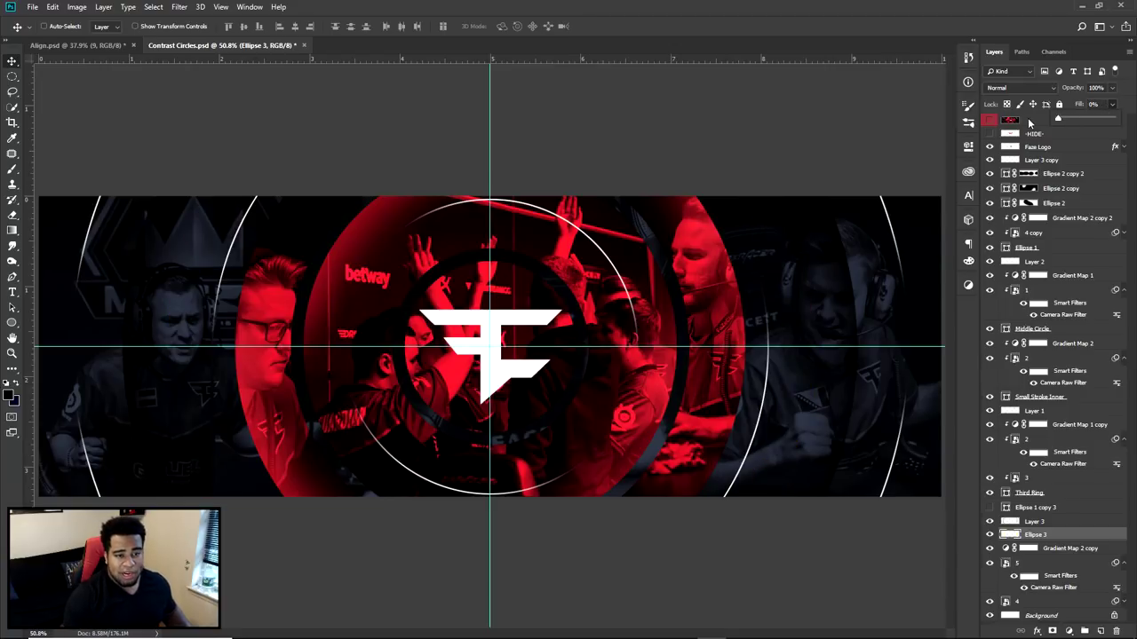
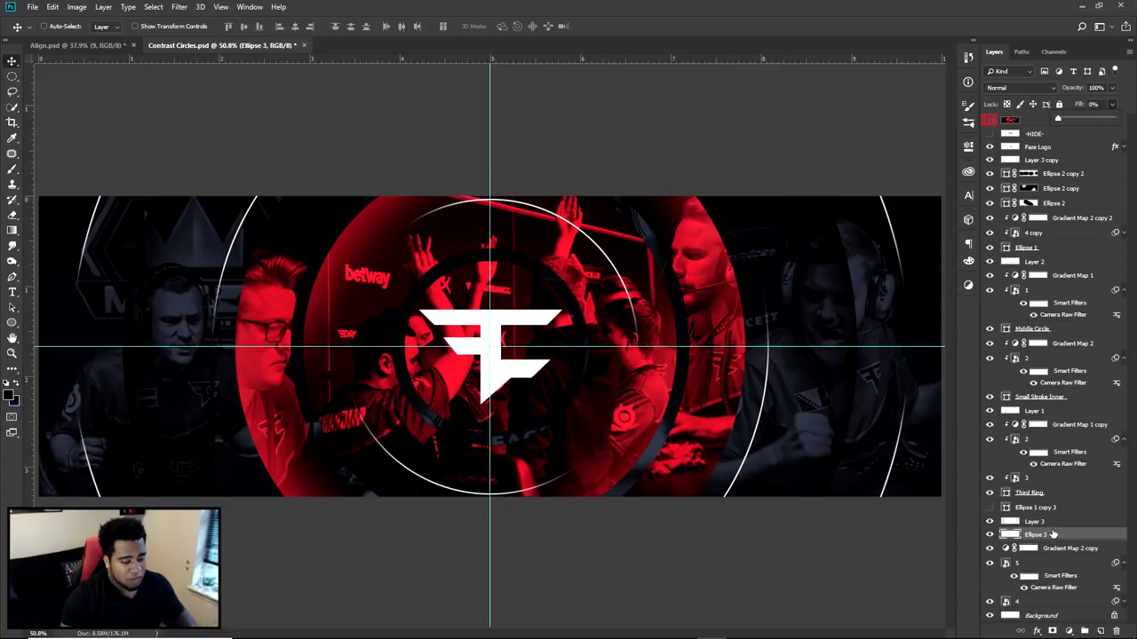
# - Add a Pattern Overlay of diagonal lines to Ellipse 3 with Multiply blending, 100% opacity and 100% scale
pyautogui.scroll(8, 871, 376)
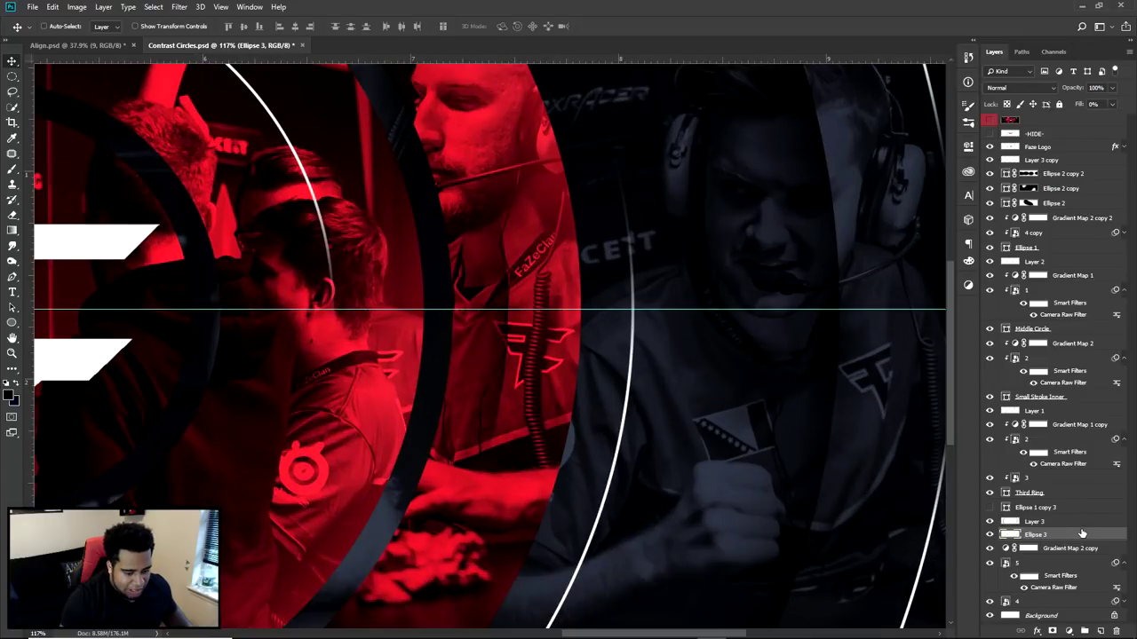
pyautogui.doubleClick(1082, 534)
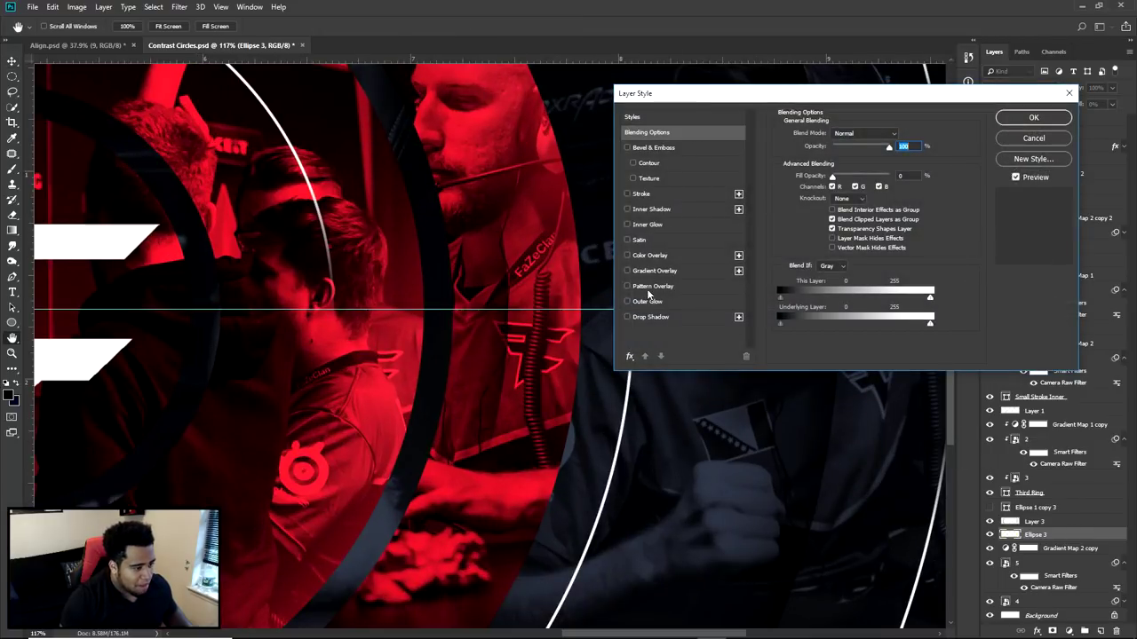
pyautogui.click(651, 286)
pyautogui.moveTo(830, 99); pyautogui.dragTo(264, 165)
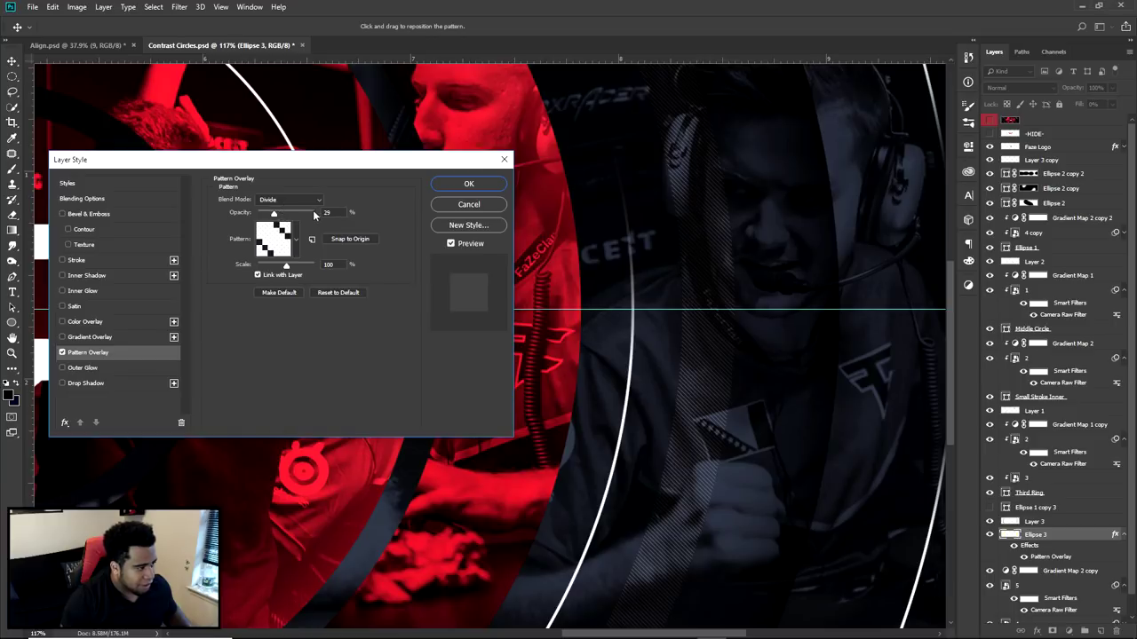
pyautogui.click(313, 214)
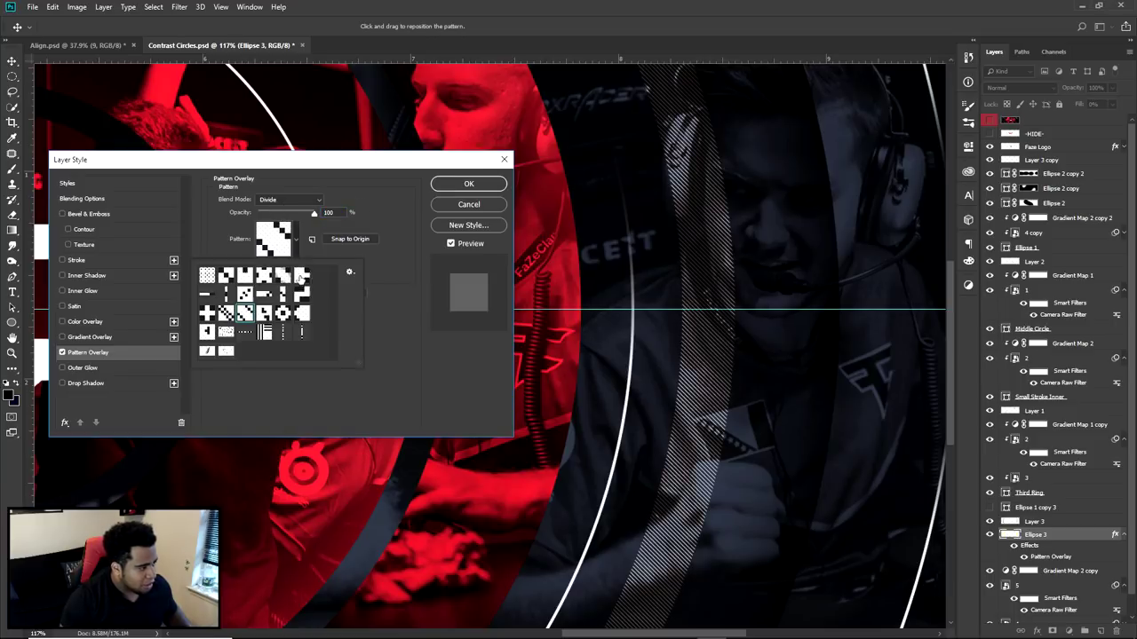
pyautogui.click(297, 199)
pyautogui.click(271, 239)
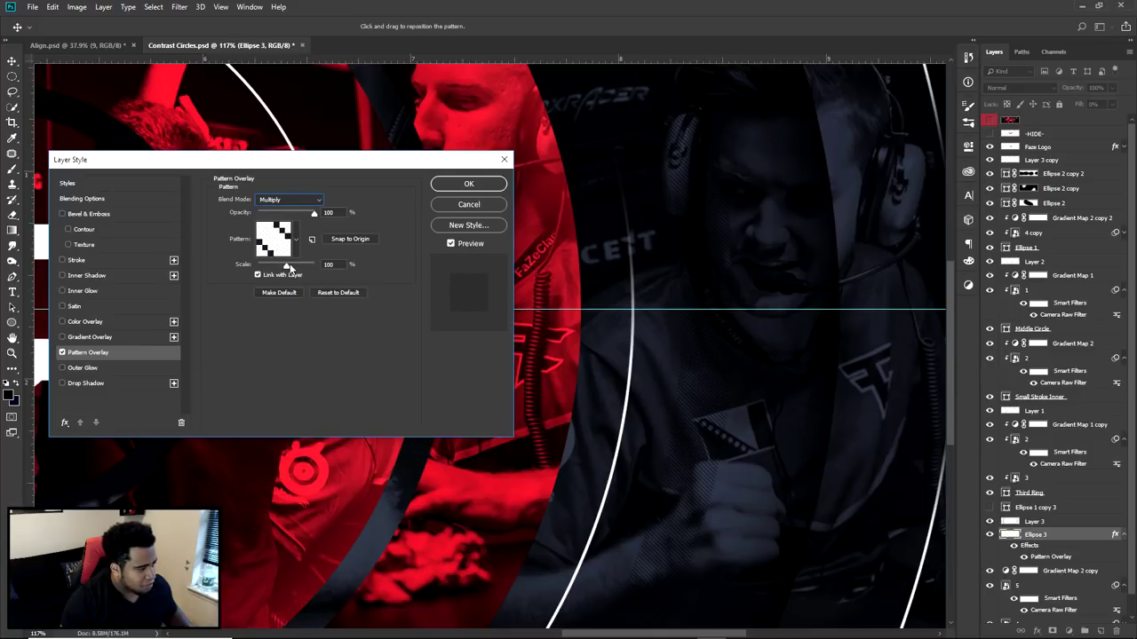
pyautogui.click(285, 254)
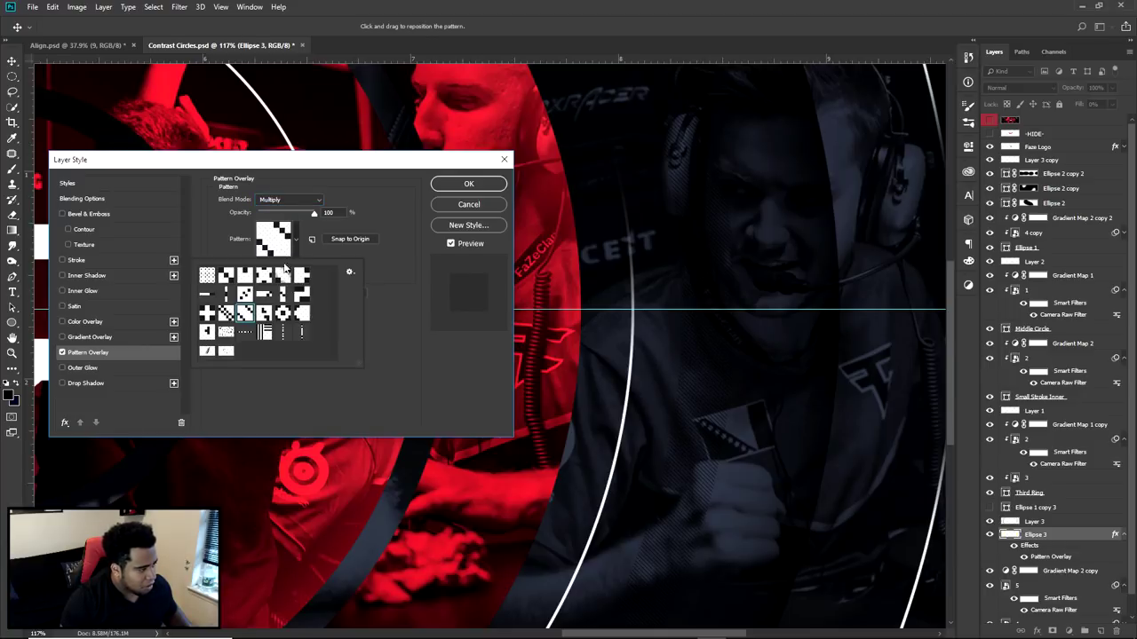
pyautogui.click(460, 189)
pyautogui.scroll(-7, 639, 378)
pyautogui.hotkey('ctrl', '0')
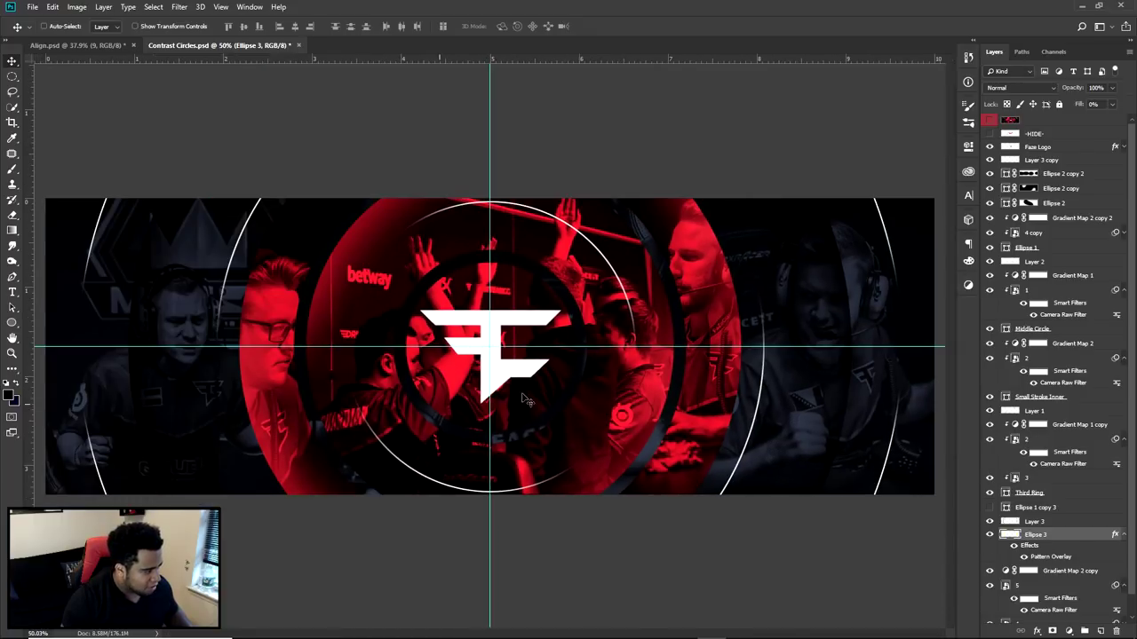
# - Create a new layer above Ellipse 3 and clip it to that ring
pyautogui.scroll(2, 546, 391)
pyautogui.click(1101, 631)
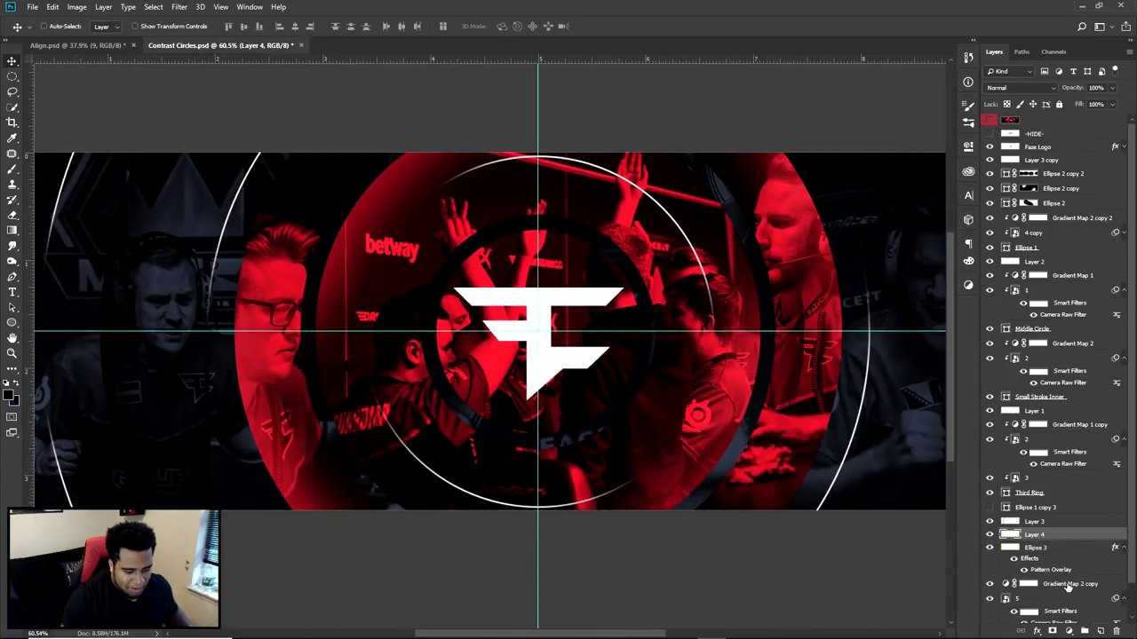
pyautogui.rightClick(1048, 535)
pyautogui.click(1026, 259)
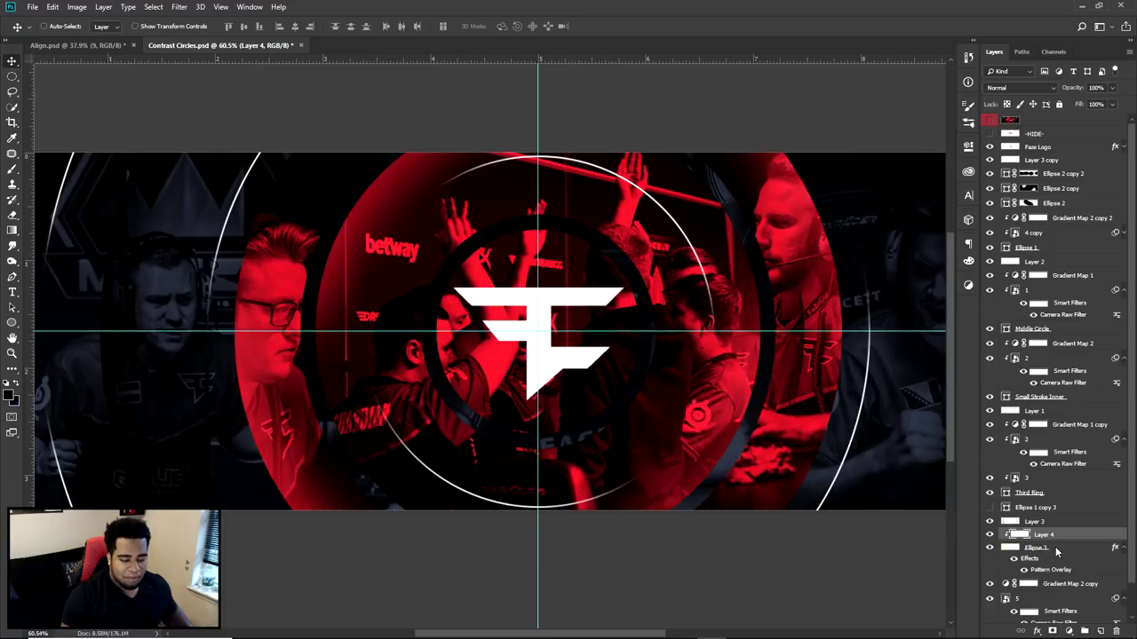
# - Try rasterizing Ellipse 3's layer style and adjusting its Hue/Saturation, and undo both changes
pyautogui.rightClick(1055, 550)
pyautogui.click(1041, 255)
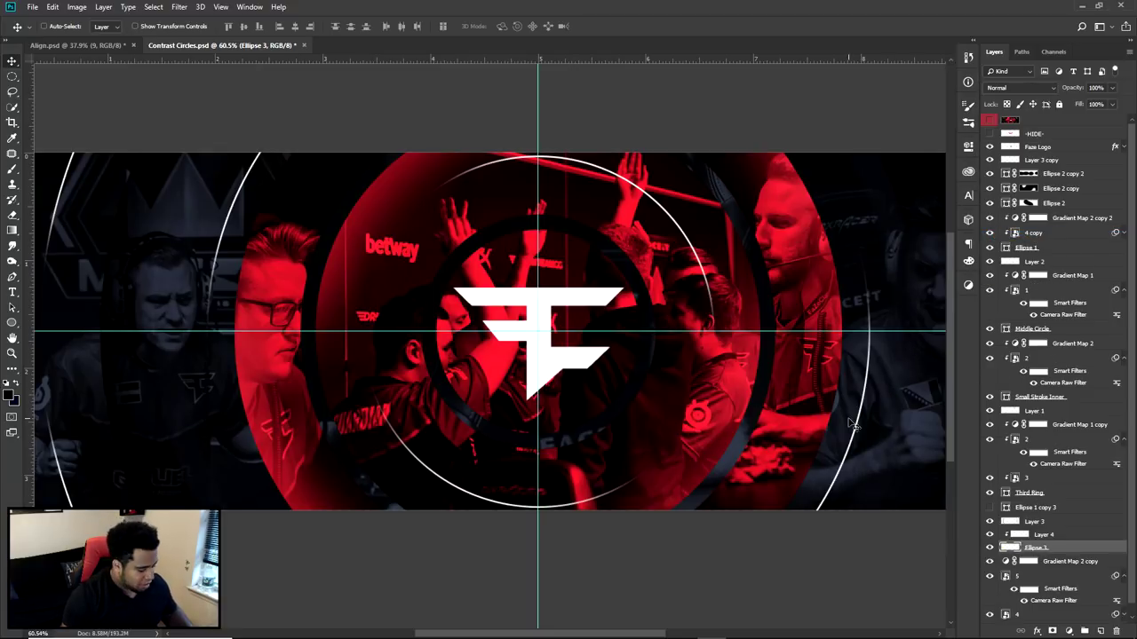
pyautogui.hotkey('ctrl', 'u')
pyautogui.moveTo(789, 523); pyautogui.dragTo(650, 499)
pyautogui.click(924, 399)
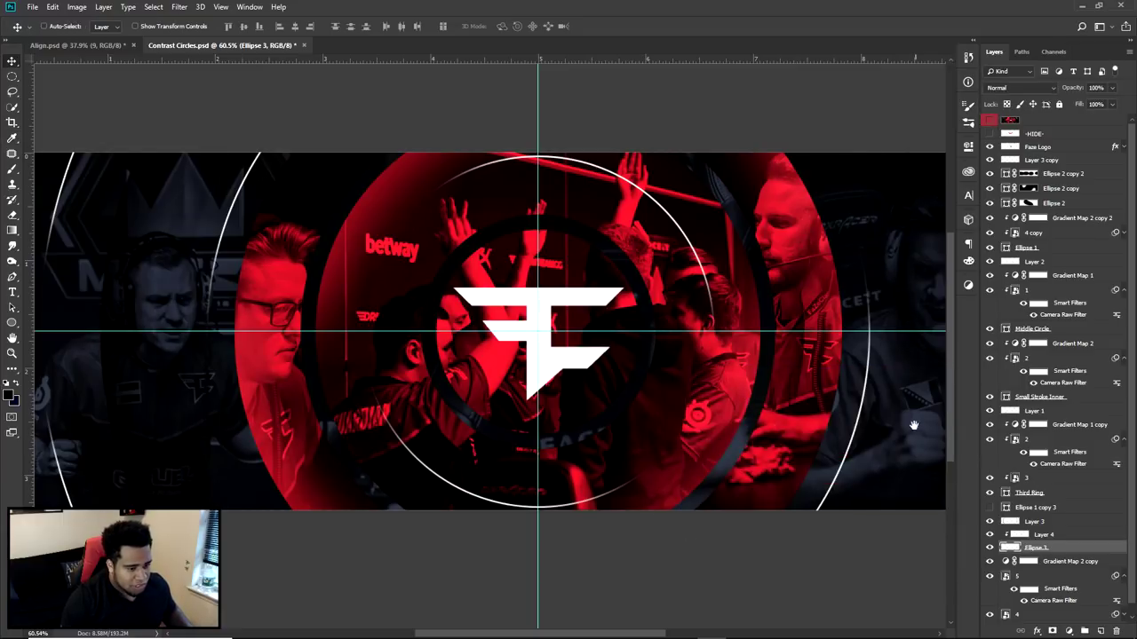
pyautogui.scroll(6, 826, 380)
pyautogui.scroll(-4, 826, 381)
pyautogui.scroll(4, 642, 431)
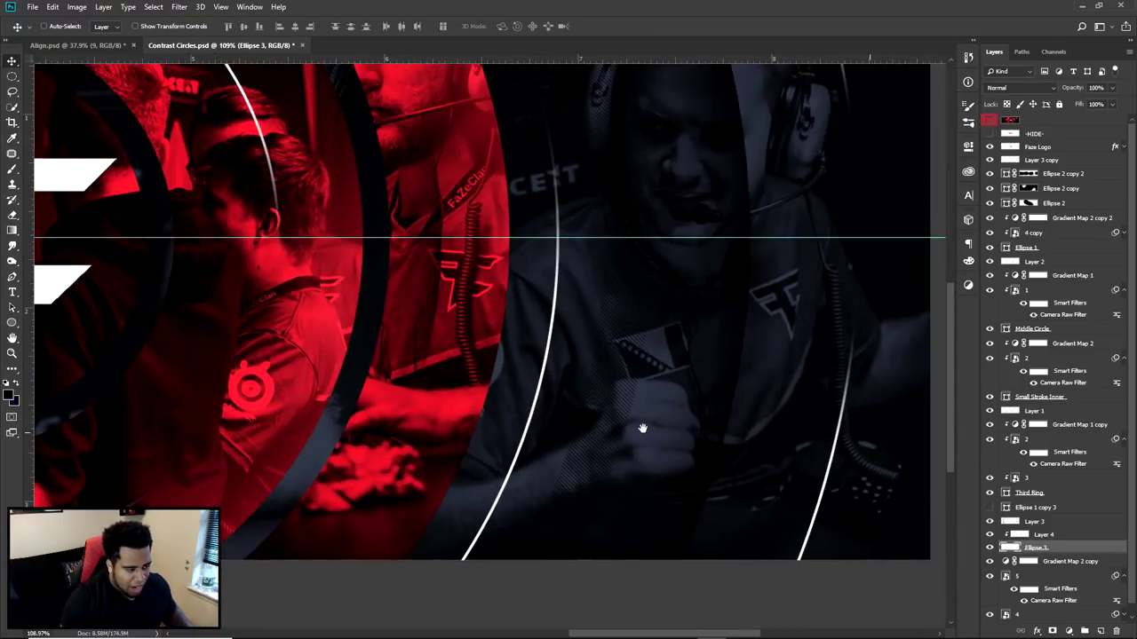
pyautogui.hotkey('ctrl', 'alt', 'z')
pyautogui.hotkey('ctrl', 'alt', 'z')
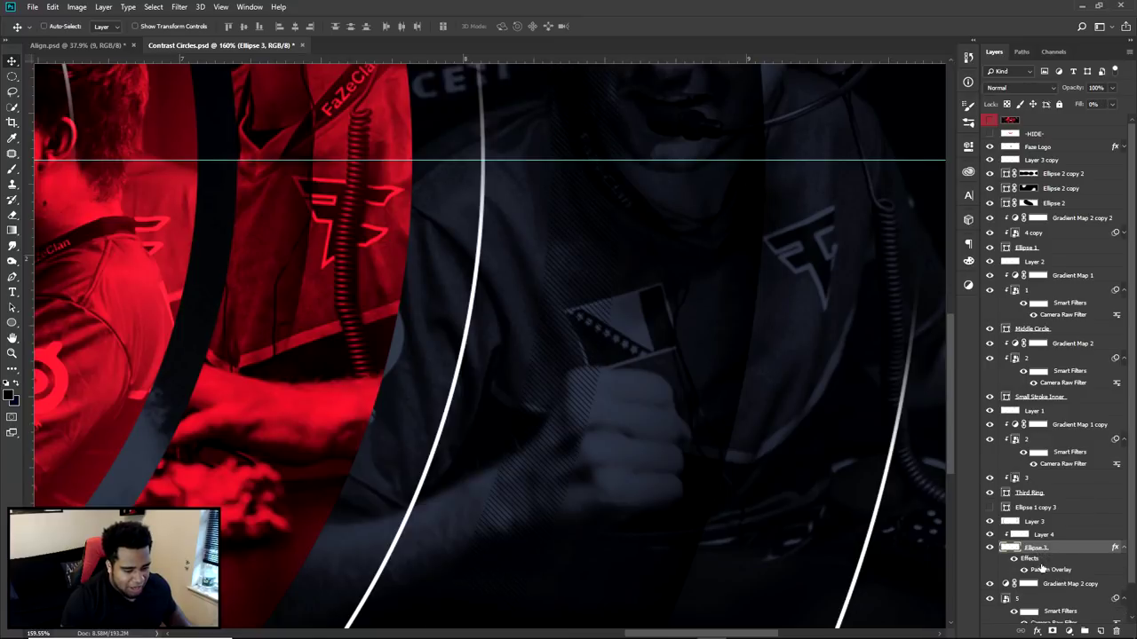
# - Rasterize the layer style of Ellipse 3 so its diagonal line pattern becomes plain pixels
pyautogui.scroll(5, 554, 432)
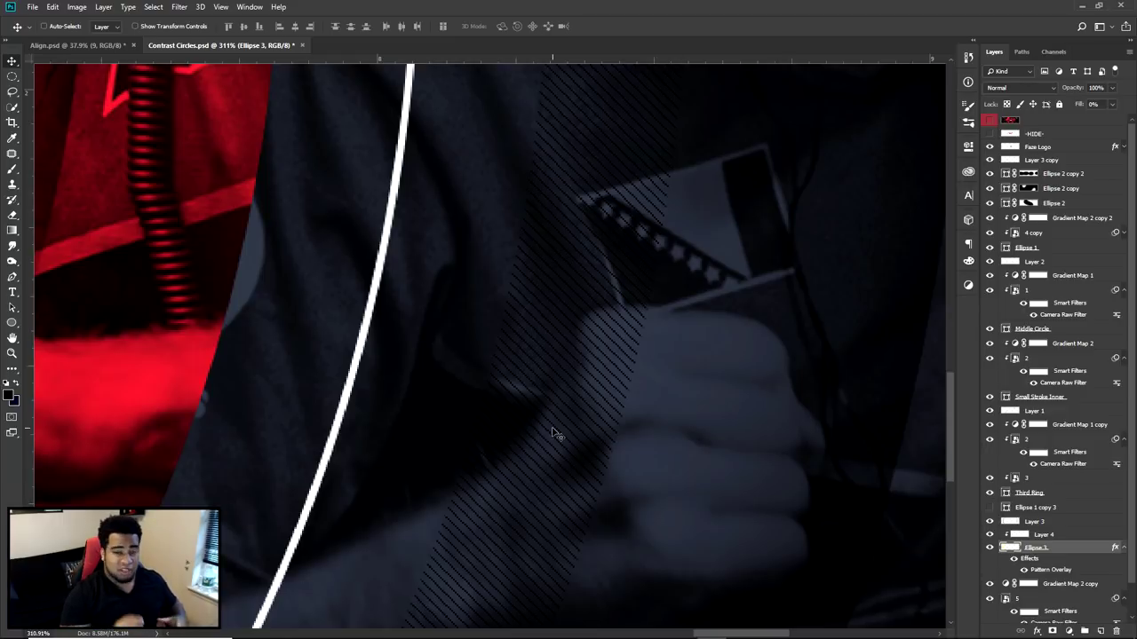
pyautogui.rightClick(1080, 549)
pyautogui.click(1023, 240)
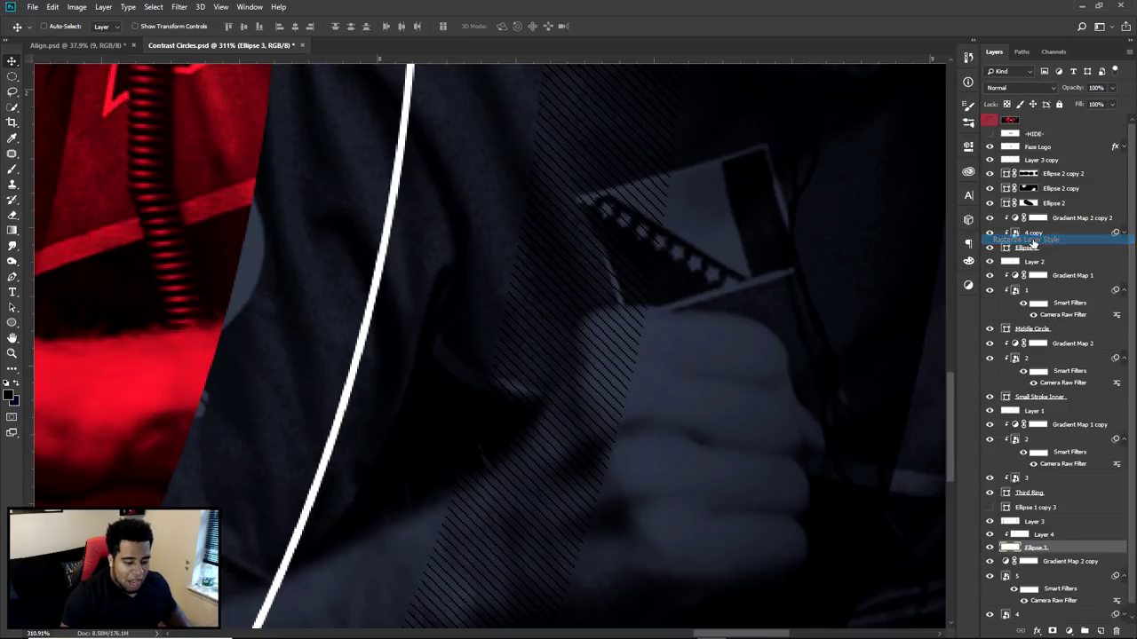
# - Turn the rasterized diagonal lines of Ellipse 3 black using Hue/Saturation with Lightness -100
pyautogui.moveTo(626, 318)
pyautogui.mouseDown()
pyautogui.moveTo(774, 394)
pyautogui.moveTo(691, 349)
pyautogui.mouseUp()
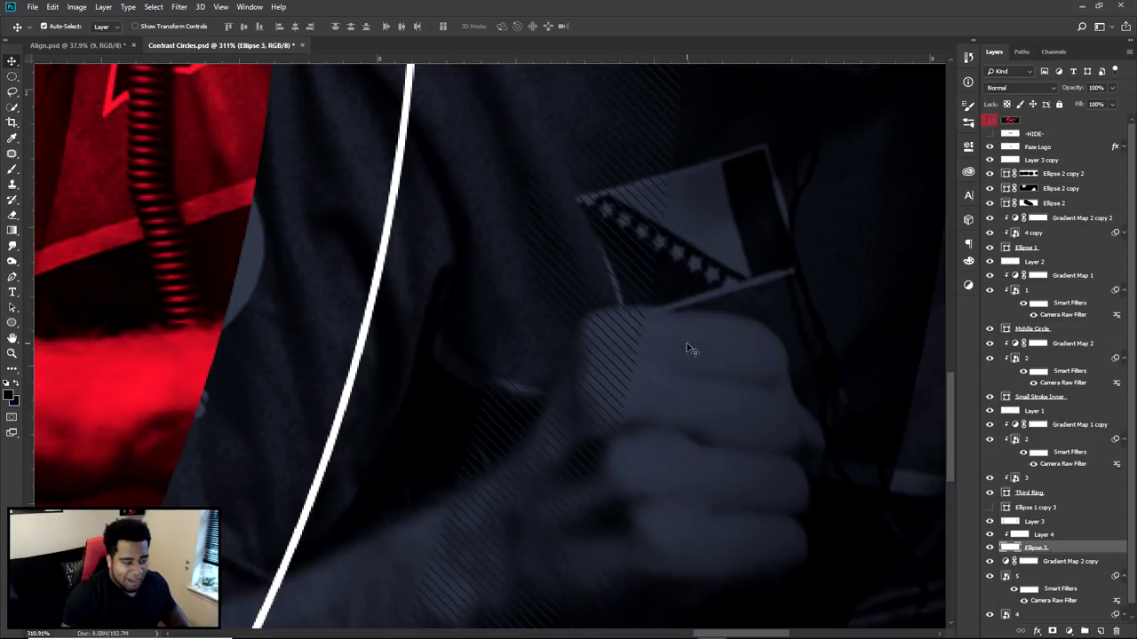
pyautogui.hotkey('ctrl', 'u')
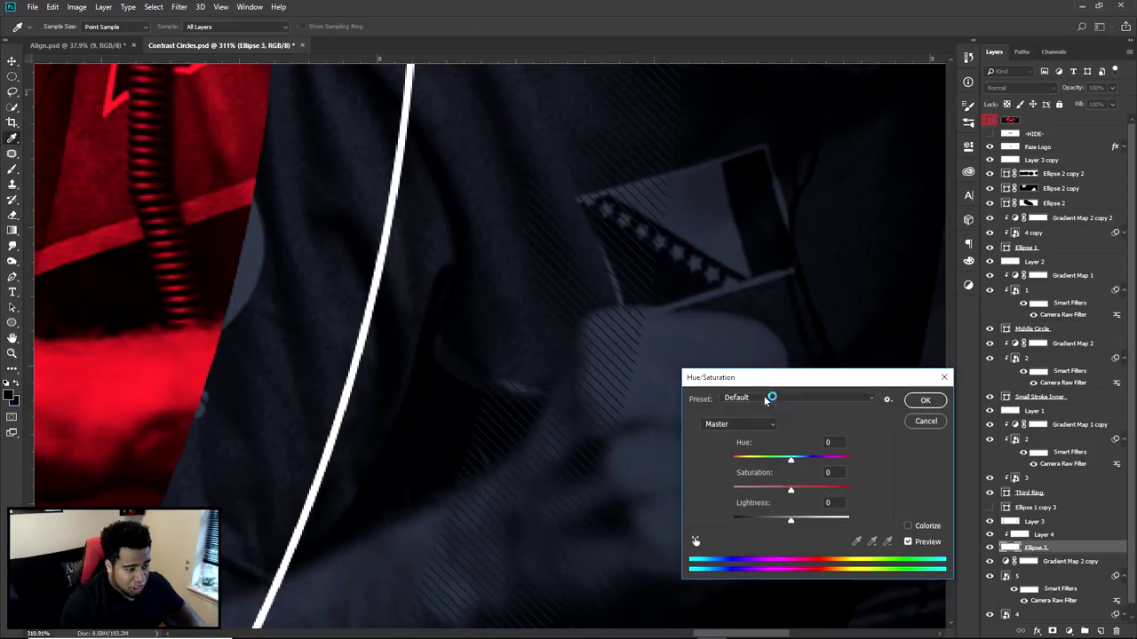
pyautogui.moveTo(773, 518); pyautogui.dragTo(691, 516)
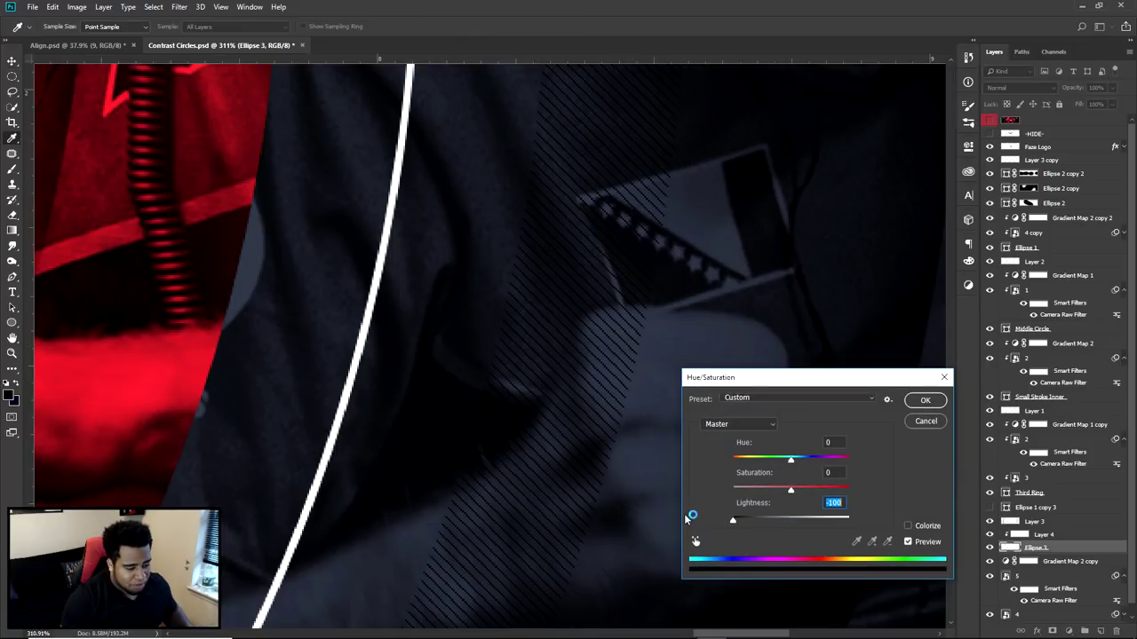
pyautogui.click(918, 401)
pyautogui.scroll(-5, 773, 521)
# - Paint soft red brush strokes on Layer 4, clipped to Ellipse 3, over parts of the line-patterned ring
pyautogui.click(1051, 534)
pyautogui.scroll(-1, 1048, 533)
pyautogui.scroll(-5, 728, 471)
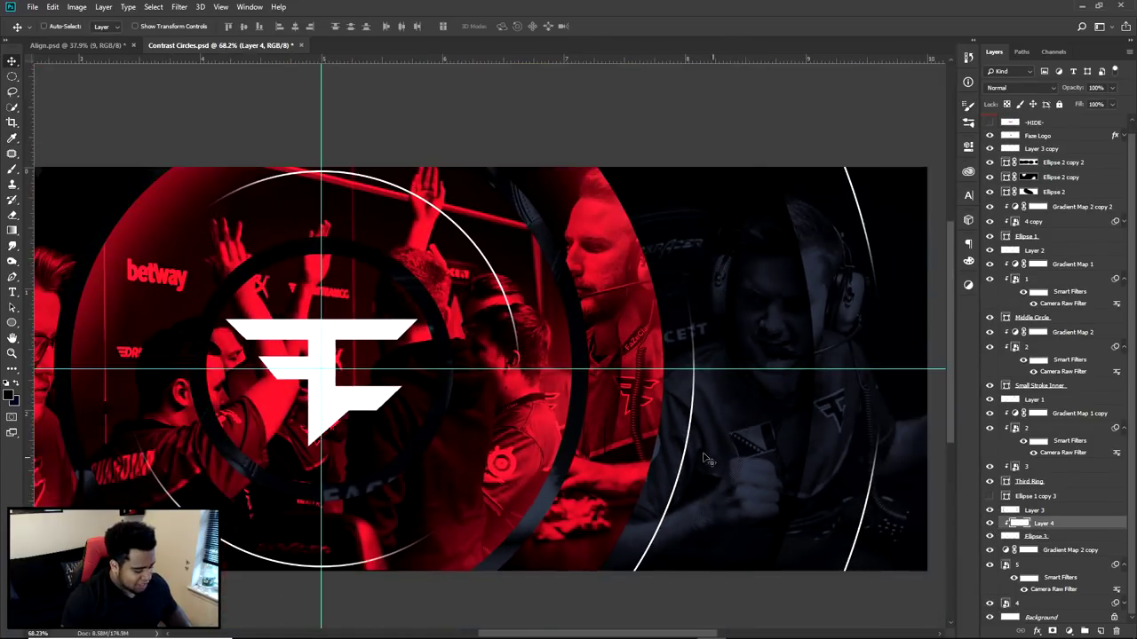
pyautogui.press('b')
pyautogui.press('x')
pyautogui.scroll(-1, 630, 267)
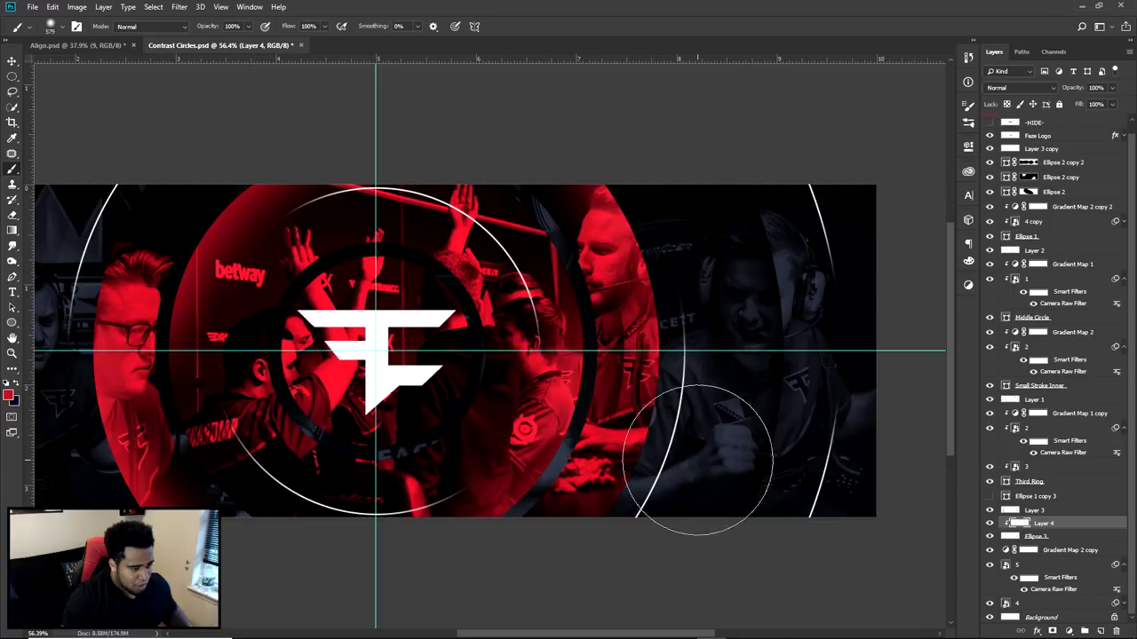
pyautogui.hscroll(-5, 715, 426)
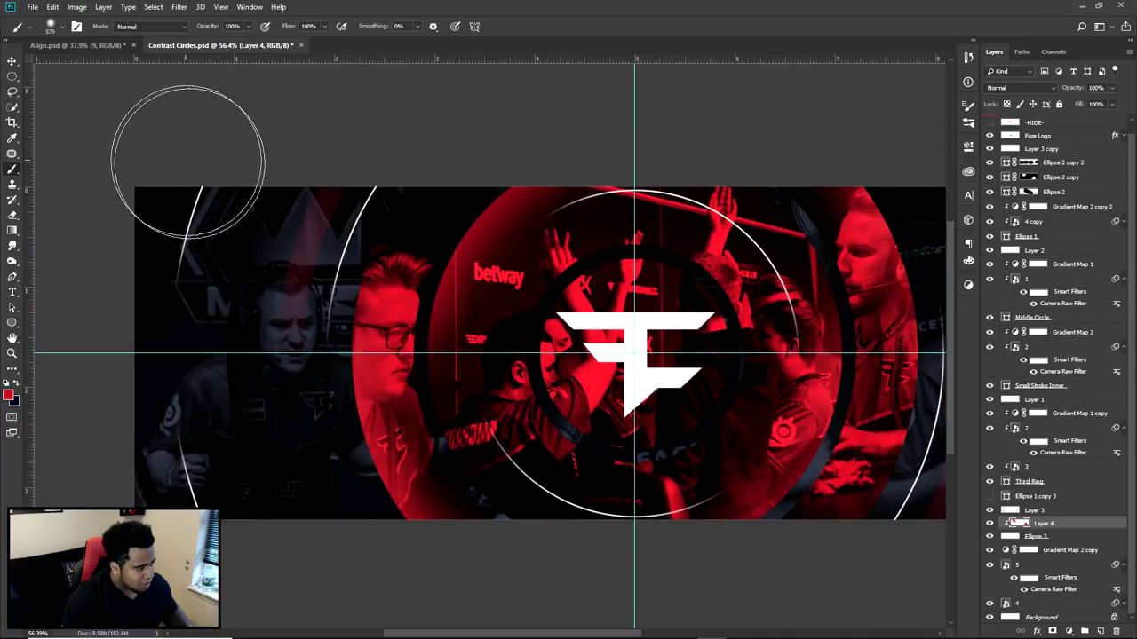
# - Hide the guides and review the whole banner
pyautogui.hotkey('ctrl', ';')
pyautogui.press('v')
pyautogui.scroll(-2, 551, 353)
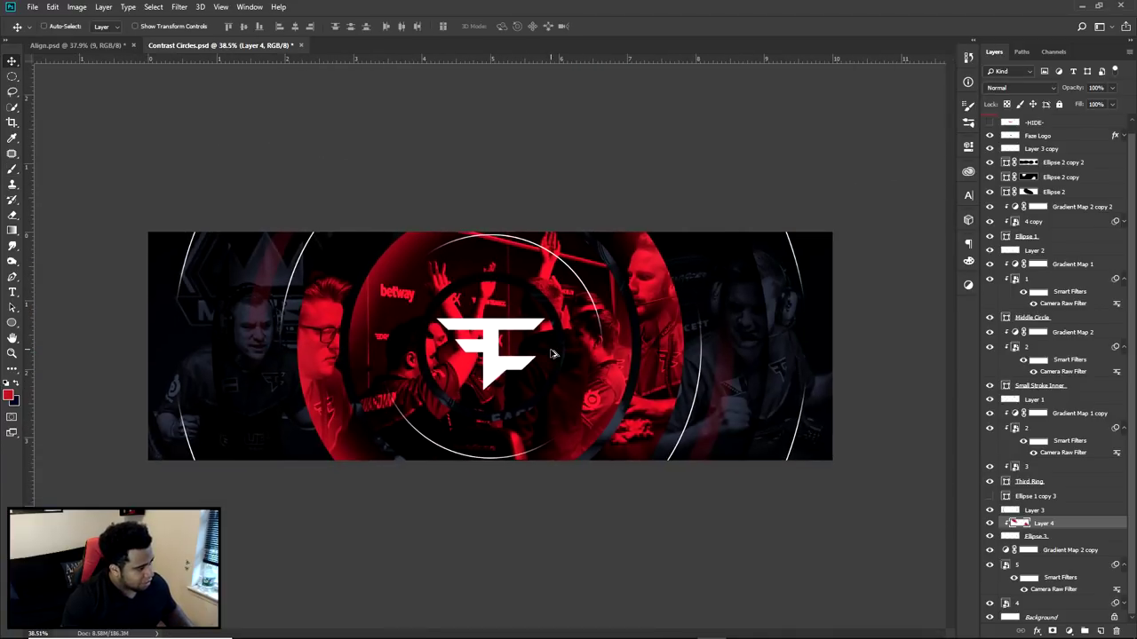
pyautogui.scroll(1, 552, 354)
pyautogui.scroll(-1, 551, 353)
pyautogui.scroll(1, 551, 353)
pyautogui.scroll(-1, 552, 354)
pyautogui.scroll(1, 1072, 273)
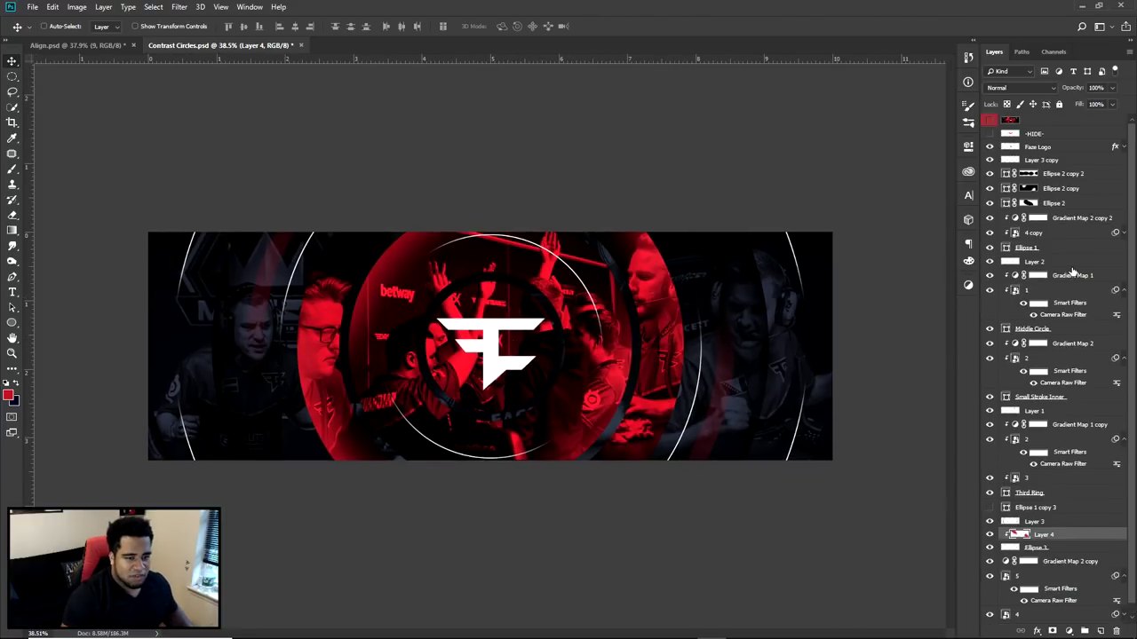
# - Create a new layer above Faze Logo and sample a dark red from the photo as the brush colour
pyautogui.click(1055, 145)
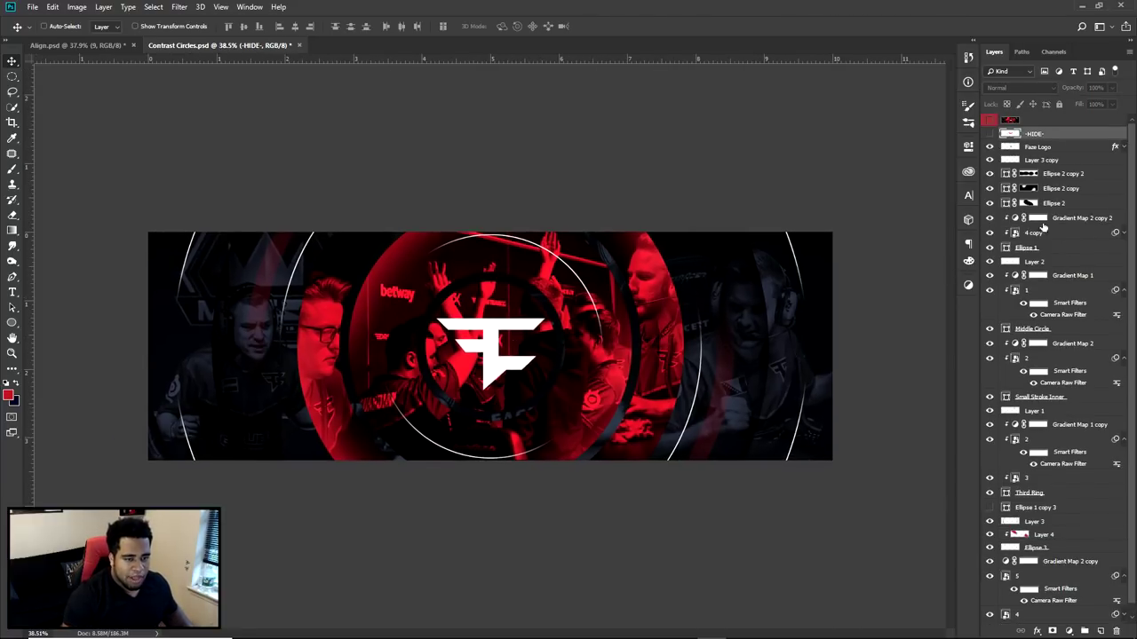
pyautogui.click(1101, 631)
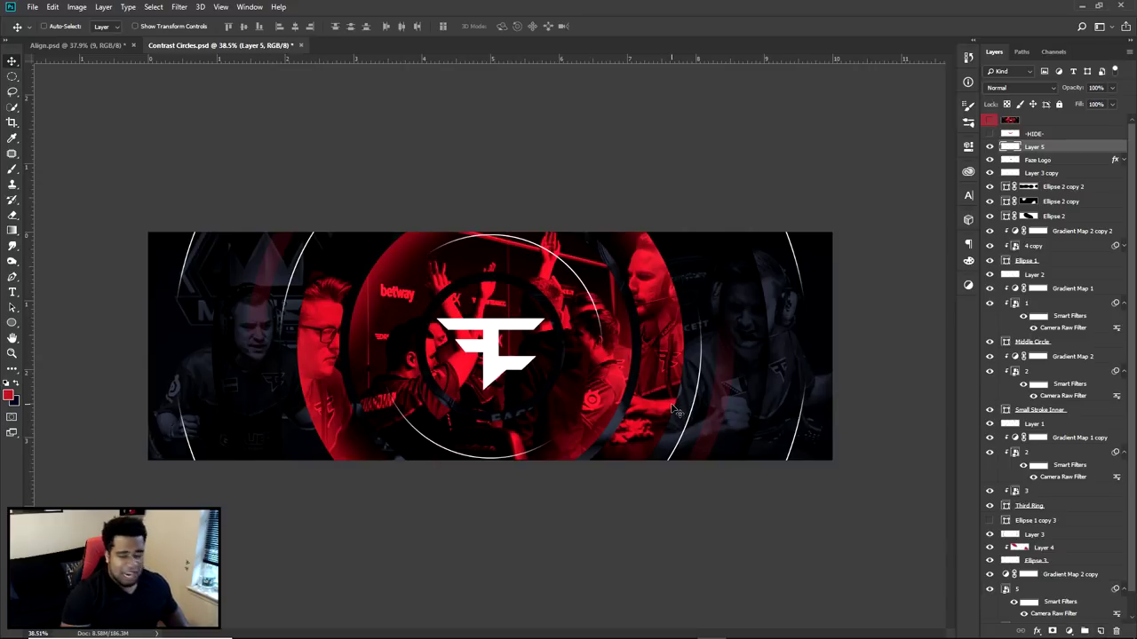
pyautogui.press('b')
pyautogui.scroll(3, 657, 342)
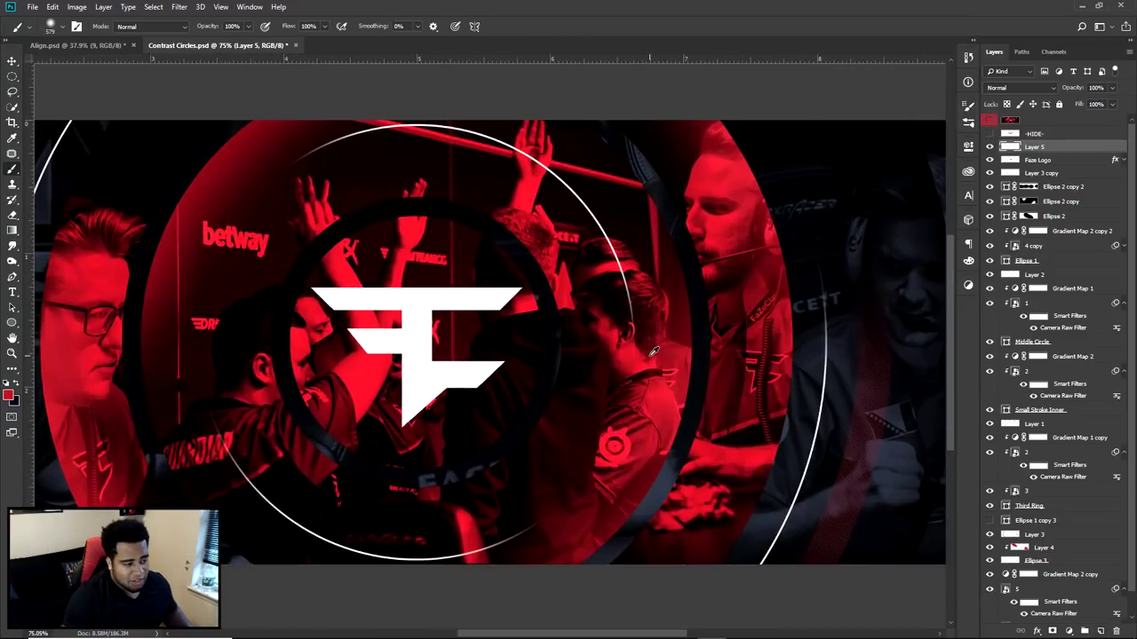
pyautogui.keyDown('alt'); pyautogui.click(653, 346); pyautogui.keyUp('alt')
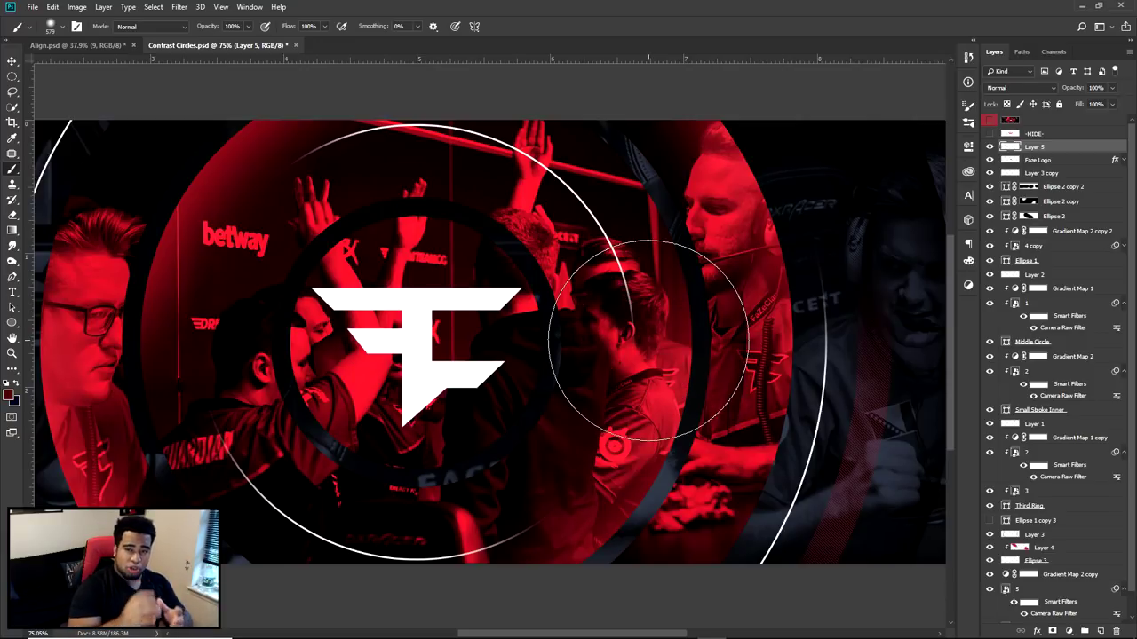
# - Mark off the darker lower half of the foreground colour picker in a screen capture and discard the capture
pyautogui.click(9, 395)
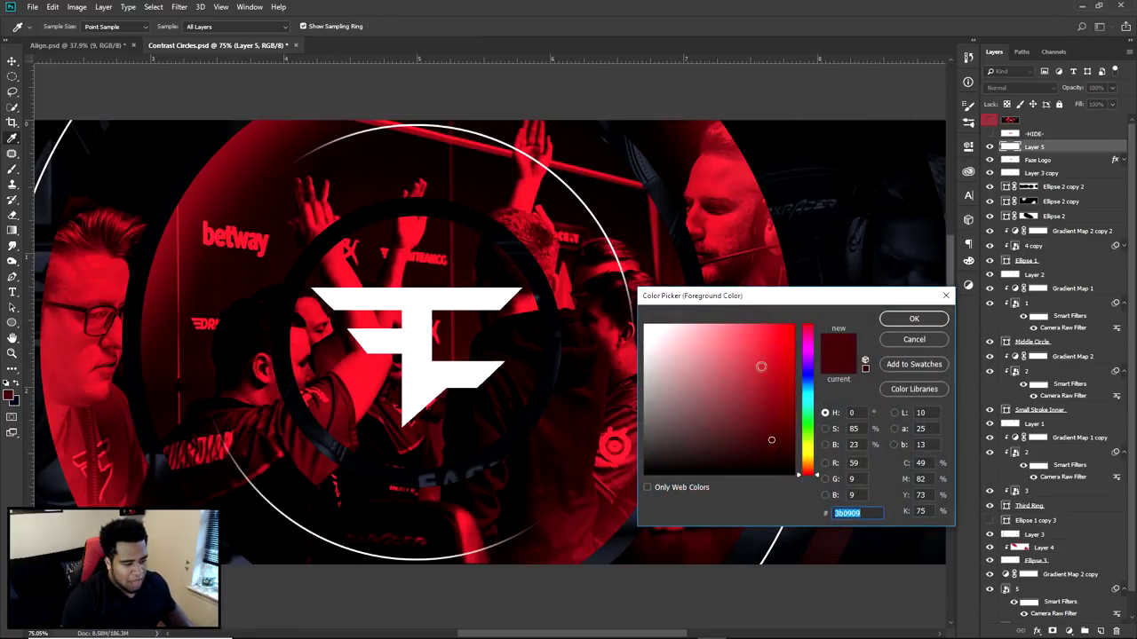
pyautogui.press('Print')
pyautogui.moveTo(375, 210); pyautogui.dragTo(1126, 582)
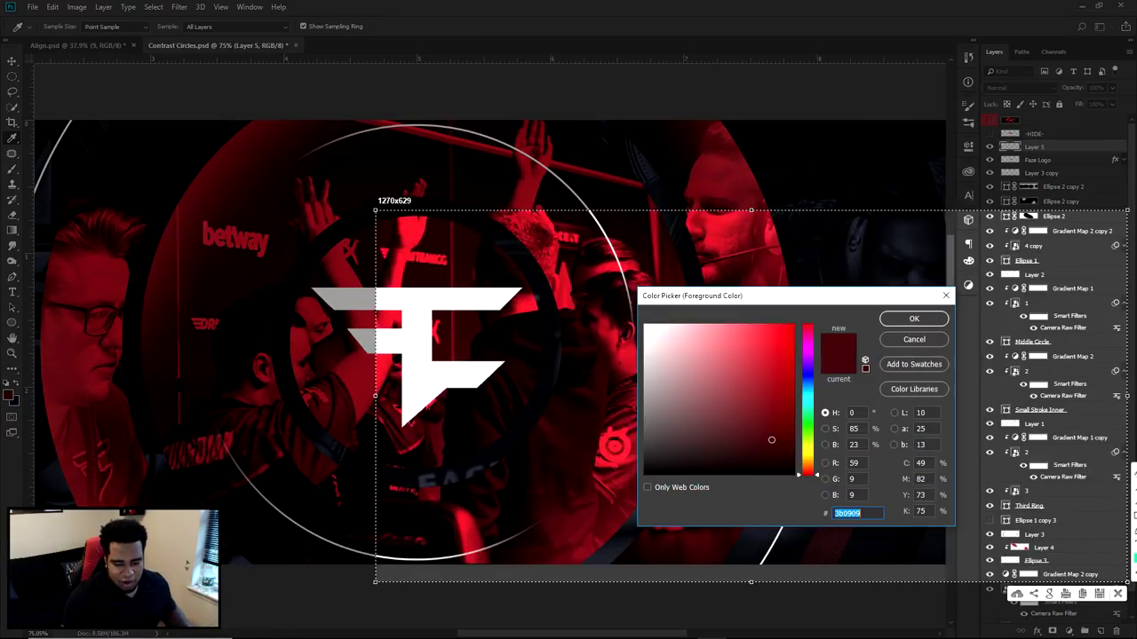
pyautogui.moveTo(576, 397); pyautogui.dragTo(884, 389)
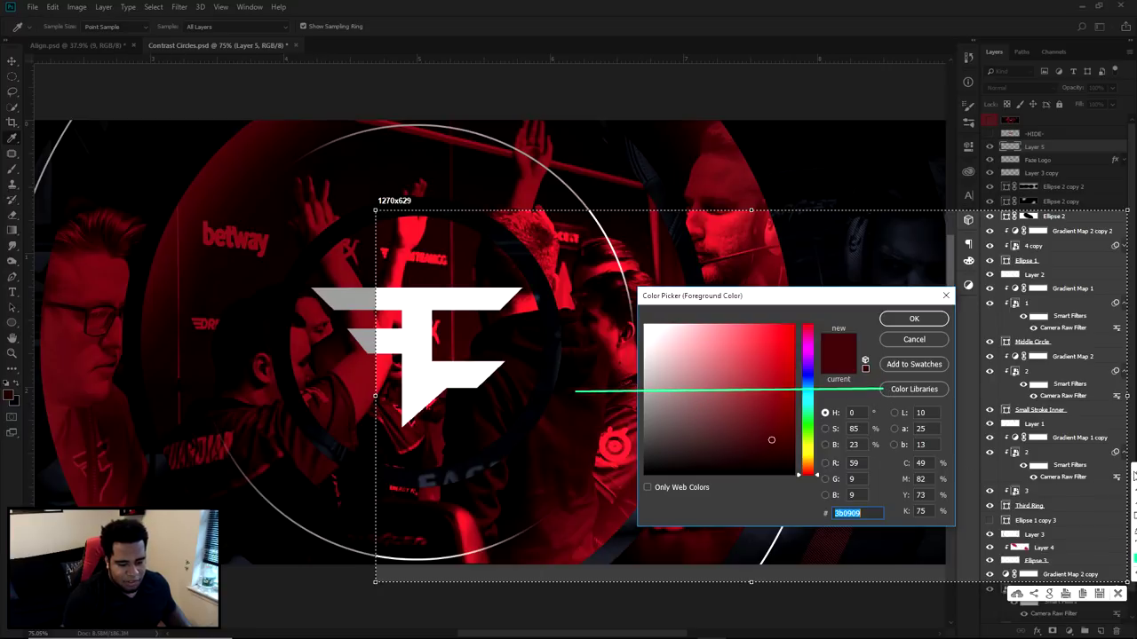
pyautogui.moveTo(702, 360); pyautogui.dragTo(746, 364)
pyautogui.moveTo(675, 384)
pyautogui.mouseDown()
pyautogui.moveTo(714, 496)
pyautogui.moveTo(822, 390)
pyautogui.mouseUp()
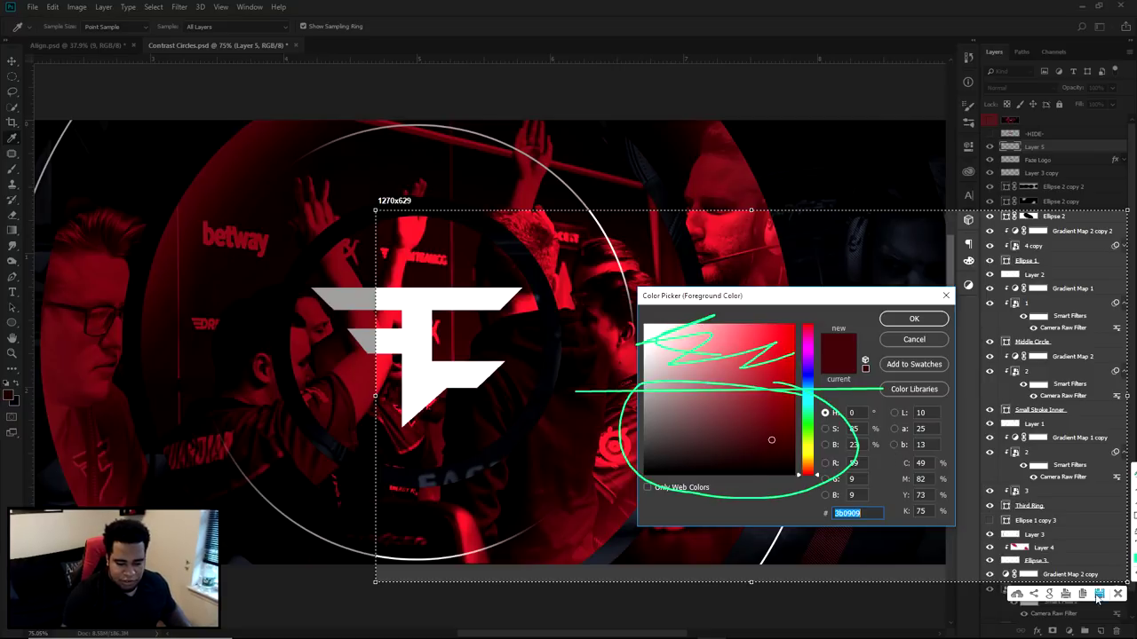
pyautogui.click(1117, 594)
pyautogui.press('Return')
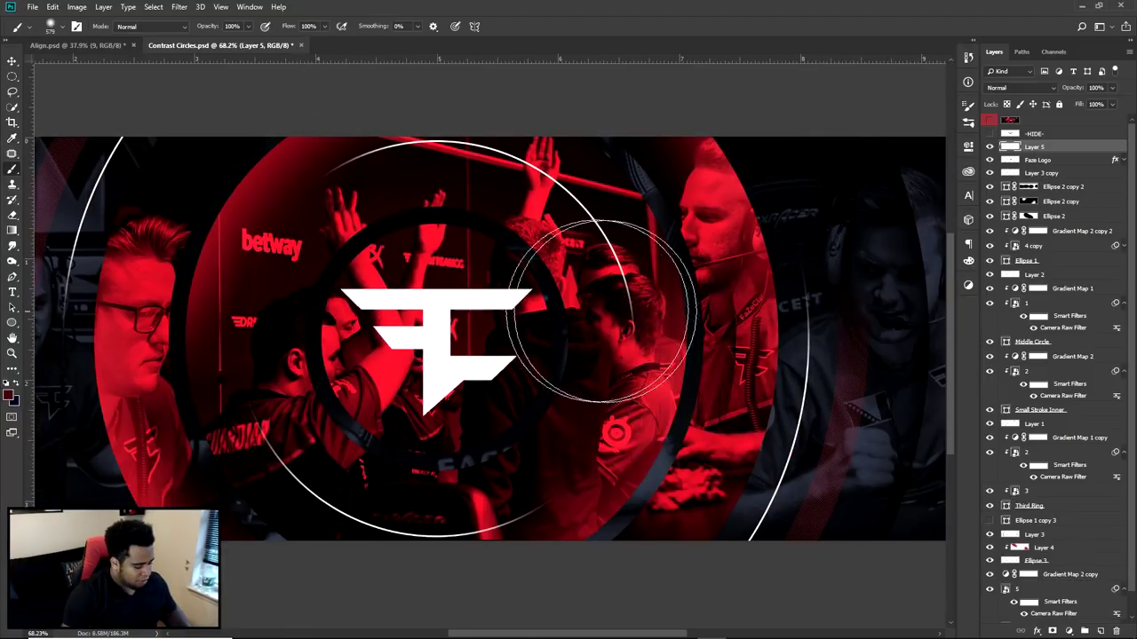
# - Paint large soft dark-red strokes on Layer 5 around the logo and across the central rings
pyautogui.scroll(-1, 414, 354)
pyautogui.moveTo(423, 346); pyautogui.dragTo(531, 347)
pyautogui.scroll(-1, 468, 349)
pyautogui.scroll(3, 468, 349)
pyautogui.scroll(-1, 469, 349)
pyautogui.moveTo(409, 367); pyautogui.dragTo(421, 367)
pyautogui.click(397, 363)
pyautogui.moveTo(558, 397); pyautogui.dragTo(499, 397)
pyautogui.click(646, 448)
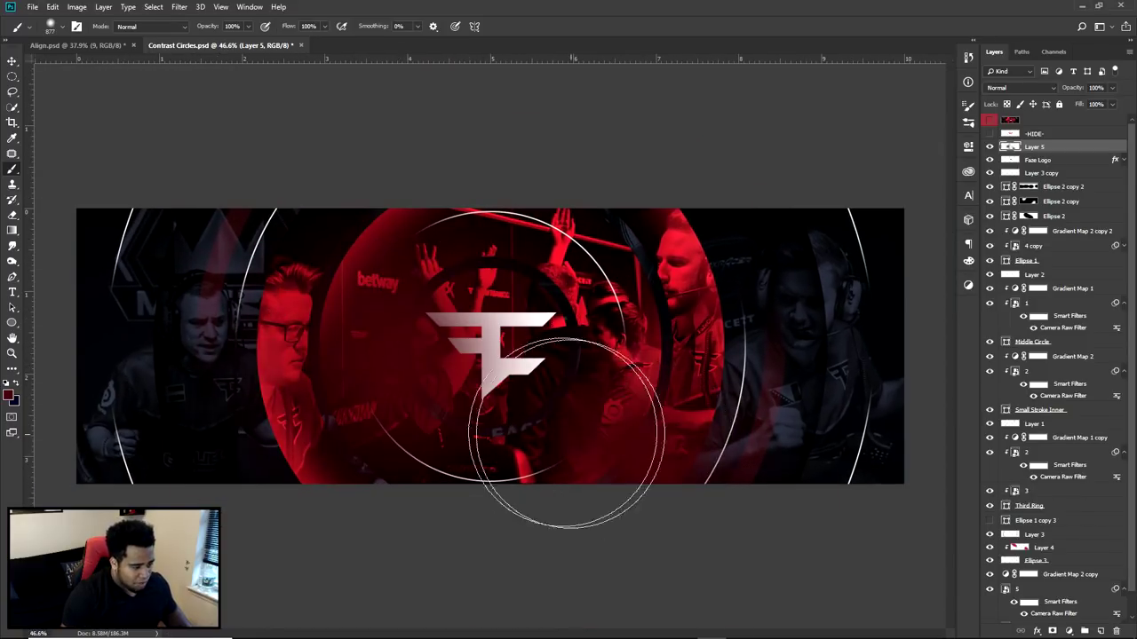
# - Set Layer 5's blending to Linear Dodge (Add) and add glow near the banner's upper edge with a larger brush
pyautogui.click(1013, 88)
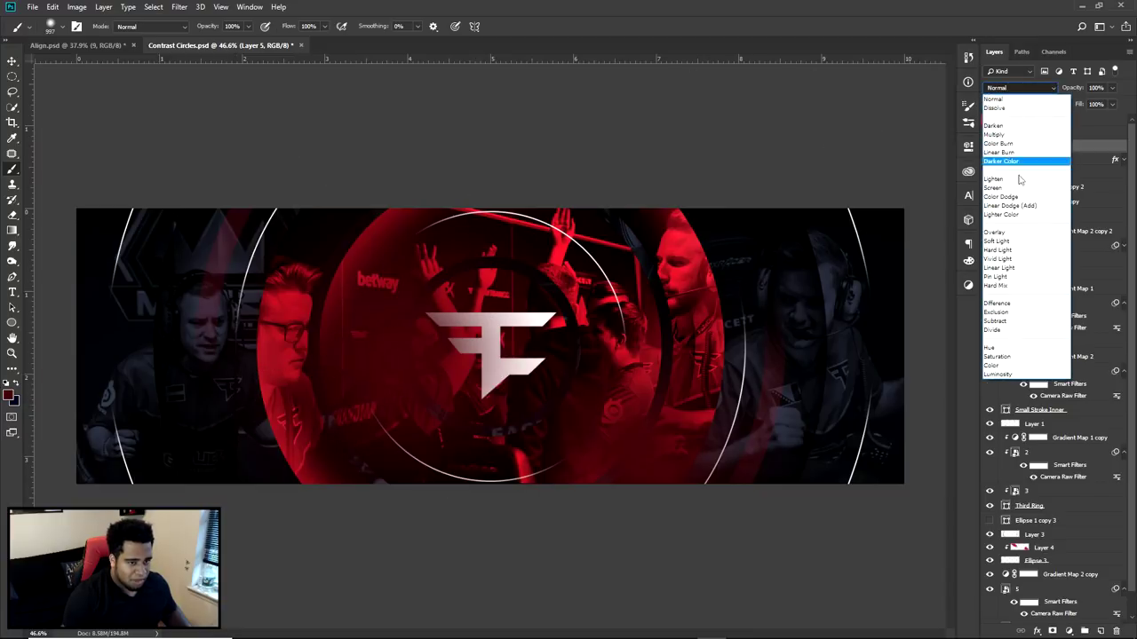
pyautogui.click(1013, 205)
pyautogui.keyDown('alt'); pyautogui.rightClick(678, 336); pyautogui.keyUp('alt')
pyautogui.click(841, 183)
pyautogui.click(732, 178)
pyautogui.hotkey('ctrl', 'alt', 'z')
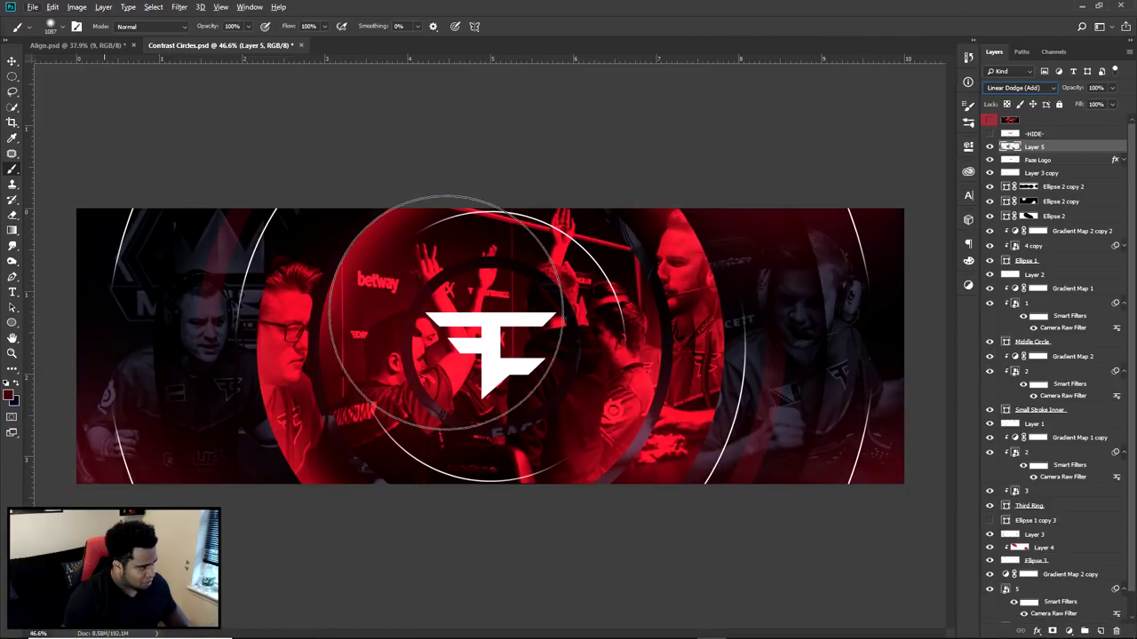
# - Erase parts of Layer 5's red glow over the logo, the left rings and the lower edge with a large soft eraser
pyautogui.hotkey('alt', 'e')
pyautogui.press('r')
pyautogui.click(539, 310)
pyautogui.press('e')
pyautogui.moveTo(324, 341); pyautogui.dragTo(422, 341)
pyautogui.click(258, 348)
pyautogui.click(667, 498)
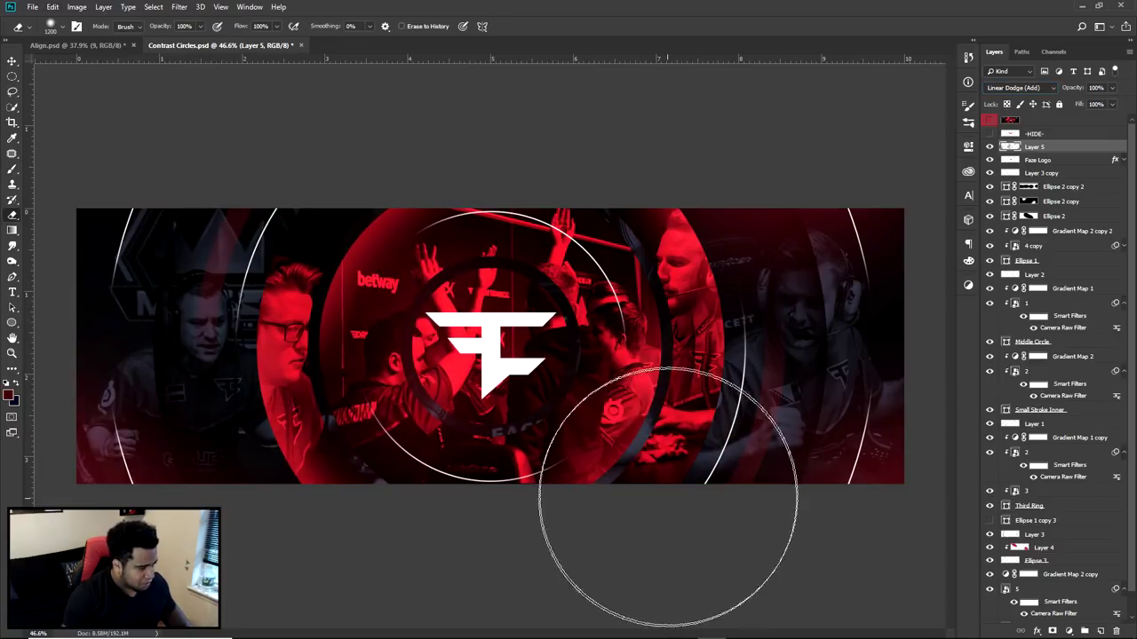
pyautogui.press('v')
pyautogui.hotkey('ctrl', '-')
pyautogui.scroll(1, 722, 404)
pyautogui.scroll(-1, 722, 404)
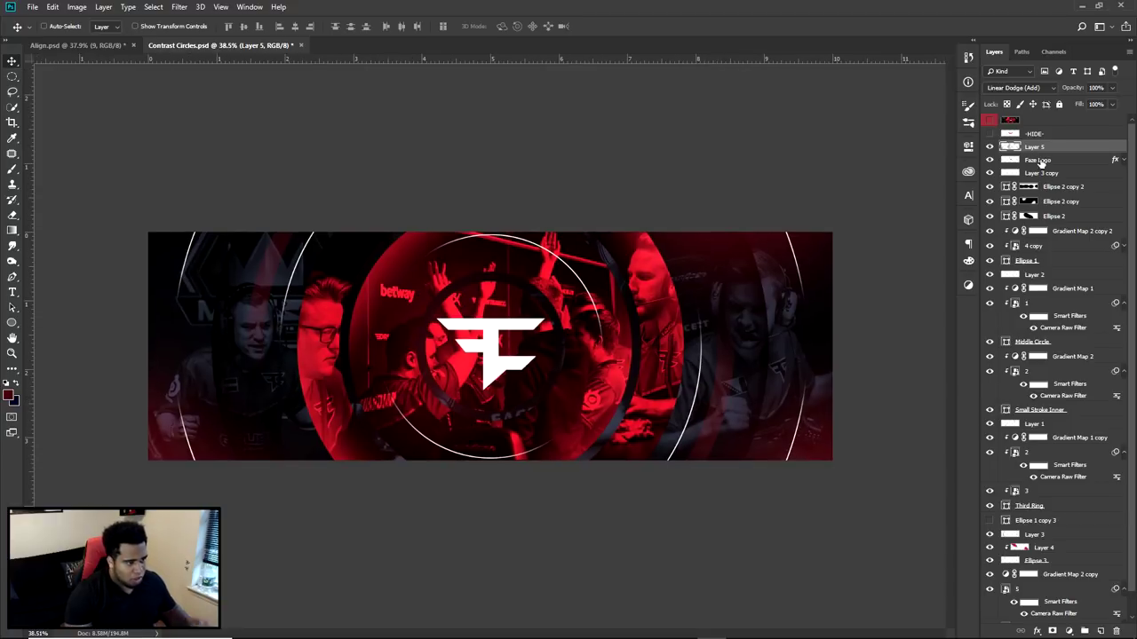
# - Compare the banner with the finished reference image on the topmost layer, leaving that layer hidden
pyautogui.click(990, 121)
pyautogui.click(990, 122)
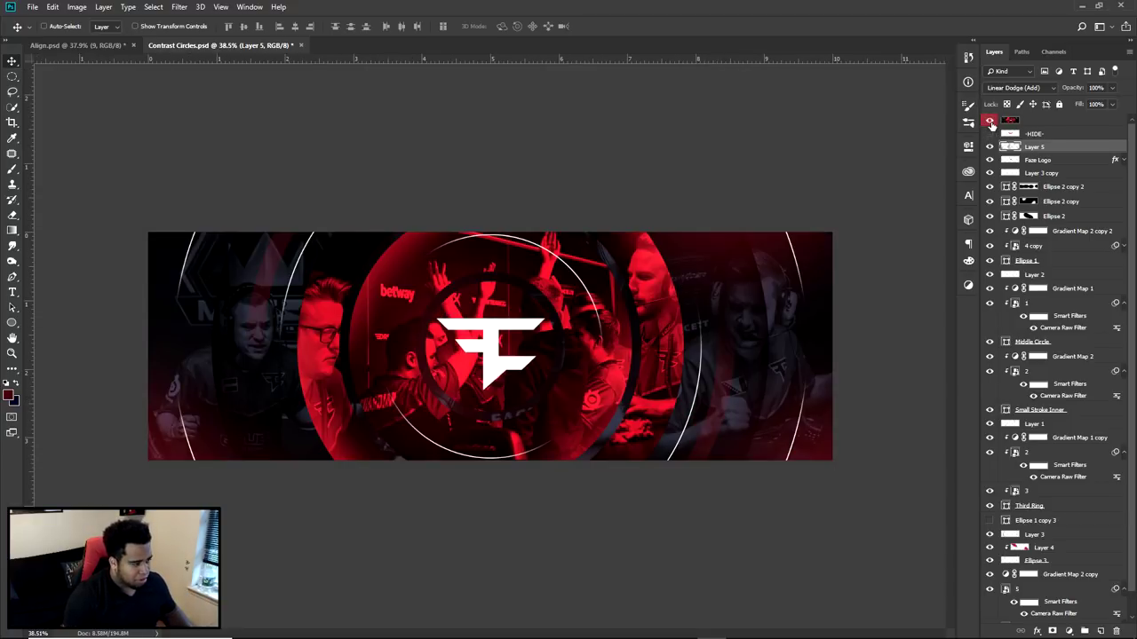
pyautogui.click(991, 122)
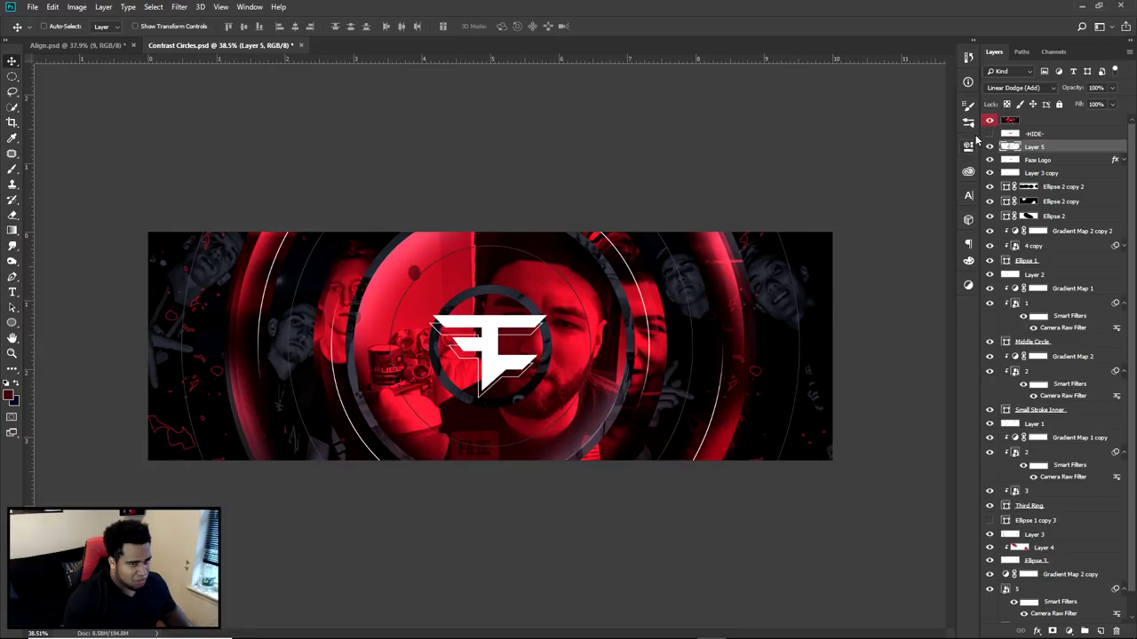
pyautogui.click(990, 122)
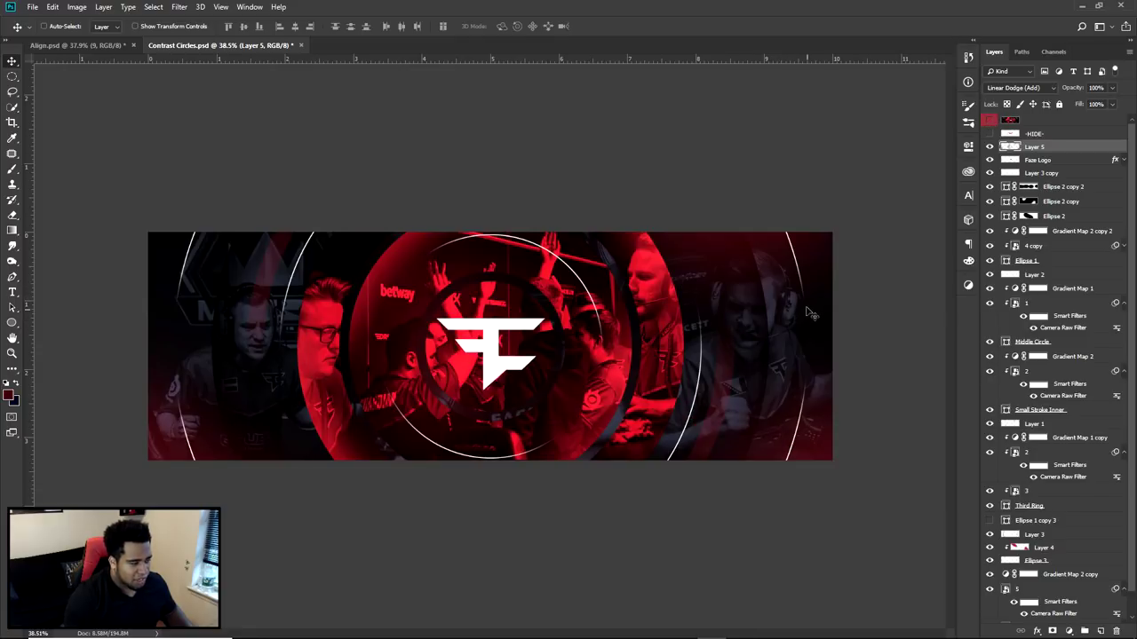
# - Shift the black-to-navy midpoint of Gradient Map 2 copy to 72% to darken the outer background photos
pyautogui.scroll(6, 815, 341)
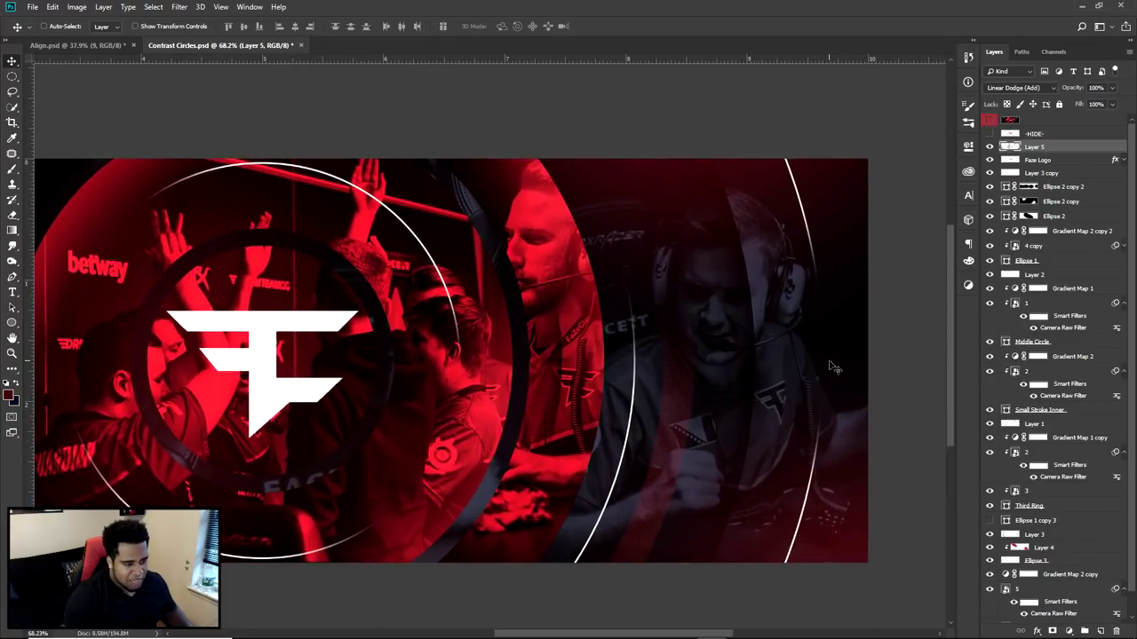
pyautogui.scroll(-1, 1022, 561)
pyautogui.doubleClick(1022, 561)
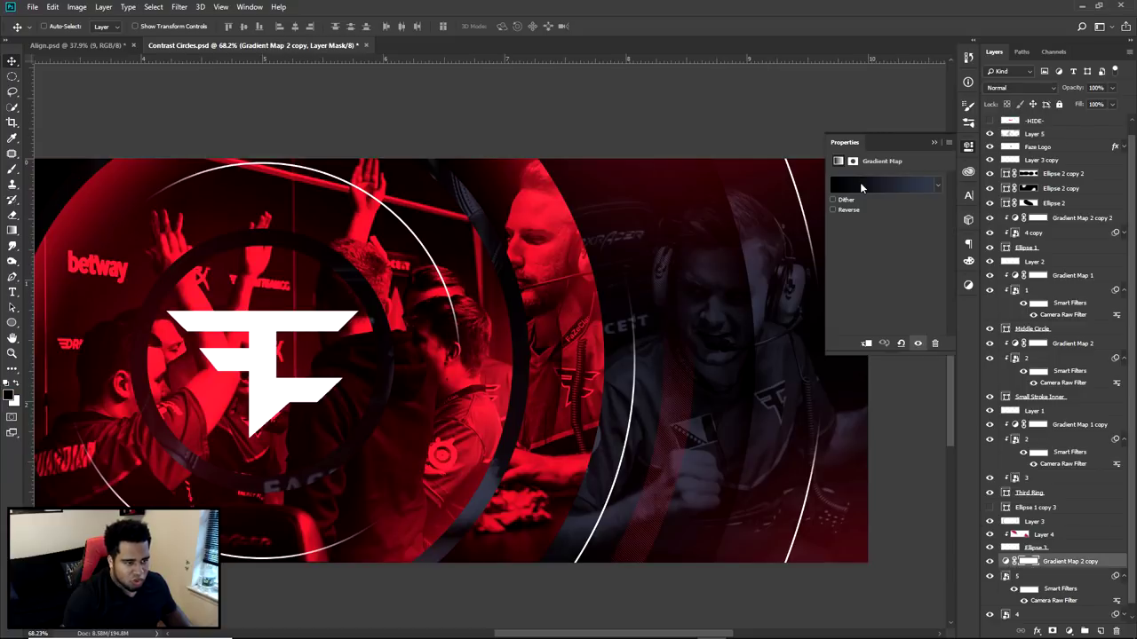
pyautogui.click(860, 184)
pyautogui.click(745, 479)
pyautogui.moveTo(843, 258); pyautogui.dragTo(961, 151)
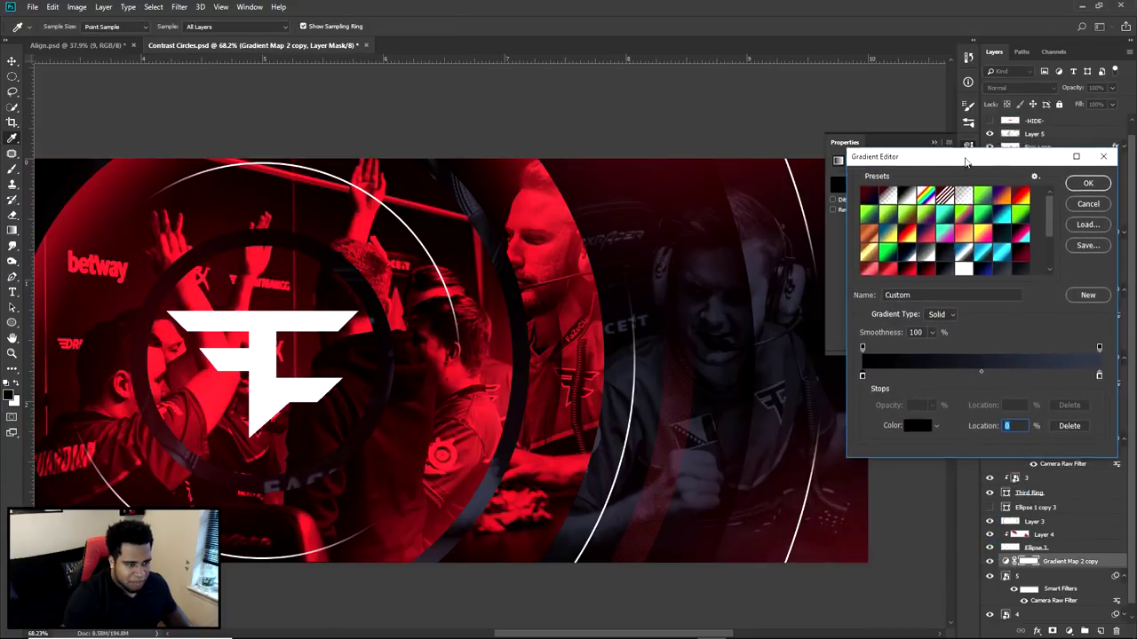
pyautogui.click(981, 367)
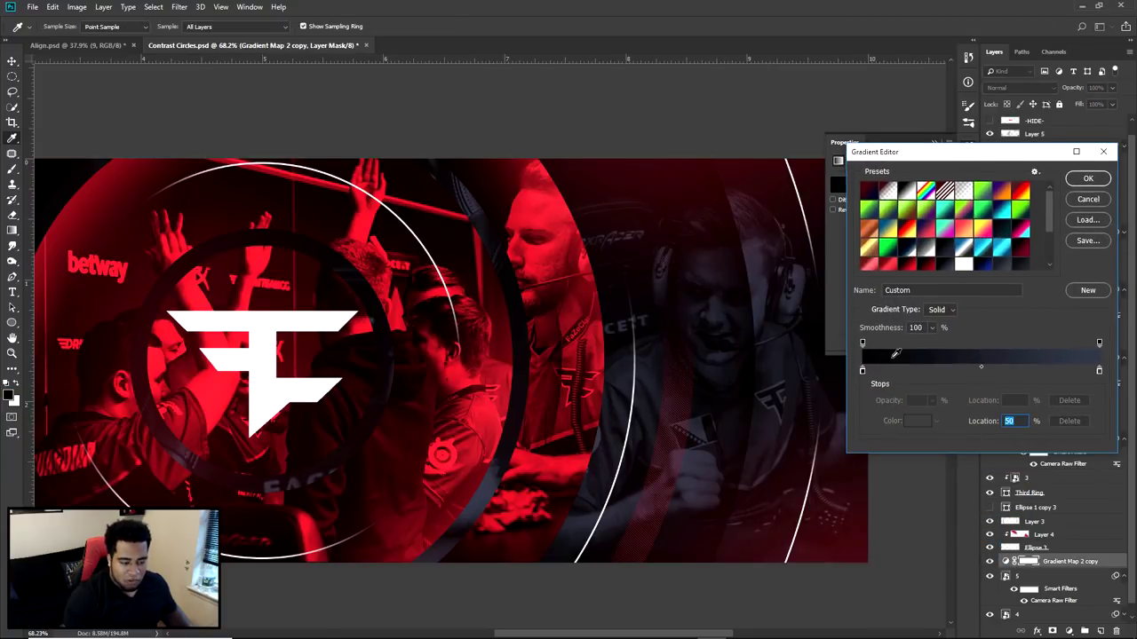
pyautogui.moveTo(978, 364); pyautogui.dragTo(920, 368)
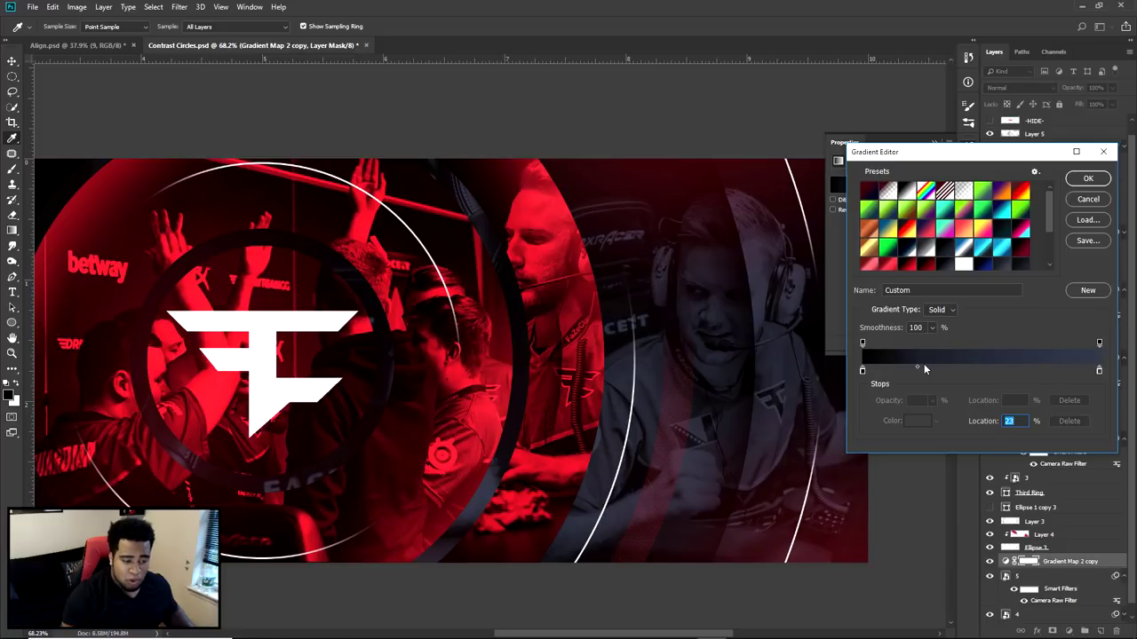
pyautogui.moveTo(916, 368); pyautogui.dragTo(930, 368)
pyautogui.moveTo(1036, 367); pyautogui.dragTo(1034, 369)
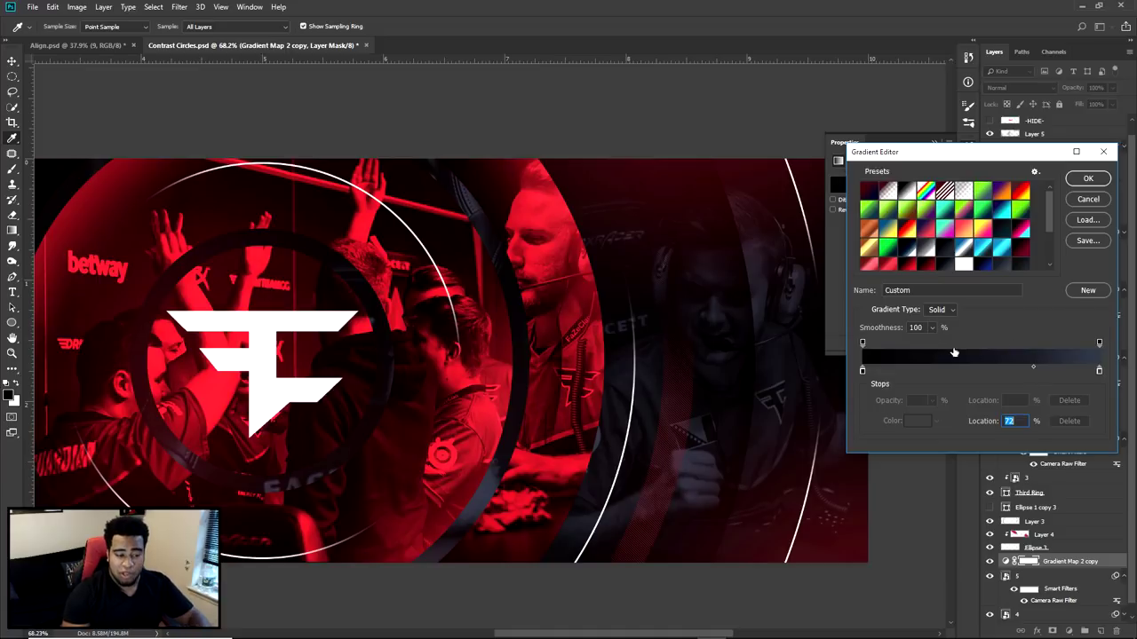
pyautogui.click(861, 371)
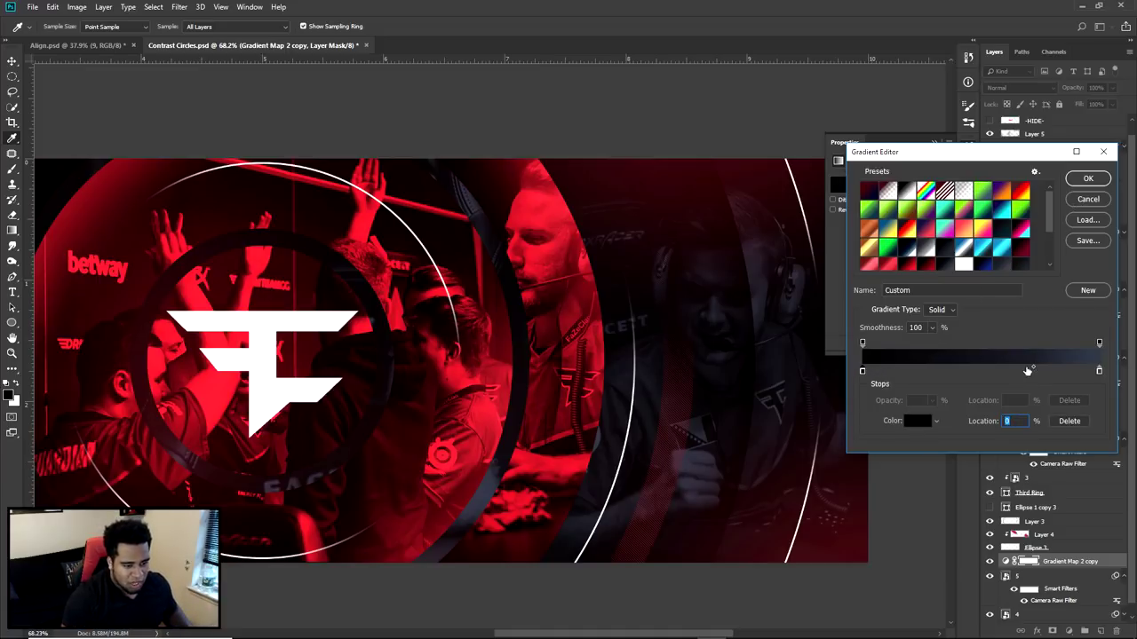
pyautogui.click(1089, 181)
pyautogui.press('v')
pyautogui.click(933, 142)
pyautogui.scroll(-3, 771, 346)
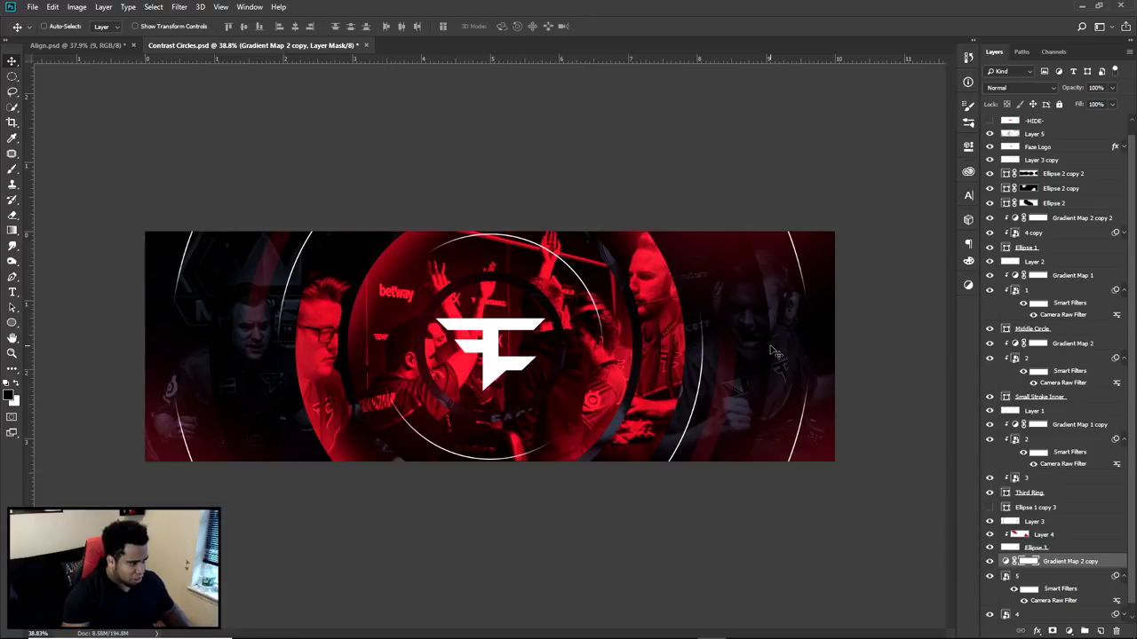
# - Identify and select the Ellipse 2 copy layer of the large thin white circle, temporarily hiding Layer 5 to reach it
pyautogui.click(584, 285)
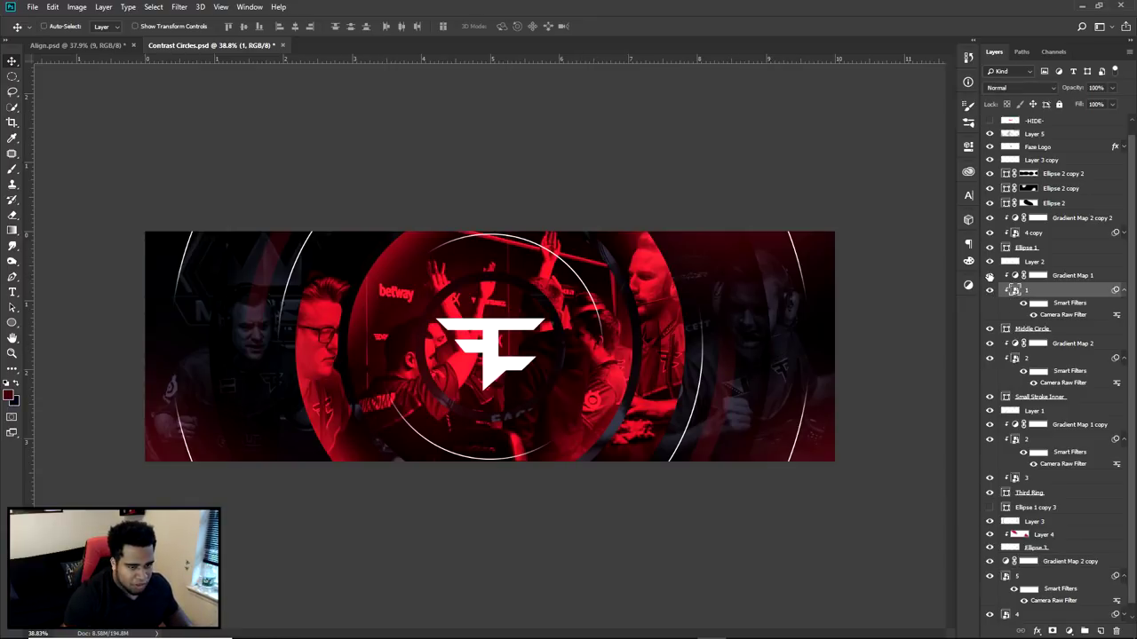
pyautogui.scroll(12, 679, 309)
pyautogui.moveTo(828, 528); pyautogui.dragTo(712, 368)
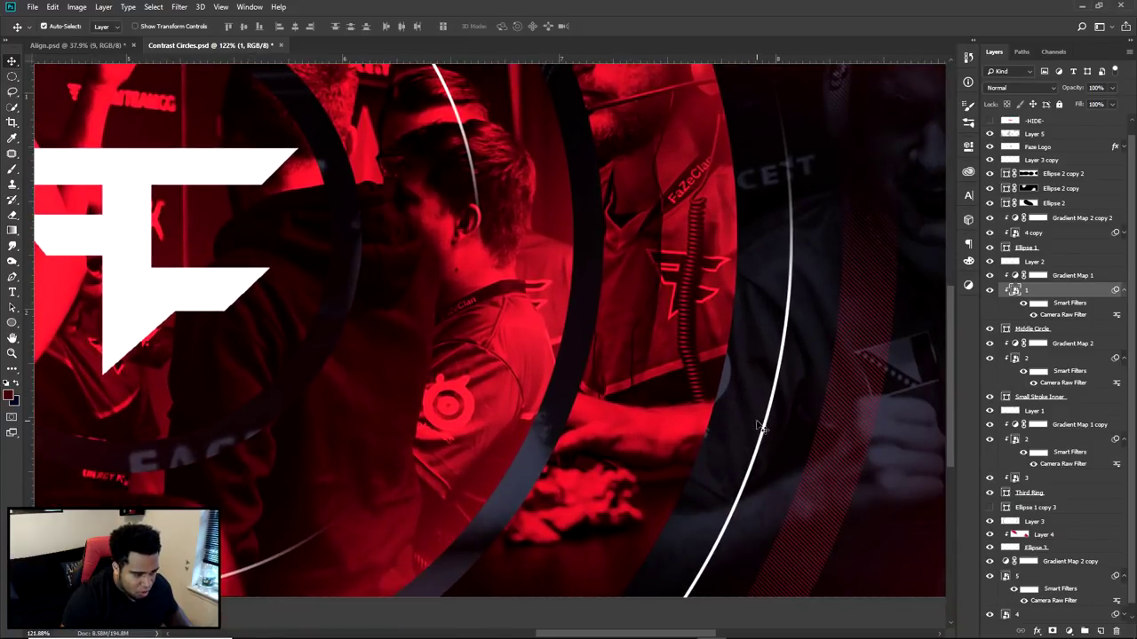
pyautogui.click(796, 406)
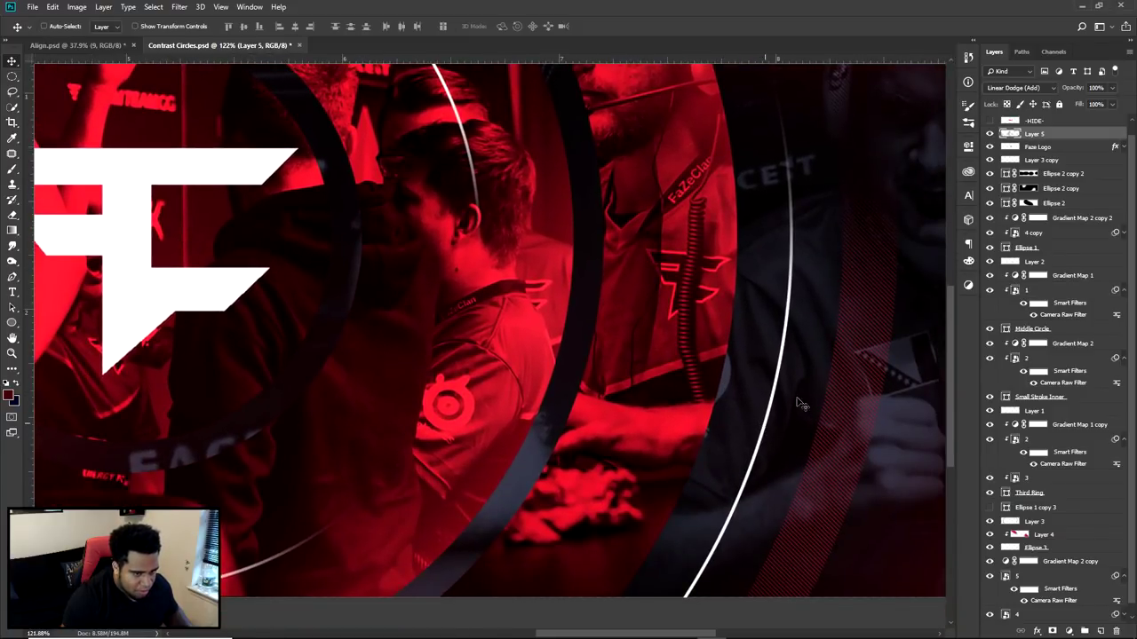
pyautogui.click(990, 133)
pyautogui.keyDown('ctrl'); pyautogui.click(786, 346); pyautogui.keyUp('ctrl')
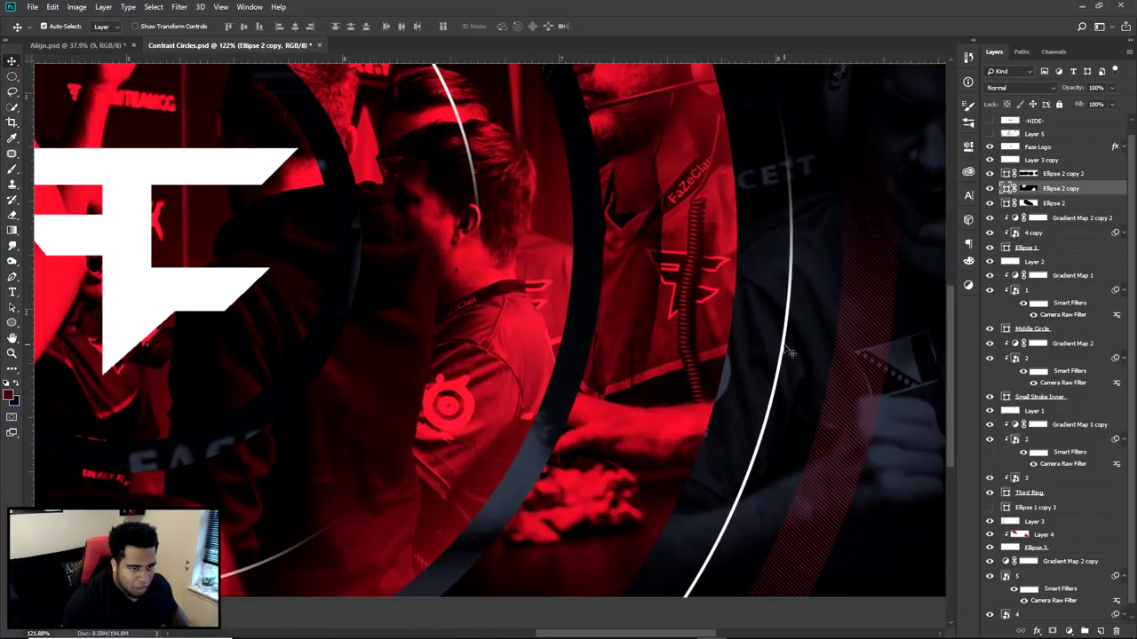
pyautogui.click(989, 189)
pyautogui.click(990, 189)
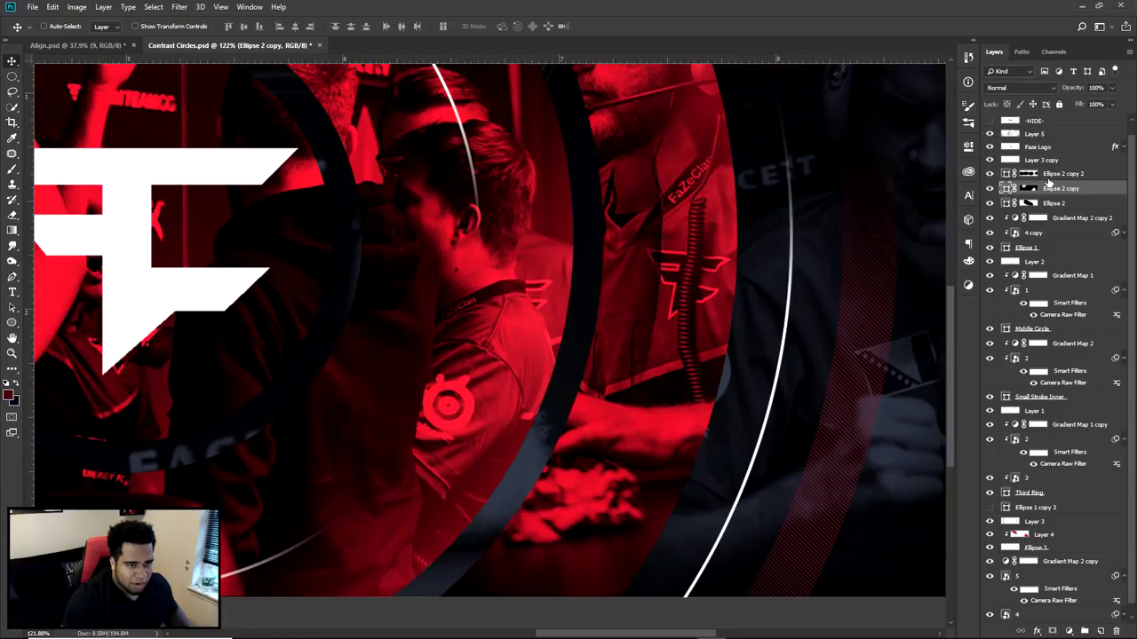
# - Add a new layer clipped to Ellipse 2 copy and paint the circle's left and right arcs bright red with a large soft brush
pyautogui.click(1112, 630)
pyautogui.rightClick(1053, 343)
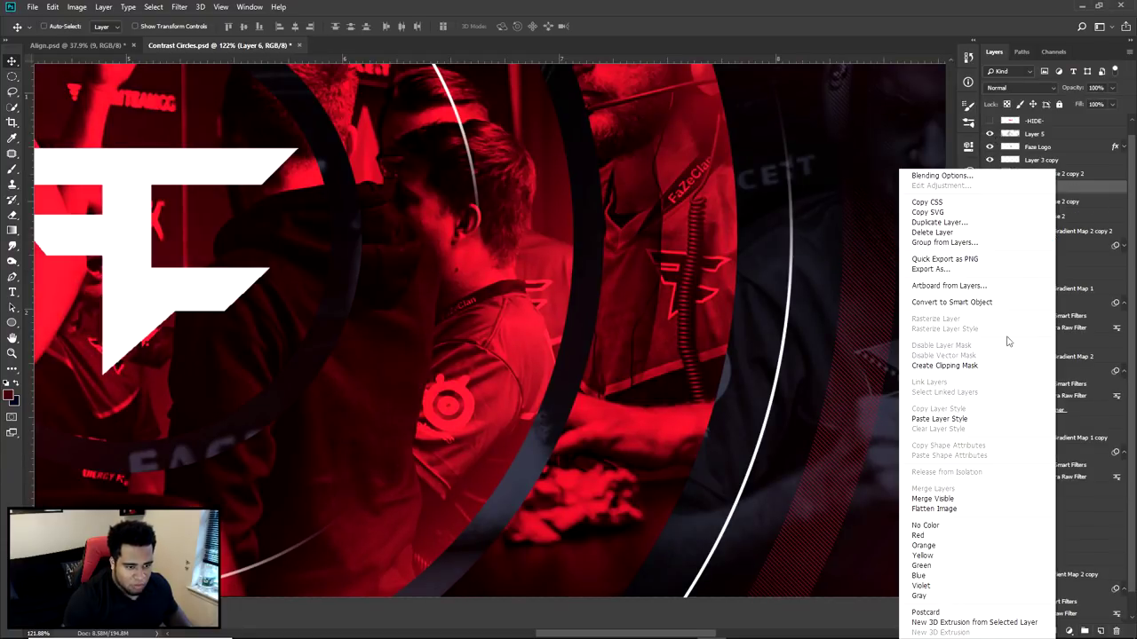
pyautogui.click(950, 365)
pyautogui.press('b')
pyautogui.hotkey('ctrl', '0')
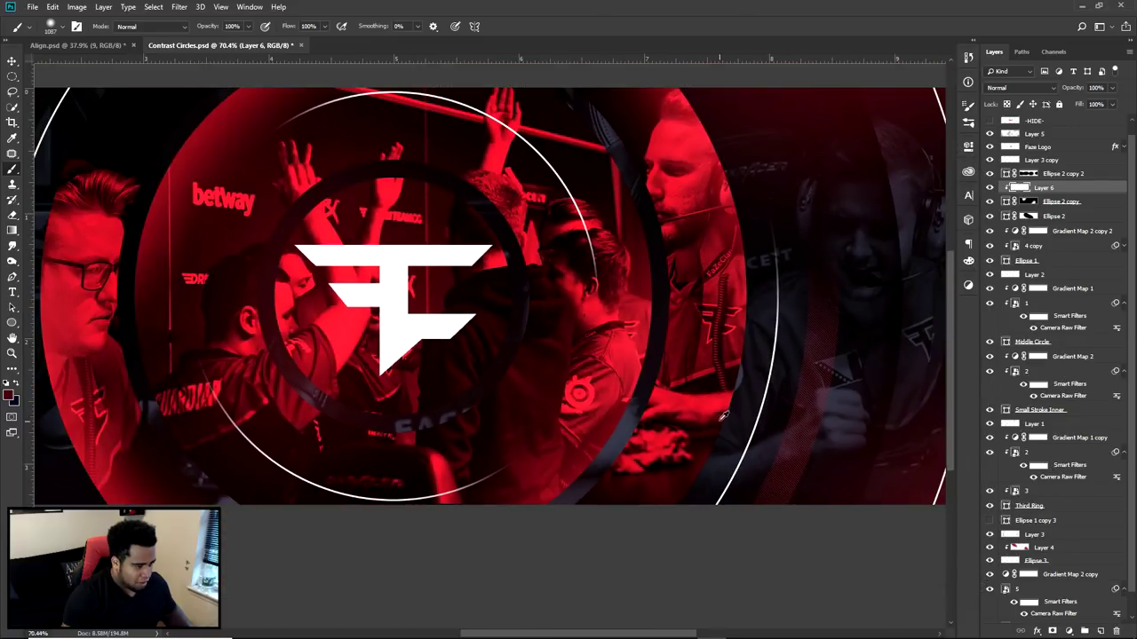
pyautogui.scroll(-2, 724, 418)
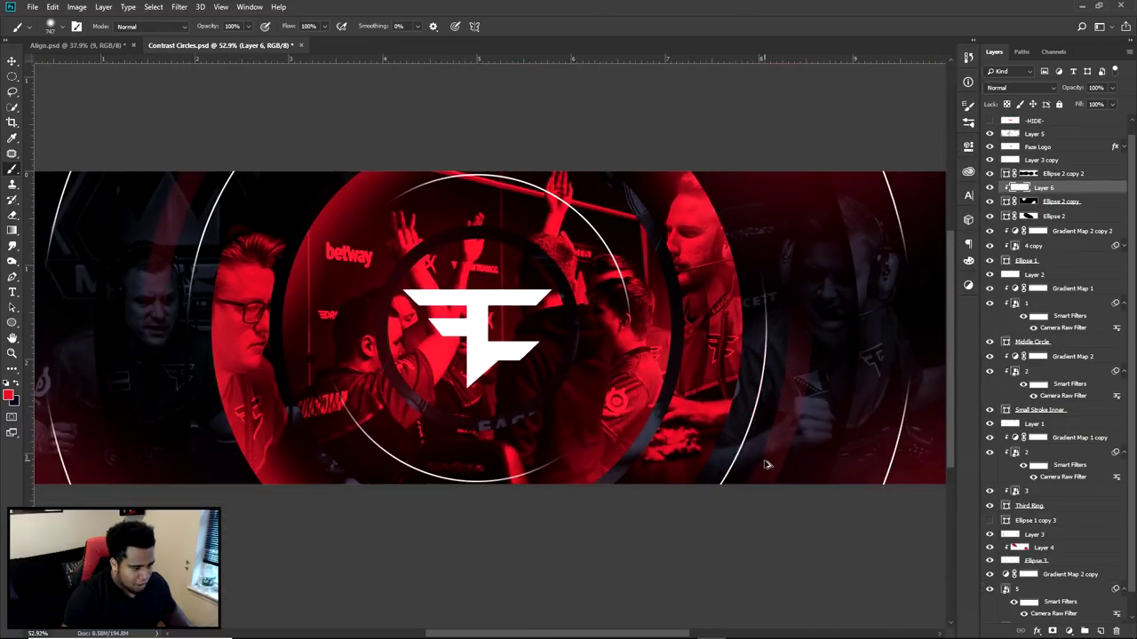
pyautogui.scroll(-1, 742, 354)
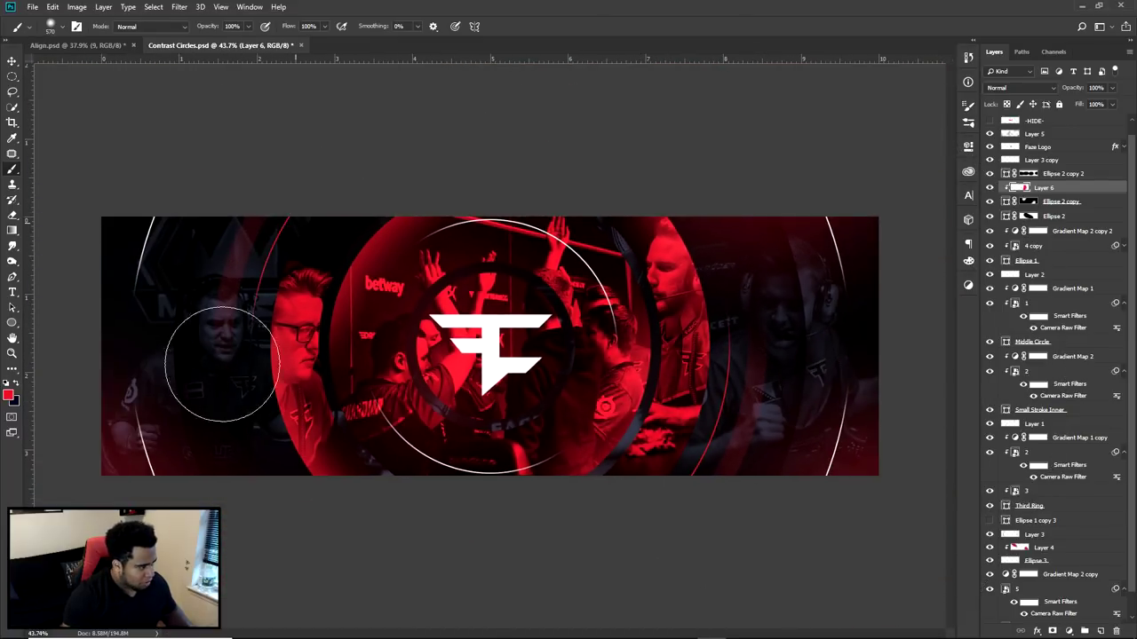
pyautogui.press('v')
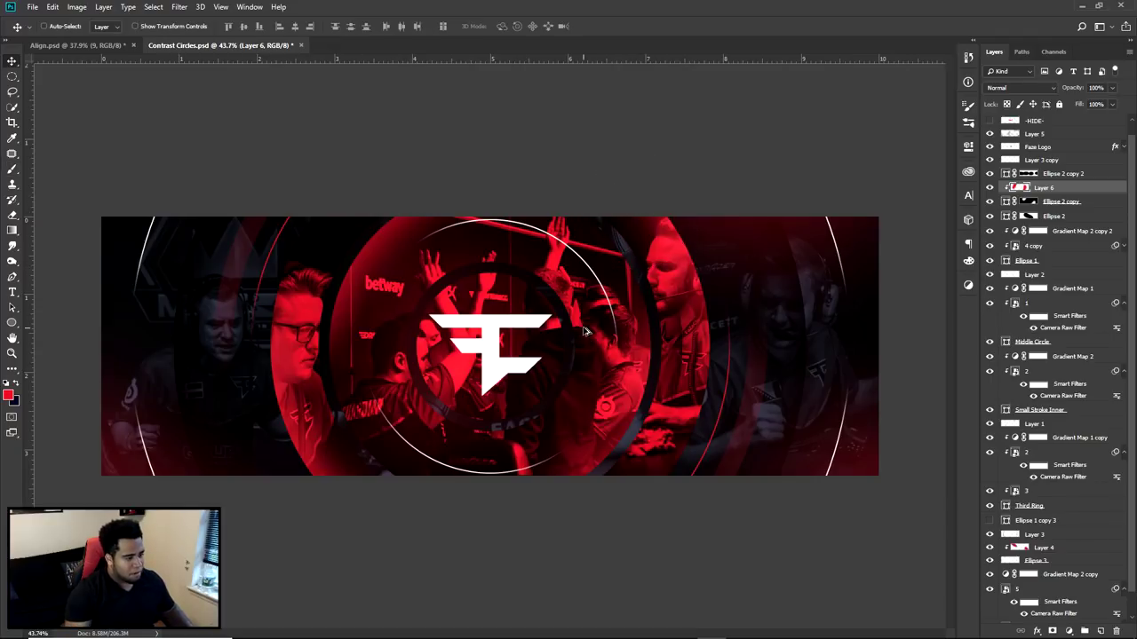
pyautogui.scroll(-1, 585, 334)
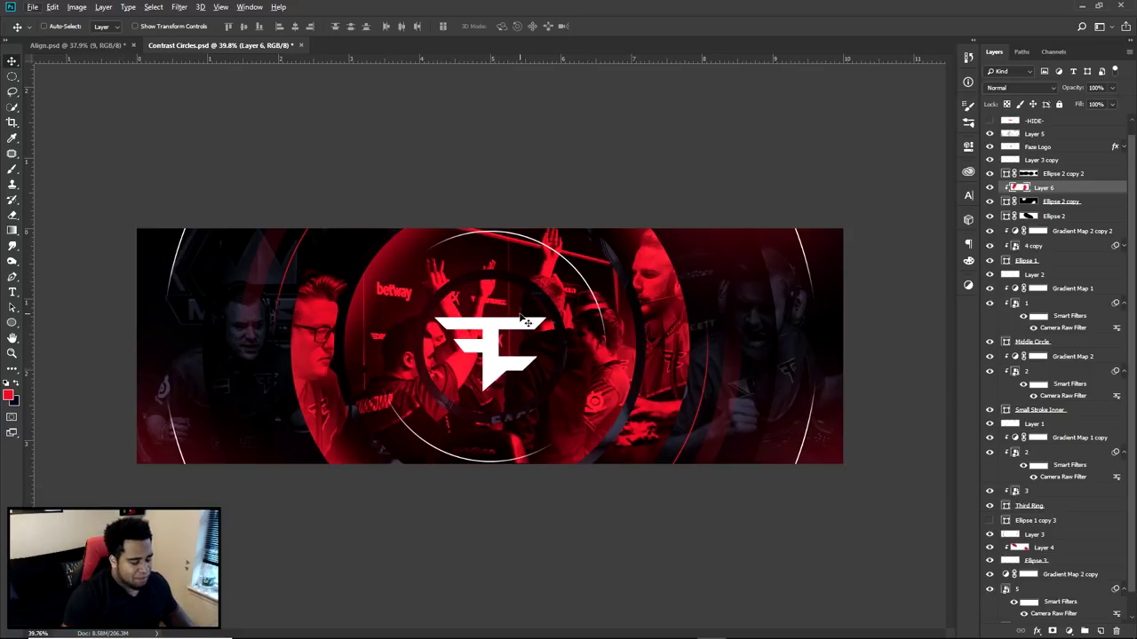
# - Add the text TWITTER.COM/SESOHQ in capitals over the right part of the banner
pyautogui.press('m')
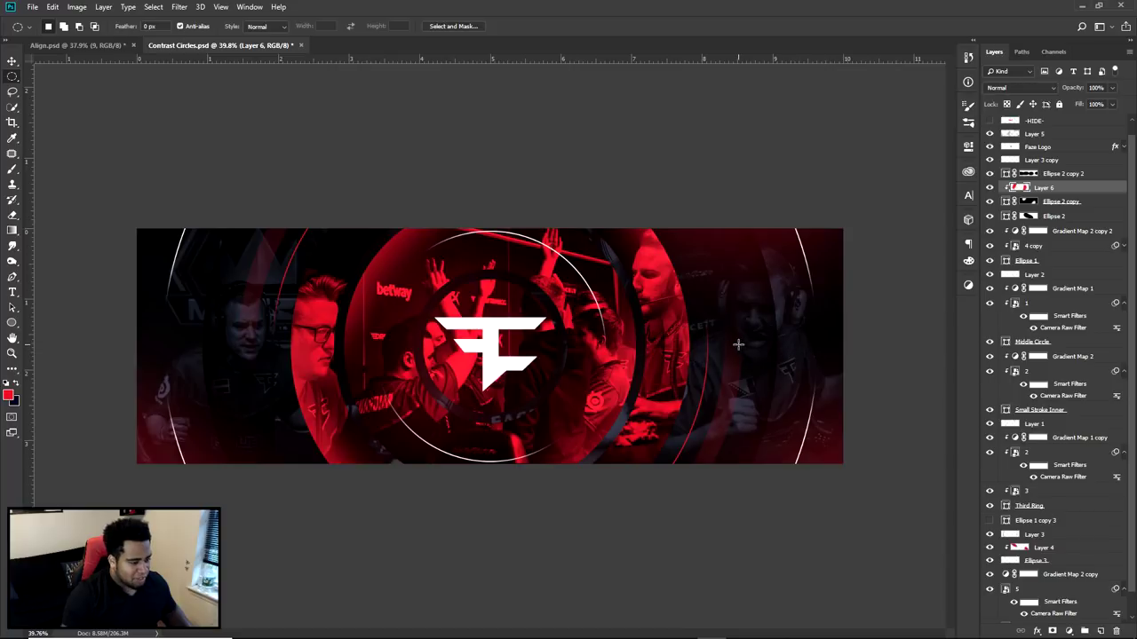
pyautogui.press('t')
pyautogui.click(702, 348)
pyautogui.write('tw')
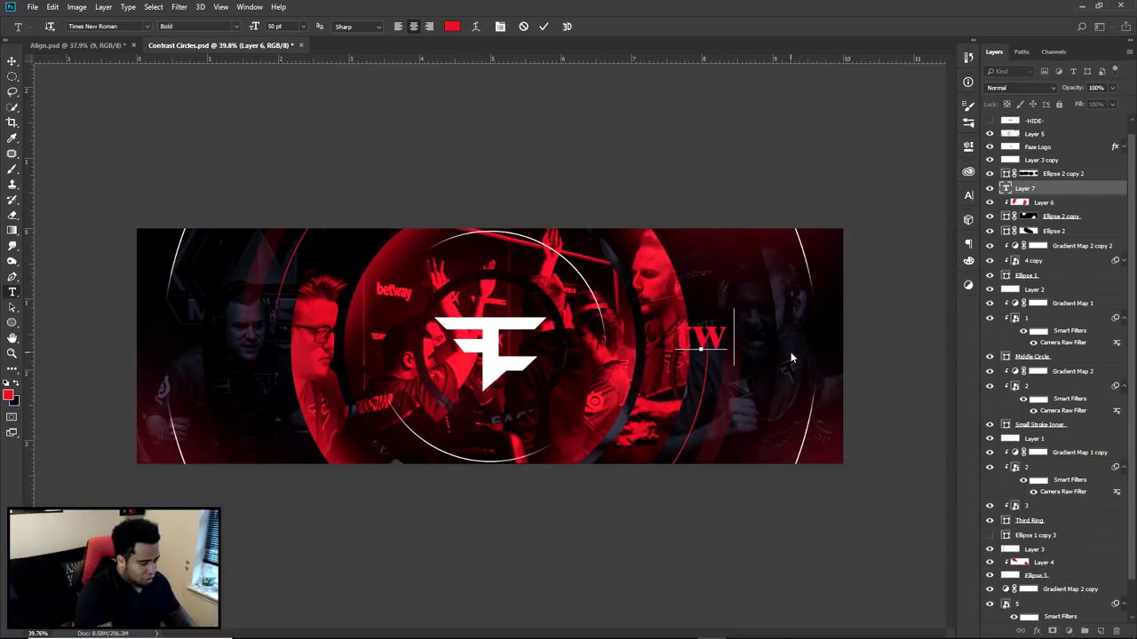
pyautogui.write('itter.com')
pyautogui.hotkey('ctrl', 'a')
pyautogui.write('TWITTER>')
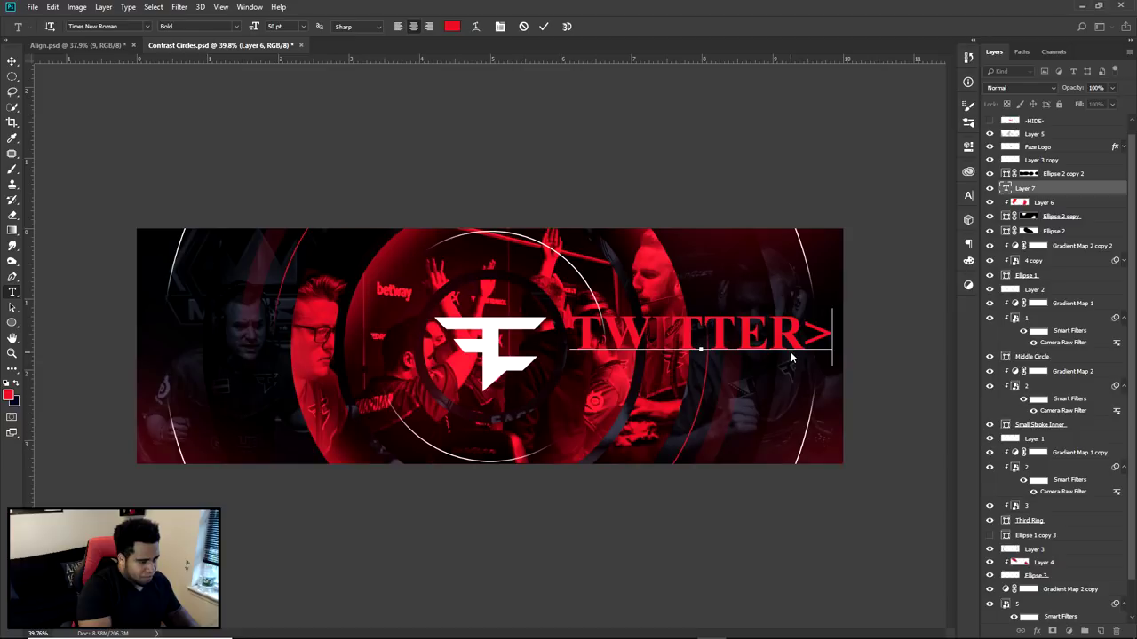
pyautogui.press('BackSpace')
pyautogui.write('.')
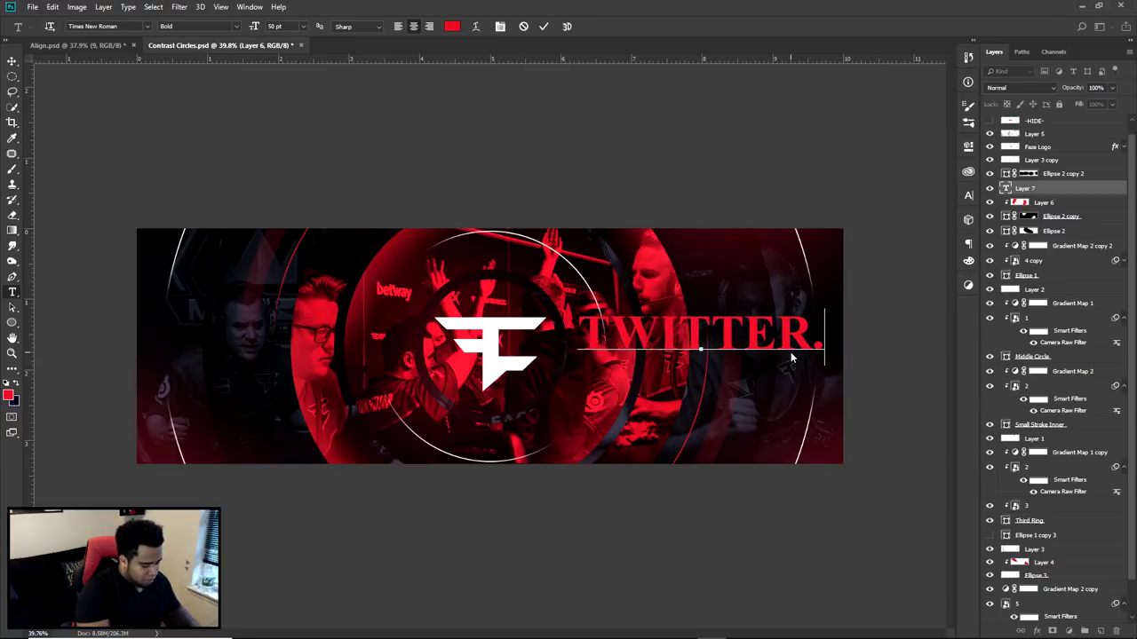
pyautogui.write('COM/SE')
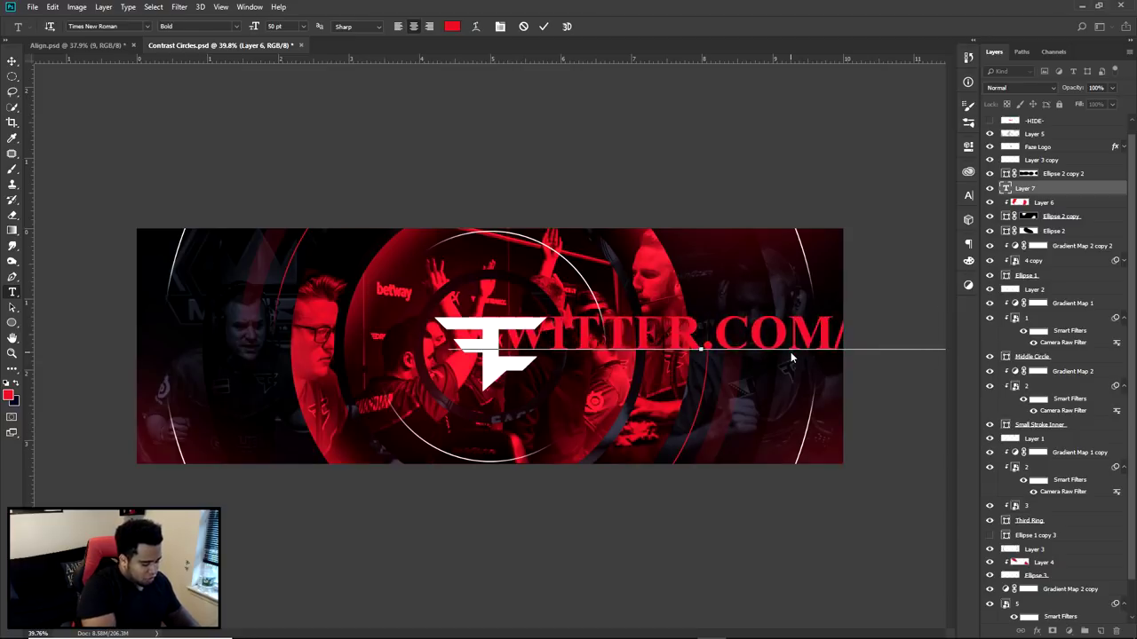
# - Recolour the whole Twitter text to white (ffffff) and set its font to Mont Heavy DEMO
pyautogui.click(449, 27)
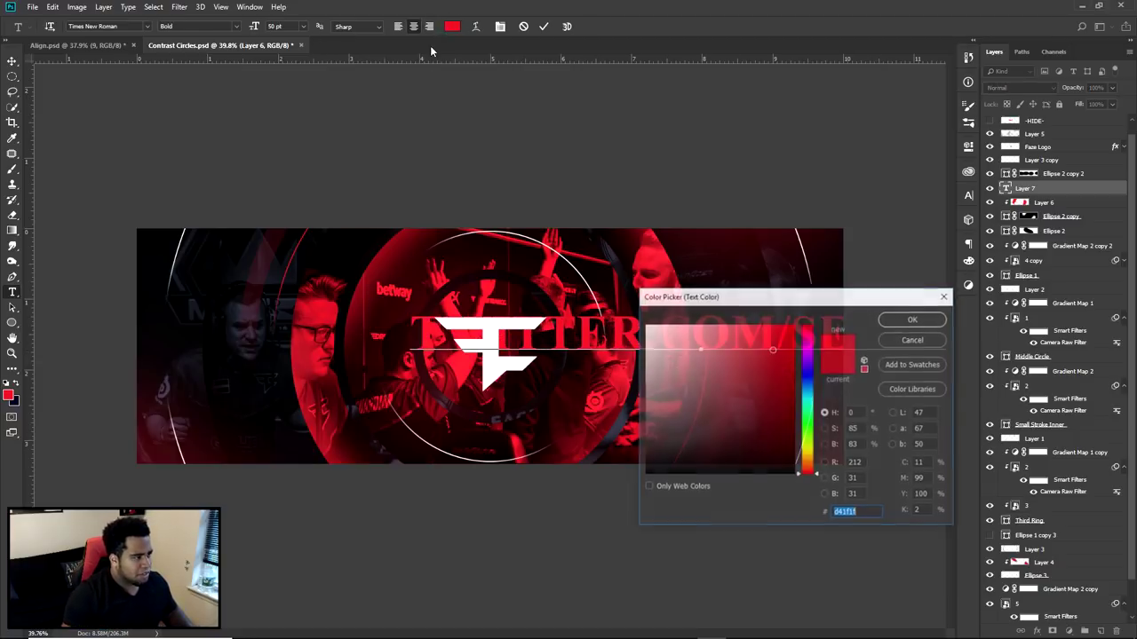
pyautogui.click(907, 342)
pyautogui.hotkey('ctrl', 'a')
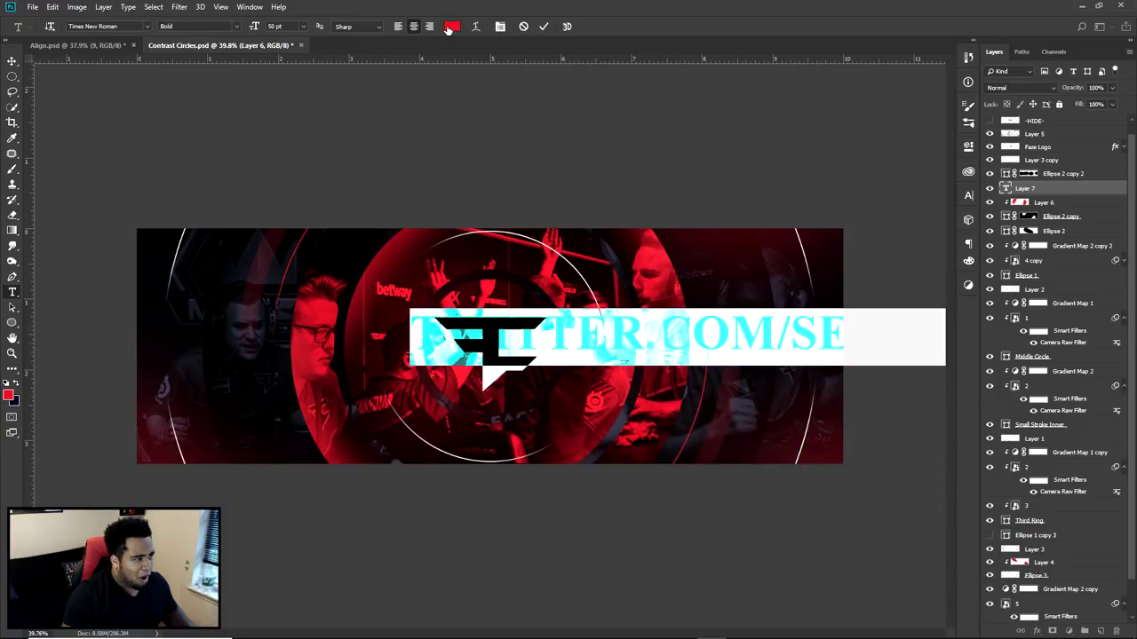
pyautogui.click(452, 26)
pyautogui.write('ffffff')
pyautogui.press('Return')
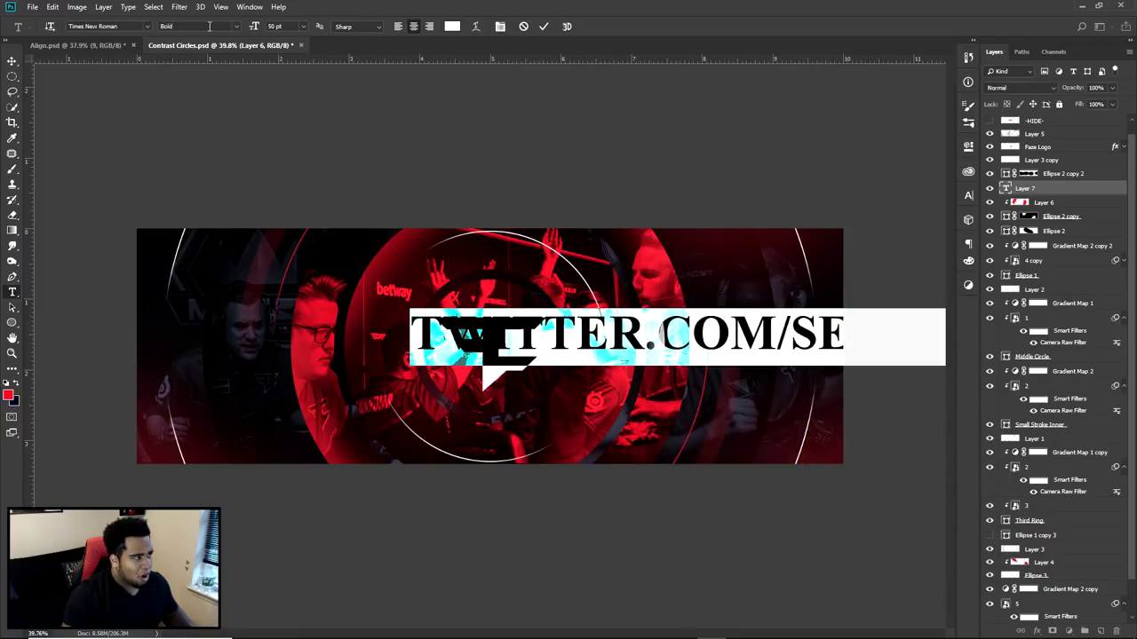
pyautogui.click(147, 26)
pyautogui.click(120, 79)
pyautogui.click(12, 61)
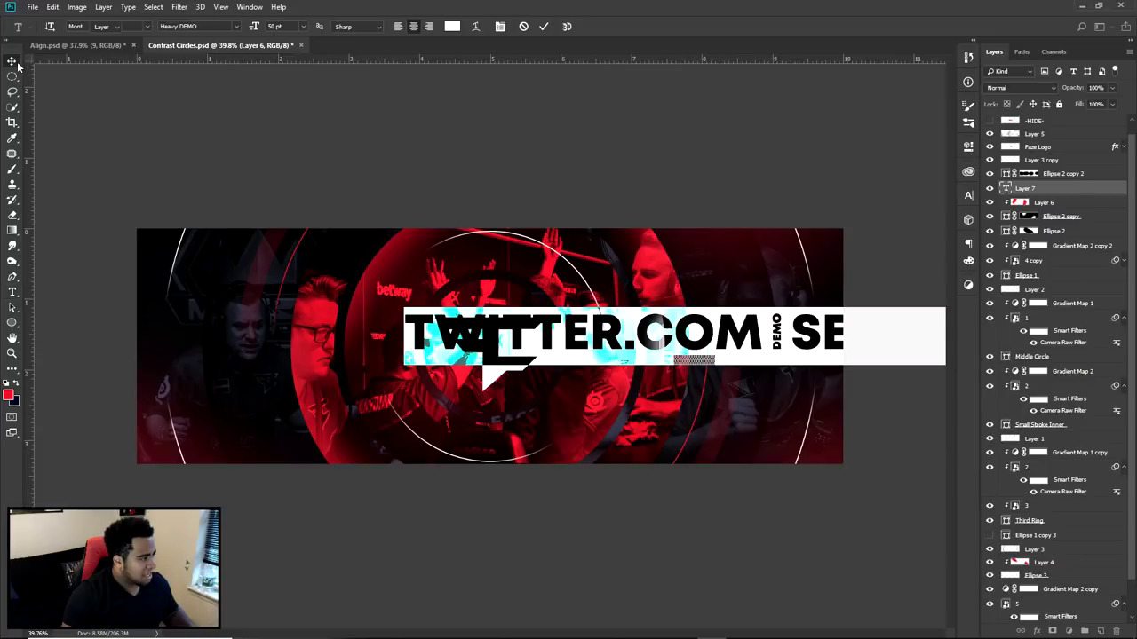
# - Scale the Twitter text down to about 9.75 pt and position it over the right-hand dark rings
pyautogui.hotkey('ctrl', 't')
pyautogui.moveTo(404, 308); pyautogui.dragTo(642, 330)
pyautogui.press('Return')
pyautogui.moveTo(767, 348); pyautogui.dragTo(791, 360)
# - Replace the DEMO placeholder glyph in the Twitter text by setting the slash character's font to Aero
pyautogui.scroll(10, 792, 360)
pyautogui.moveTo(861, 377); pyautogui.dragTo(823, 388)
pyautogui.press('t')
pyautogui.doubleClick(753, 340)
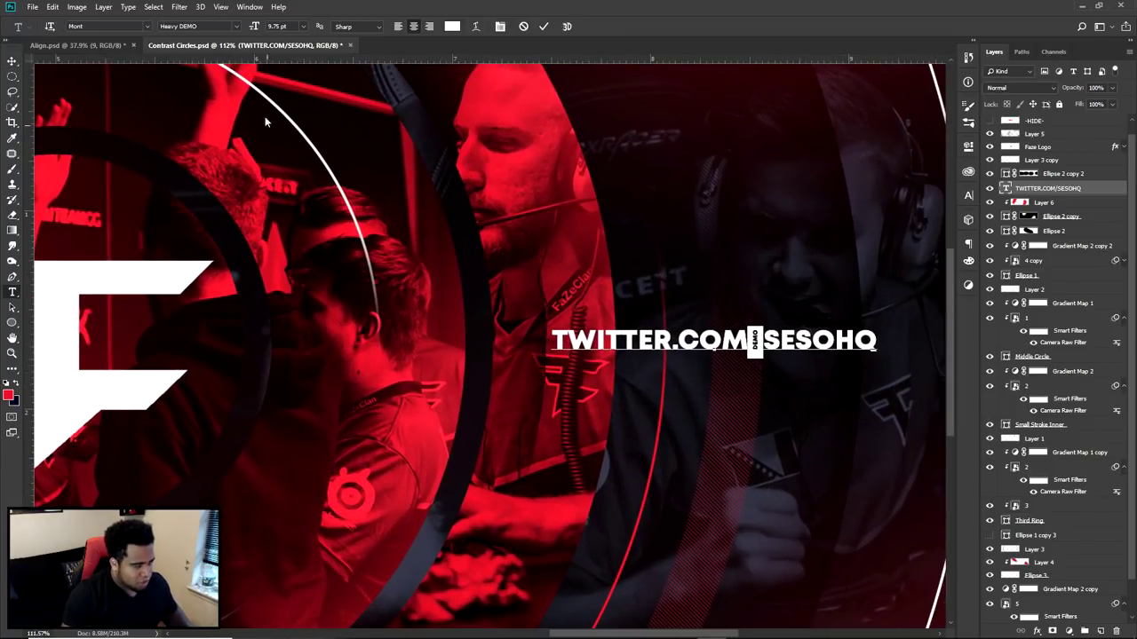
pyautogui.click(147, 25)
pyautogui.click(117, 83)
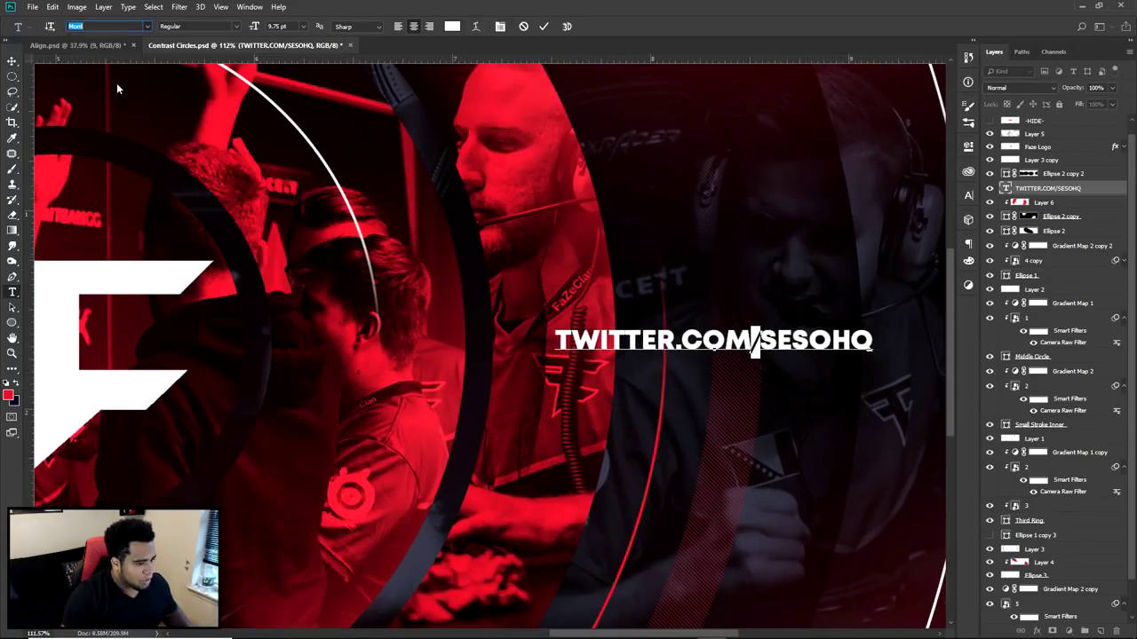
pyautogui.click(11, 62)
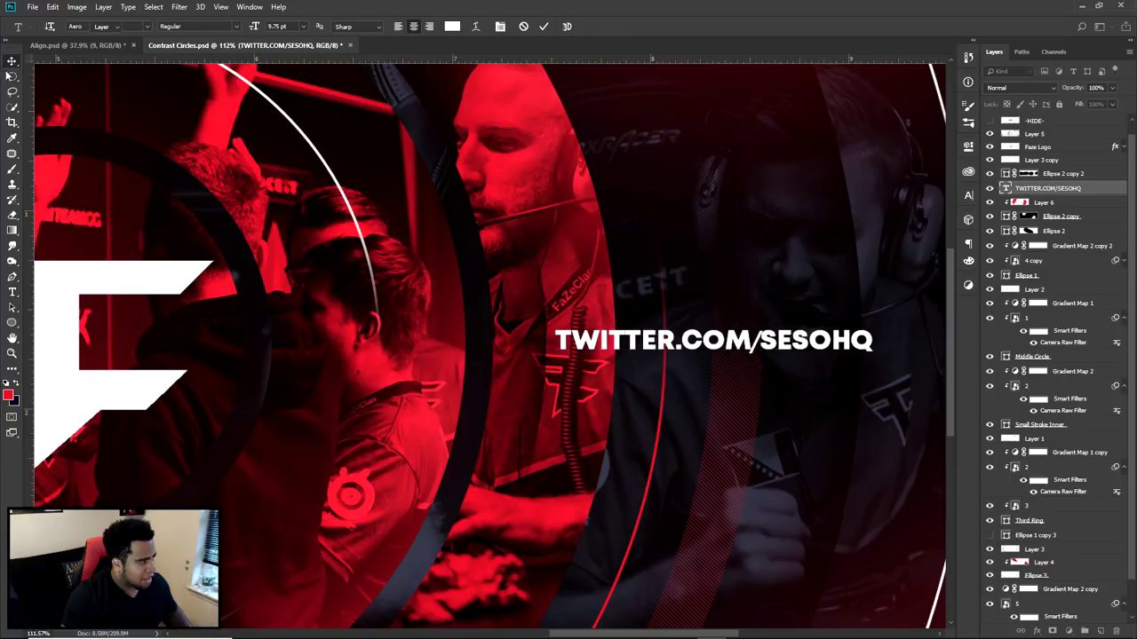
# - Try a different font for just the slash in the Twitter text
pyautogui.press('t')
pyautogui.doubleClick(752, 342)
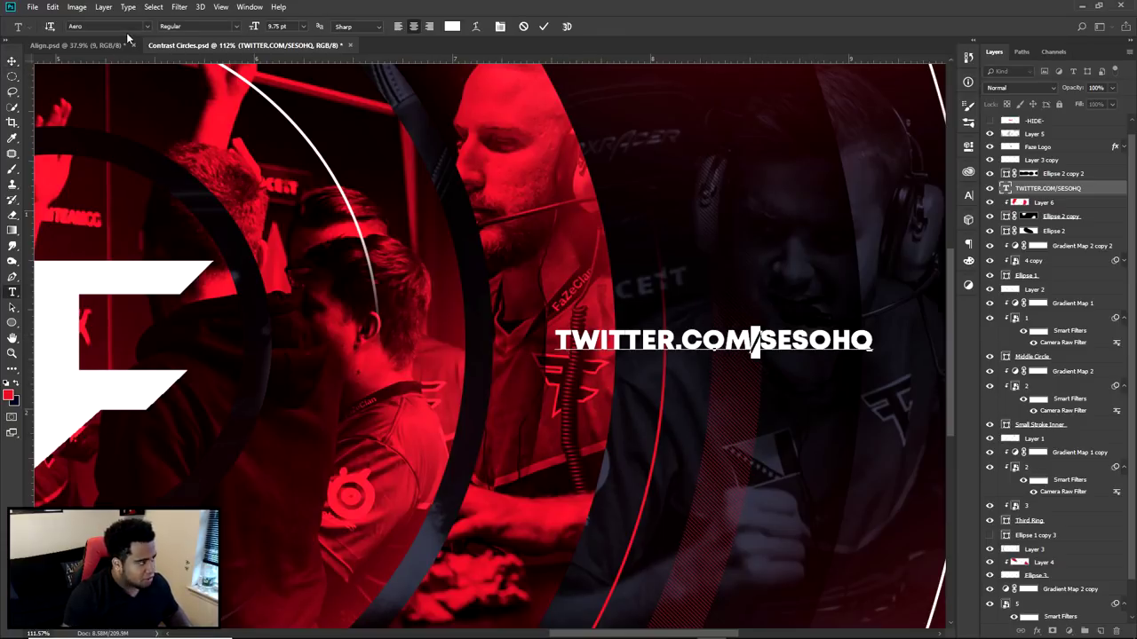
pyautogui.click(126, 26)
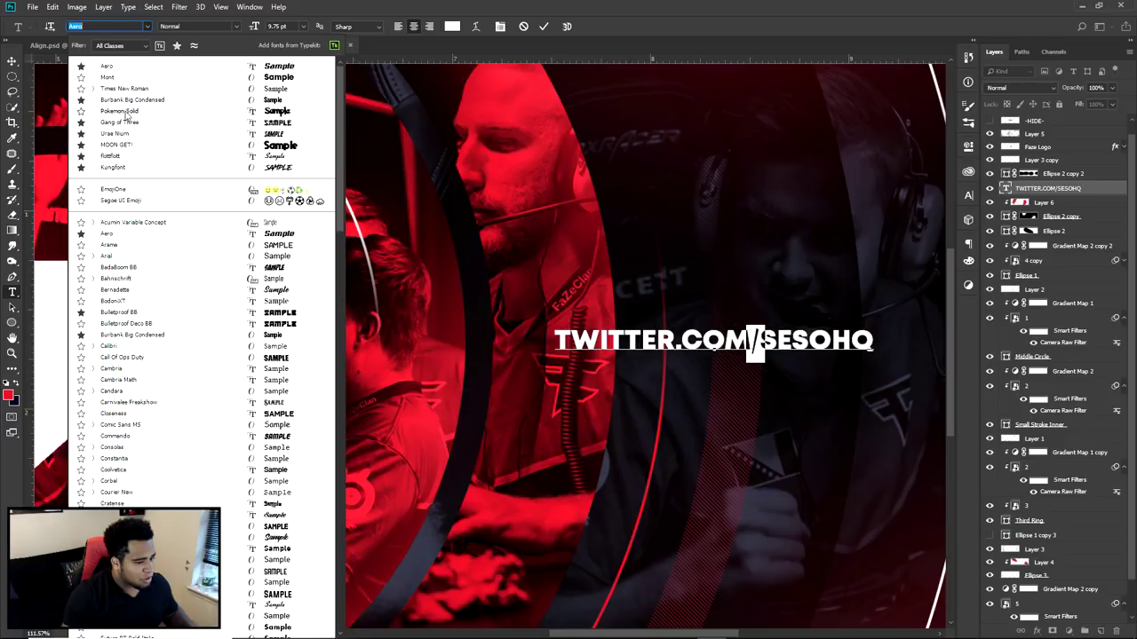
pyautogui.press('Escape')
pyautogui.click(12, 61)
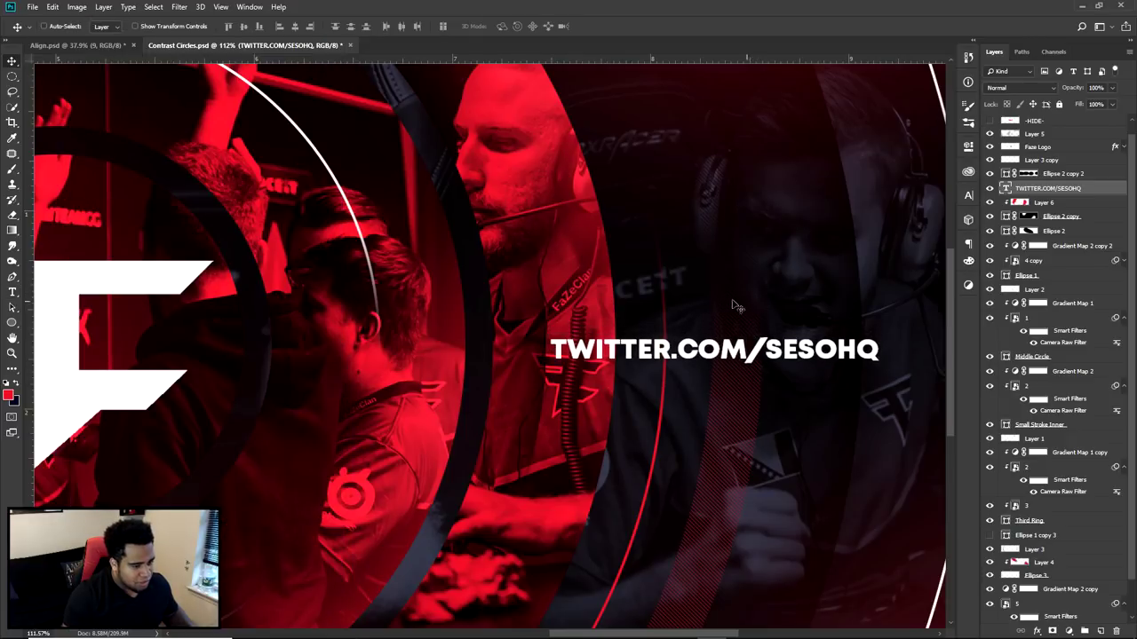
# - Duplicate the Twitter text onto the left side of the banner, level with the original
pyautogui.scroll(-8, 761, 298)
pyautogui.scroll(-2, 774, 355)
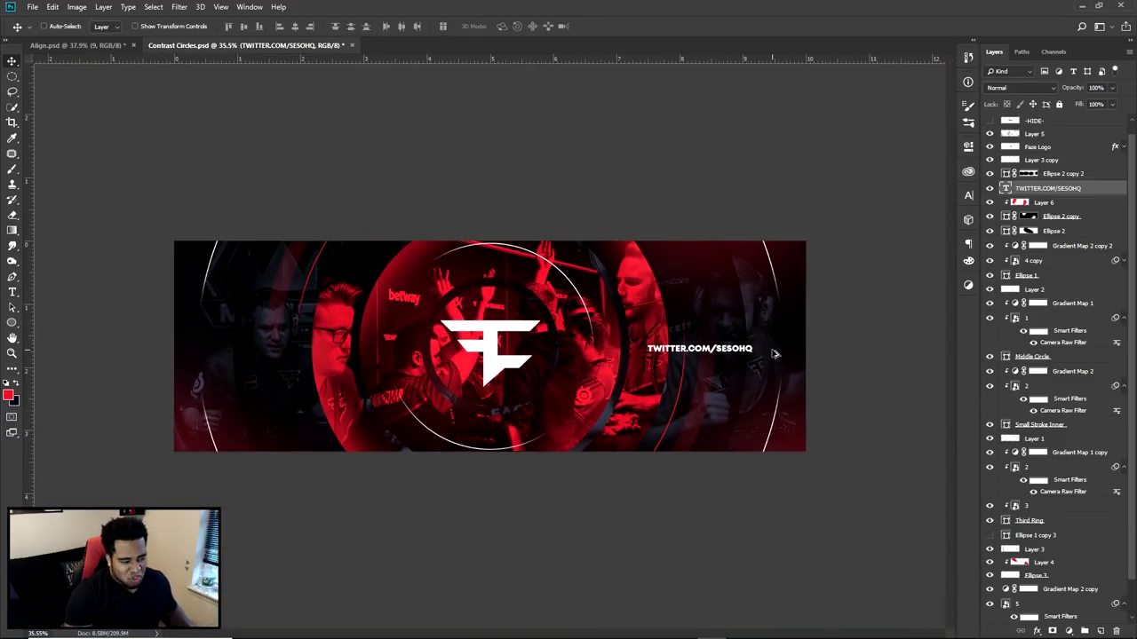
pyautogui.moveTo(691, 352); pyautogui.dragTo(276, 352)
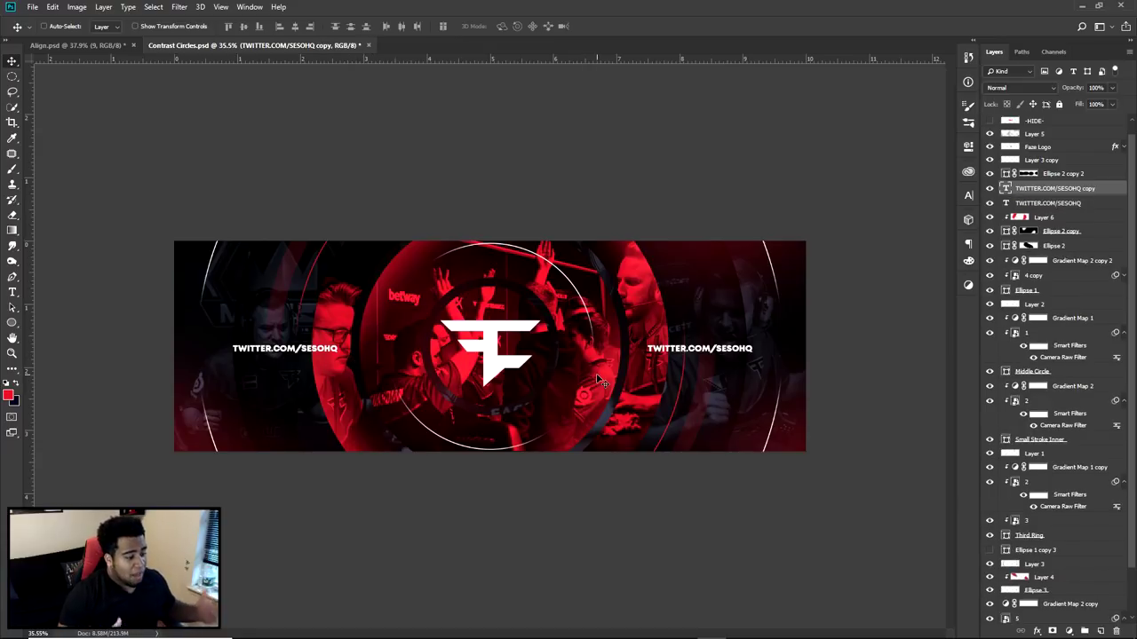
# - Delete both Twitter text layers from the banner
pyautogui.press('Delete')
pyautogui.press('Delete')
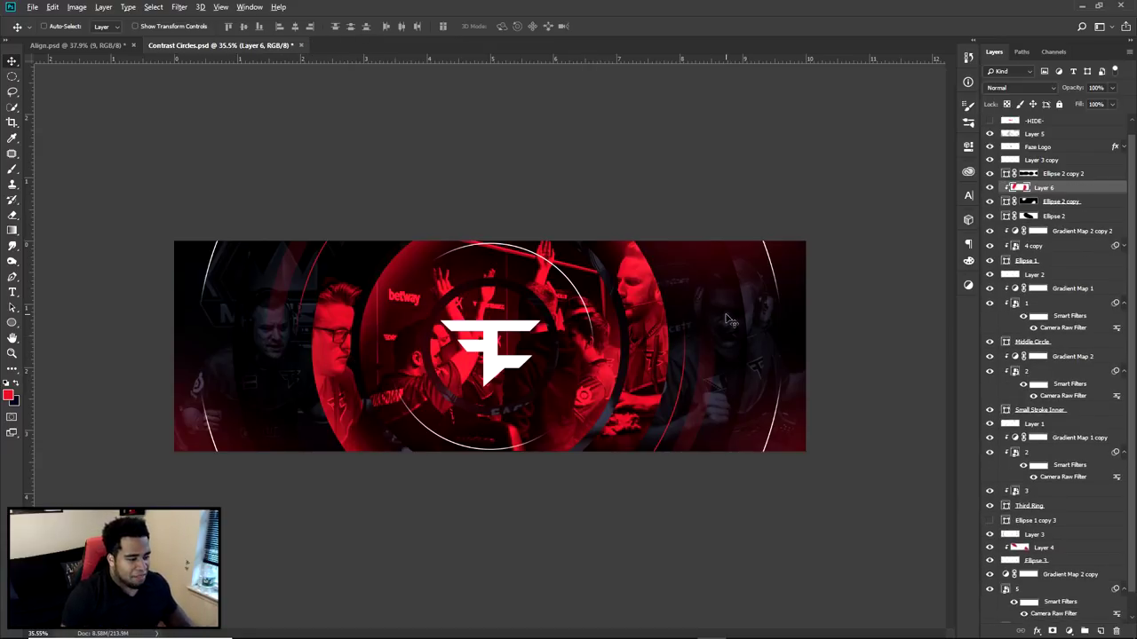
pyautogui.scroll(2, 527, 353)
pyautogui.scroll(1, 527, 353)
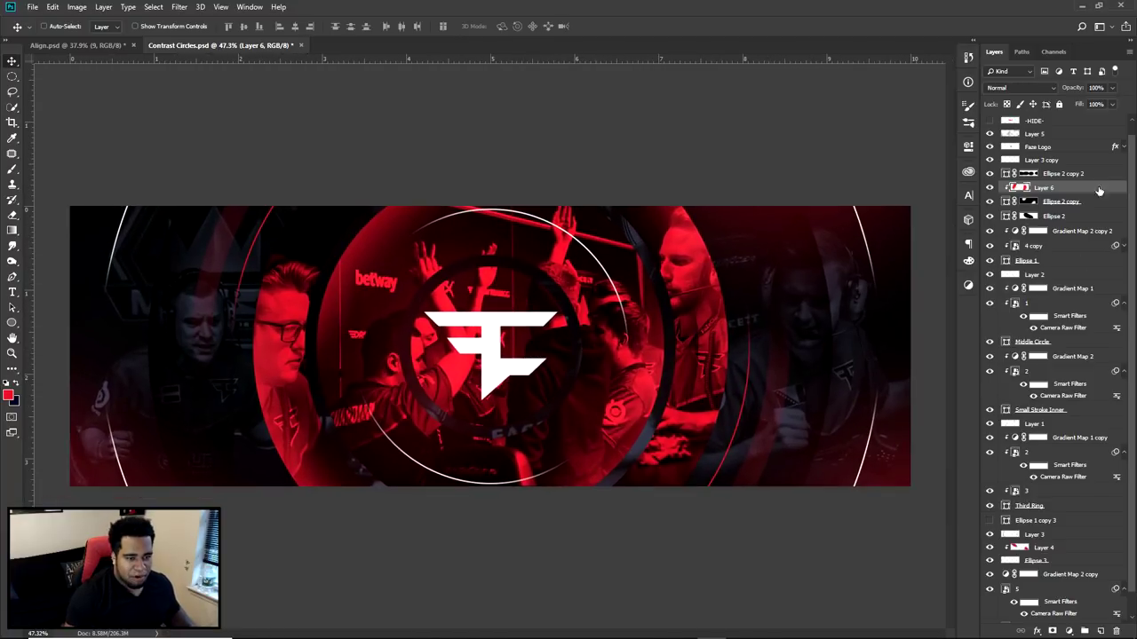
pyautogui.scroll(1, 1053, 173)
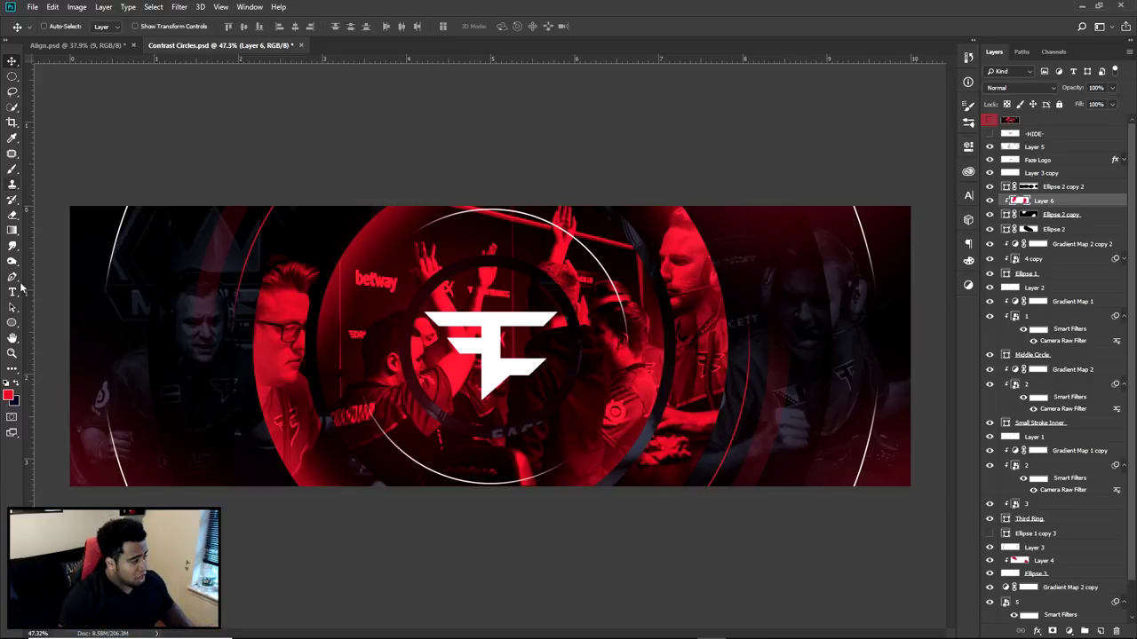
# - Draw a six-sided polygon outline about 1431 px wide around the logo, with no fill and a 0.88 px yellow stroke
pyautogui.click(12, 323)
pyautogui.click(58, 357)
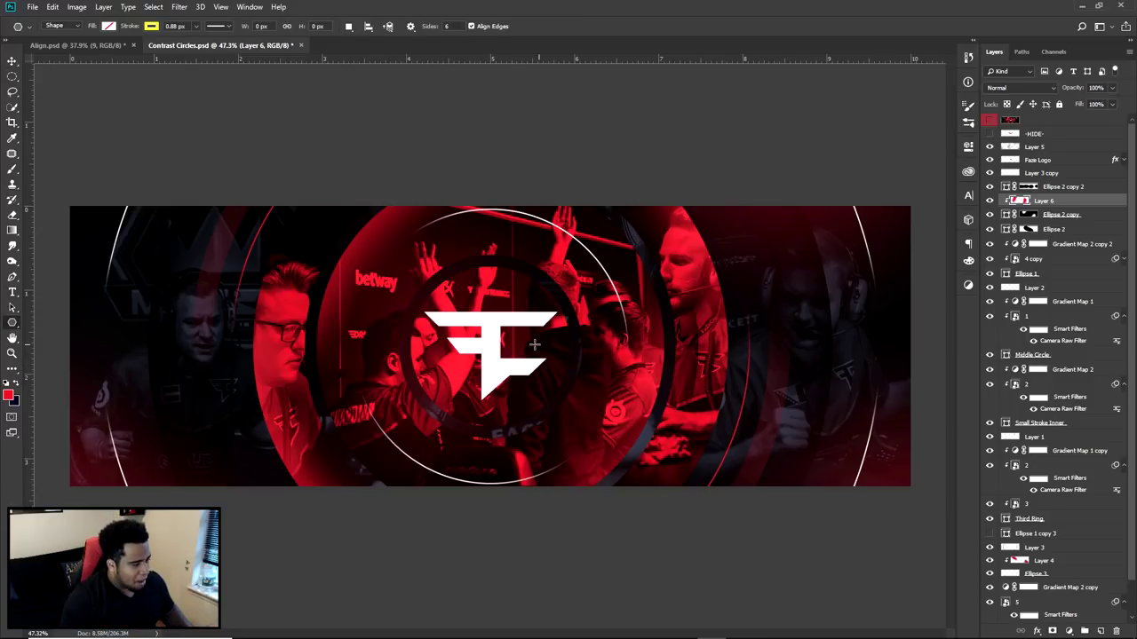
pyautogui.moveTo(495, 344); pyautogui.dragTo(641, 490)
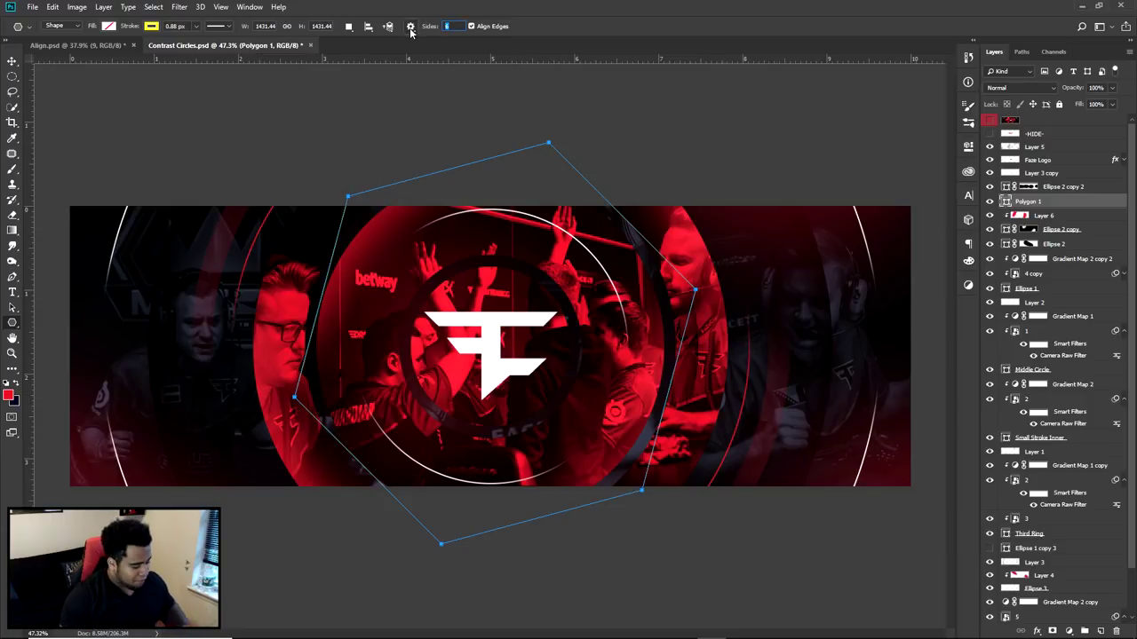
# - Draw a nine-sided polygon outline about 1155 px wide and place it and a duplicate on opposite sides of the banner
pyautogui.moveTo(522, 338); pyautogui.dragTo(633, 438)
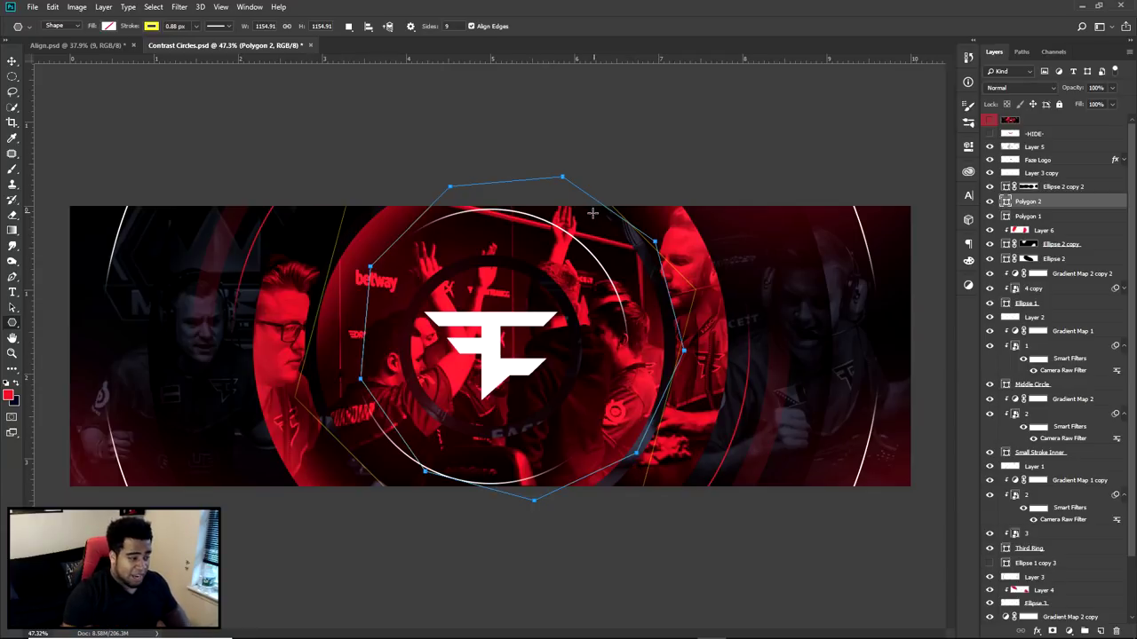
pyautogui.click(11, 62)
pyautogui.moveTo(503, 357); pyautogui.dragTo(229, 351)
pyautogui.scroll(-3, 654, 325)
pyautogui.scroll(4, 615, 360)
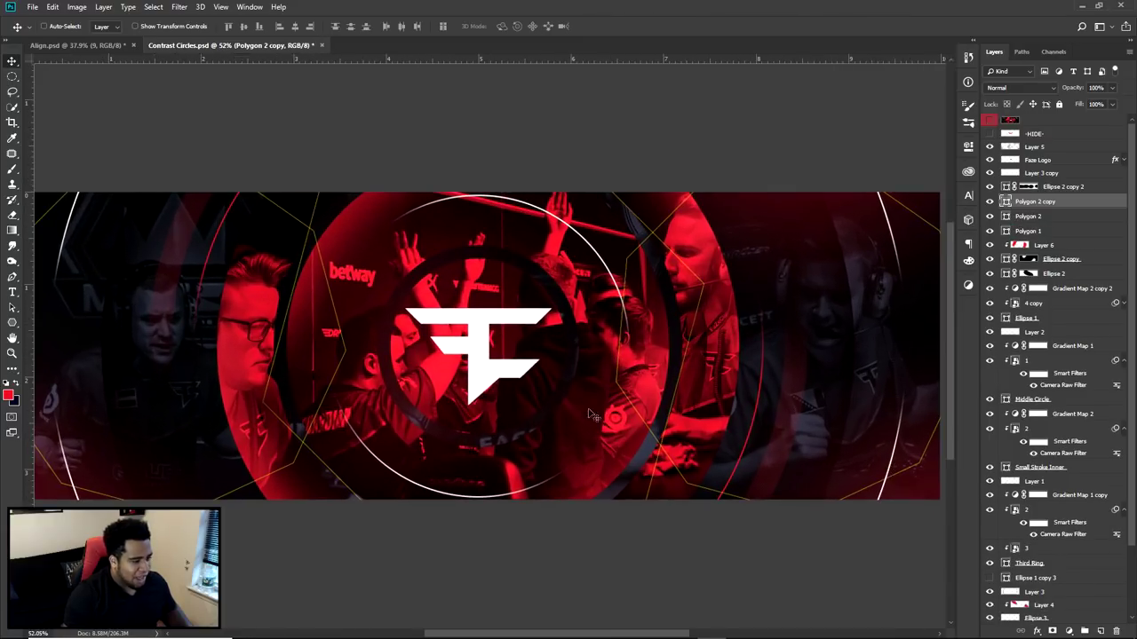
# - Copy brush layer 9 from Align.psd's UnLocked Brushes group into the Contrast Circles banner and hide the banner's reference image
pyautogui.scroll(-1, 708, 308)
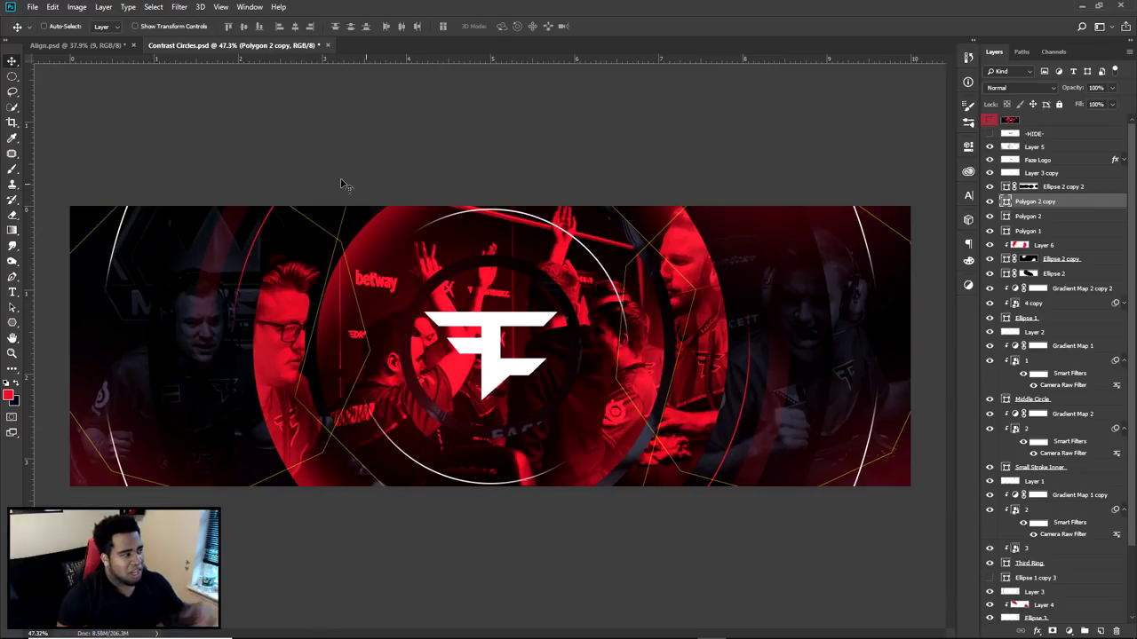
pyautogui.click(71, 48)
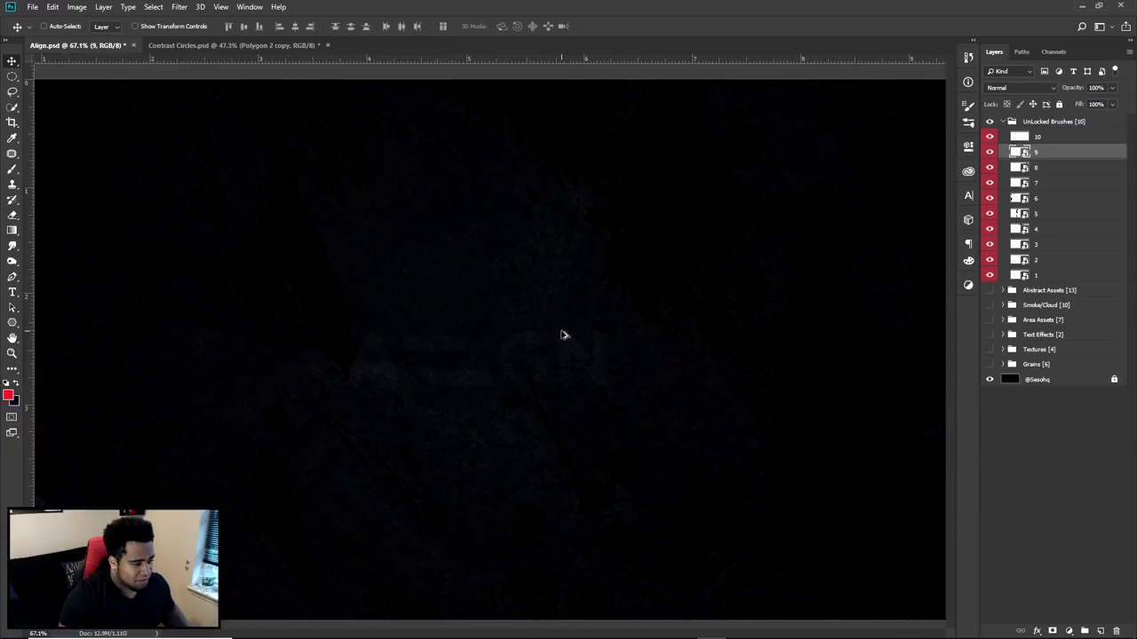
pyautogui.scroll(3, 563, 332)
pyautogui.moveTo(580, 373); pyautogui.dragTo(684, 333)
pyautogui.moveTo(647, 402); pyautogui.dragTo(423, 353)
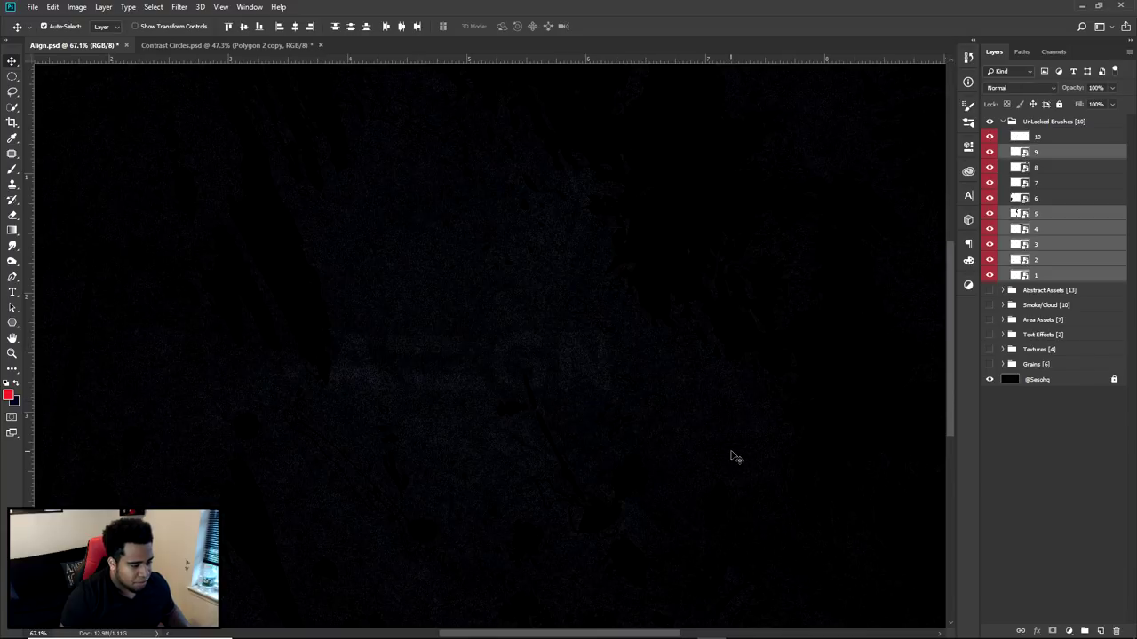
pyautogui.moveTo(726, 451); pyautogui.dragTo(759, 425)
pyautogui.click(1036, 168)
pyautogui.click(1037, 182)
pyautogui.moveTo(524, 307); pyautogui.dragTo(529, 311)
pyautogui.scroll(-2, 562, 359)
pyautogui.scroll(-3, 636, 404)
pyautogui.scroll(5, 632, 380)
pyautogui.keyDown('ctrl'); pyautogui.click(616, 366); pyautogui.keyUp('ctrl')
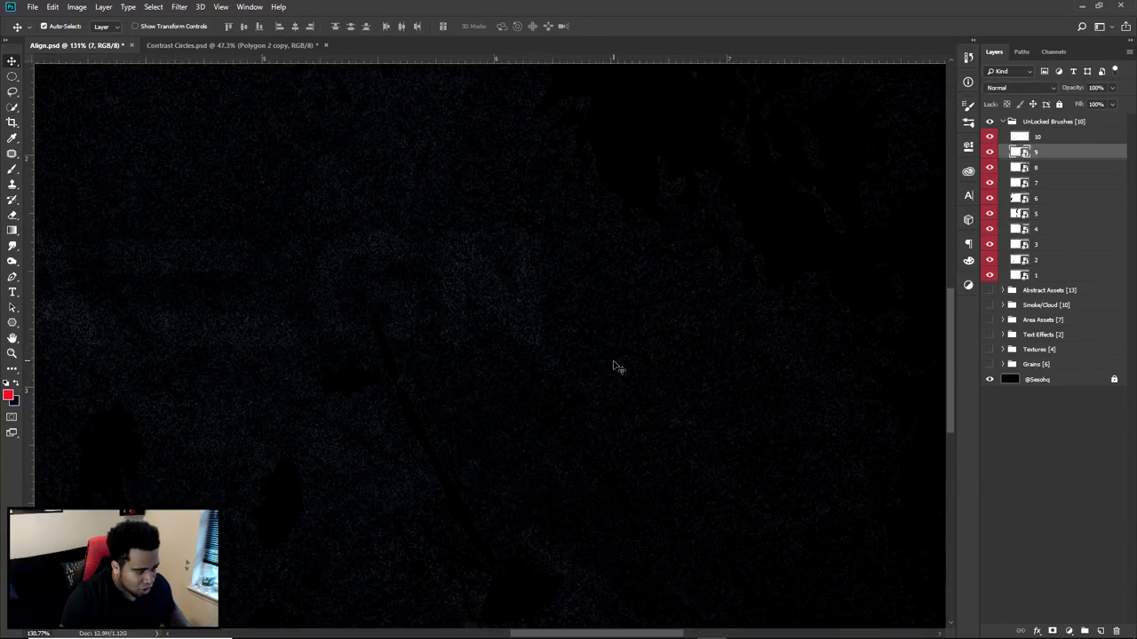
pyautogui.scroll(-1, 617, 364)
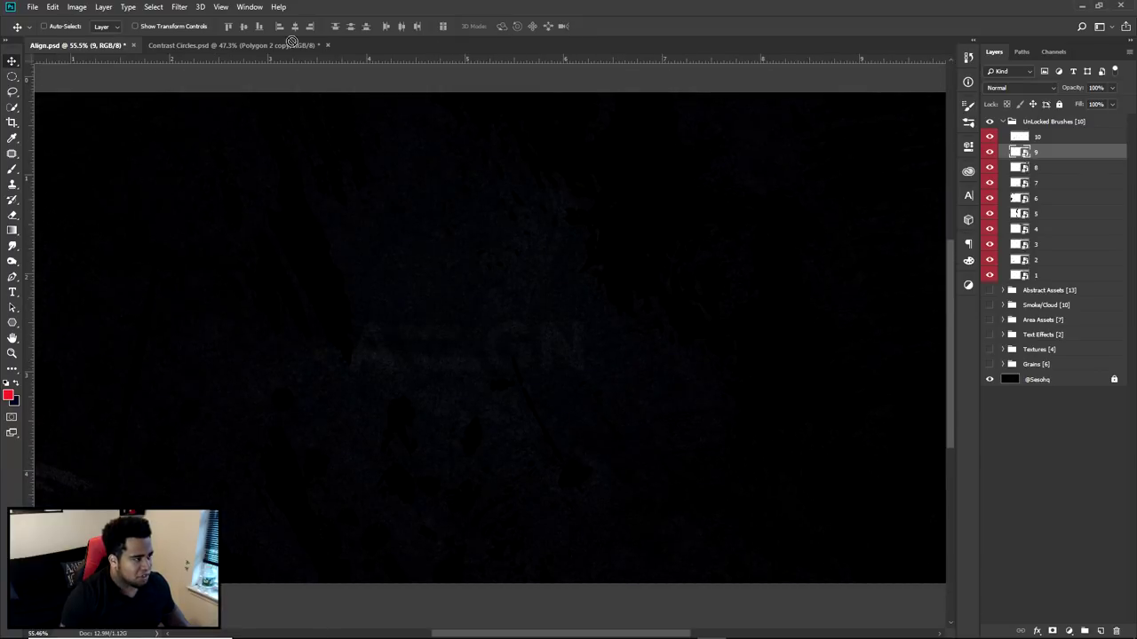
pyautogui.click(229, 44)
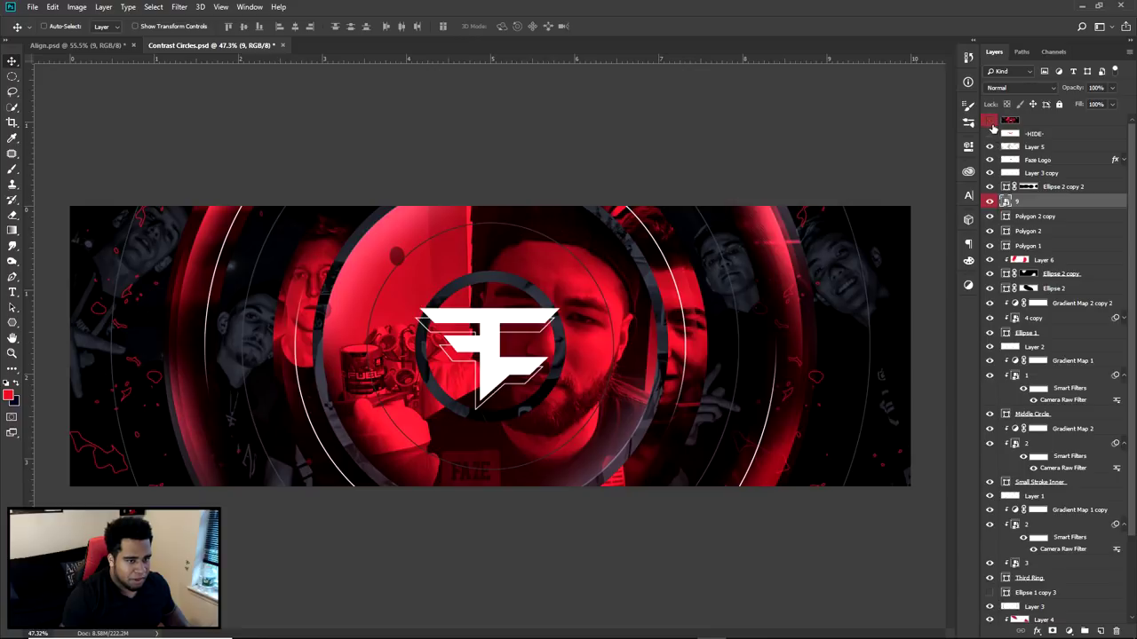
pyautogui.click(990, 119)
# - Apply a red Color Overlay sampled from the banner to the pasted brush layer, and duplicate that layer
pyautogui.doubleClick(1049, 203)
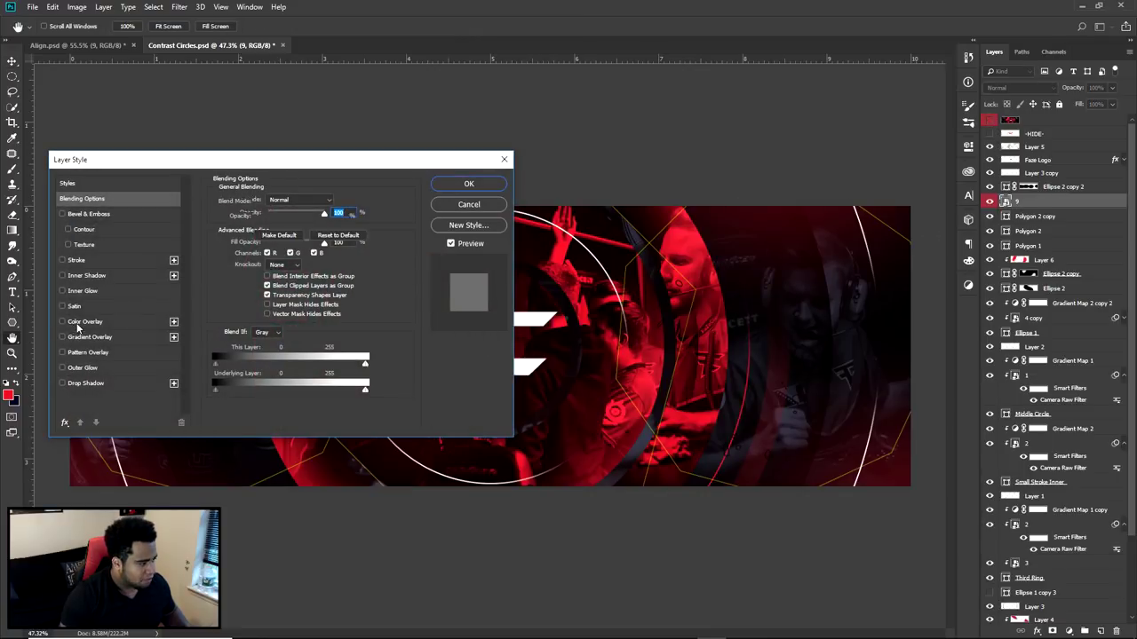
pyautogui.click(85, 320)
pyautogui.click(336, 202)
pyautogui.click(692, 263)
pyautogui.click(910, 320)
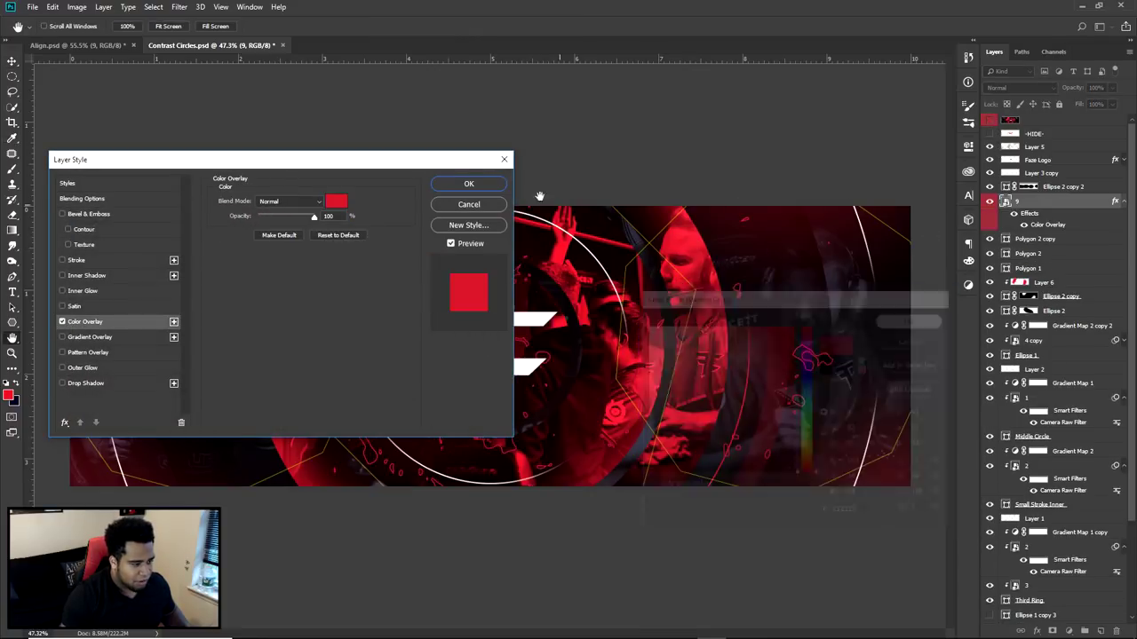
pyautogui.click(472, 185)
pyautogui.press('v')
pyautogui.hotkey('ctrl', '-')
pyautogui.hotkey('ctrl', 'j')
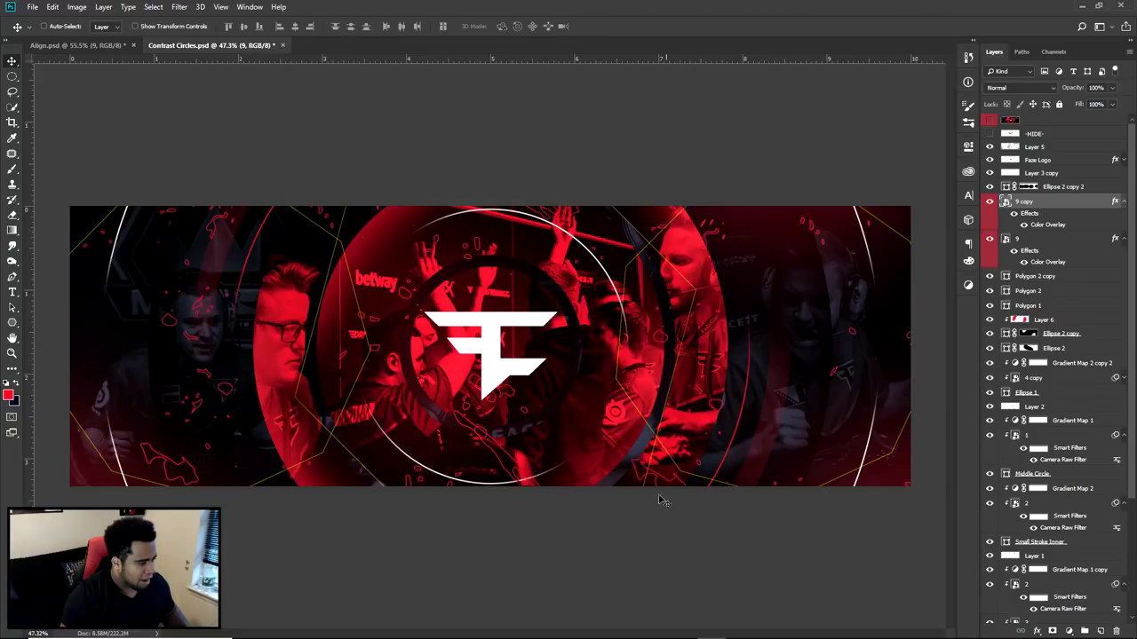
# - Delete both red brush layers from the banner
pyautogui.hotkey('ctrl', '+')
pyautogui.press('Delete')
pyautogui.press('Delete')
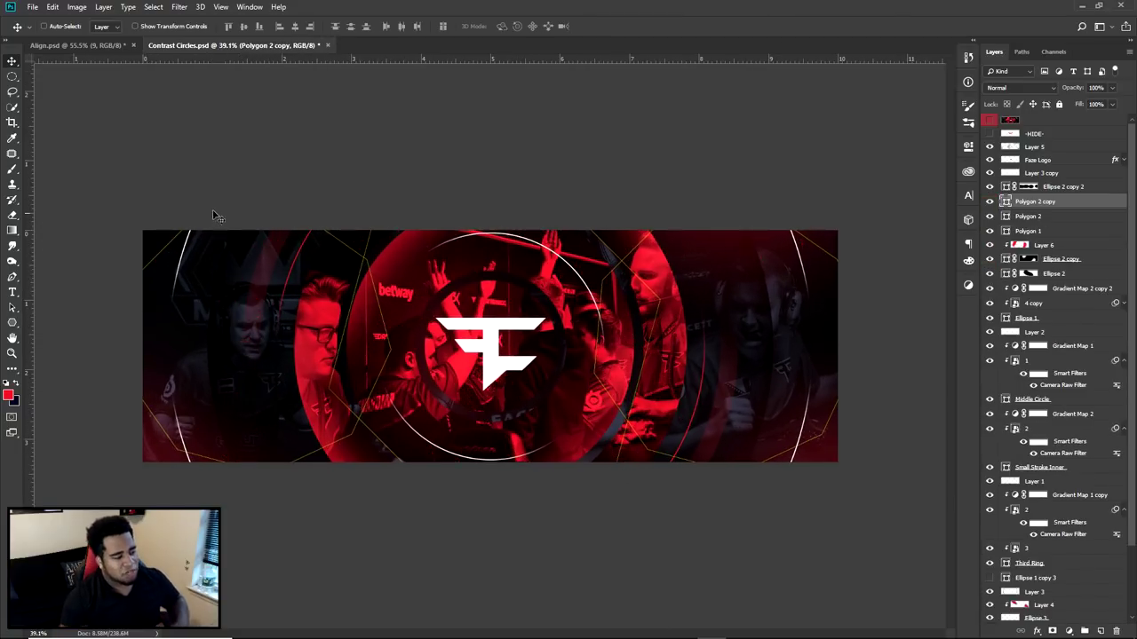
# - Switch to Align.psd, collapse and hide the UnLocked Brushes group, and expand the Abstract Assets group
pyautogui.click(81, 45)
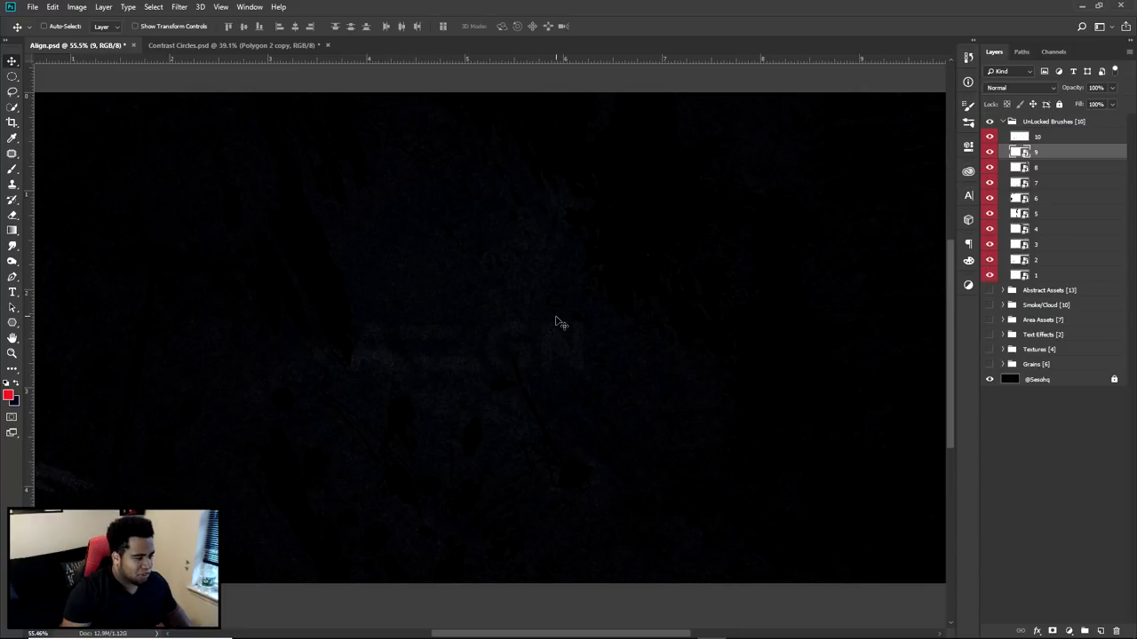
pyautogui.scroll(-1, 891, 246)
pyautogui.click(1010, 121)
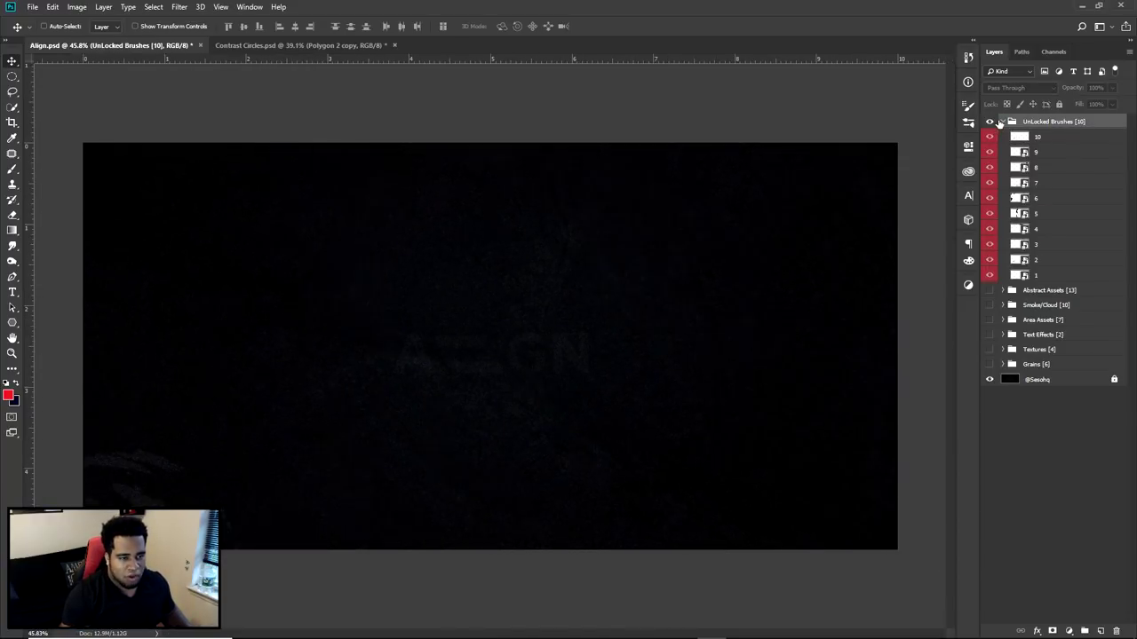
pyautogui.click(1001, 122)
pyautogui.click(990, 121)
pyautogui.click(1003, 136)
# - Preview individual artworks in the Abstract Assets group by toggling their visibility, and return to the Contrast Circles banner
pyautogui.click(1000, 169)
pyautogui.click(989, 181)
pyautogui.click(989, 181)
pyautogui.click(989, 213)
pyautogui.click(989, 213)
pyautogui.click(988, 274)
pyautogui.click(988, 275)
pyautogui.click(990, 290)
pyautogui.click(991, 292)
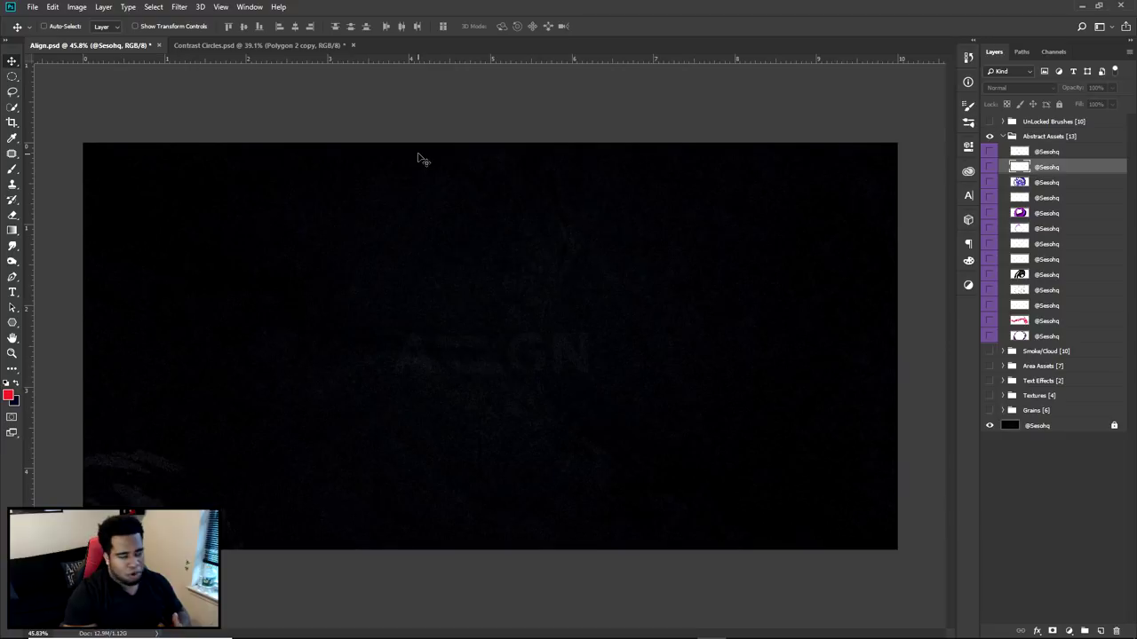
pyautogui.click(280, 46)
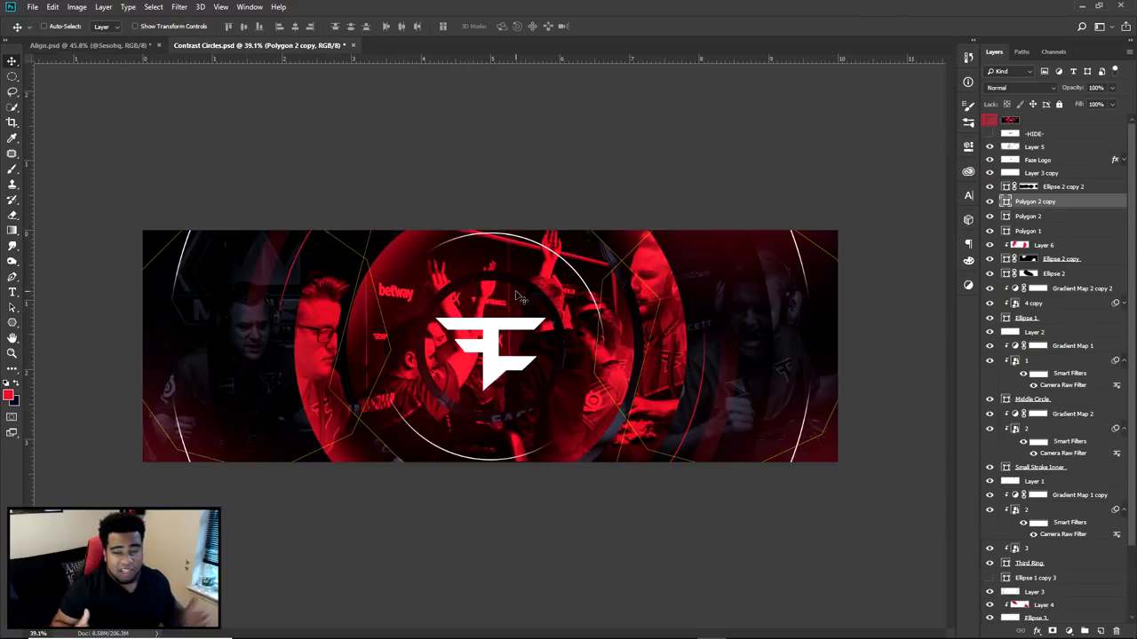